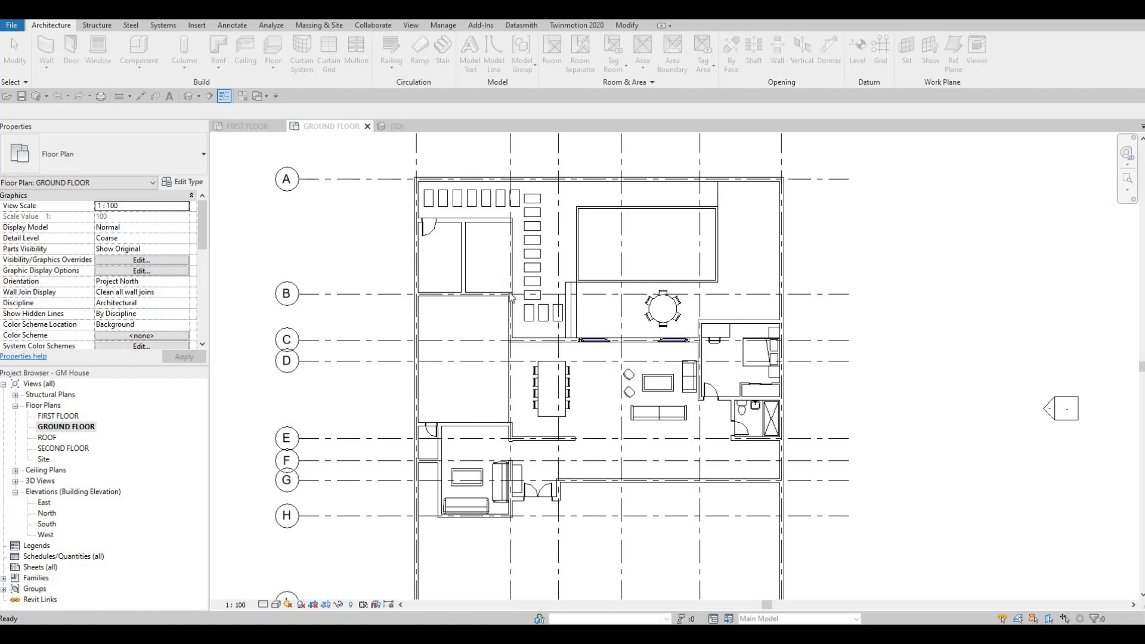
Start a new in-place model in the Generic Models category
scroll(696, 253, down, 1)
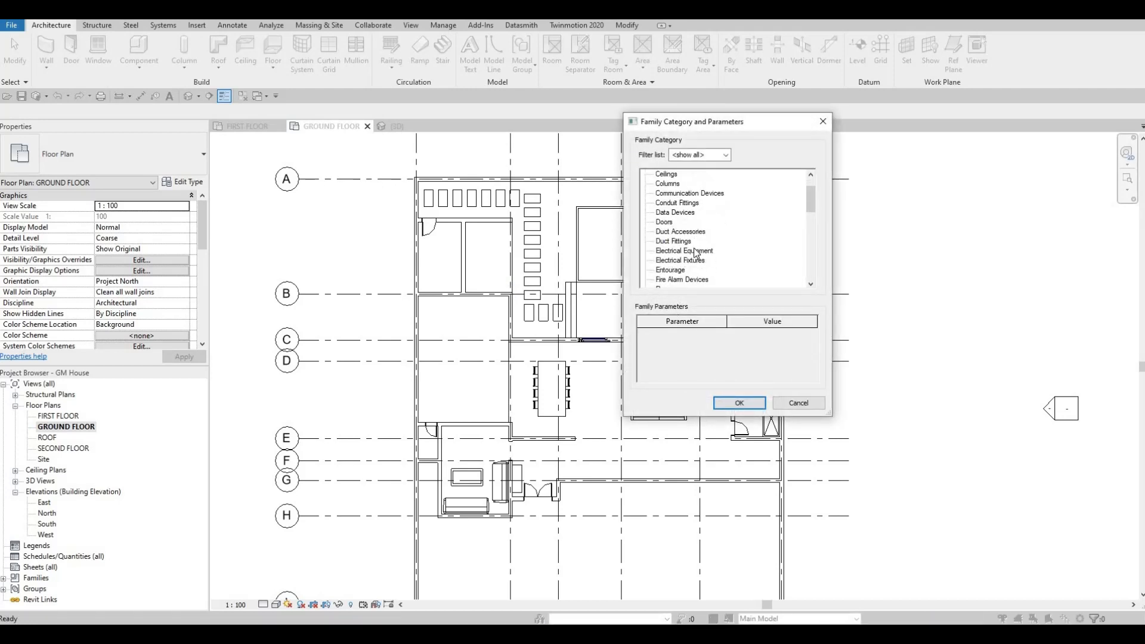
scroll(686, 253, down, 2)
click(686, 252)
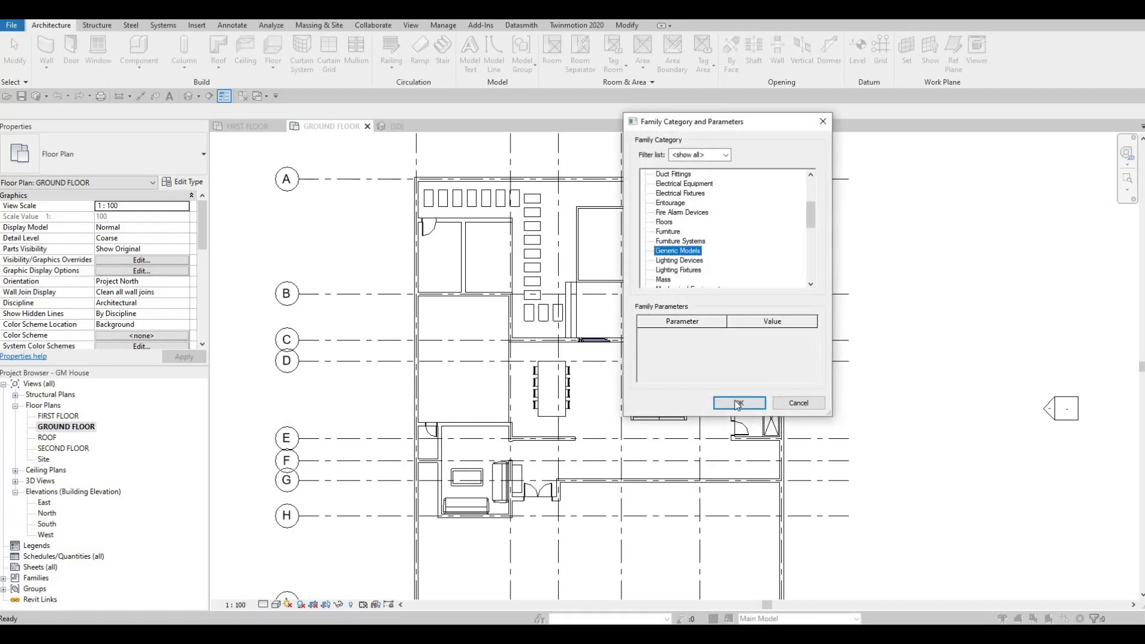
click(738, 403)
click(582, 345)
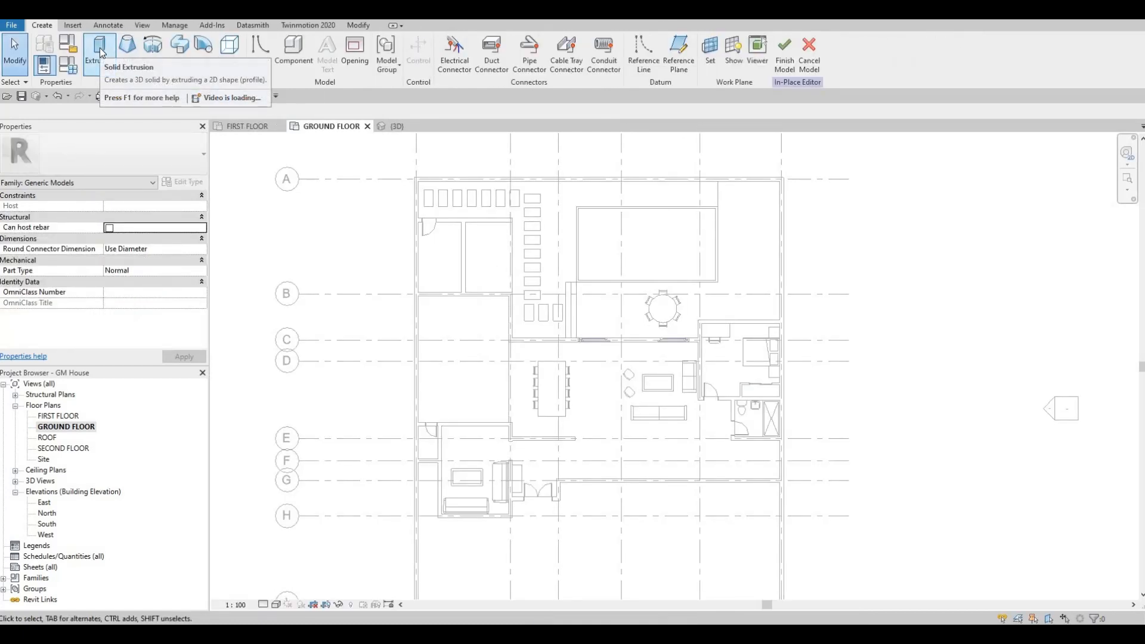
Start a solid extrusion and assign it the Laminated Veneer Lumber material from the AEC wood library
click(98, 52)
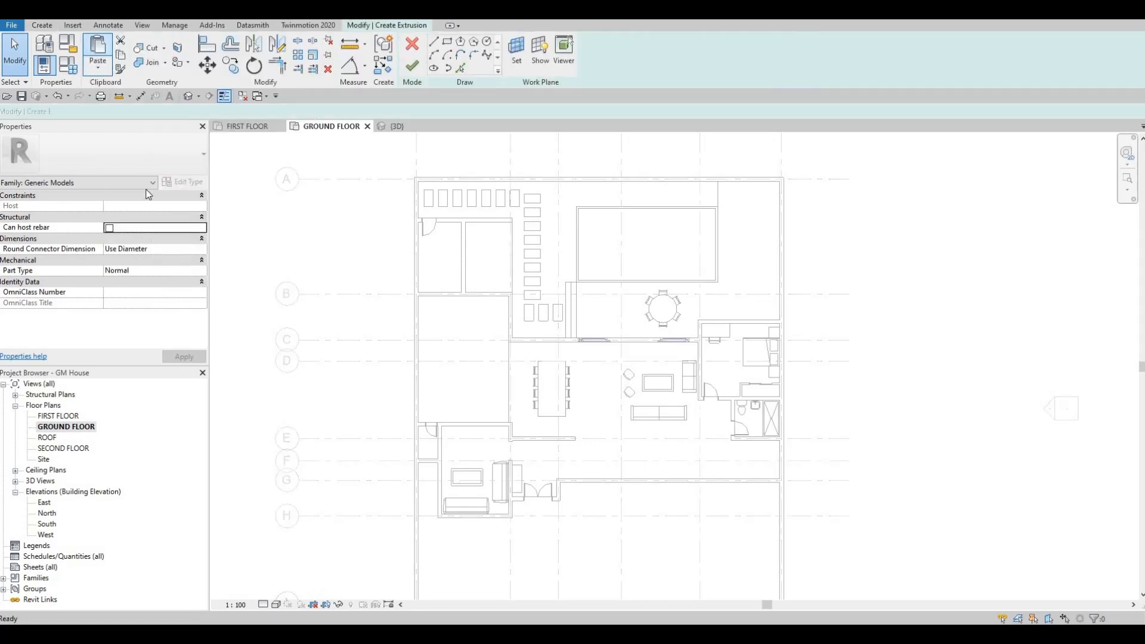
click(199, 282)
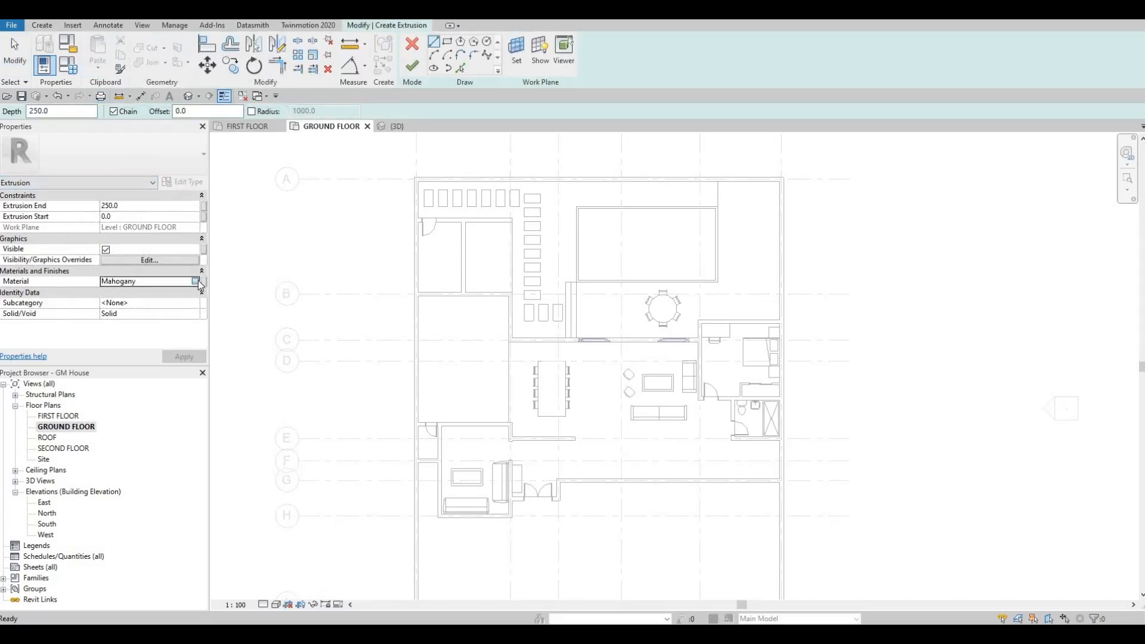
click(195, 281)
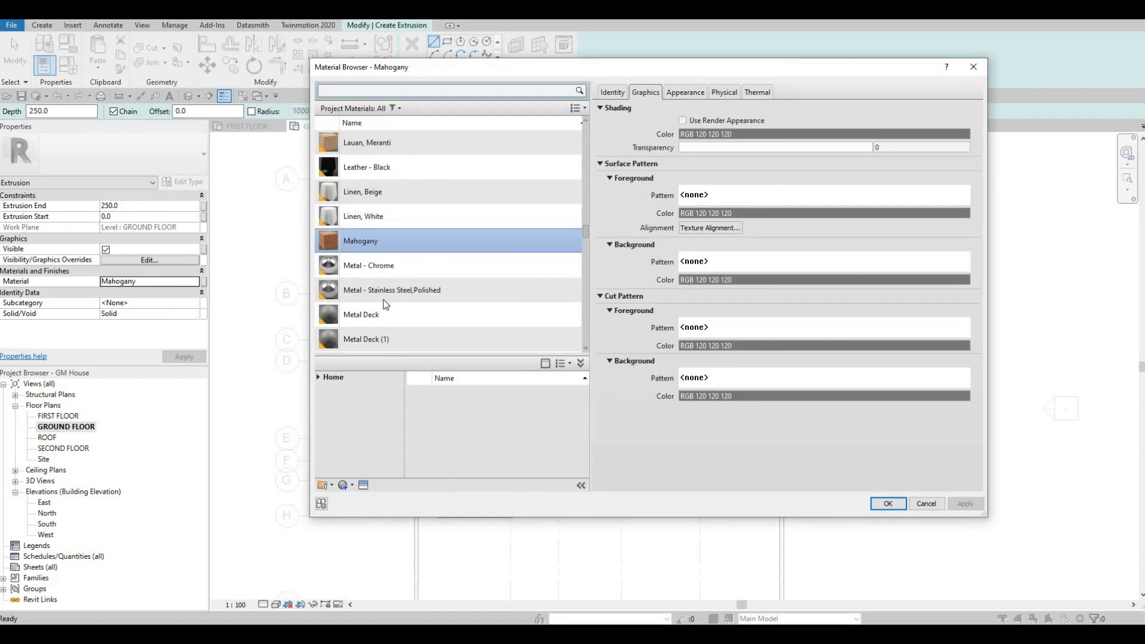
scroll(447, 250, down, 5)
click(317, 377)
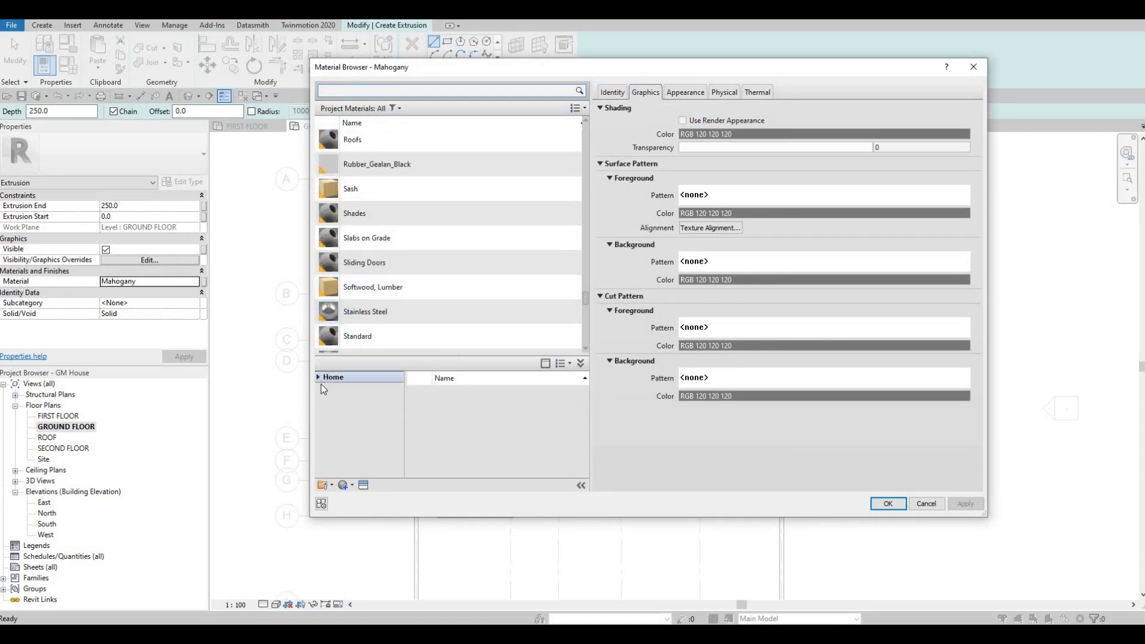
click(329, 400)
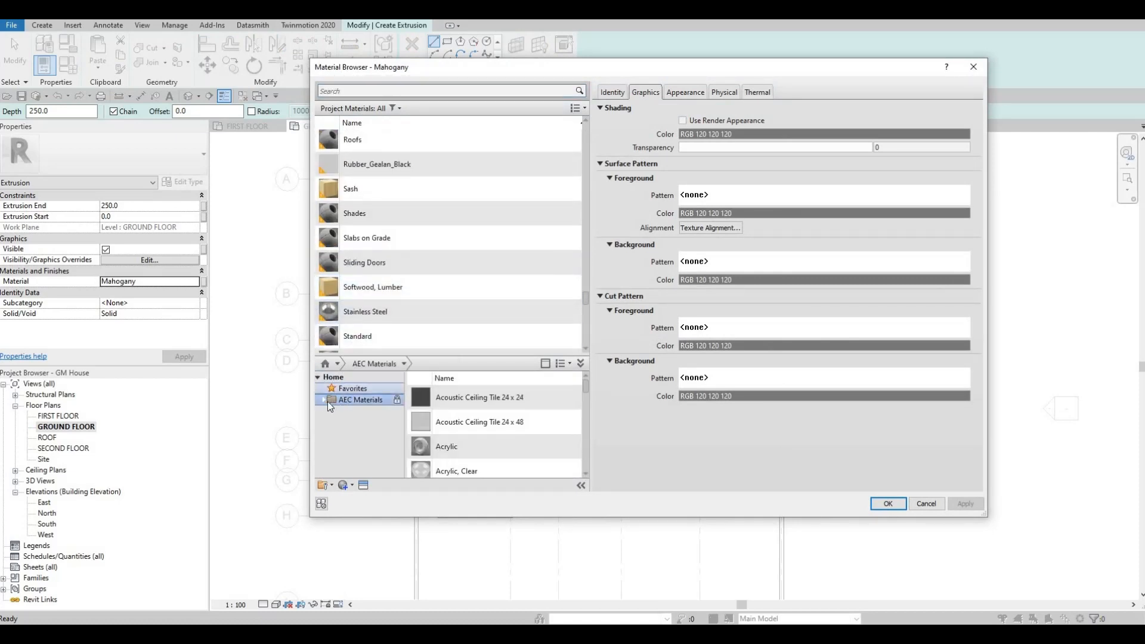
click(325, 400)
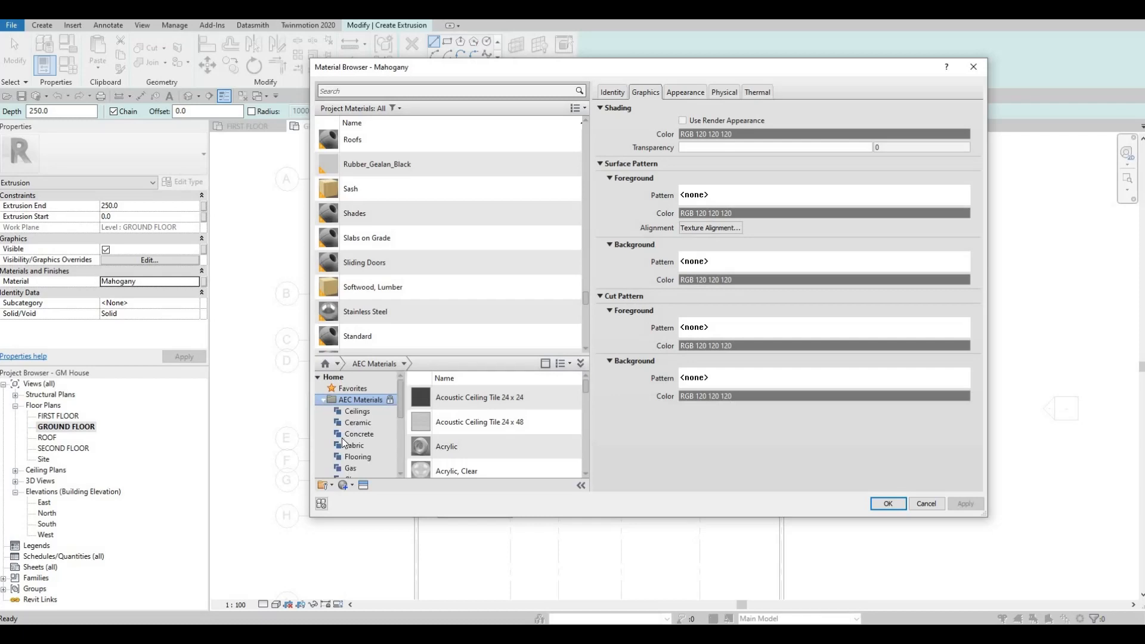
scroll(345, 447, down, 3)
click(351, 468)
scroll(497, 447, down, 3)
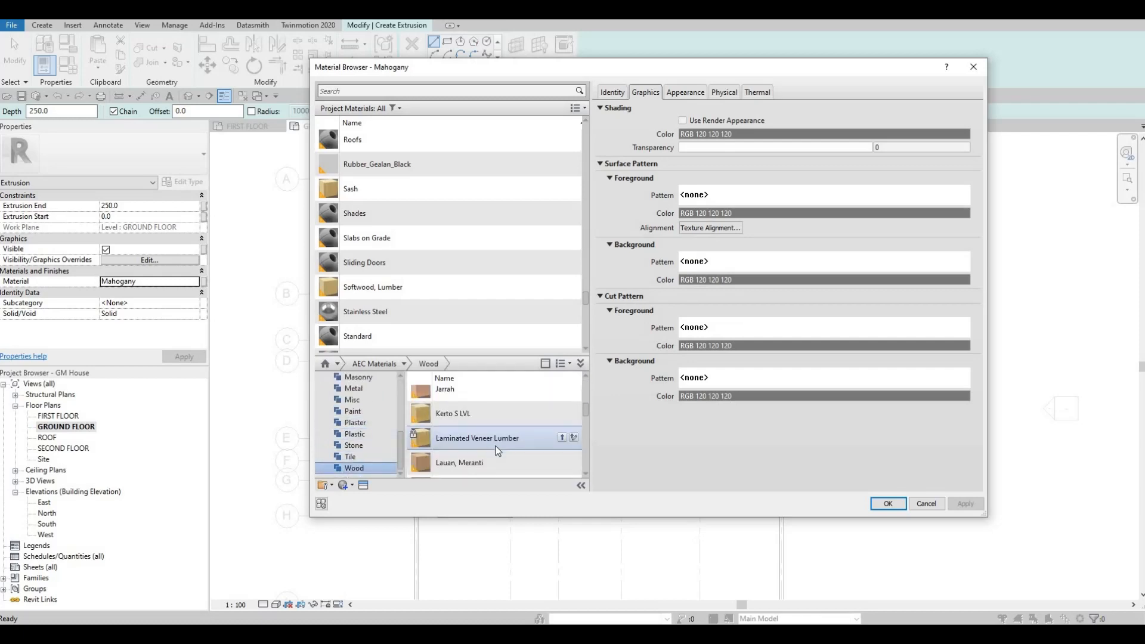
click(562, 438)
click(882, 505)
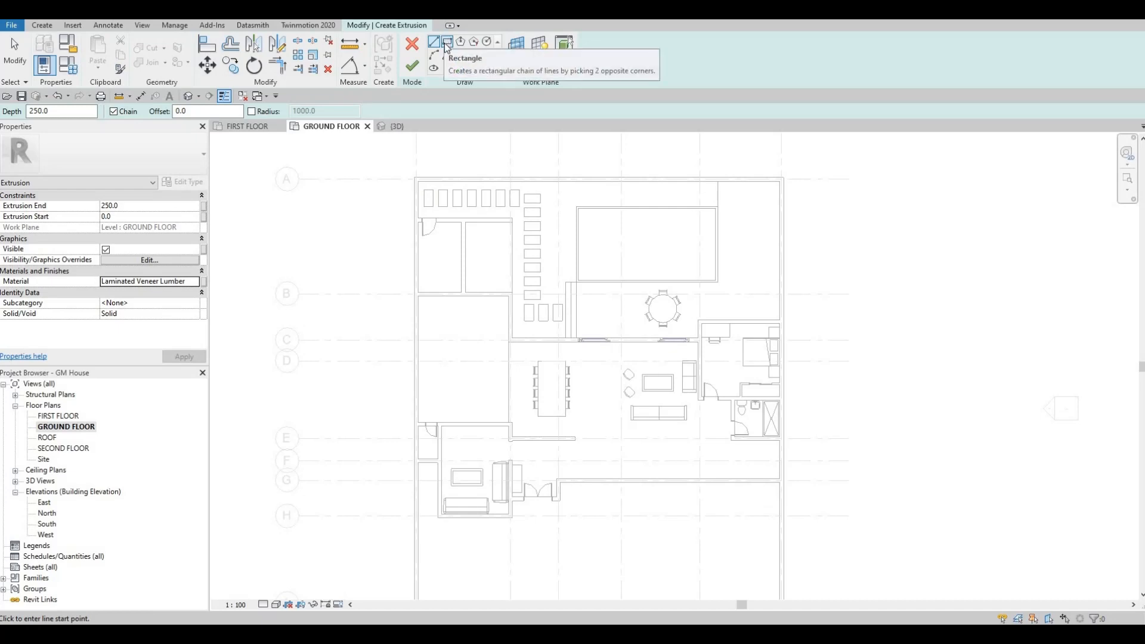
Sketch a 200 x 200 mm square post profile on the terrace, just inside the pool-side corner next to the steps
click(447, 44)
scroll(566, 283, up, 4)
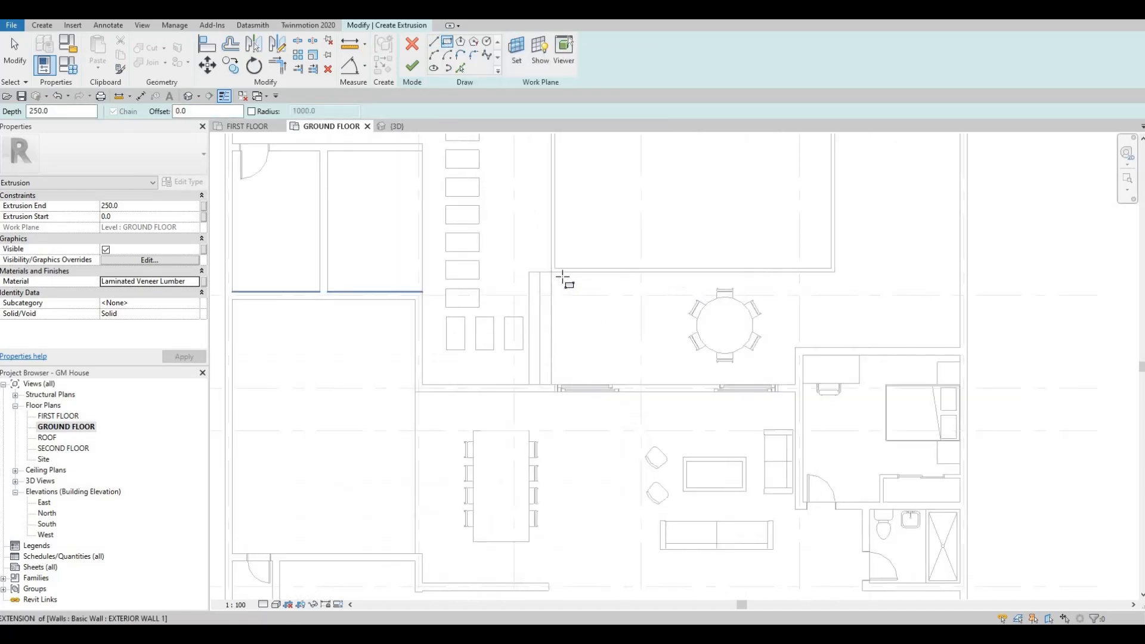
scroll(563, 279, up, 3)
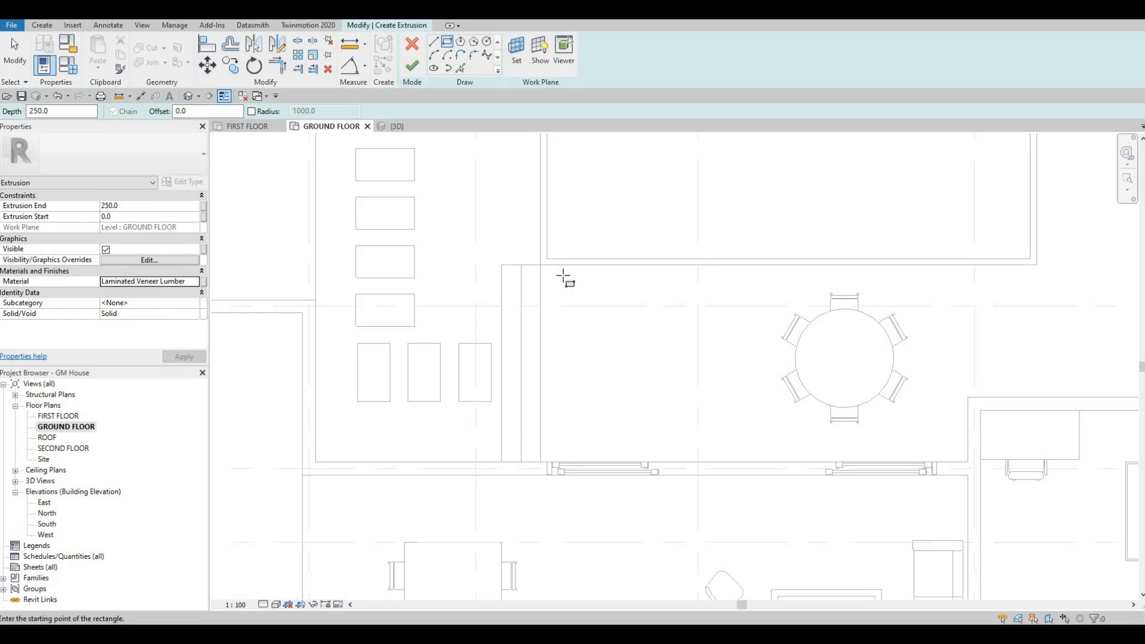
click(555, 271)
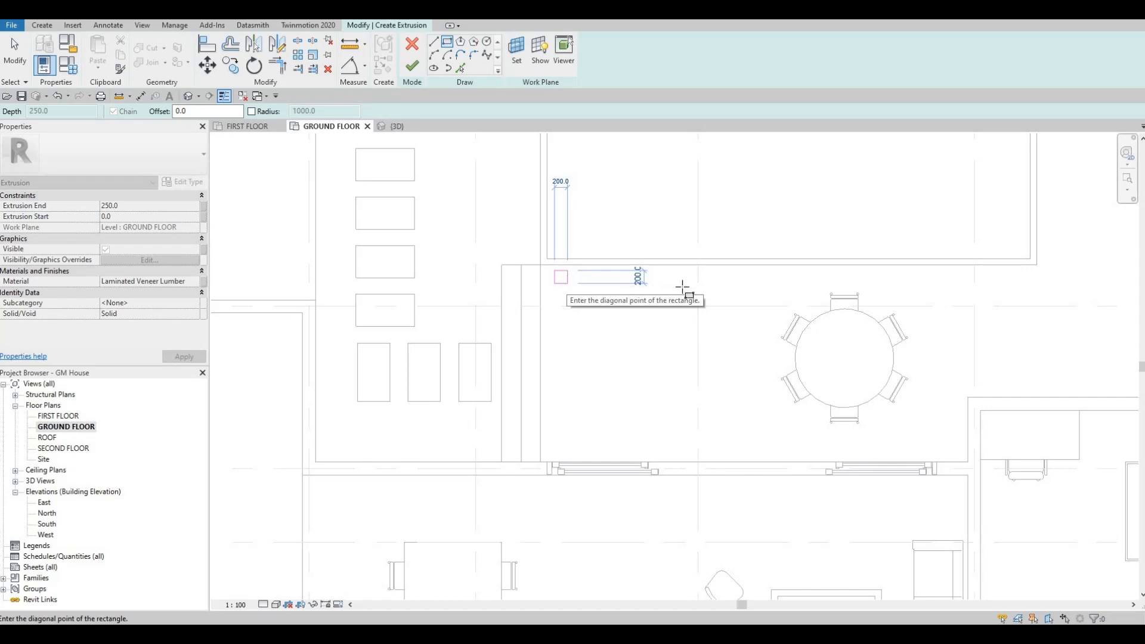
click(567, 282)
key(Escape)
key(Escape)
Copy the whole square profile 6100 mm horizontally along the pool edge to form the second post
key(Tab)
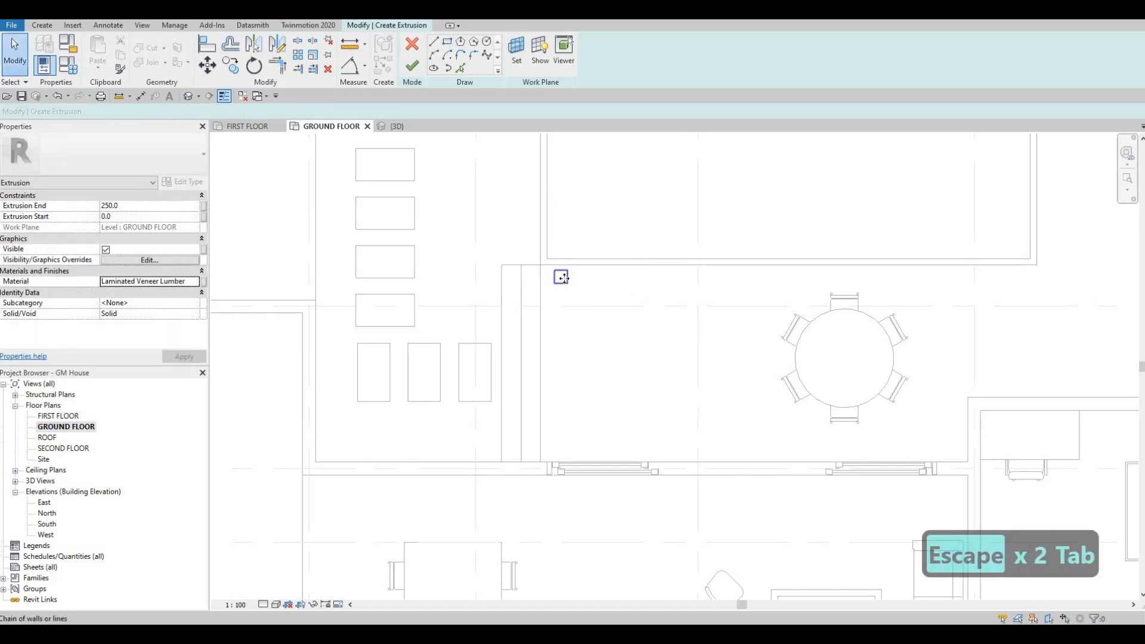
click(566, 277)
key(c)
key(o)
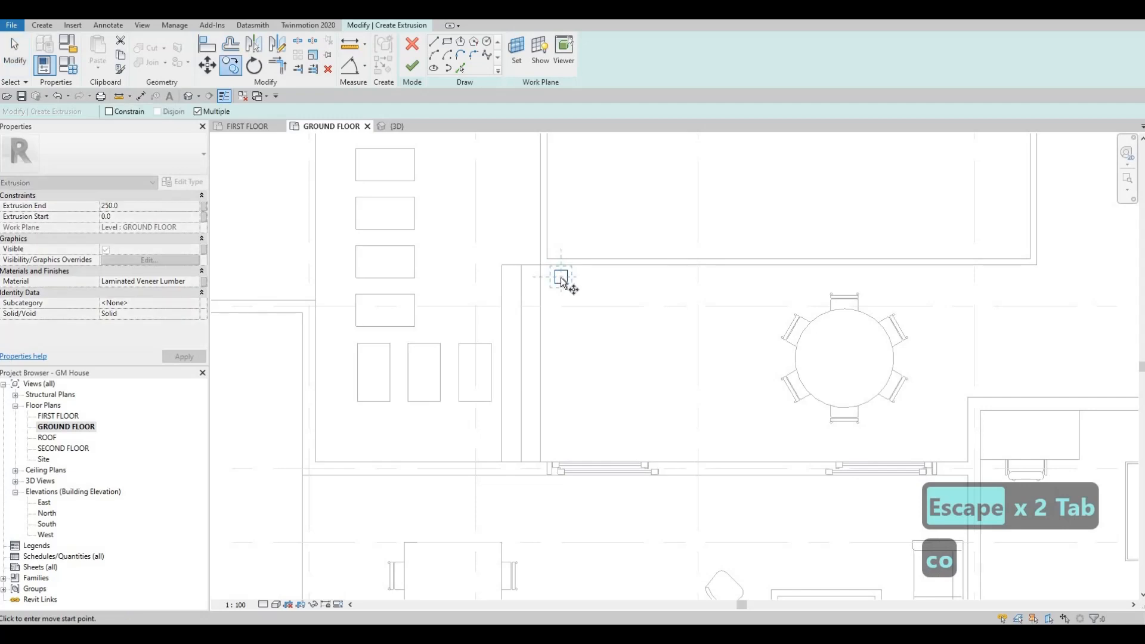
click(561, 278)
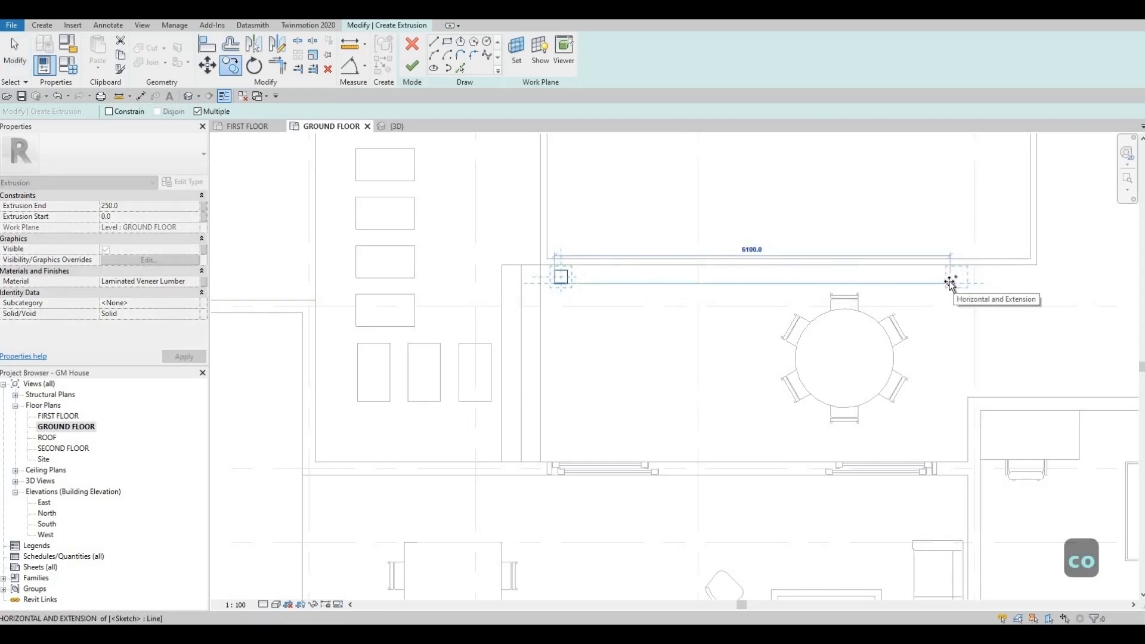
click(951, 281)
key(Escape)
key(Escape)
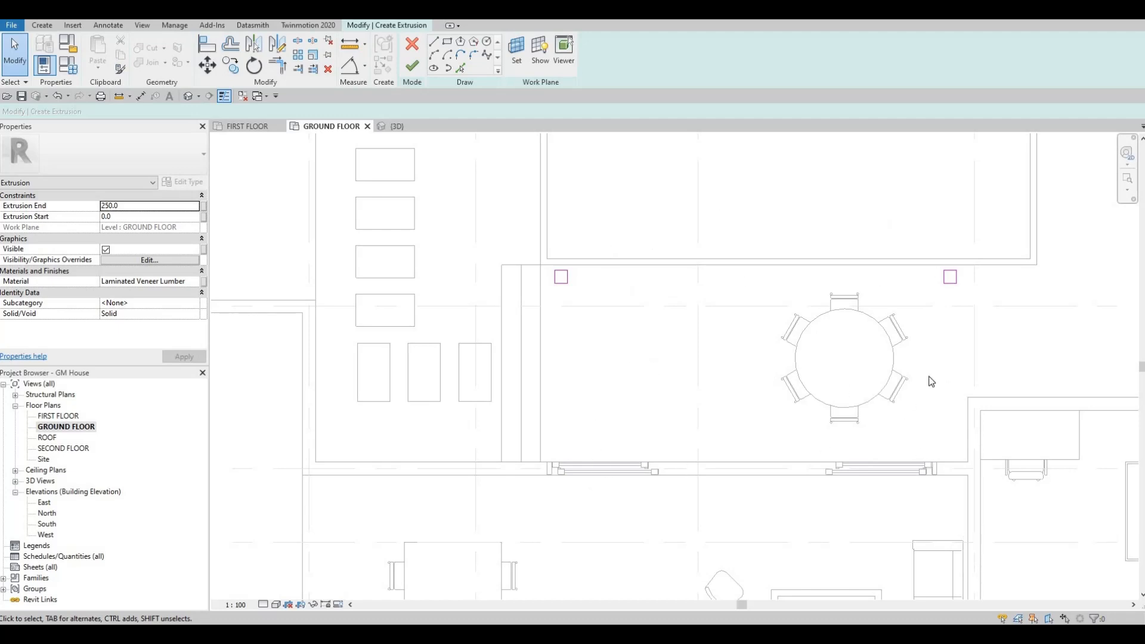
Finish the extrusion sketch, stretch both posts to about 2567 mm high in the 3D view, and finish the in-place model
click(412, 66)
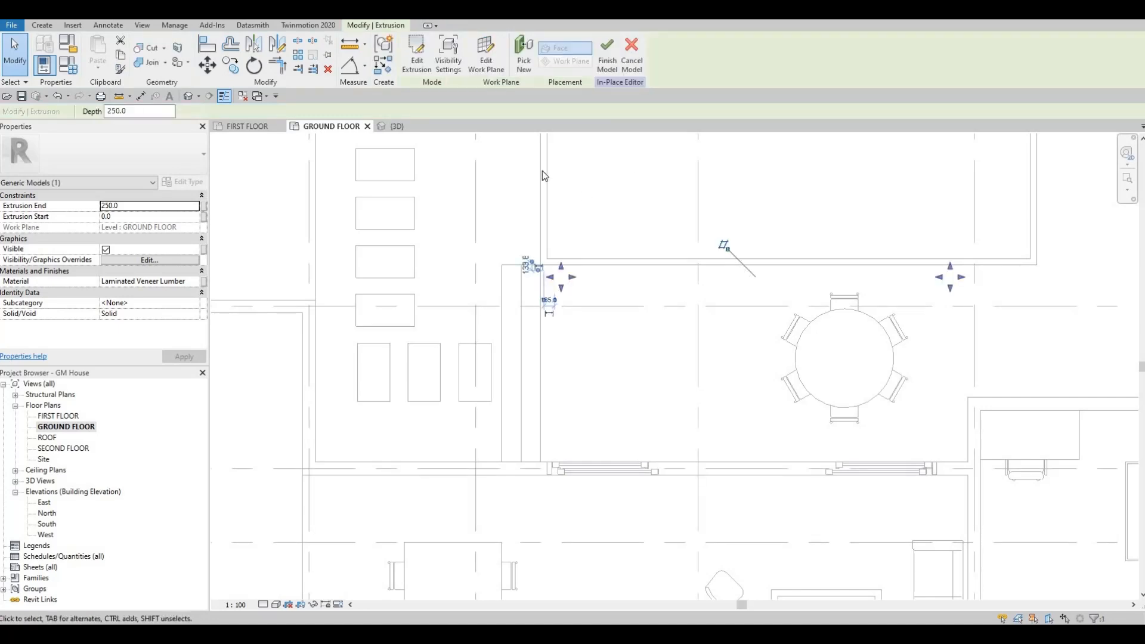
click(393, 126)
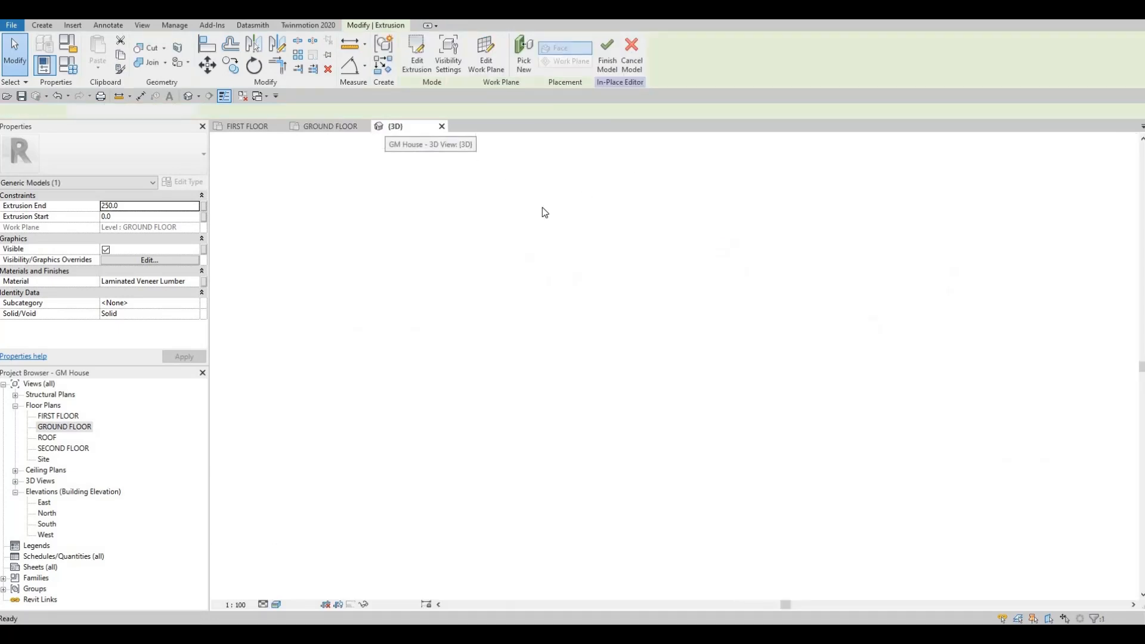
shift+middle_drag(476, 253, 743, 210)
scroll(746, 293, up, 2)
drag(746, 294, 749, 207)
middle_drag(744, 256, 701, 272)
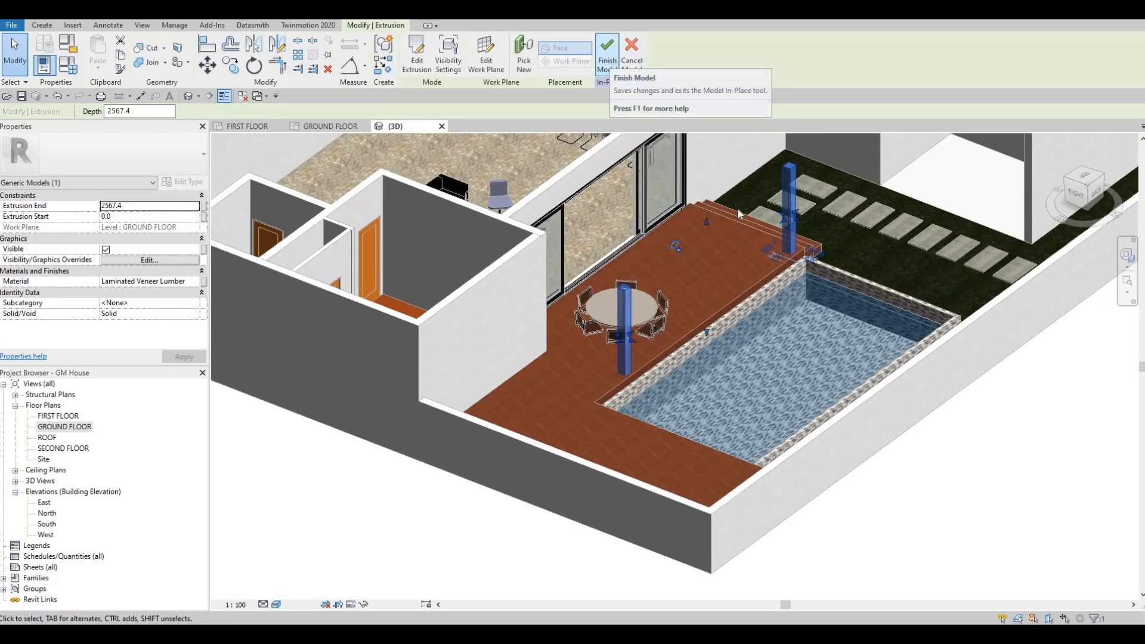
click(608, 60)
shift+middle_drag(608, 302, 200, 307)
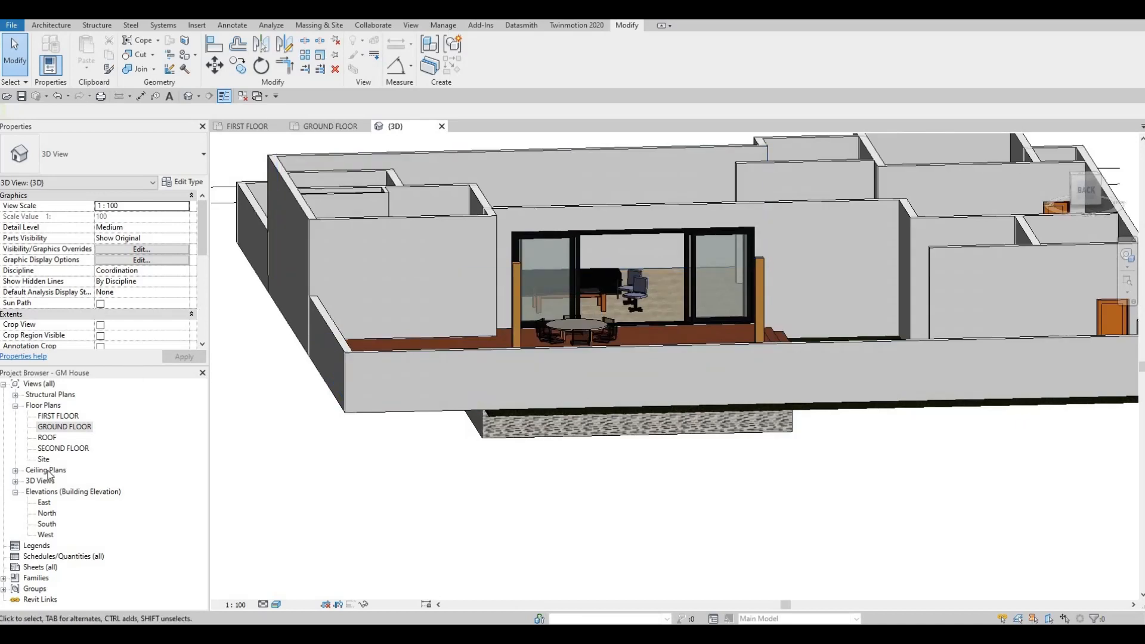
In the North elevation, adjust the tops of the two timber posts to between the sliding door head and the first floor line
double_click(48, 524)
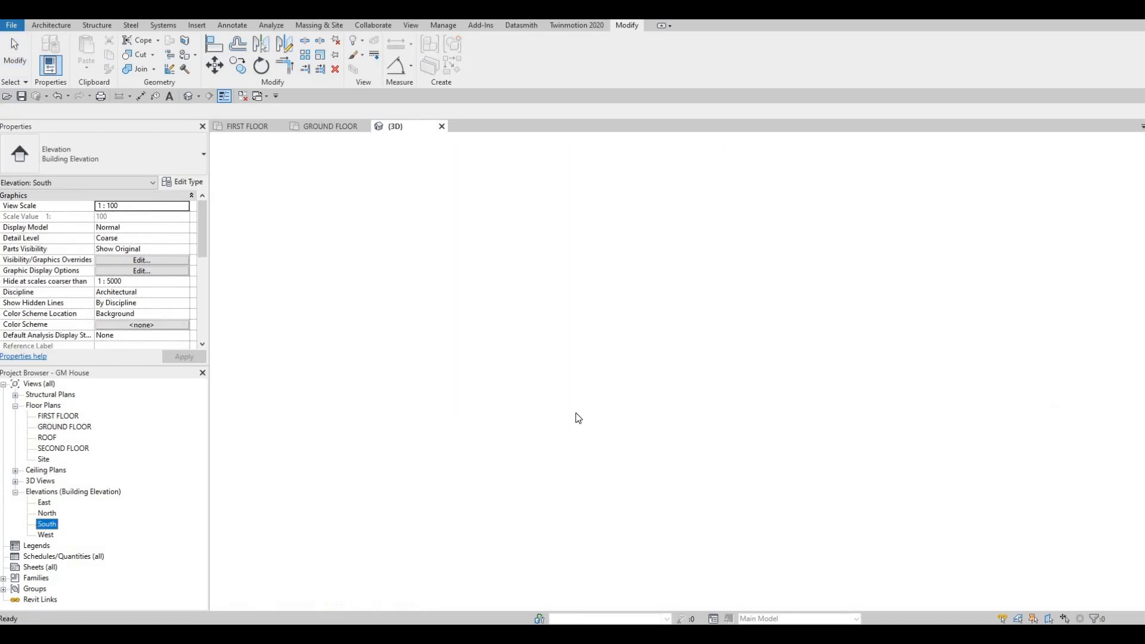
scroll(587, 453, up, 3)
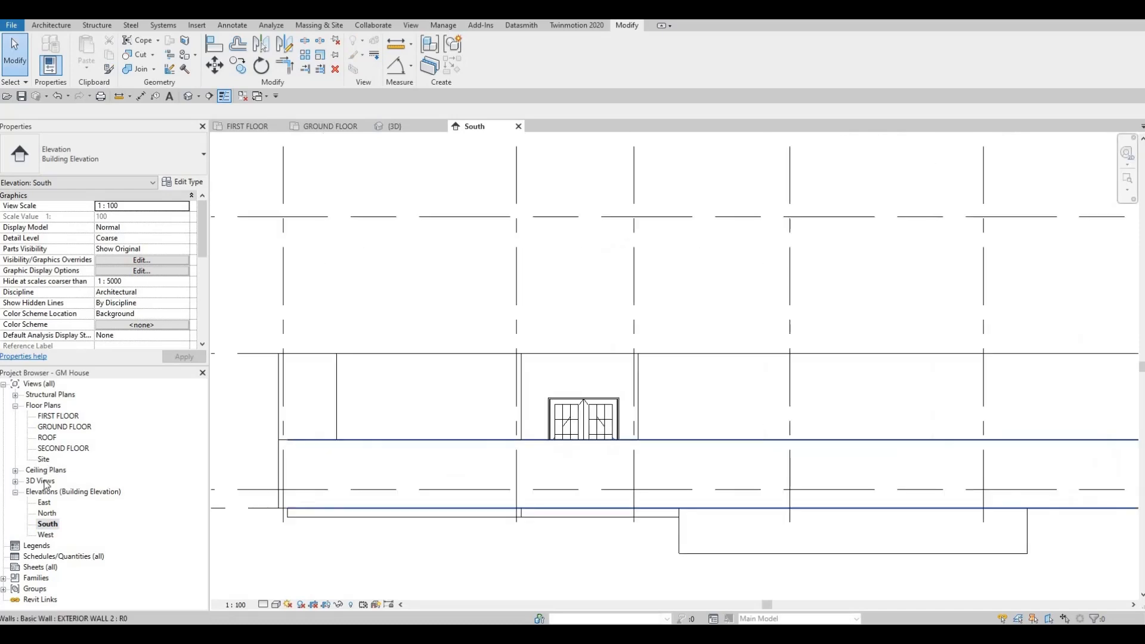
click(47, 513)
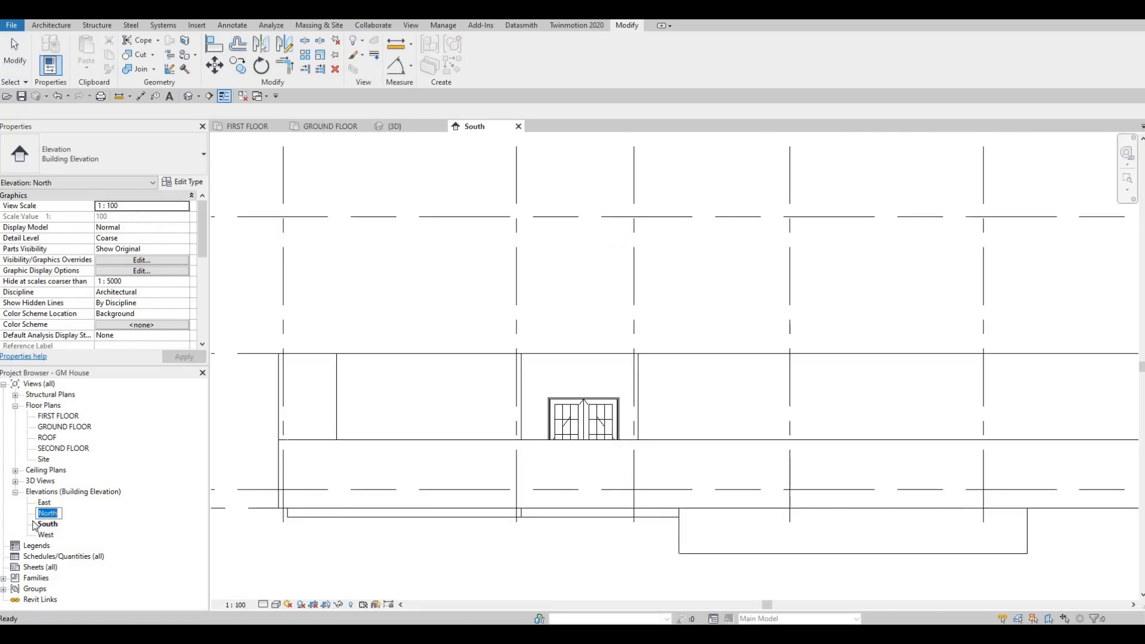
double_click(52, 517)
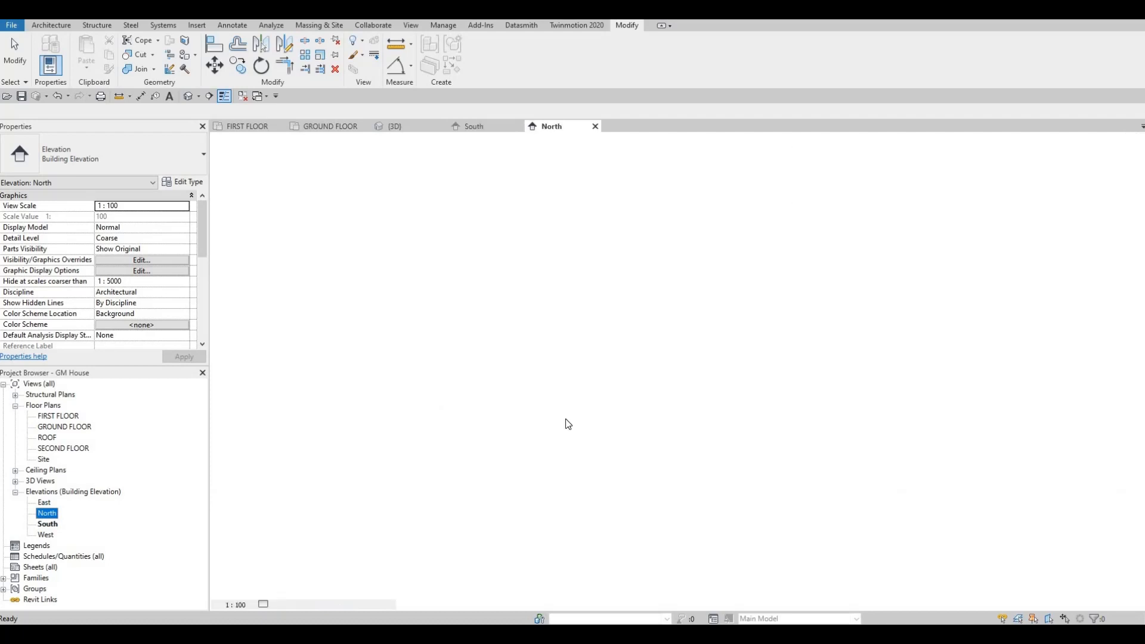
scroll(511, 412, up, 2)
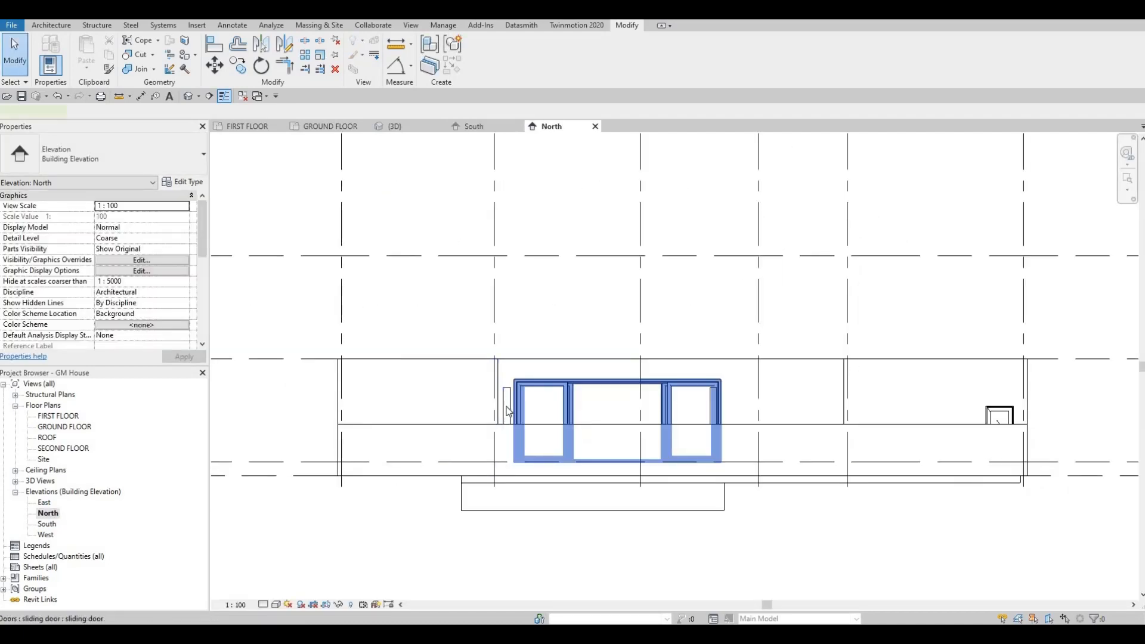
click(534, 388)
click(603, 394)
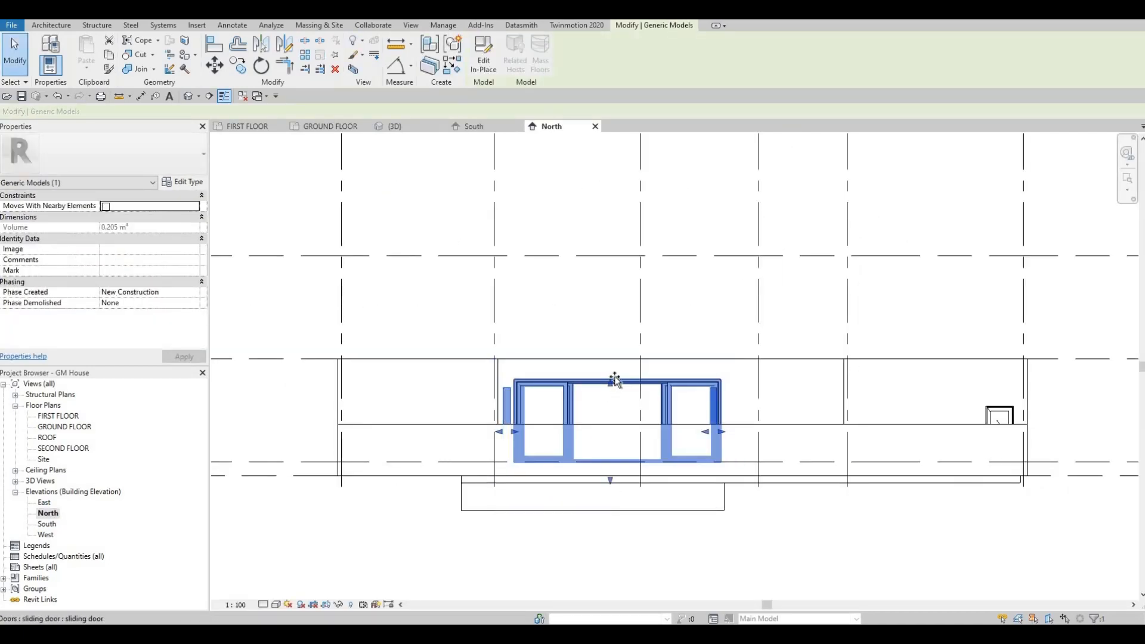
click(614, 380)
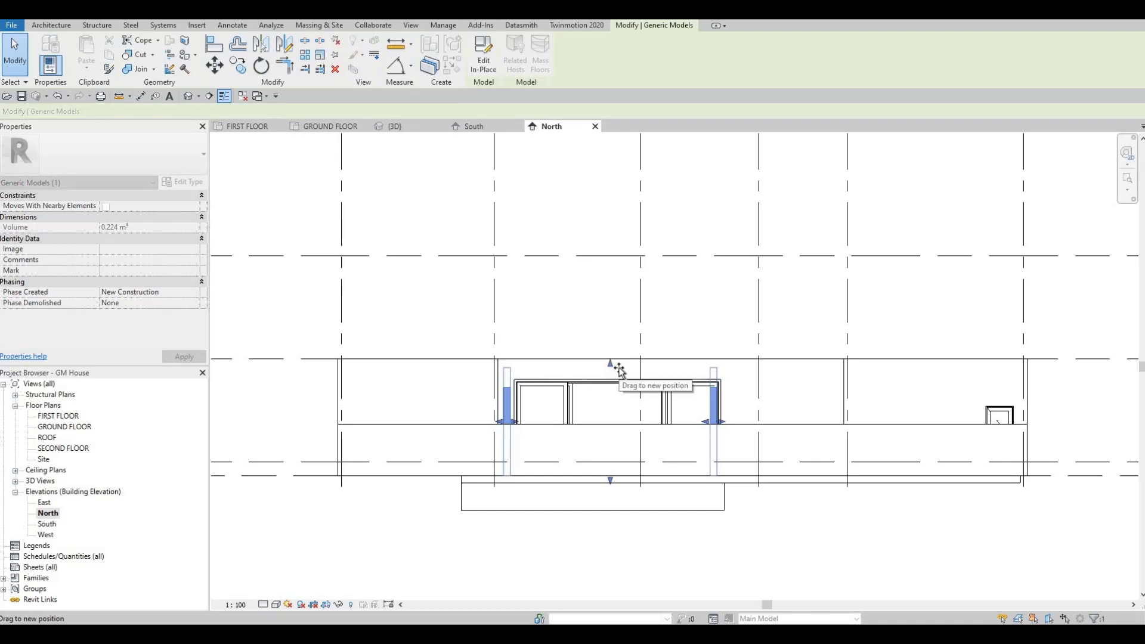
click(508, 375)
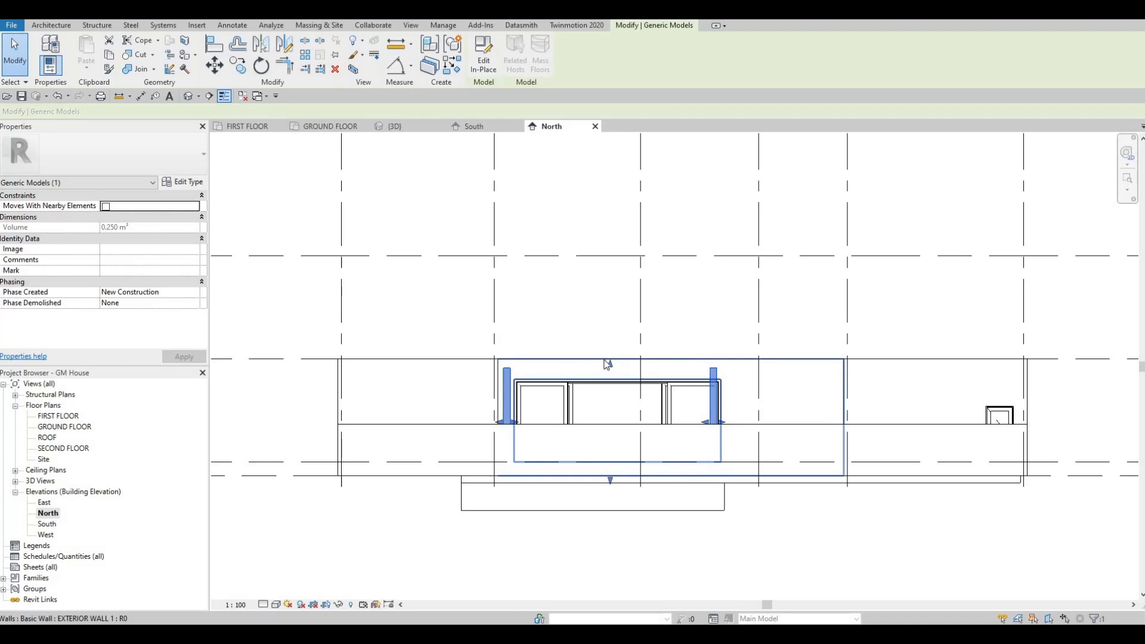
drag(609, 362, 609, 372)
drag(533, 367, 504, 364)
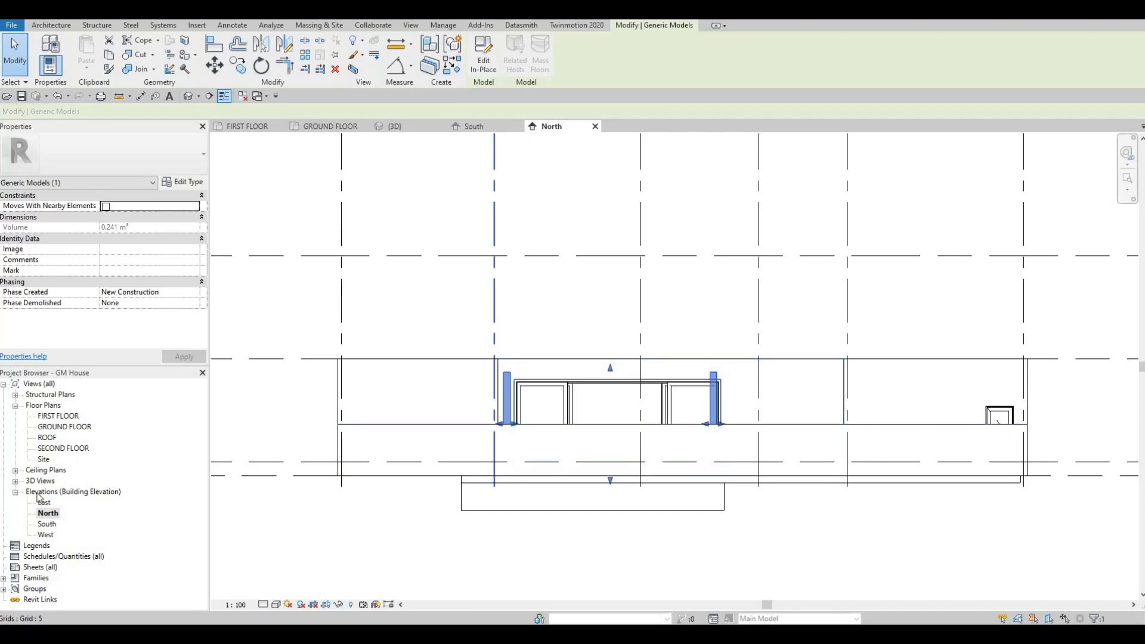
Open the GROUND FLOOR plan and start editing the two timber posts in place
click(46, 515)
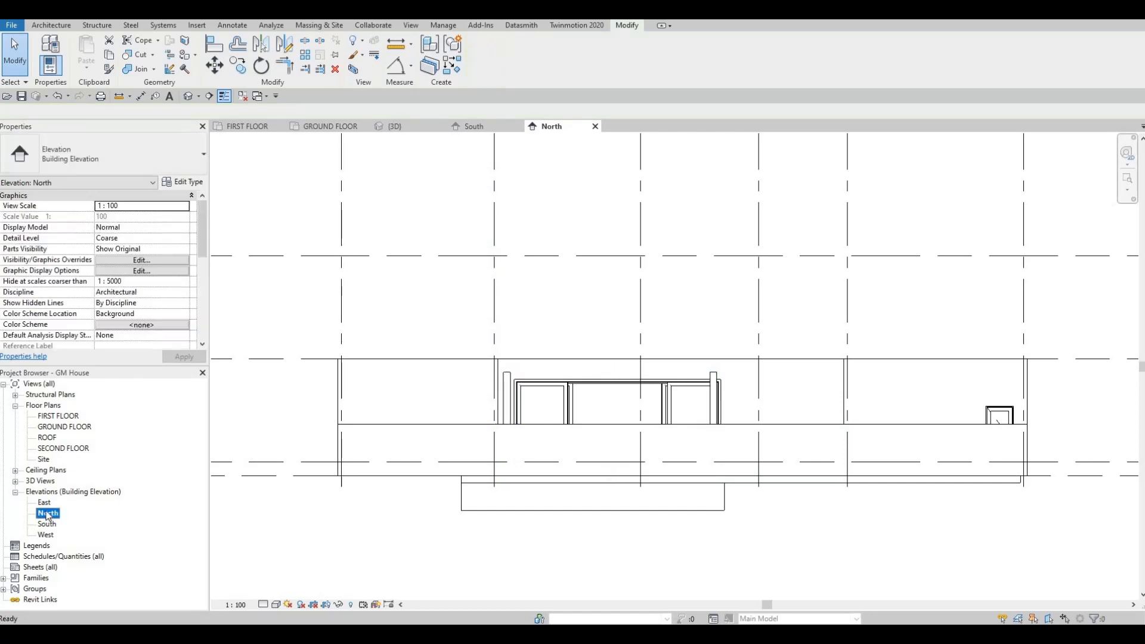
double_click(49, 428)
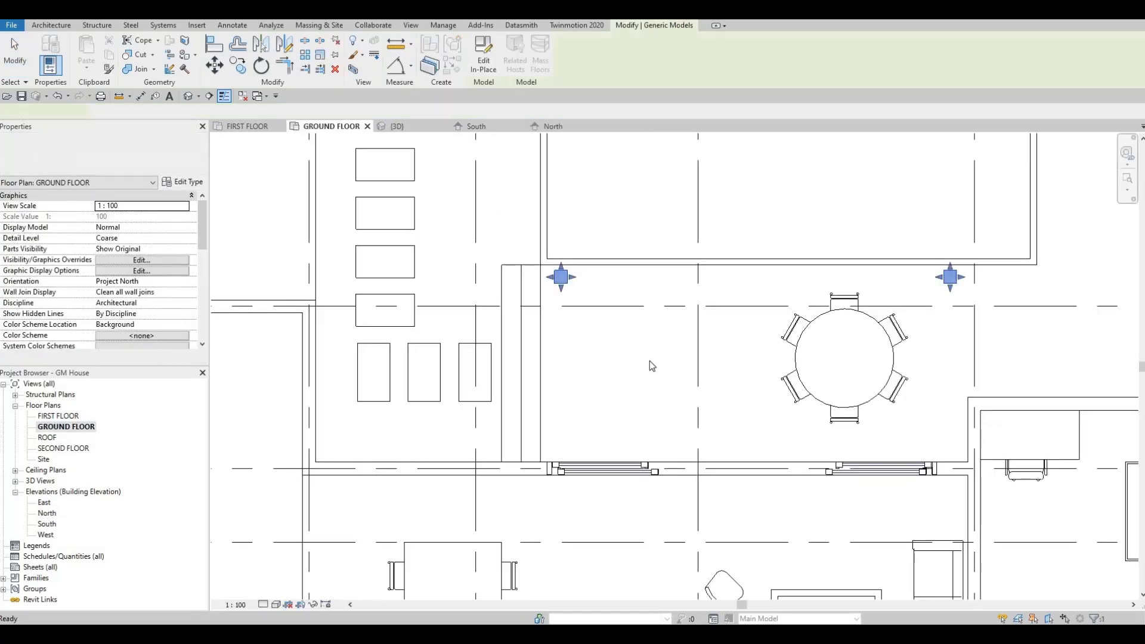
middle_drag(493, 294, 431, 294)
key(Escape)
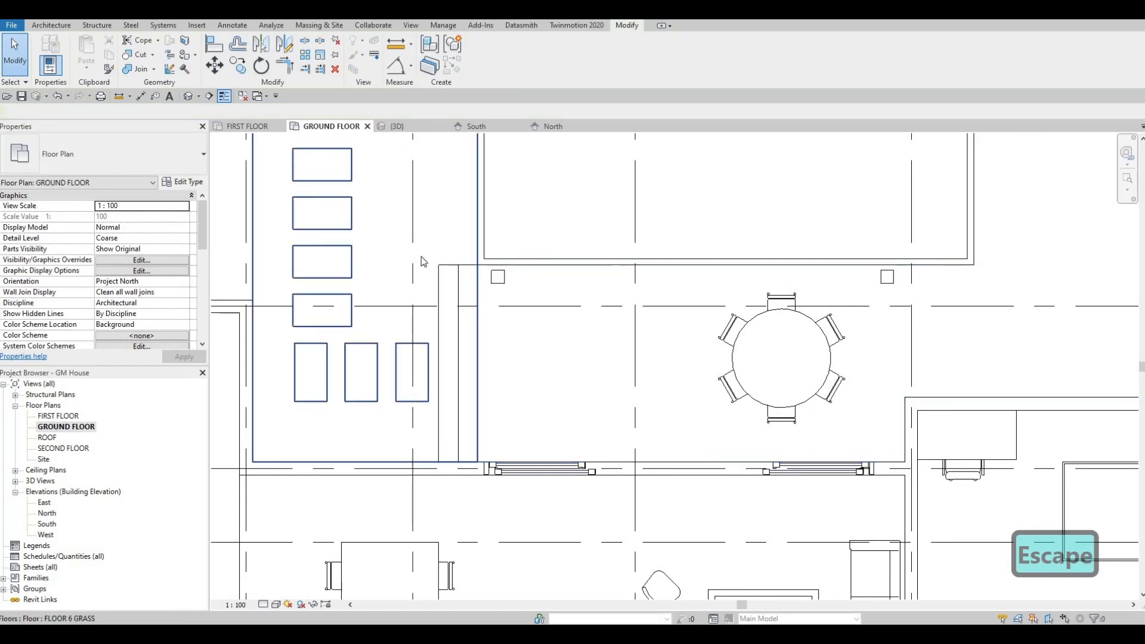
click(497, 279)
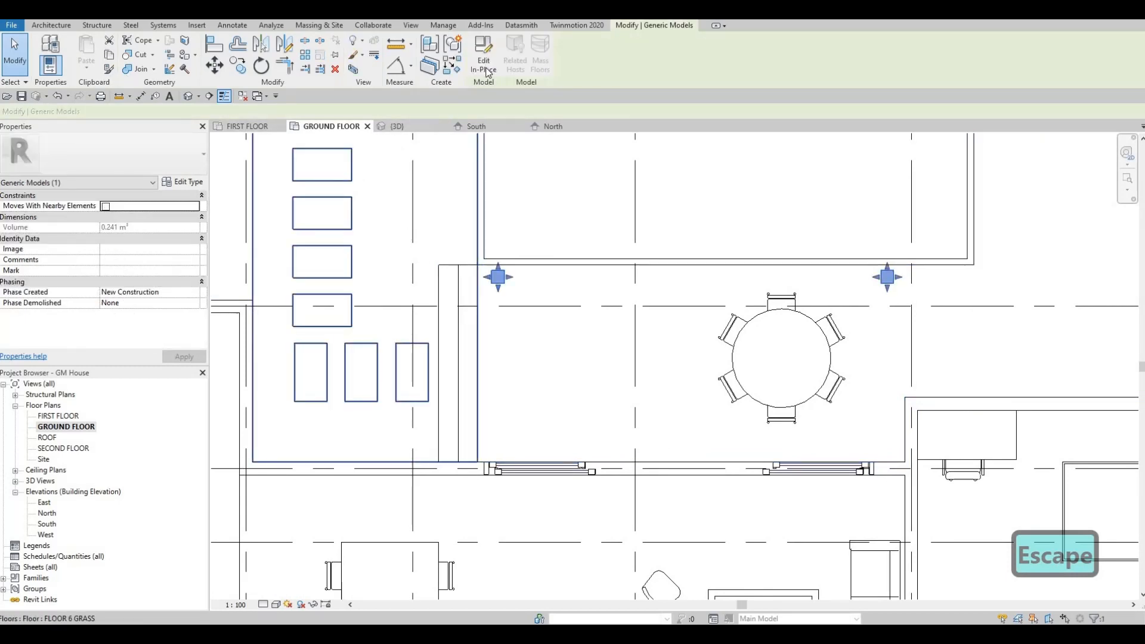
click(483, 62)
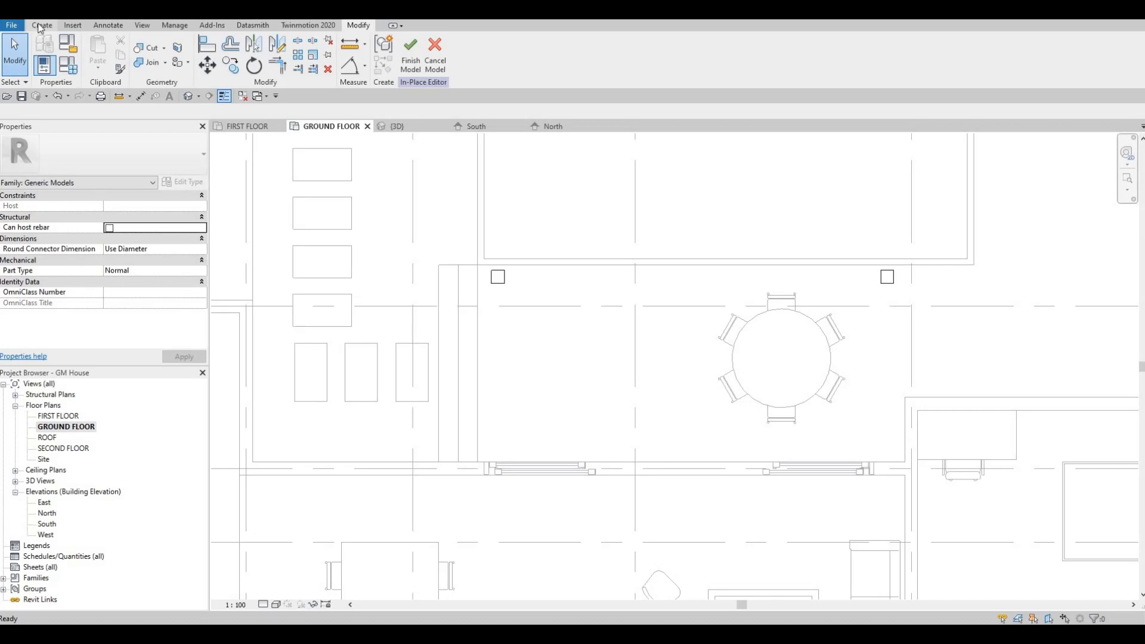
Start an extrusion and sketch a rectangular beam profile spanning from the outer corner of one post to the opposite outer corner of the other
click(42, 25)
click(95, 51)
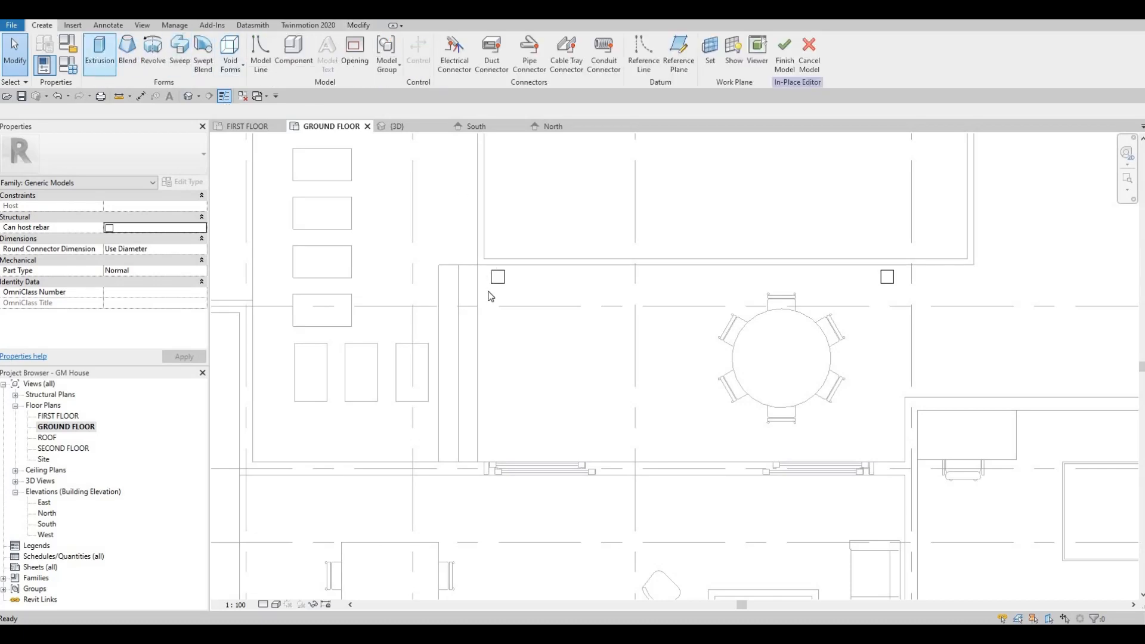
scroll(503, 273, up, 4)
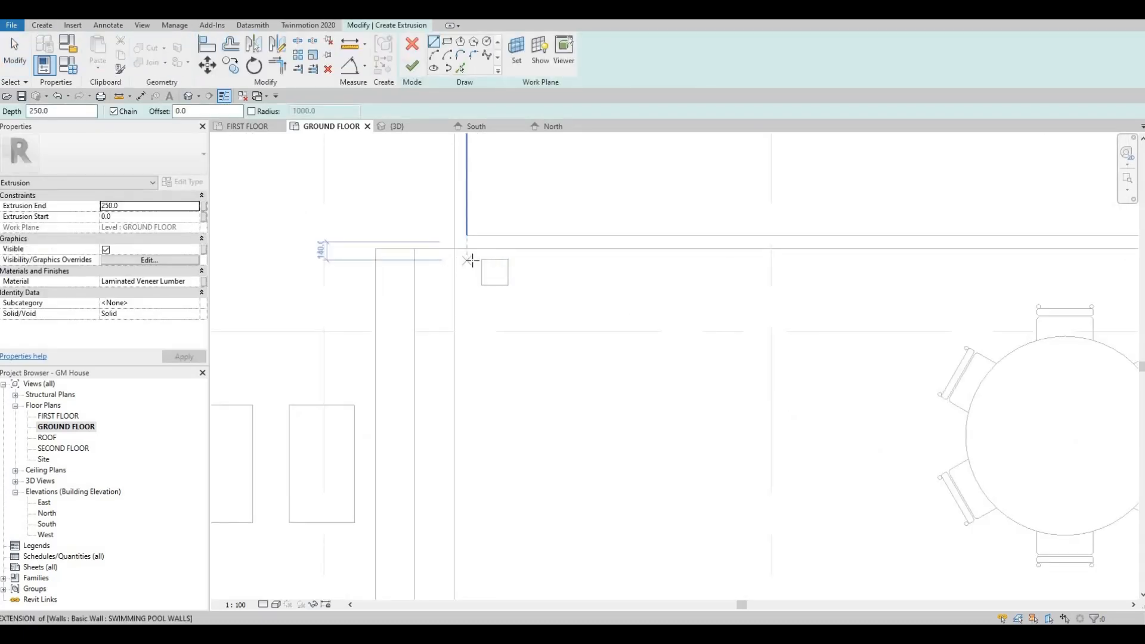
click(481, 260)
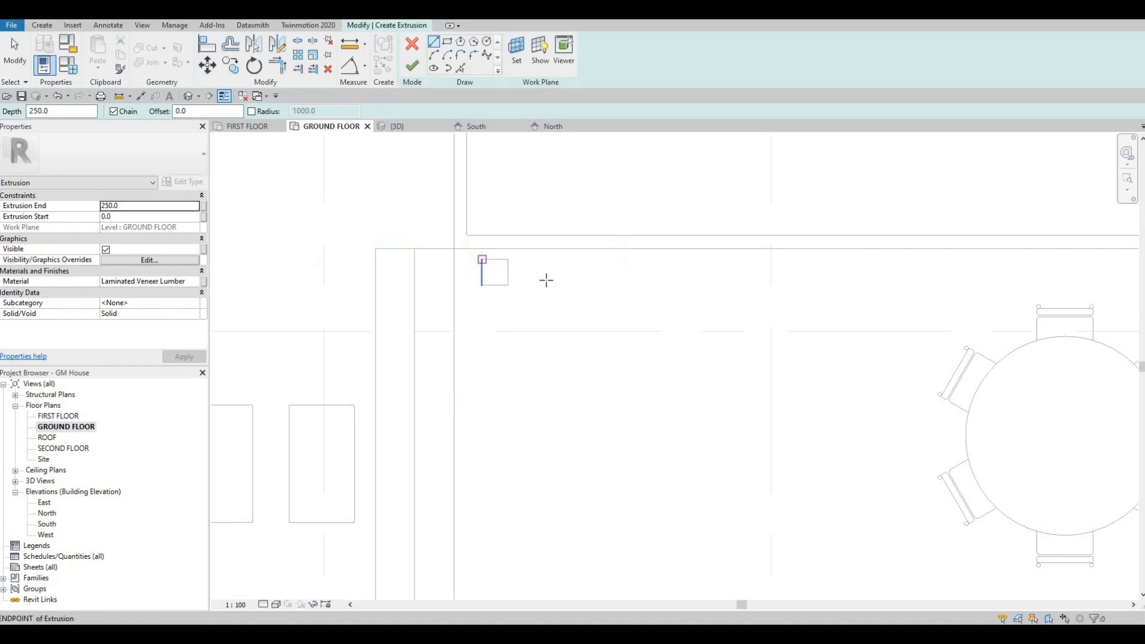
key(Escape)
click(446, 41)
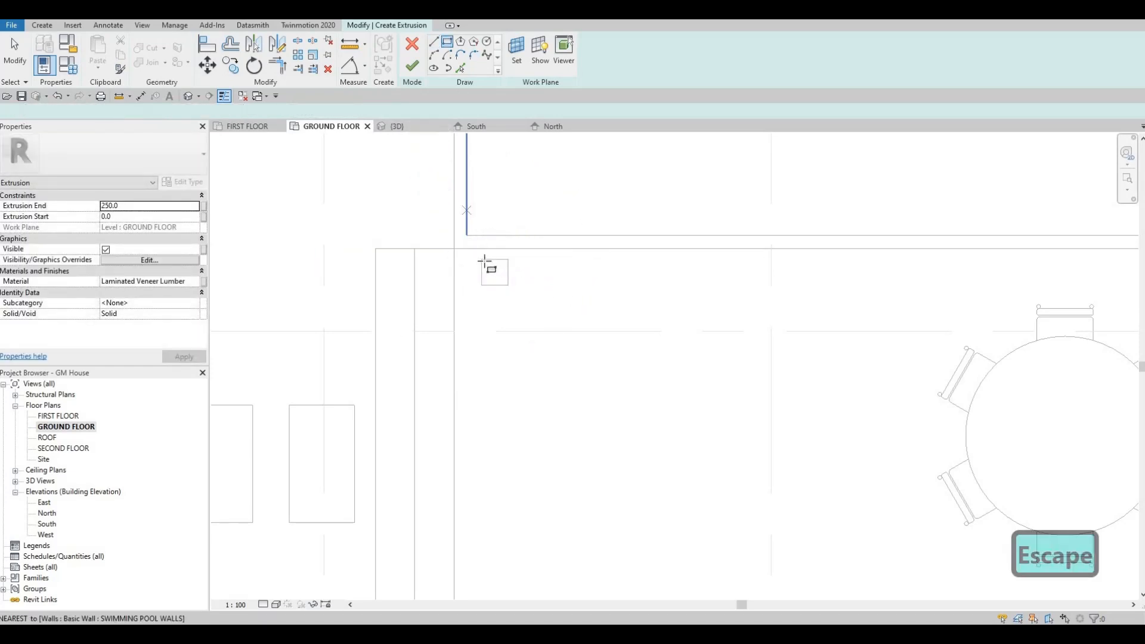
click(482, 259)
middle_drag(708, 286, 673, 284)
scroll(673, 283, down, 1)
middle_drag(938, 282, 829, 280)
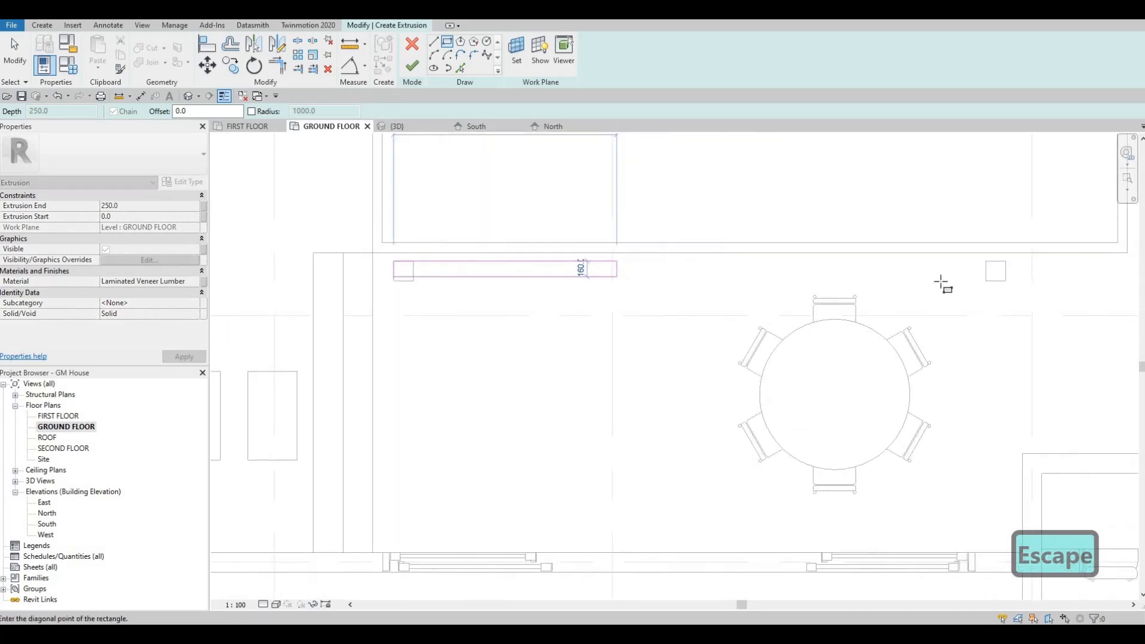
click(1010, 281)
key(Escape)
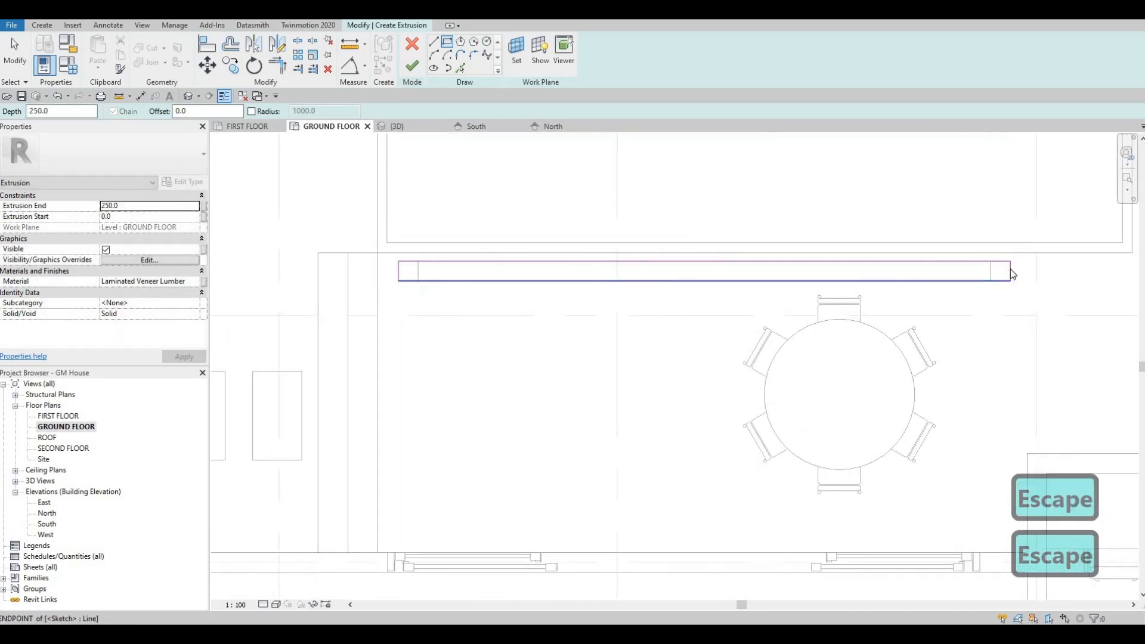
Nudge both short ends of the beam profile outward past the posts to an overall length of about 6500 mm
click(1009, 269)
key(Right)
key(Right)
key(Right)
key(Right)
key(Right)
key(Right)
key(Right)
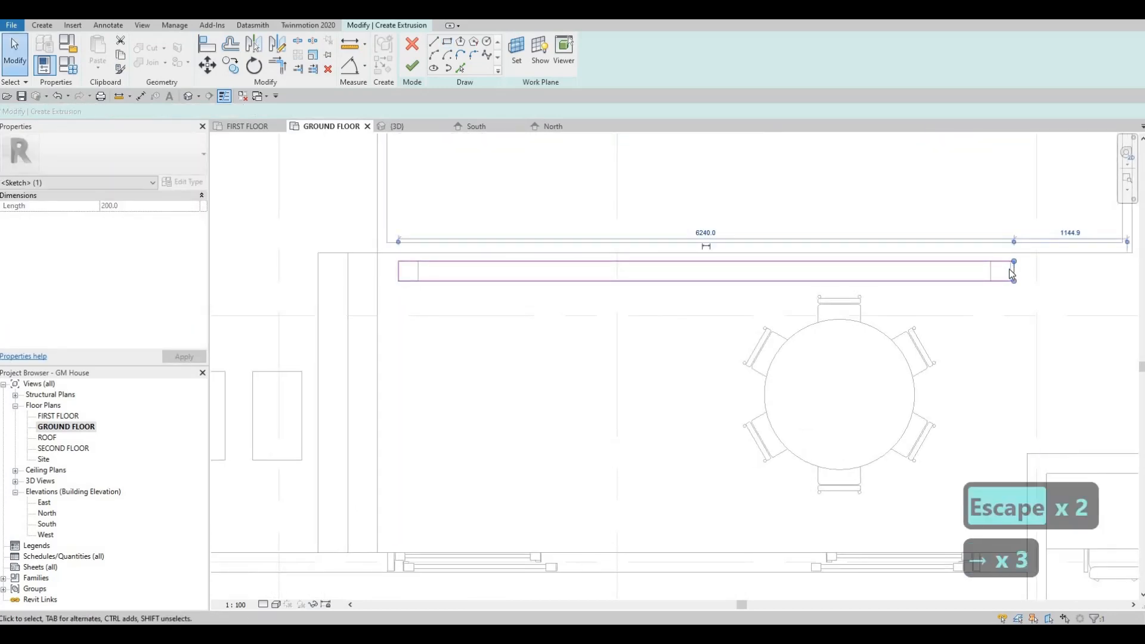
click(399, 276)
key(Left)
key(Left)
key(Left)
key(Left)
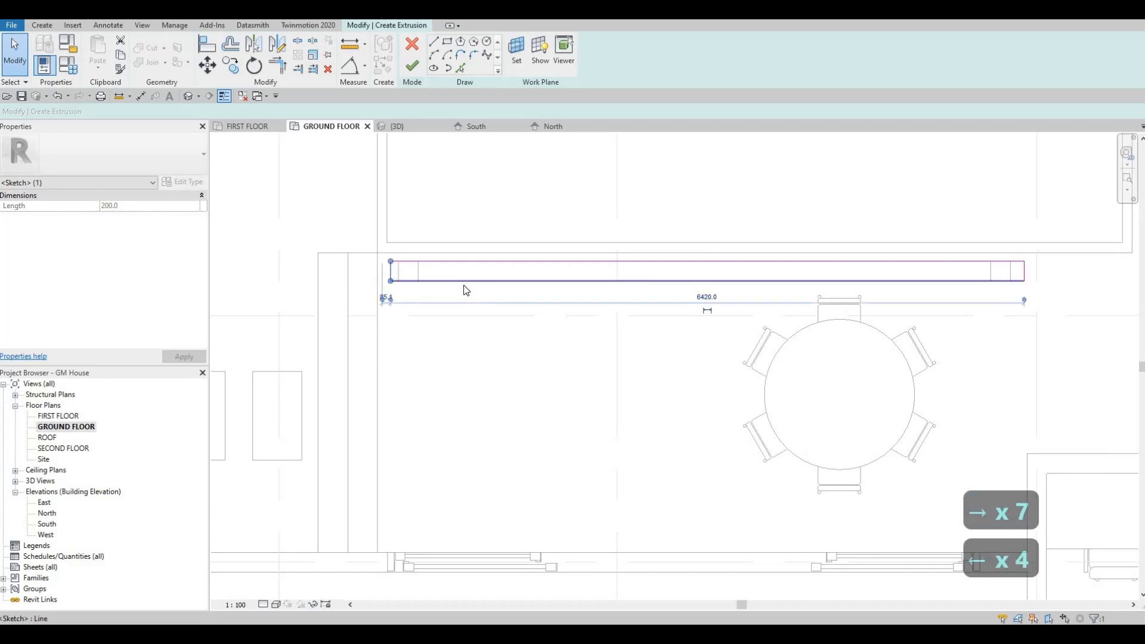
key(Left)
key(Left)
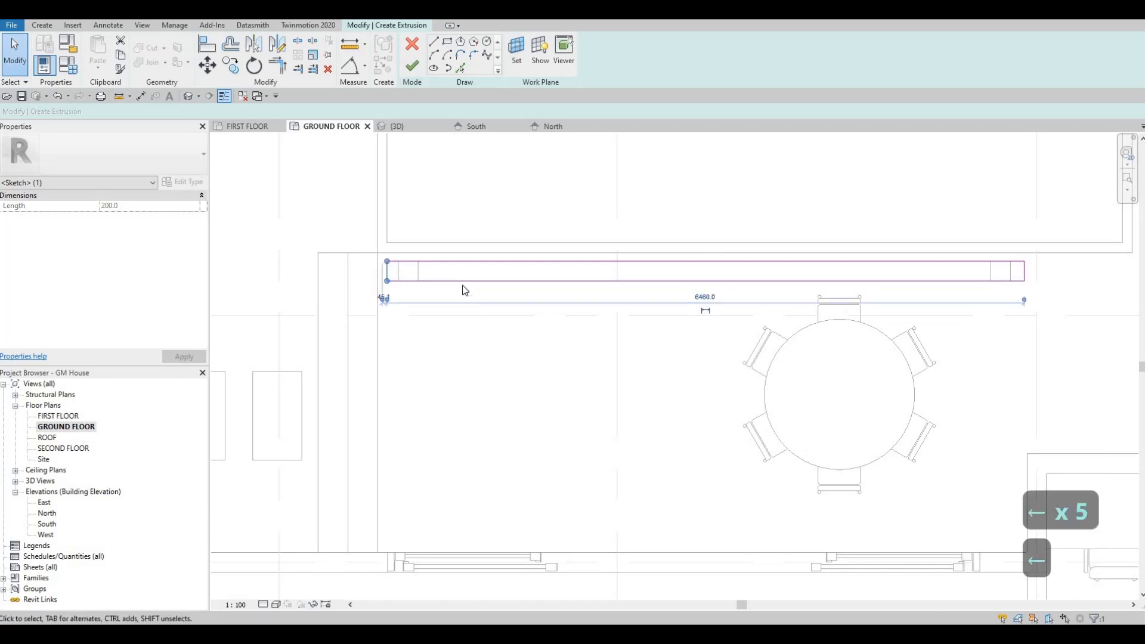
key(Left)
key(Left)
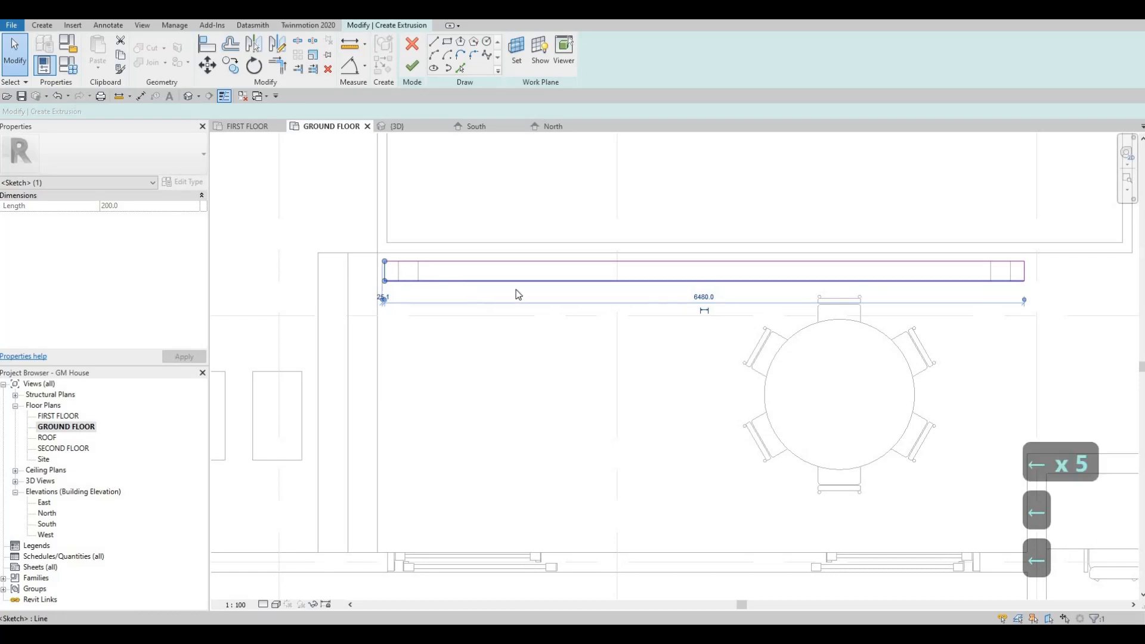
Finish the beam sketch and stretch the extrusion's top up to about 3400 mm in the 3D view
click(411, 67)
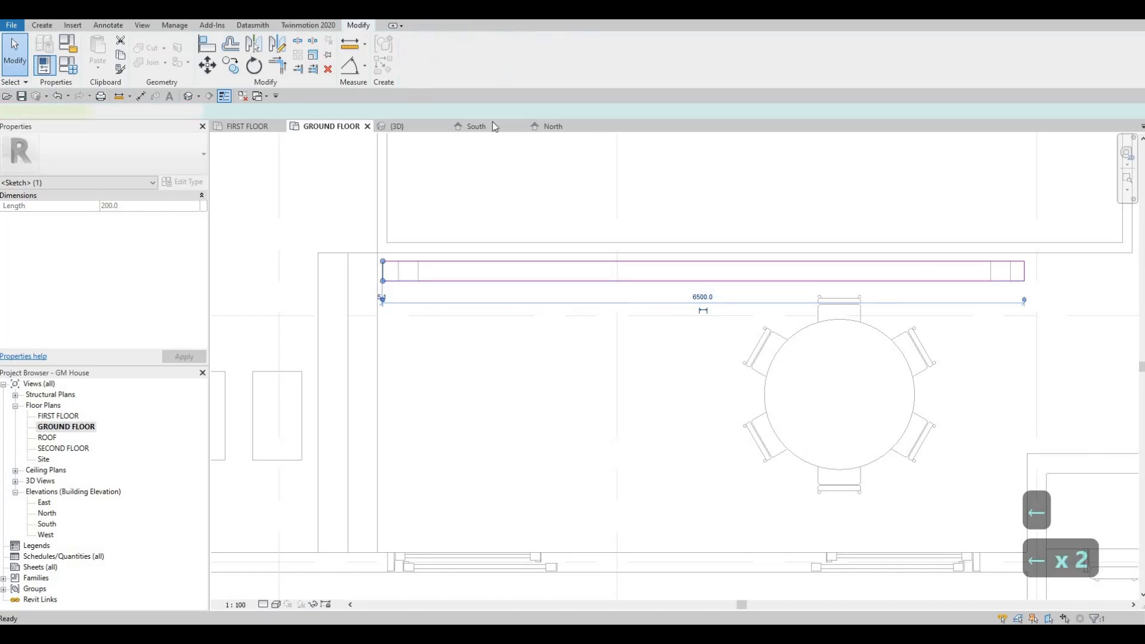
click(405, 126)
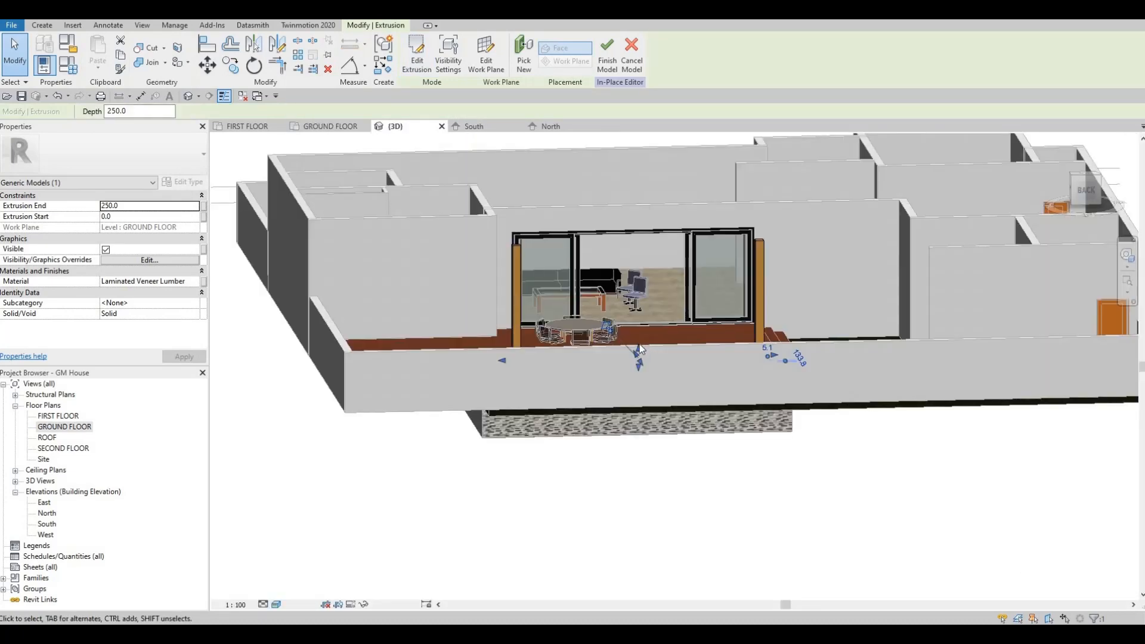
drag(639, 349, 632, 227)
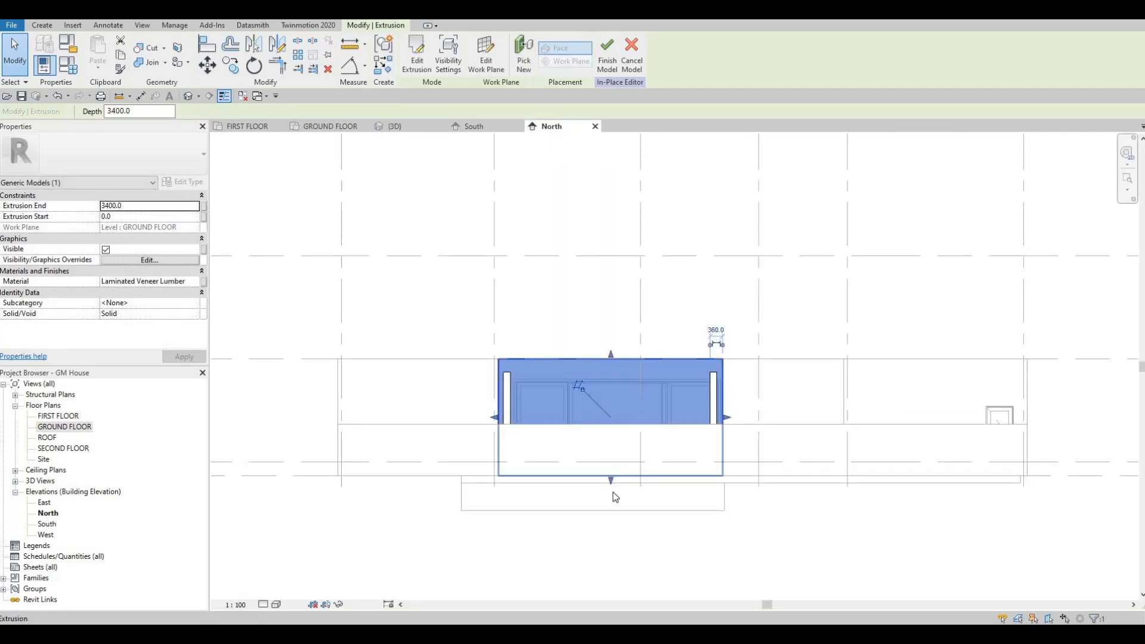
In the North elevation, raise the beam's underside to the post tops and adjust its upper face for a depth of about 222 mm
scroll(608, 441, up, 2)
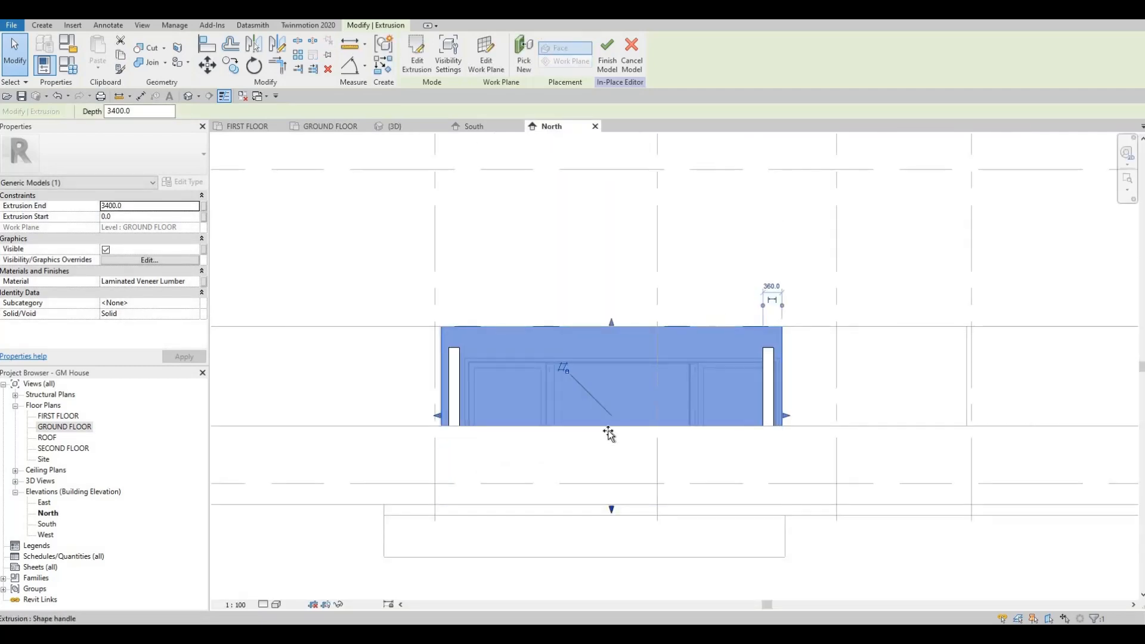
drag(608, 434, 608, 340)
scroll(622, 313, up, 1)
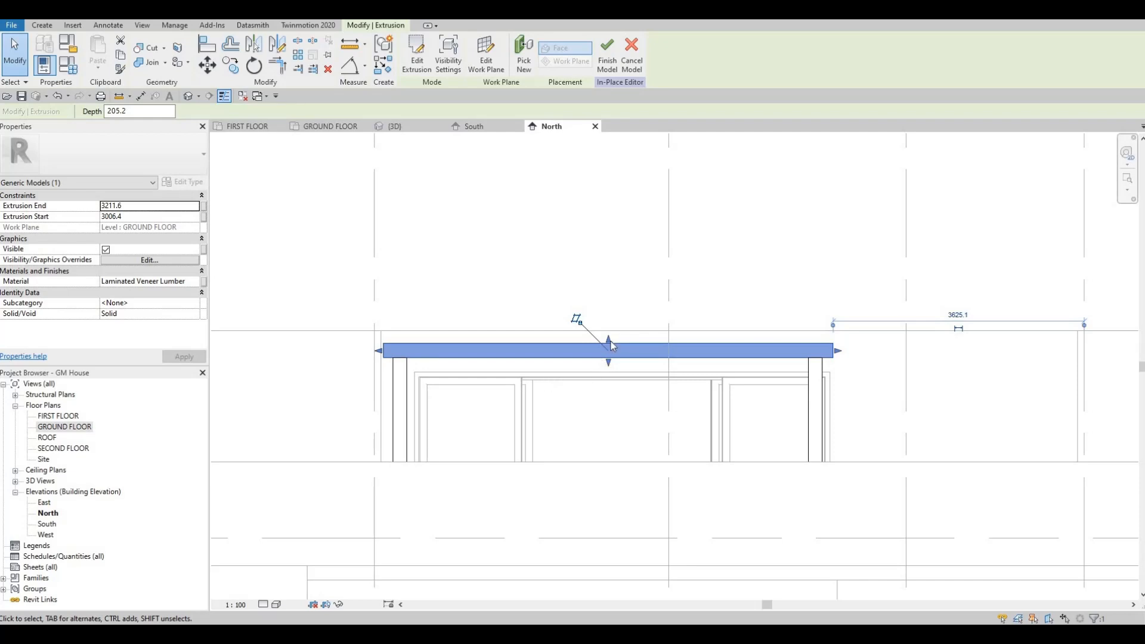
drag(610, 341, 418, 294)
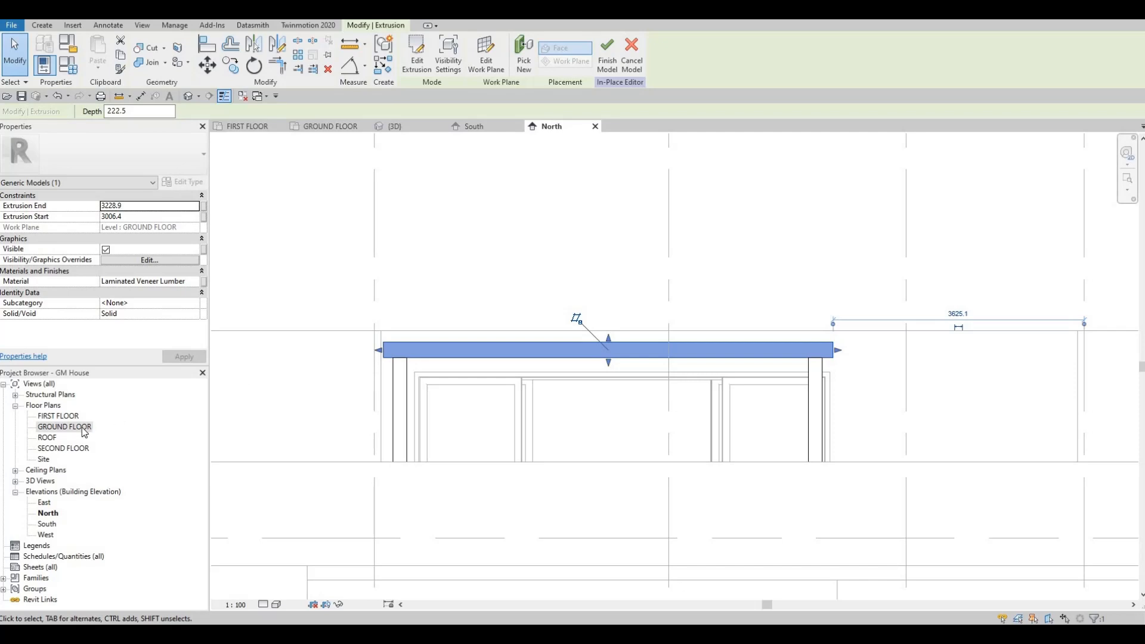
Return to the GROUND FLOOR plan and finish the in-place model
key(ctrl+Tab)
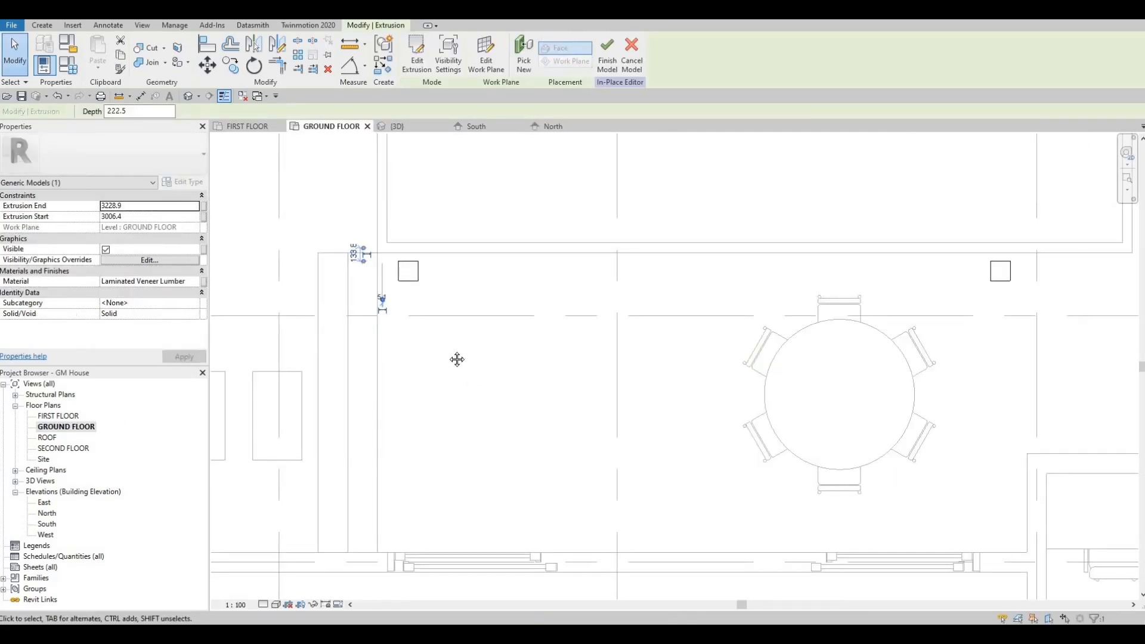
scroll(441, 351, down, 4)
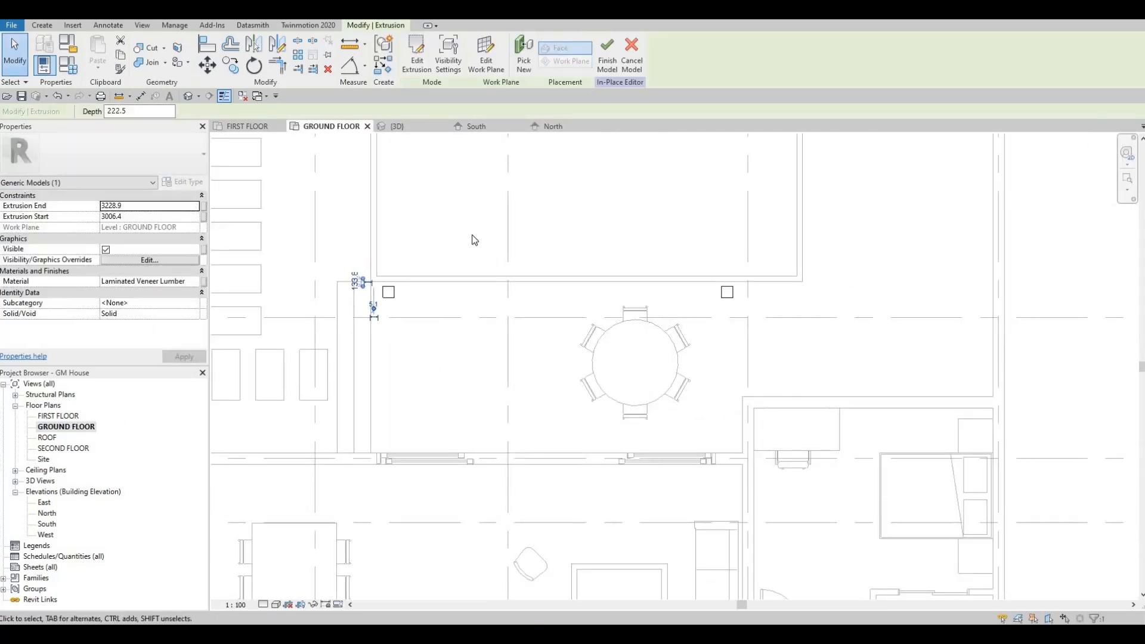
click(608, 62)
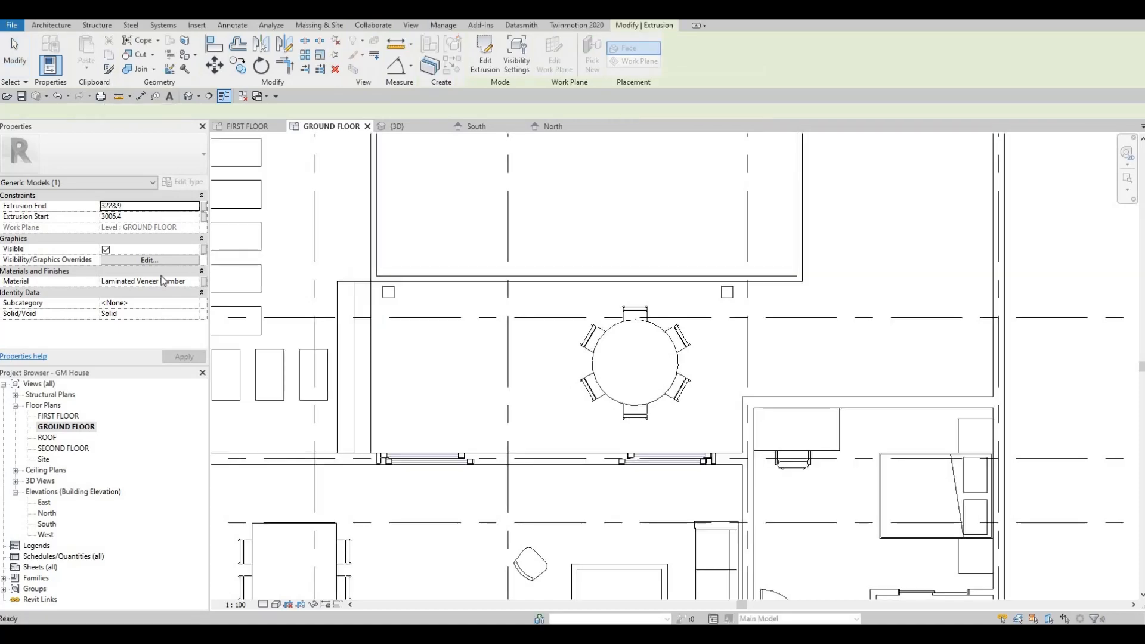
Set the top offset of the ground floor plan's view range to 5000 and apply it
scroll(143, 287, down, 5)
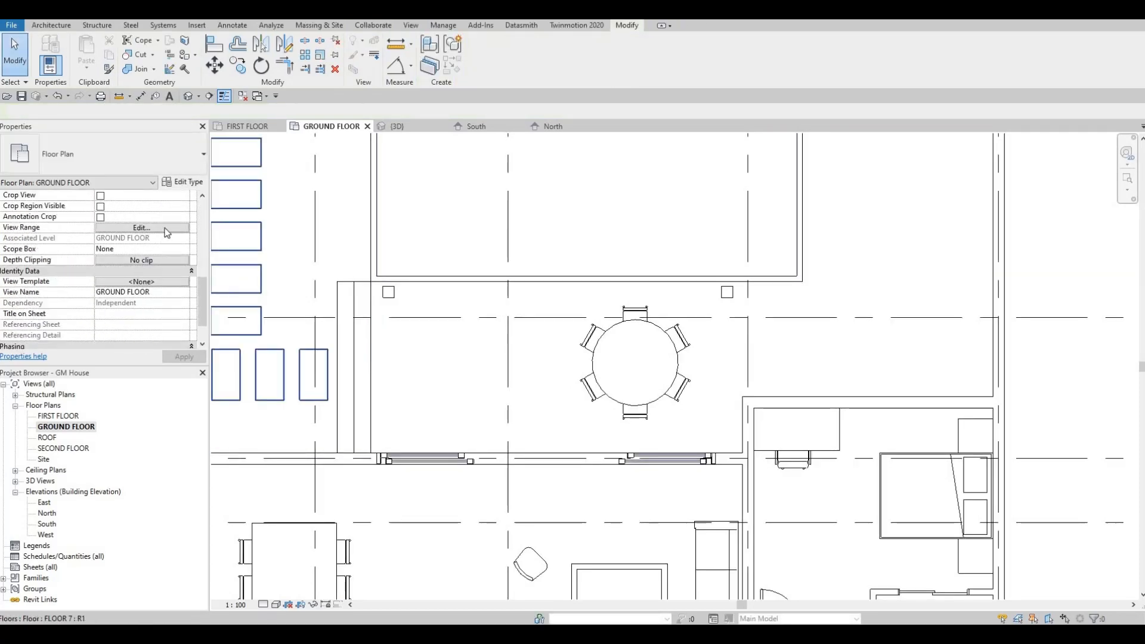
click(141, 227)
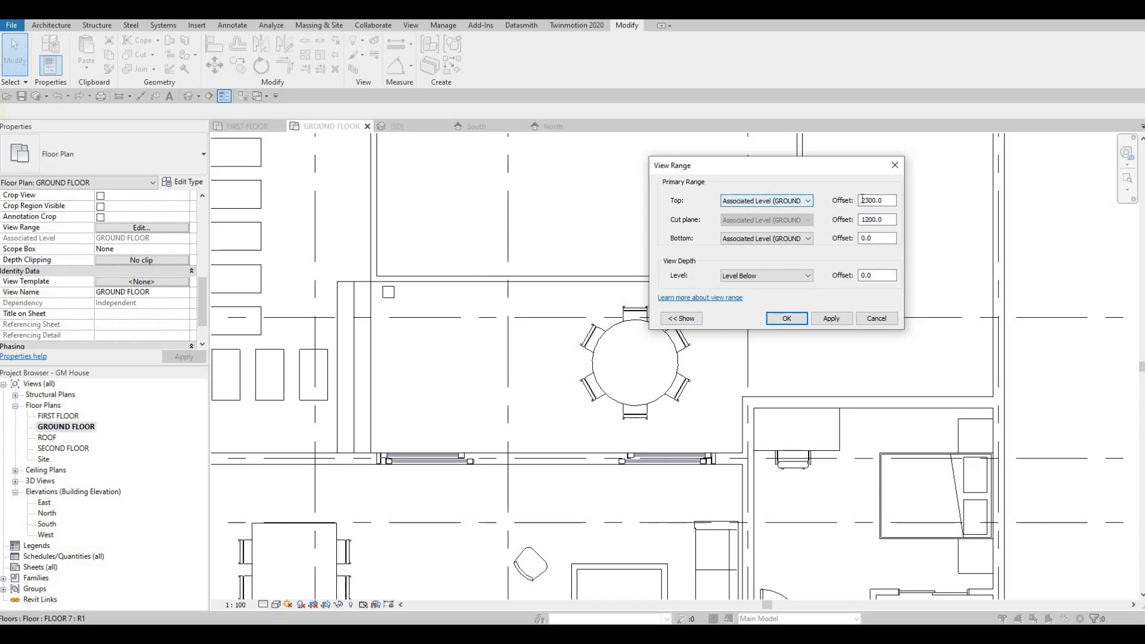
double_click(875, 200)
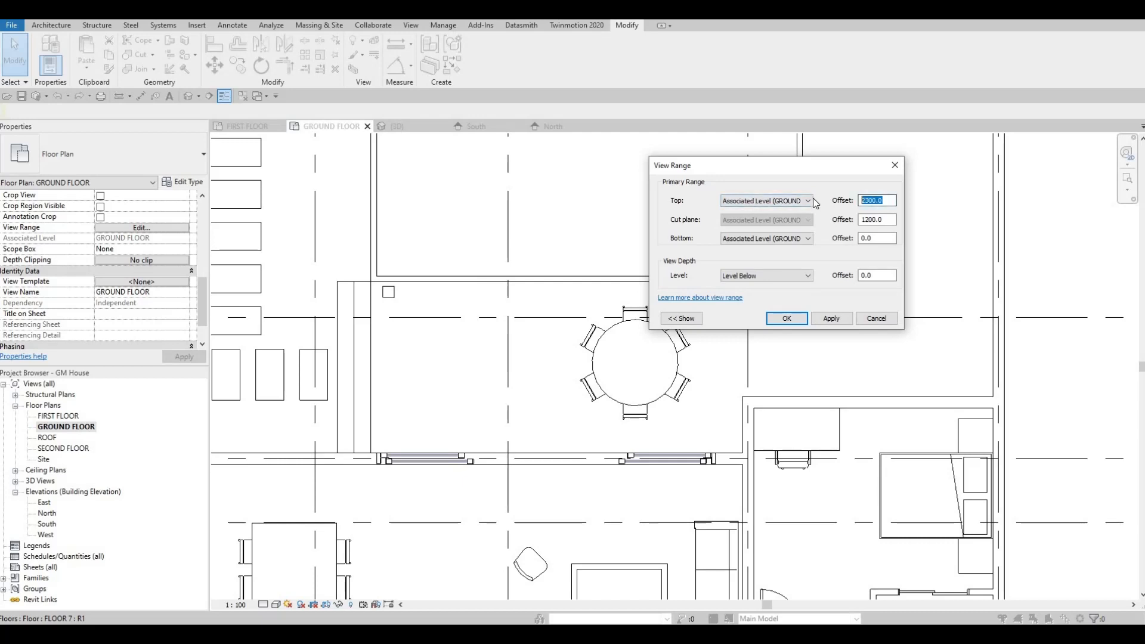
text(5000)
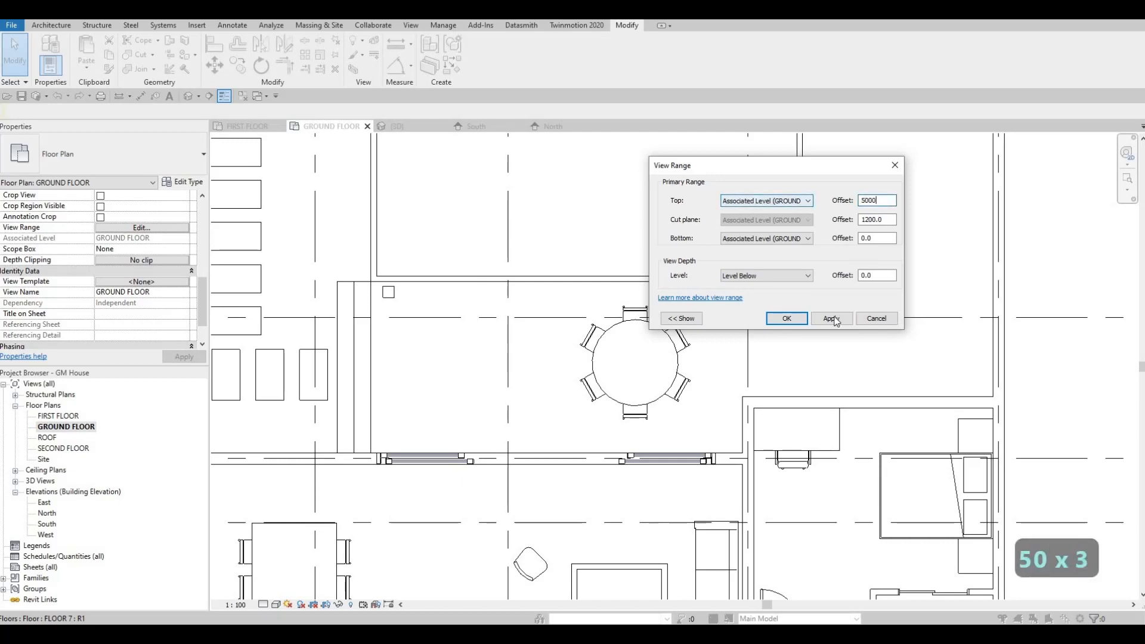
click(834, 322)
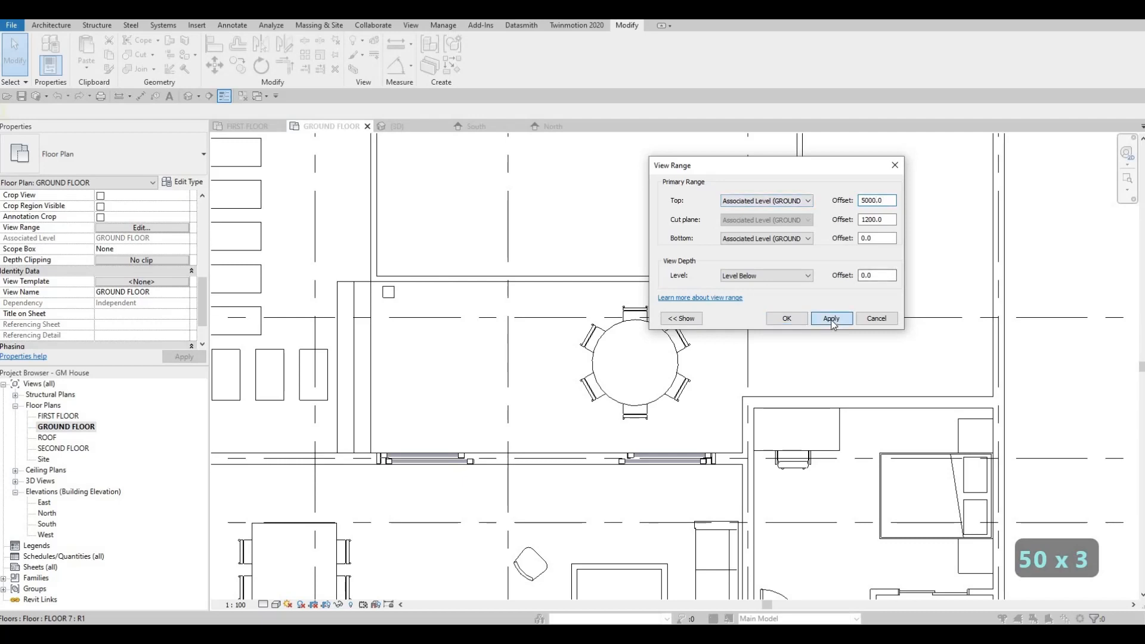
click(792, 320)
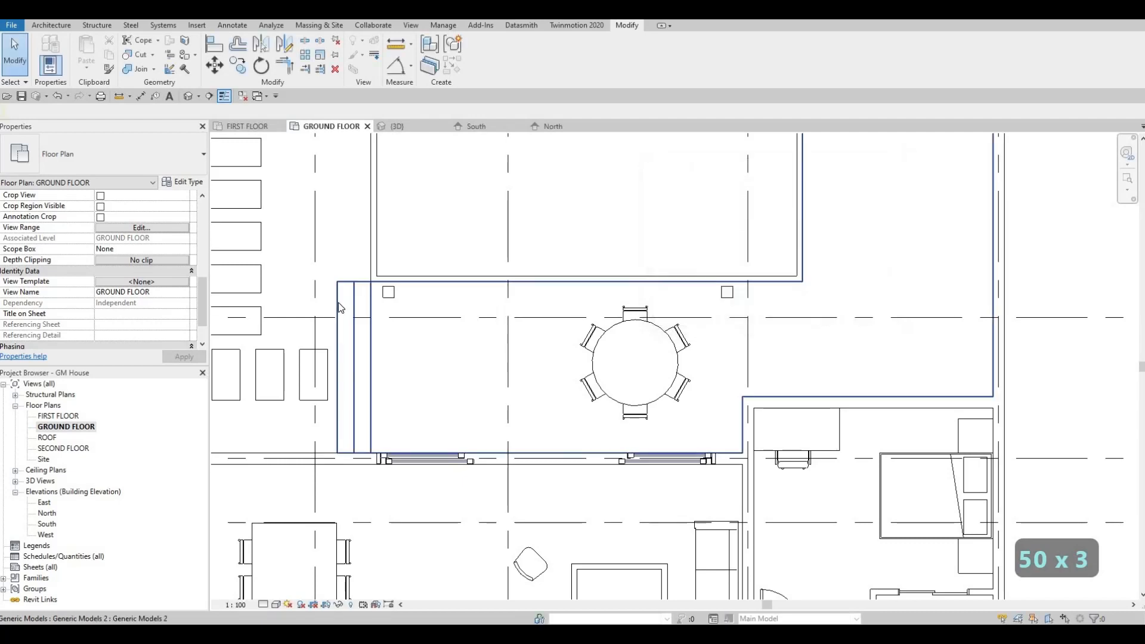
Set the top level of the ground floor plan's view range to SECOND FLOOR and apply it
click(158, 228)
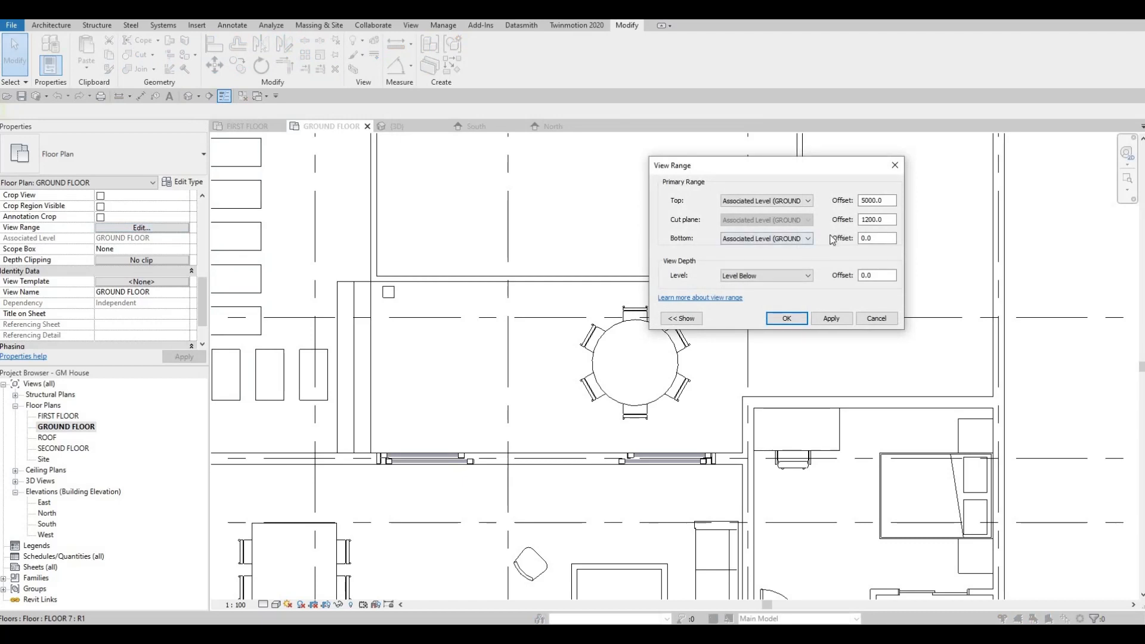
click(808, 202)
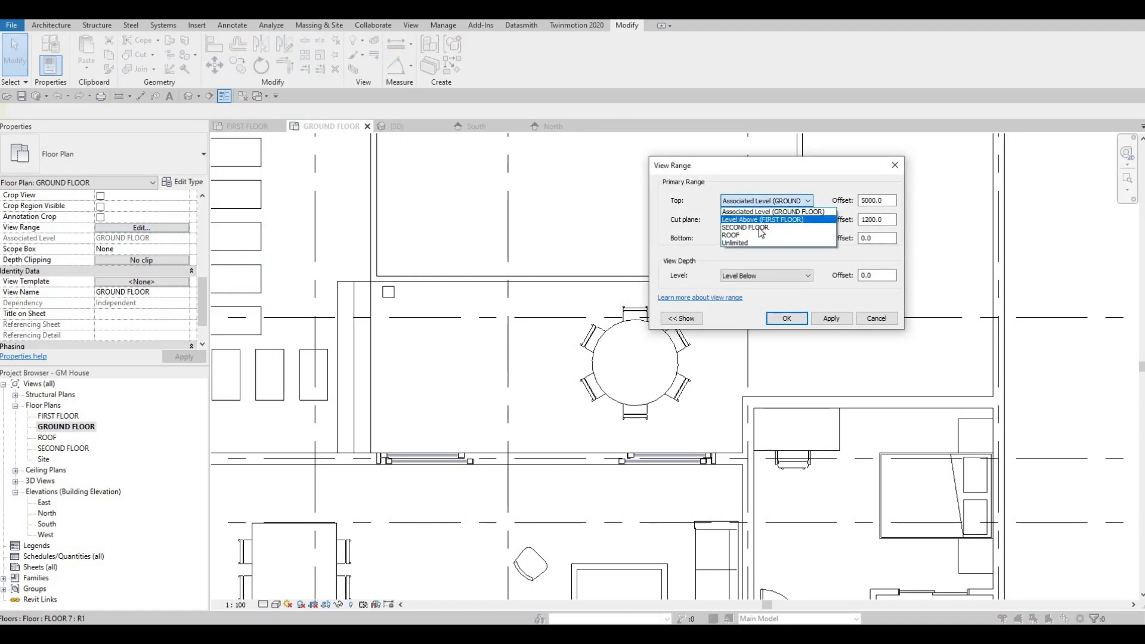
click(759, 228)
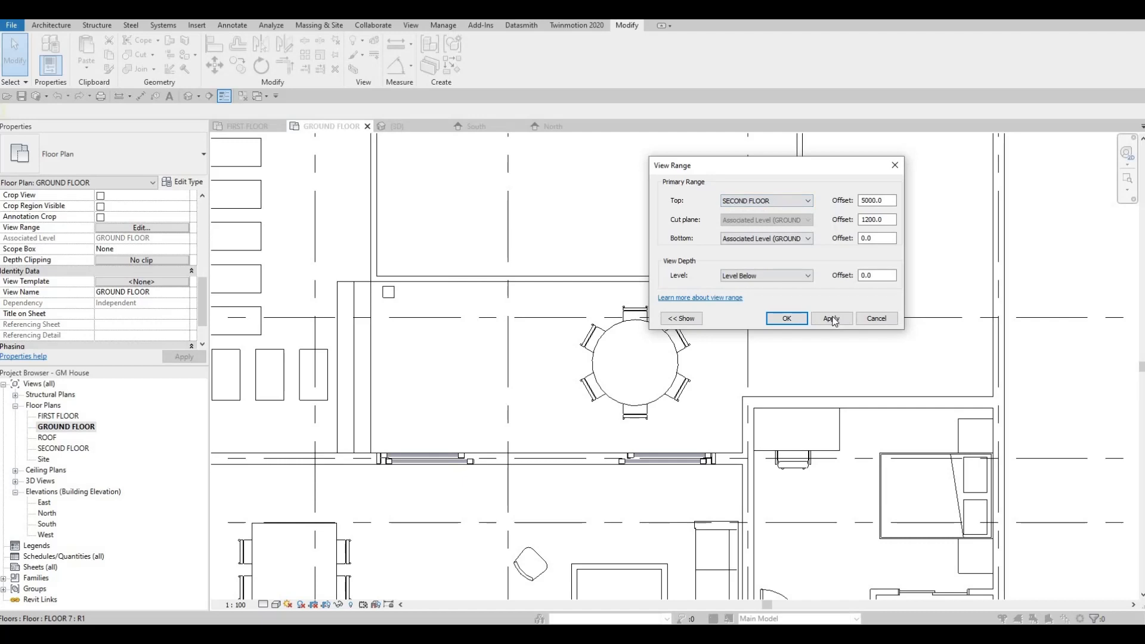
click(785, 317)
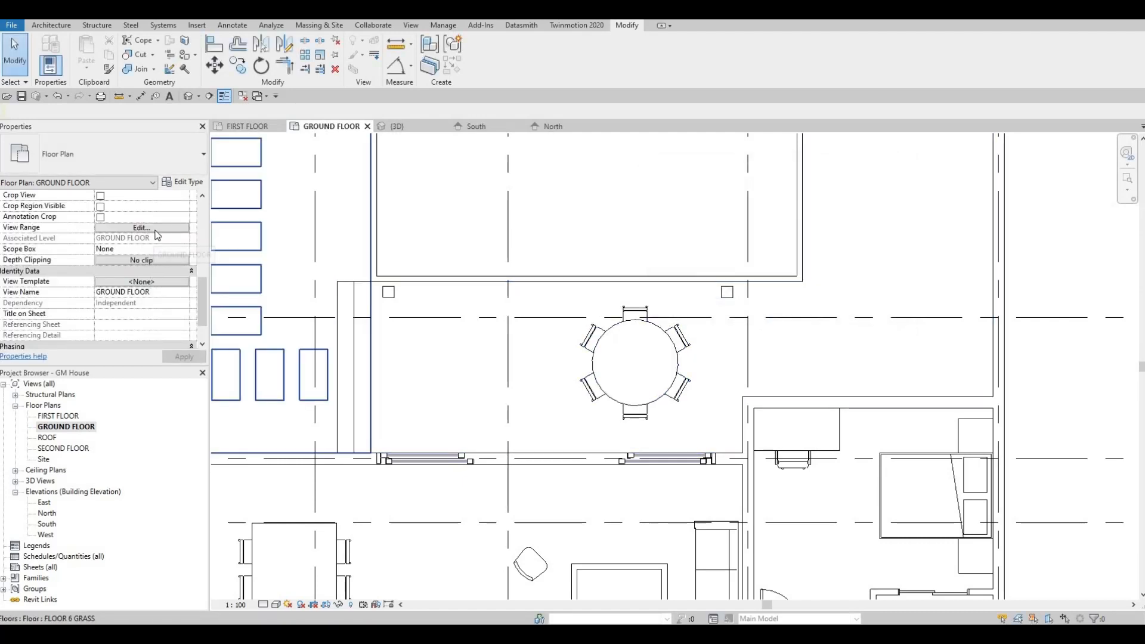
Set the top level of the ground floor plan's view range to Unlimited, apply it and close the settings
click(143, 228)
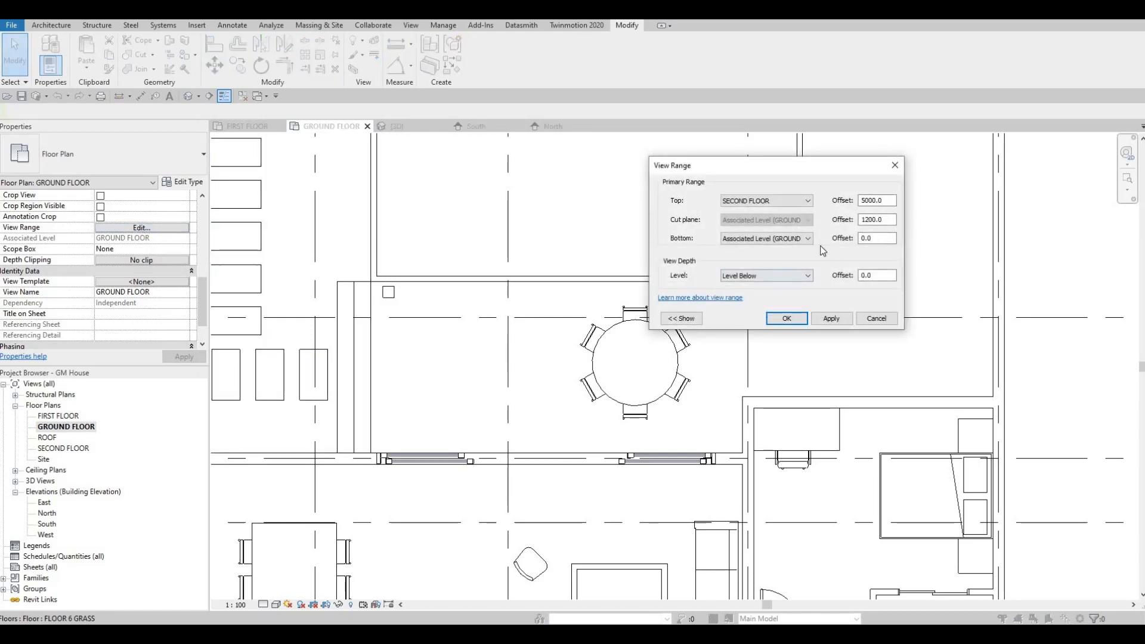
click(765, 200)
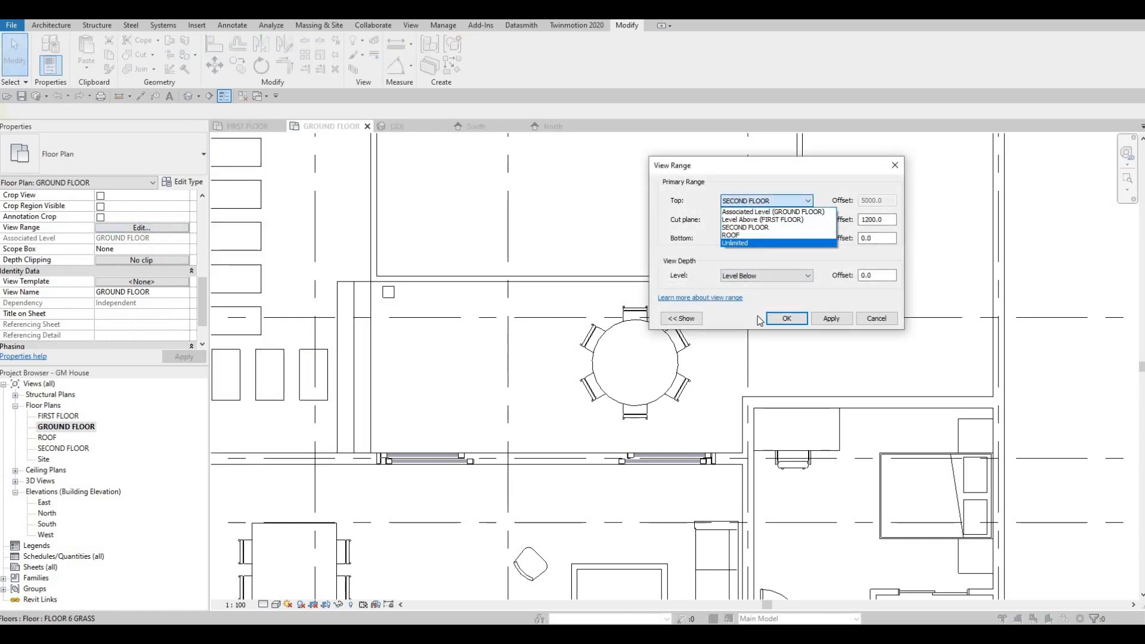
click(755, 241)
click(820, 322)
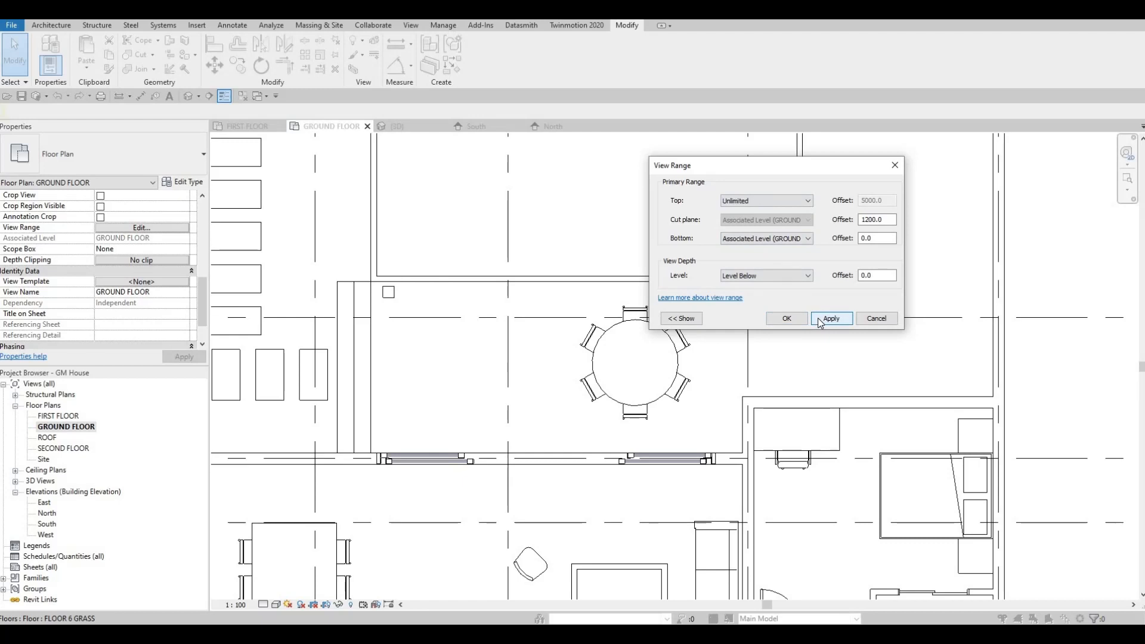
click(787, 319)
scroll(498, 283, down, 2)
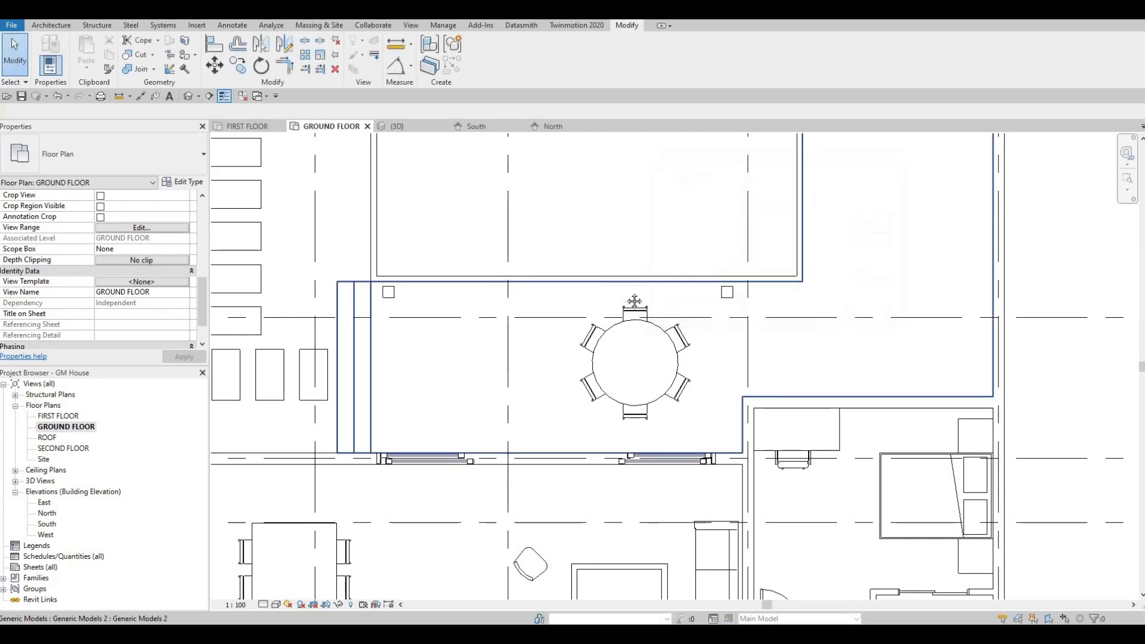
middle_drag(495, 278, 510, 311)
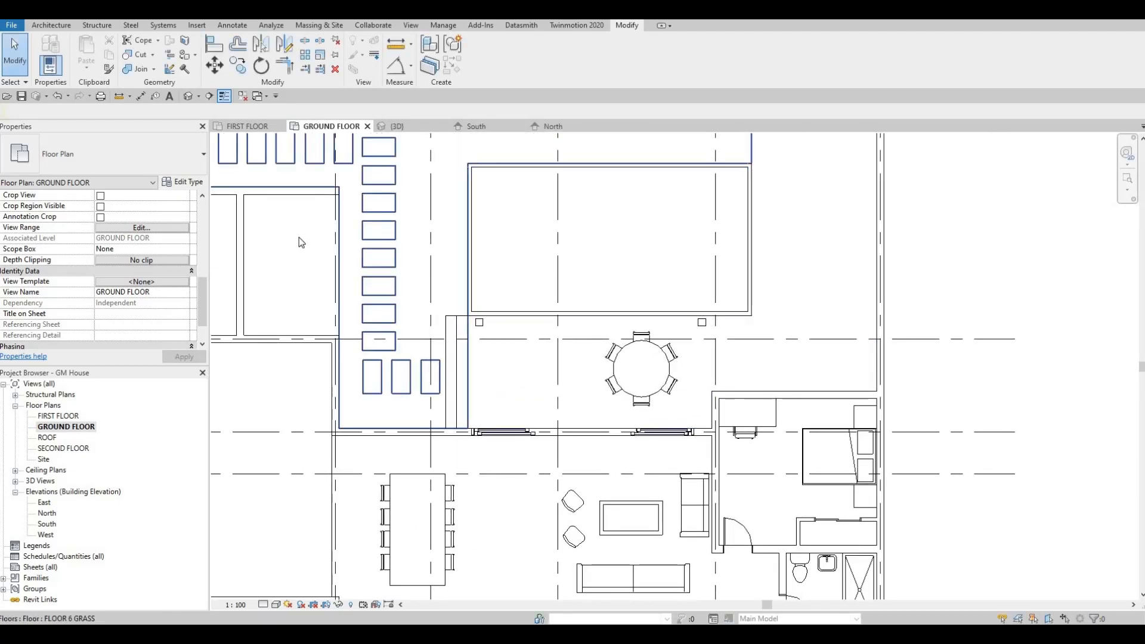
Compare the floor plans and reopen the in-place post-and-beam model for editing in the SECOND FLOOR plan
click(253, 126)
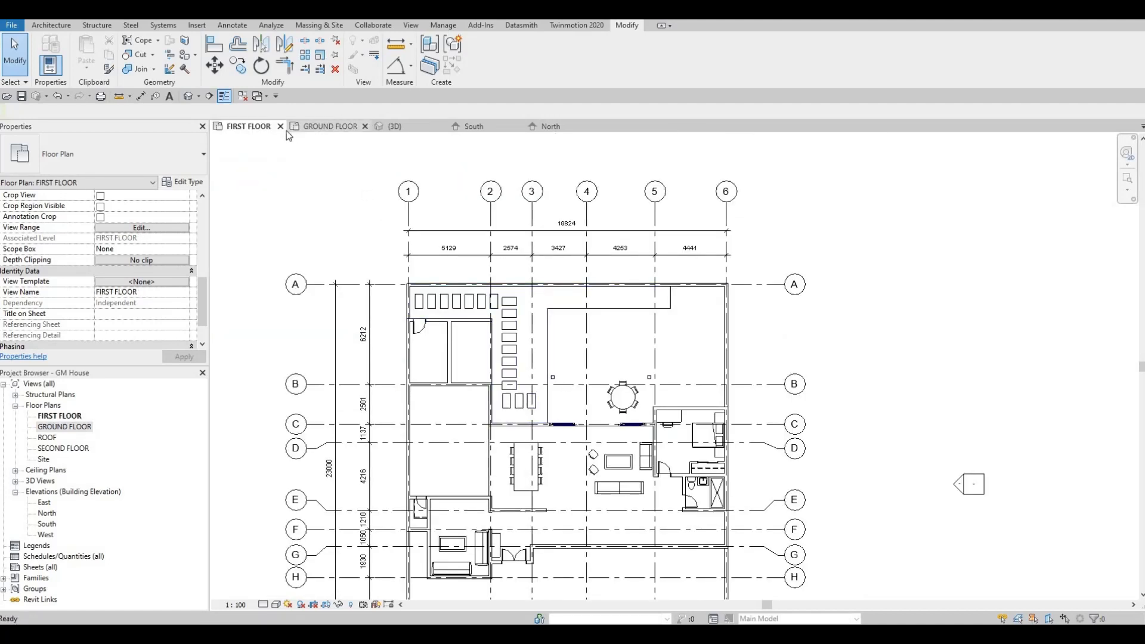
click(322, 127)
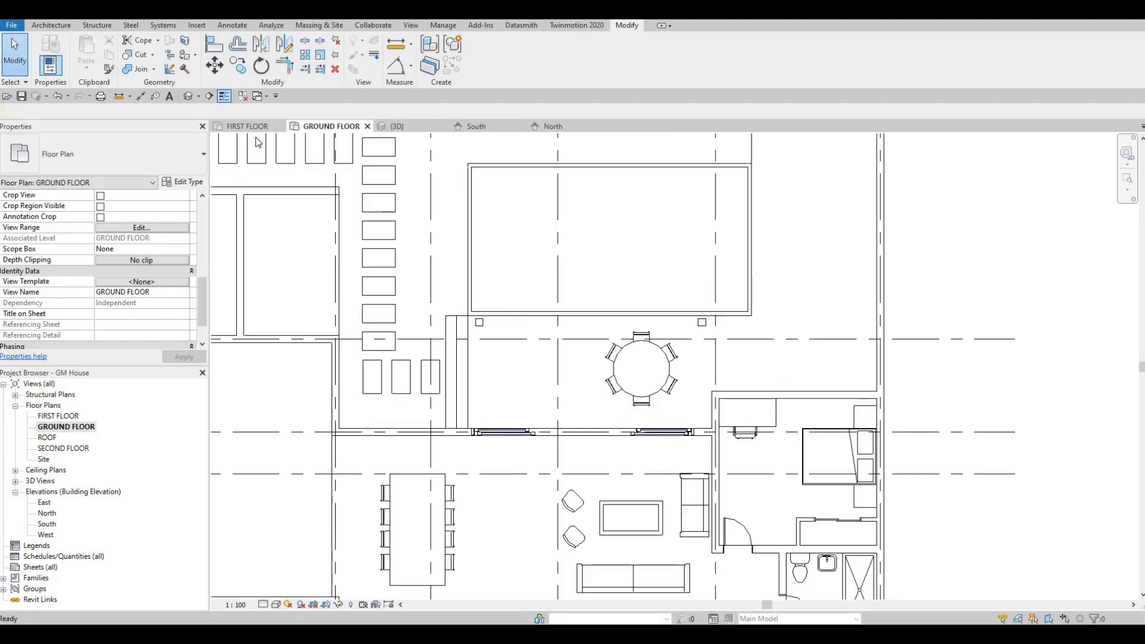
double_click(60, 448)
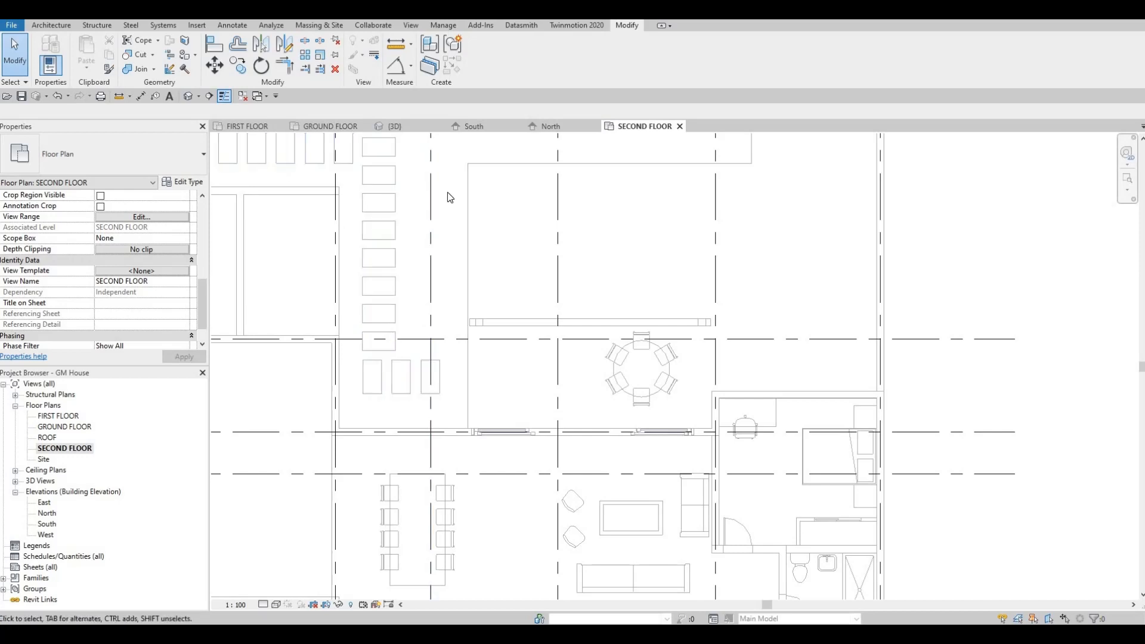
click(330, 127)
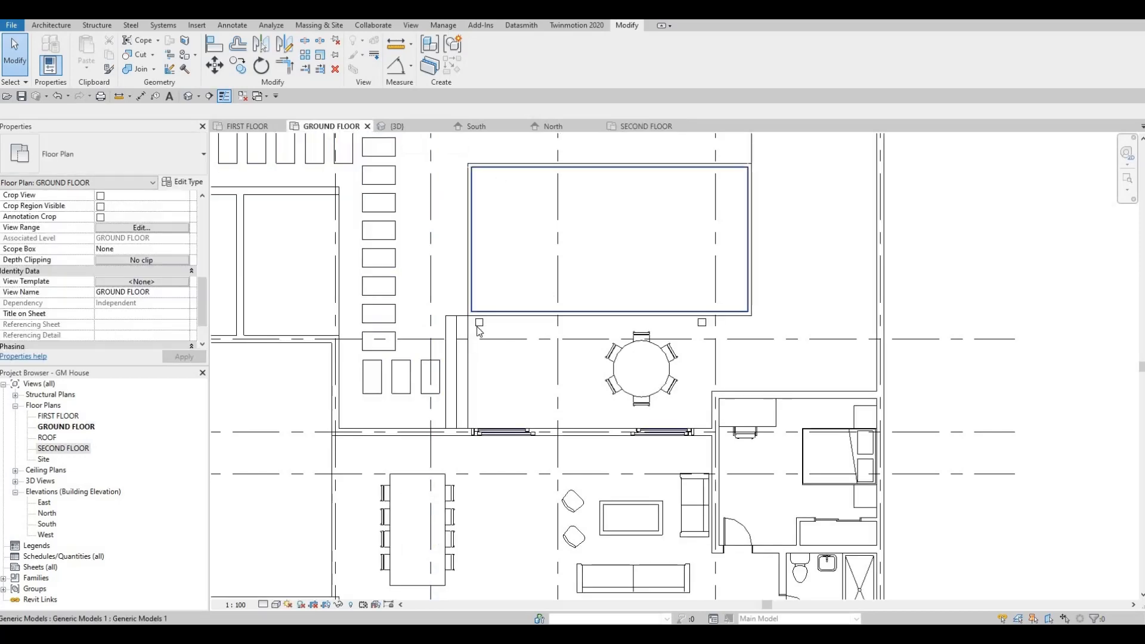
click(484, 64)
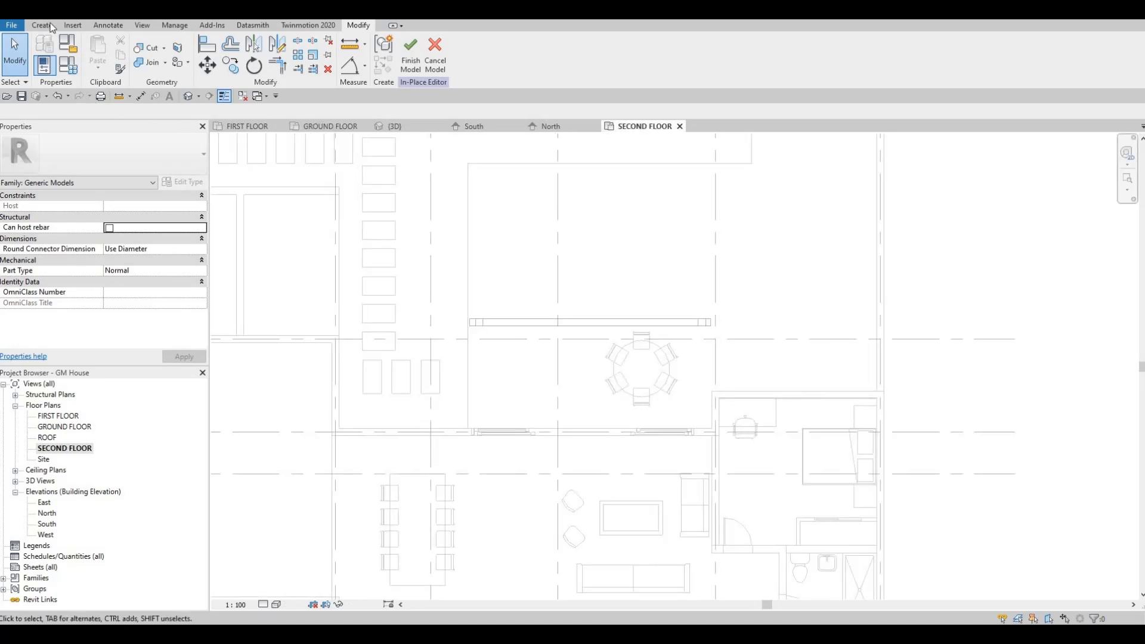
Start a solid extrusion and pick the beam's top face as its work plane
click(41, 26)
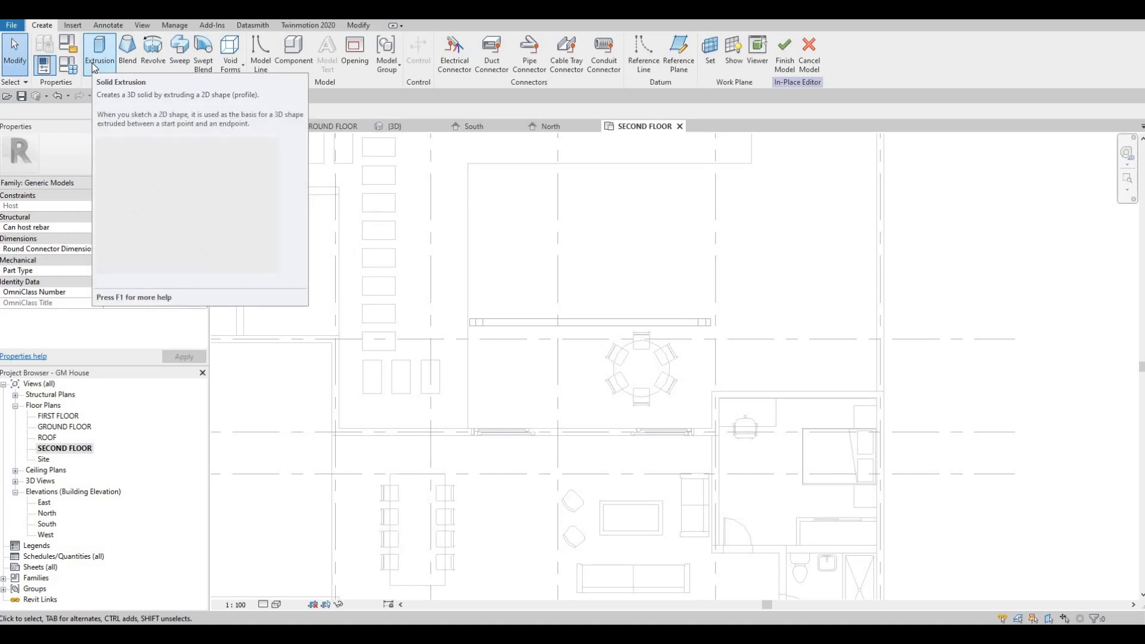
click(95, 67)
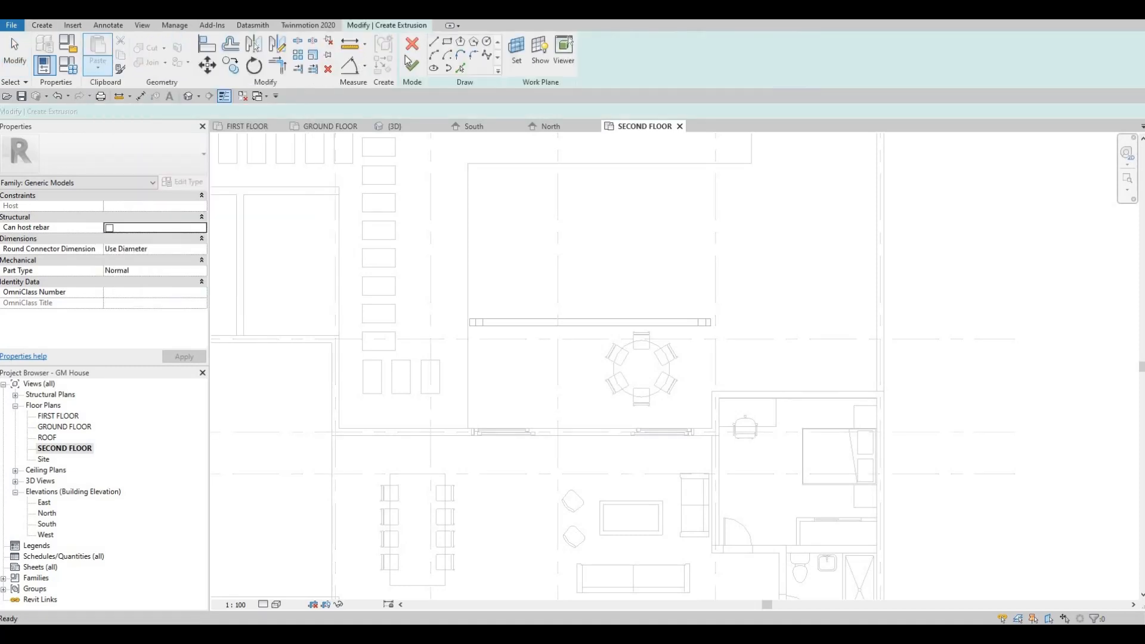
click(516, 62)
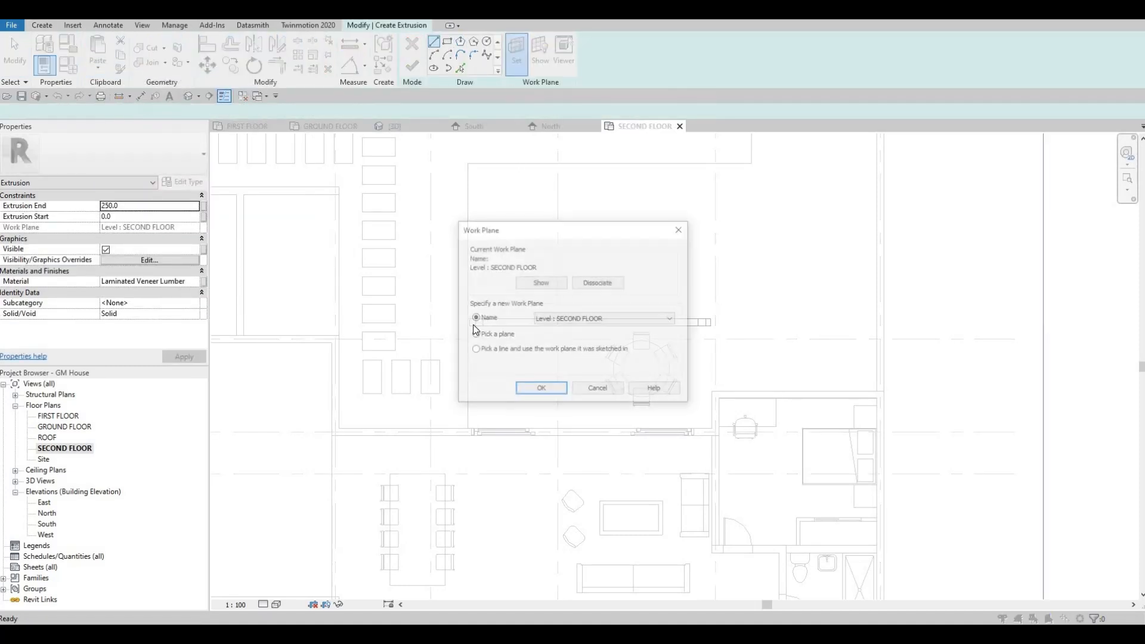
click(538, 390)
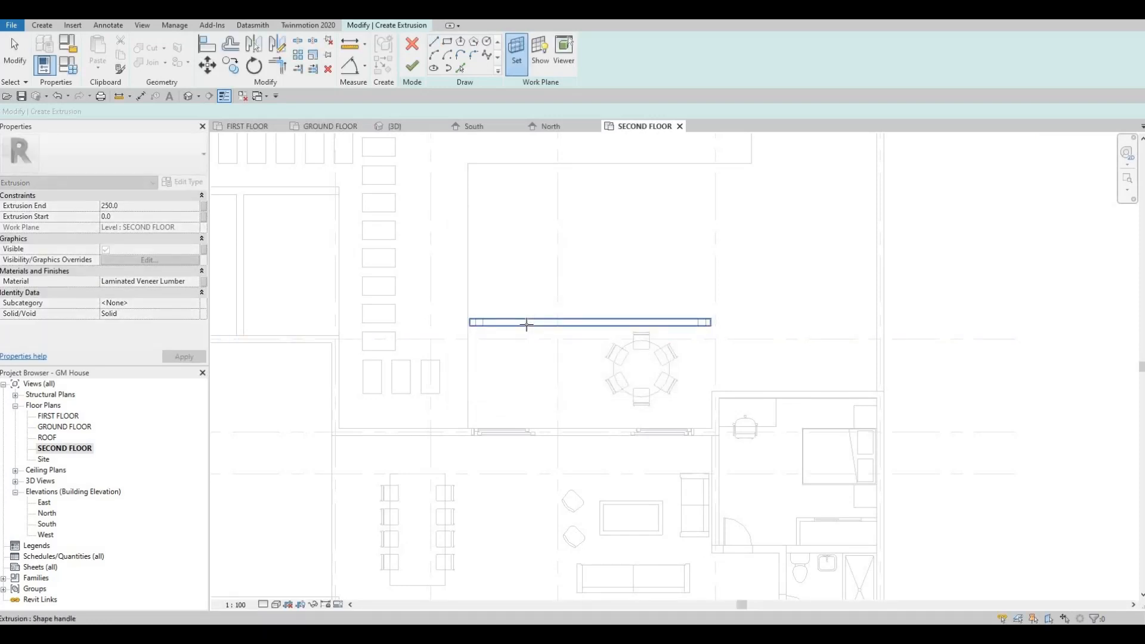
click(507, 323)
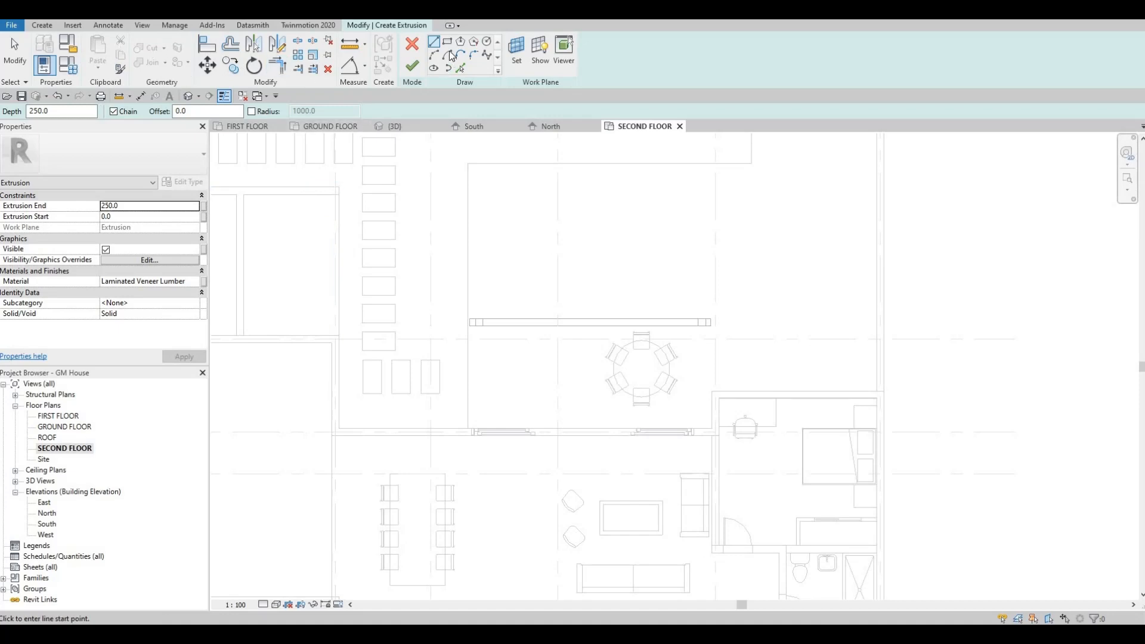
Sketch a narrow rectangle about 3400 mm long from the house wall beside the sliding door out past the beam
click(447, 42)
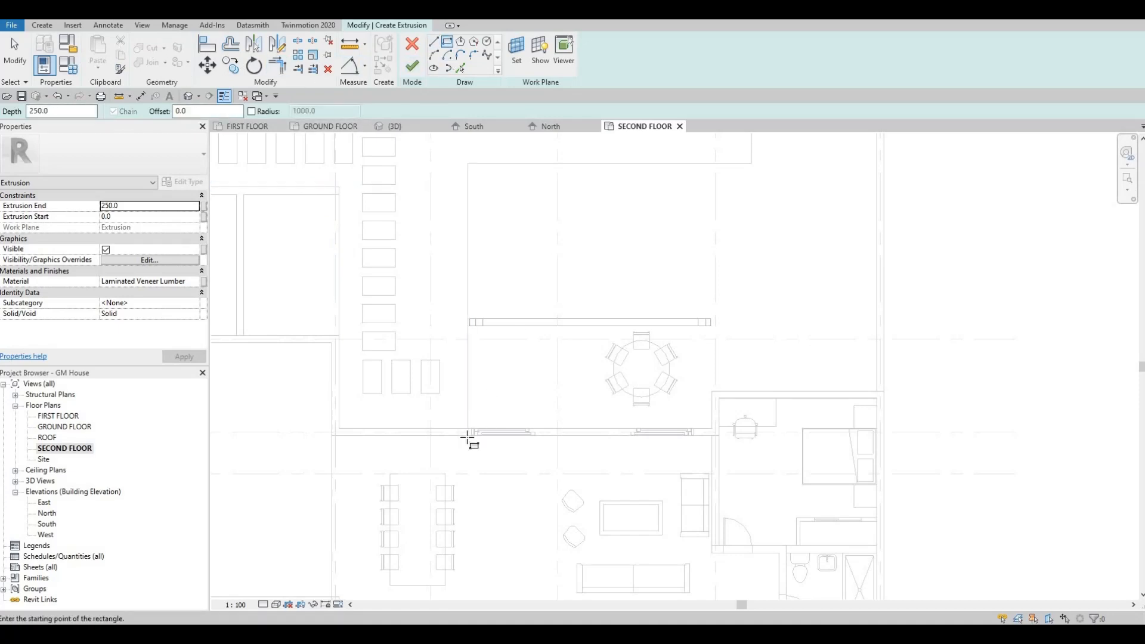
scroll(468, 438, up, 3)
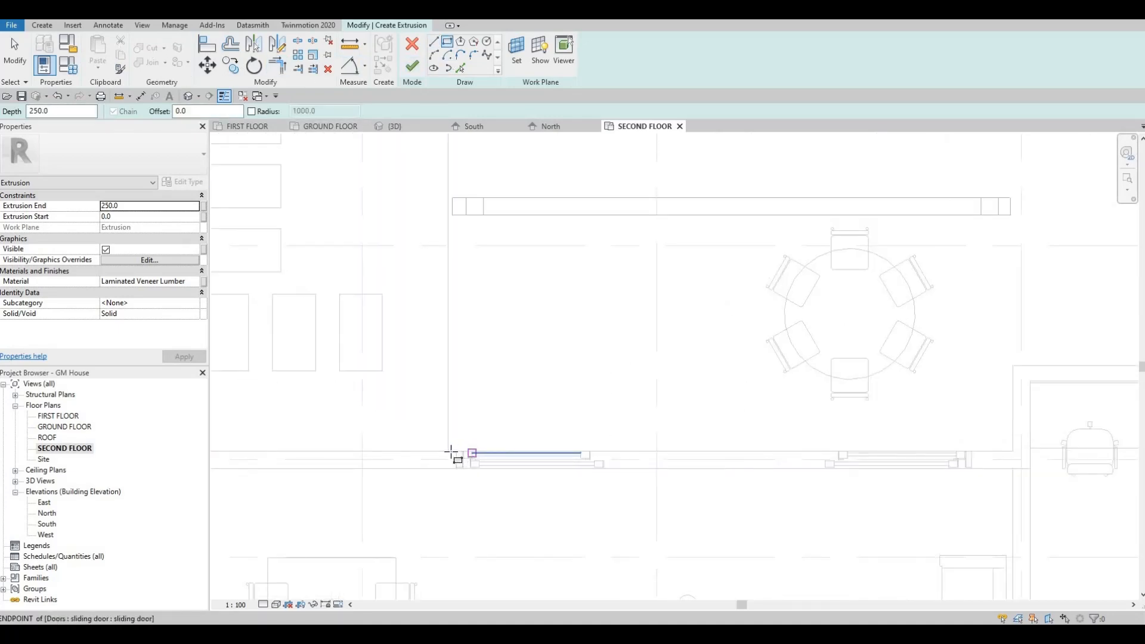
scroll(451, 452, up, 2)
click(498, 368)
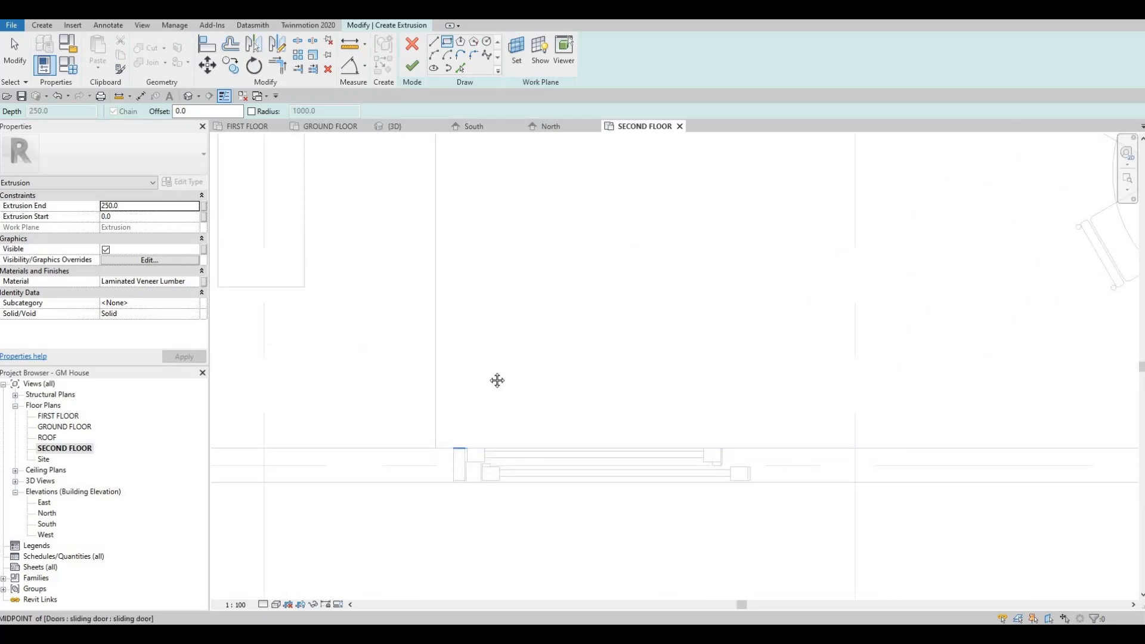
scroll(478, 335, down, 4)
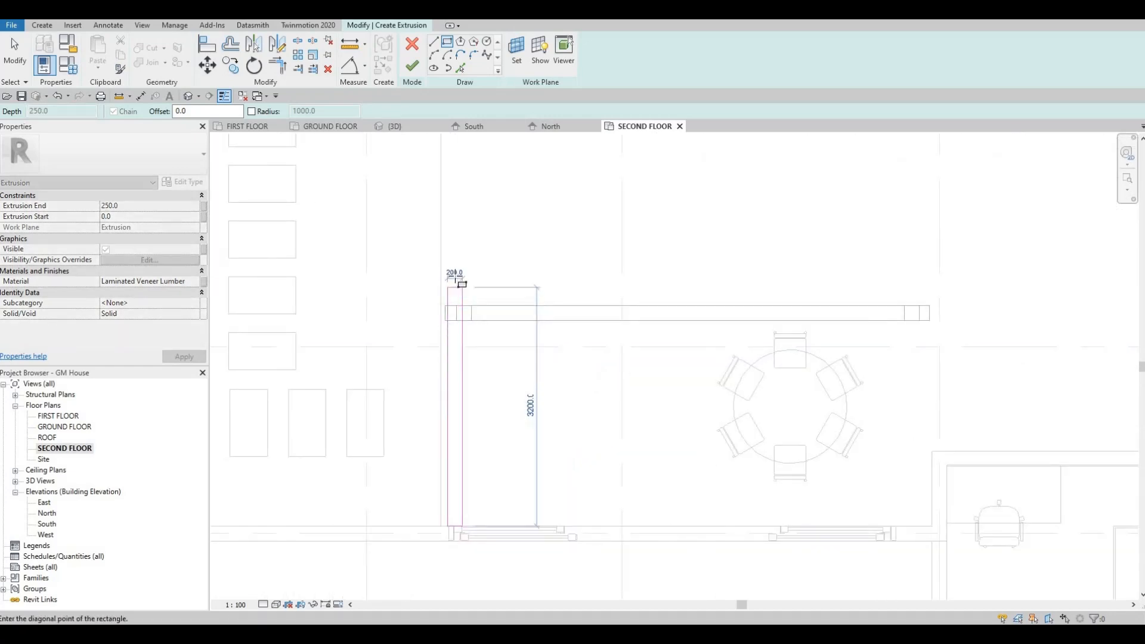
click(456, 276)
key(Escape)
key(Escape)
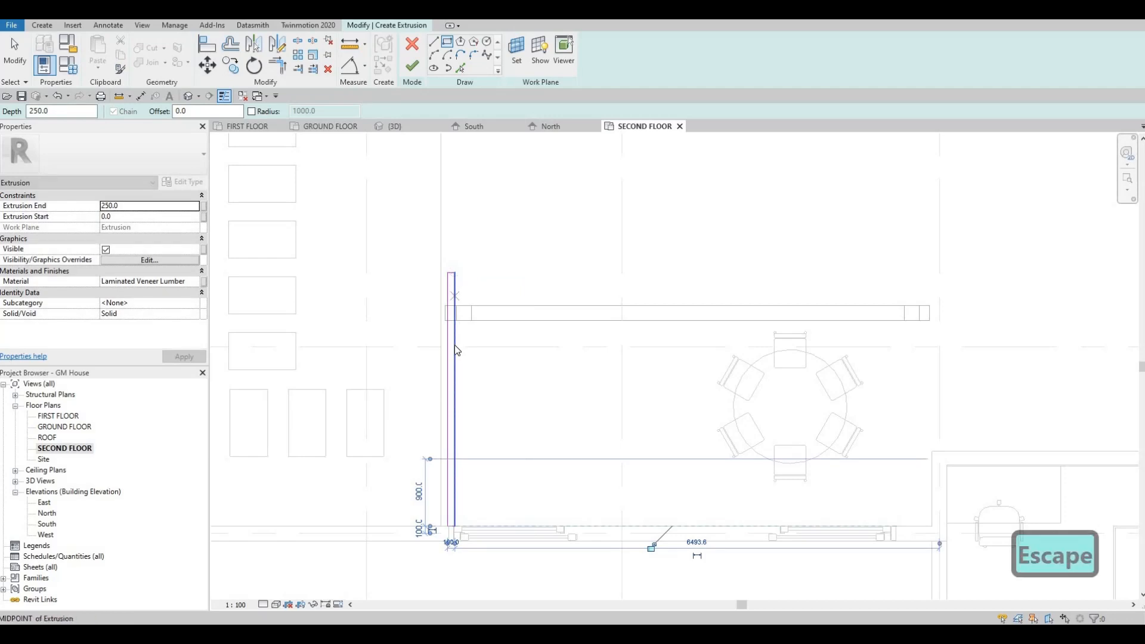
Select the whole rectangle outline and nudge it sideways so it sits over the post near the beam's end
scroll(456, 346, up, 1)
key(Tab)
click(454, 344)
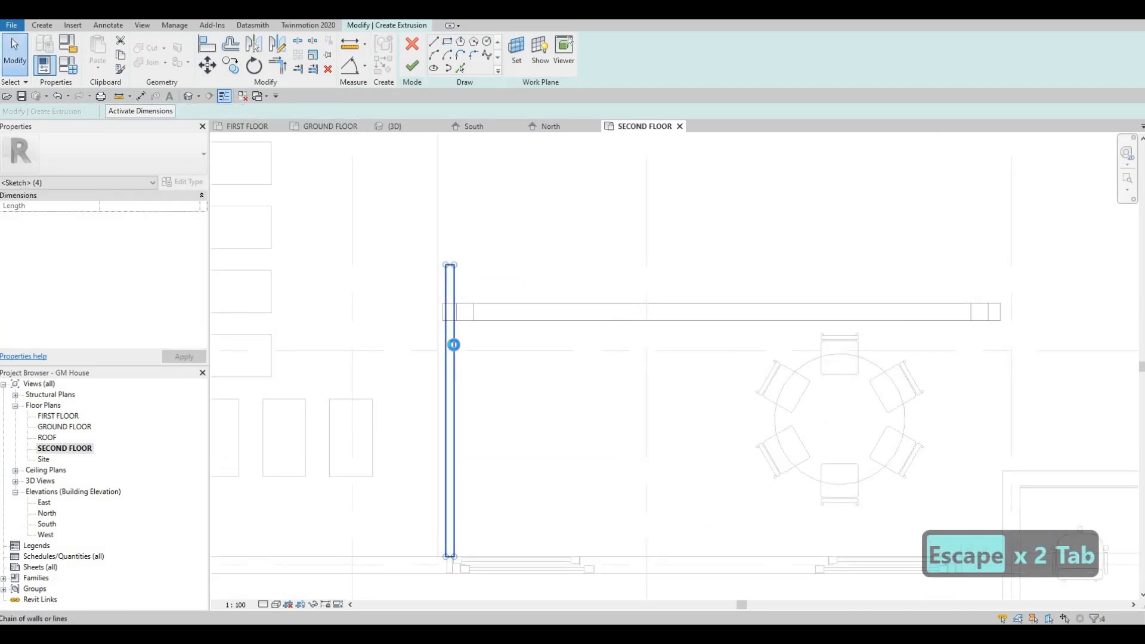
key(Right)
key(Right)
key(Right)
key(Right)
key(Right)
key(Right)
key(Right)
key(Right)
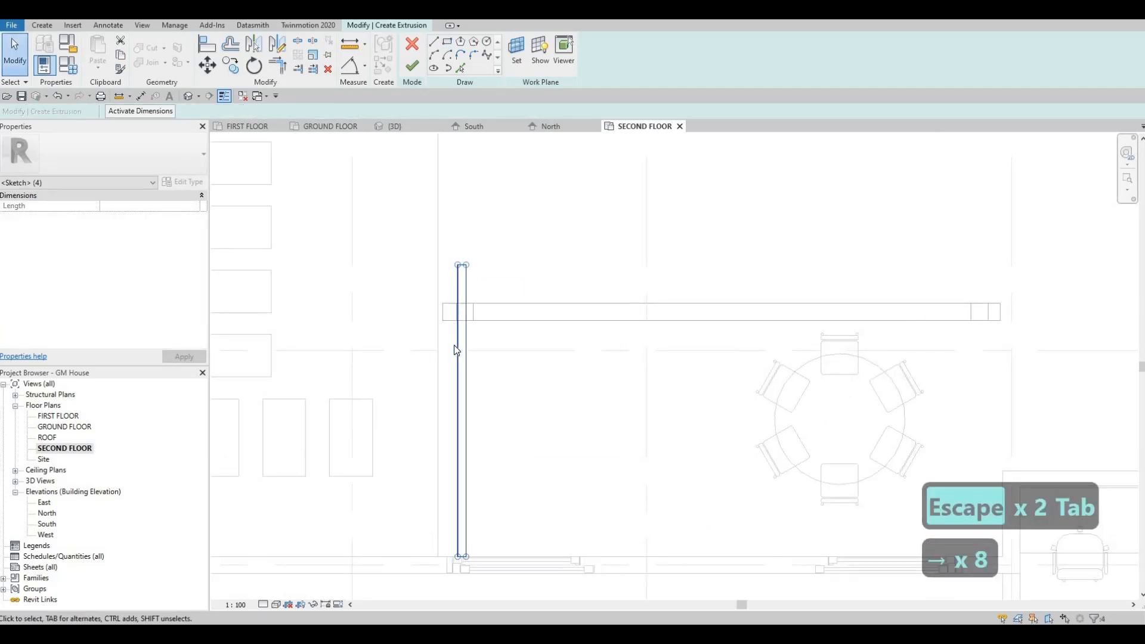
scroll(463, 328, up, 1)
key(Escape)
key(Escape)
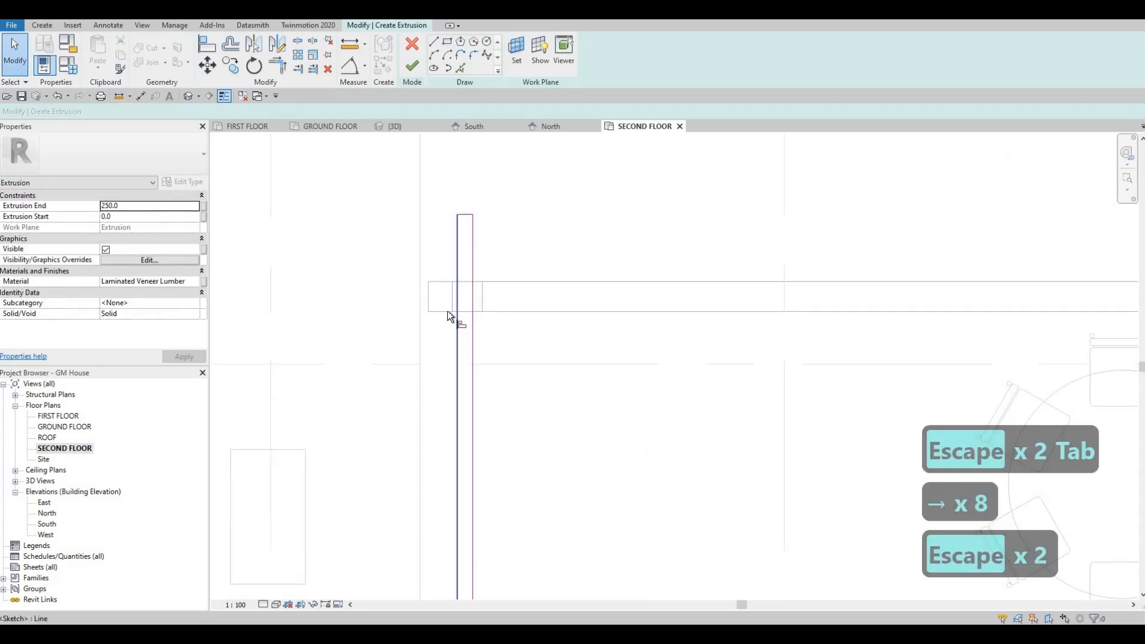
Align the rectangle's outer long edge with the outer face of the post
key(a)
key(l)
scroll(456, 292, up, 1)
click(457, 292)
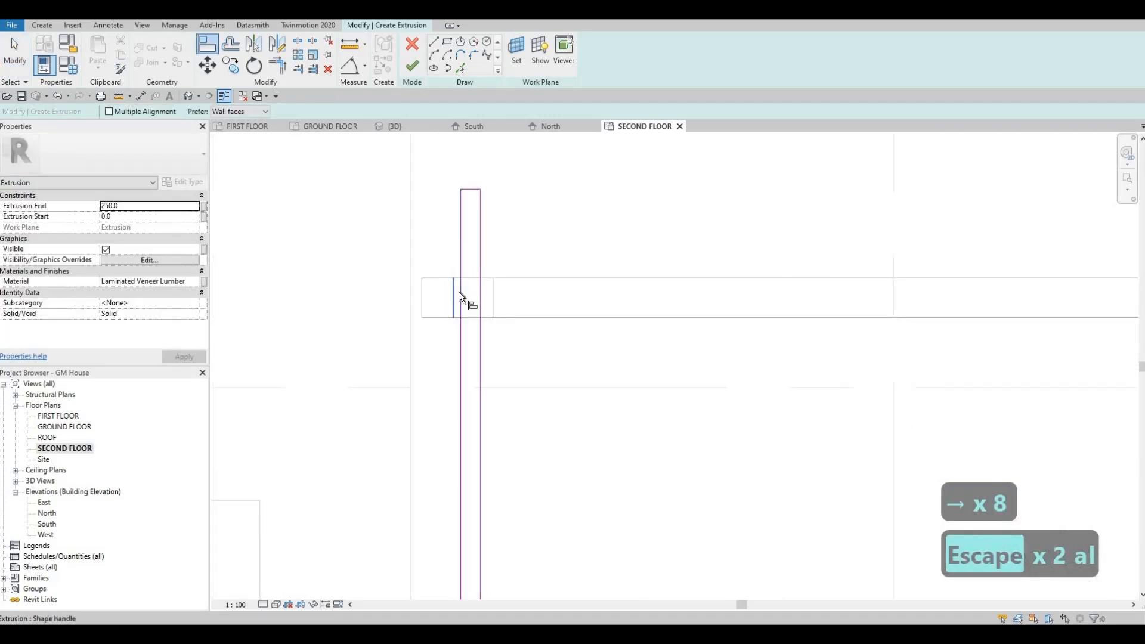
click(460, 292)
key(Escape)
key(Escape)
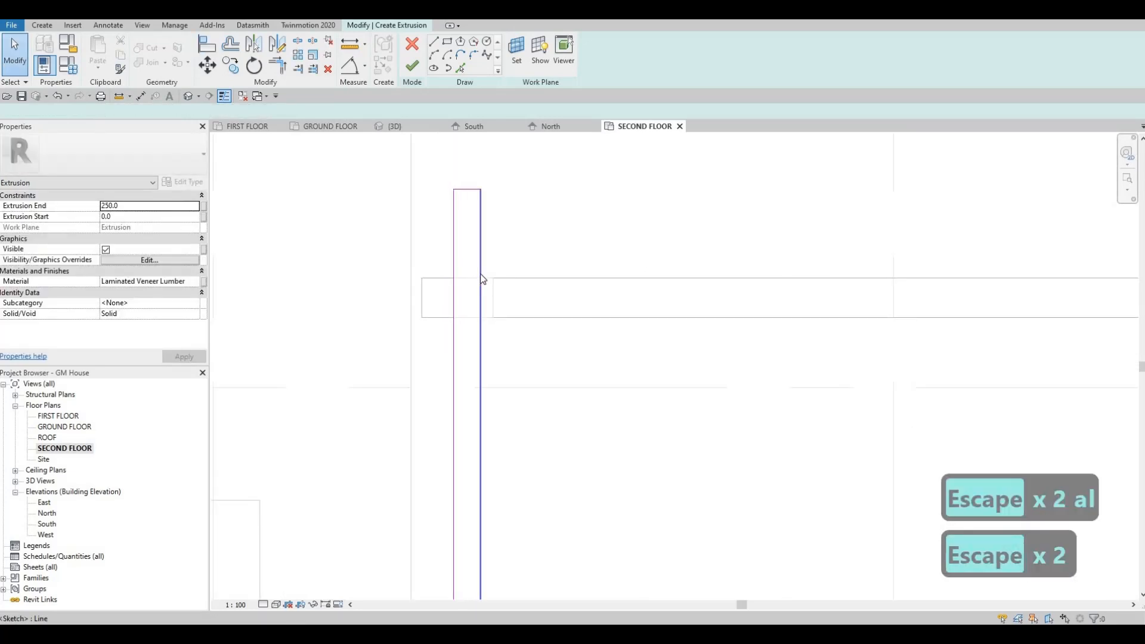
Nudge the rectangle's inner long edge to narrow it to about half the post's width, and finish the extrusion
click(480, 280)
key(Right)
key(Right)
key(Right)
key(Left)
key(Left)
key(Left)
key(Left)
key(Left)
key(Left)
key(Left)
key(Left)
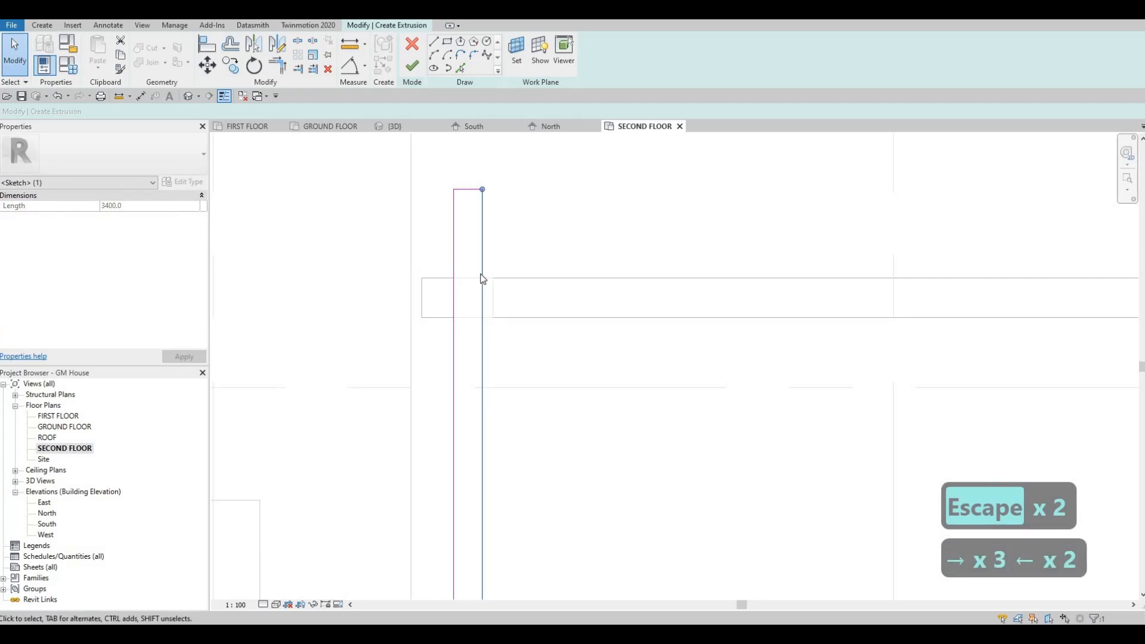
key(Right)
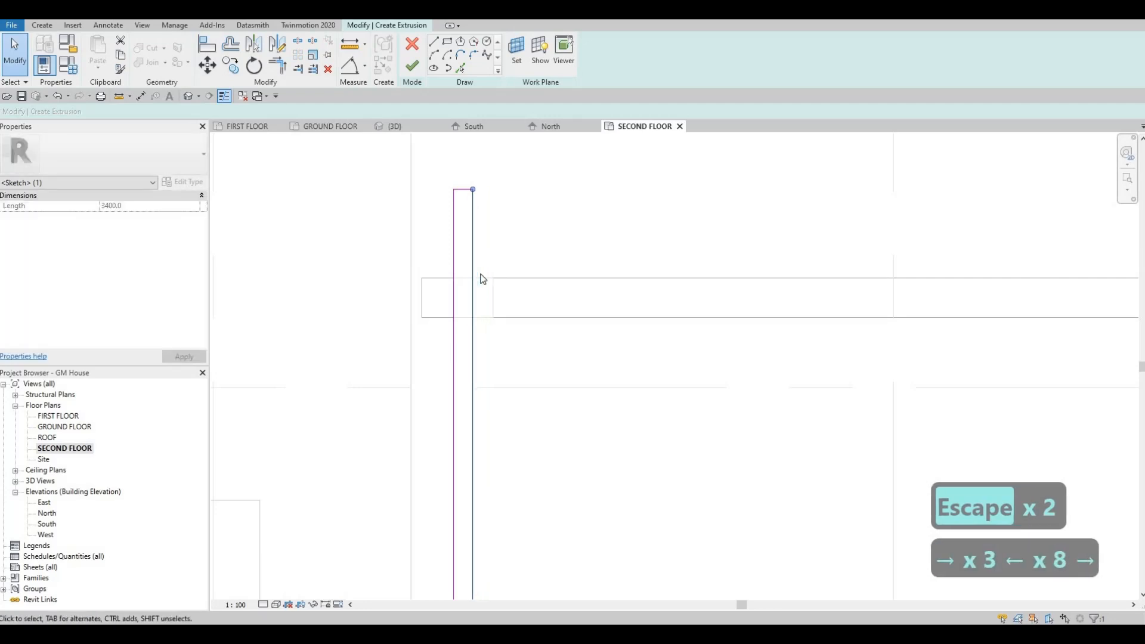
scroll(471, 281, down, 2)
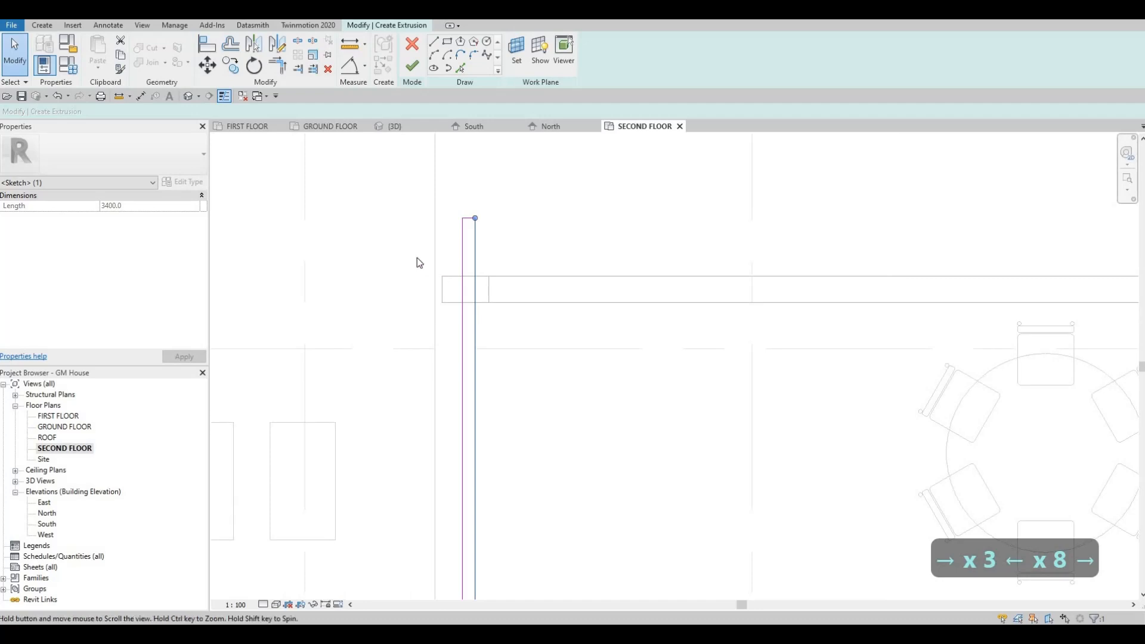
scroll(400, 250, down, 3)
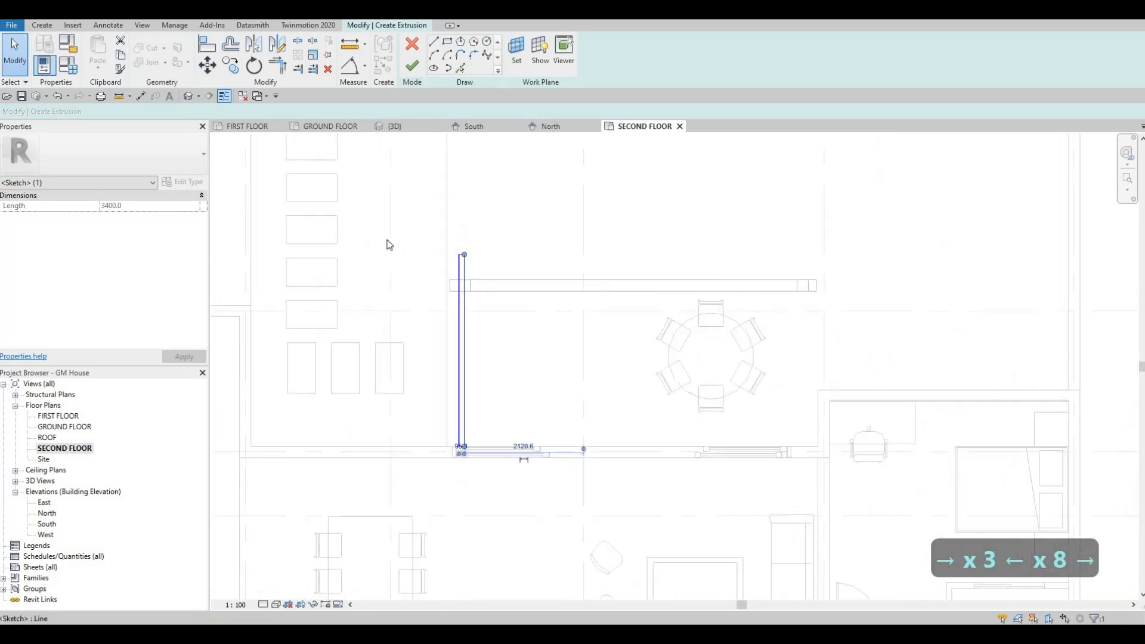
click(410, 71)
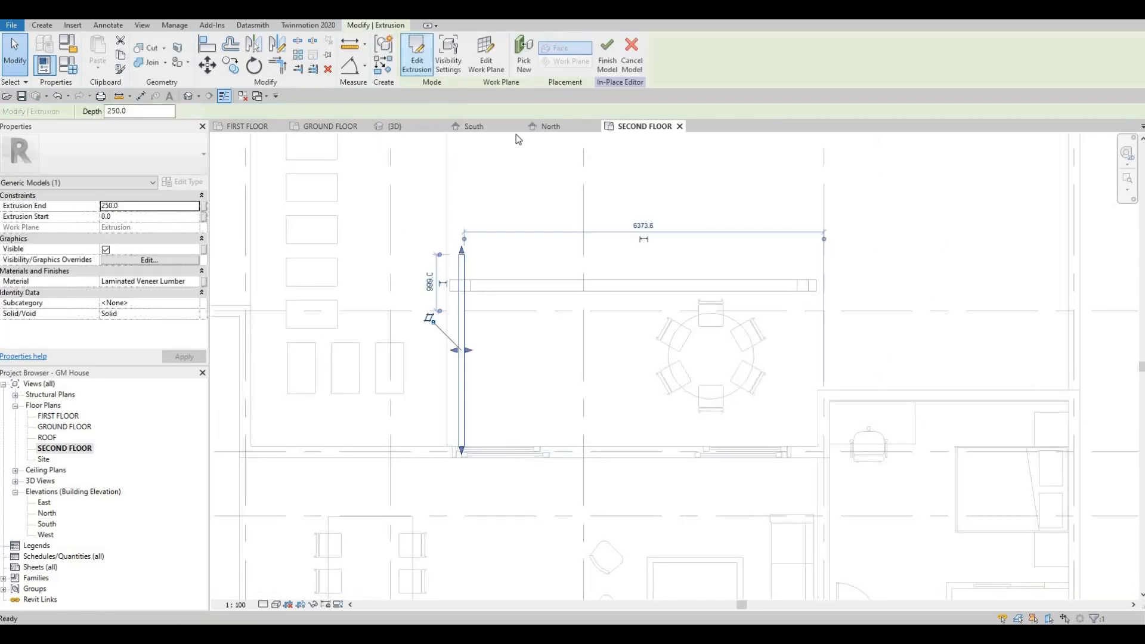
In the North elevation, lower the top of the new rafter to an extrusion depth of 199.2
click(552, 127)
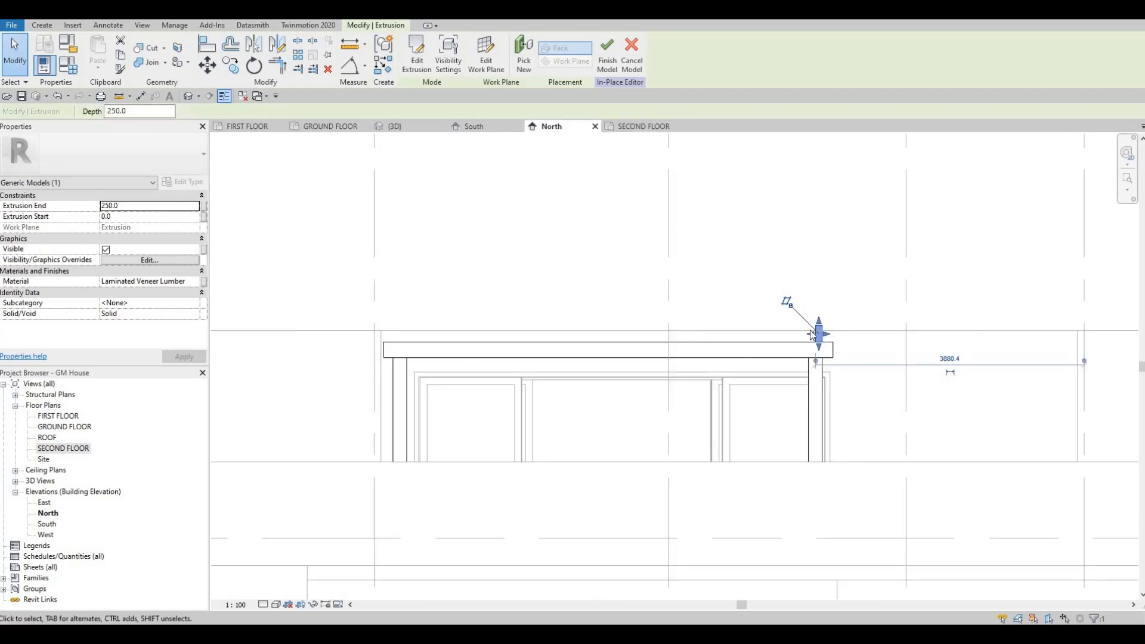
scroll(812, 334, up, 4)
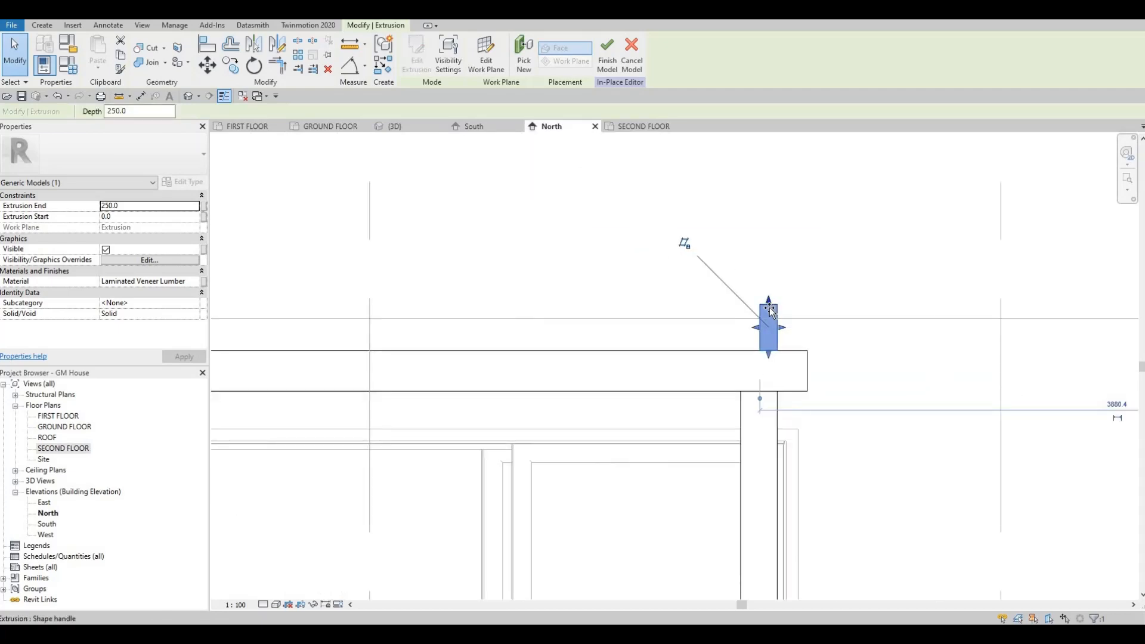
drag(769, 309, 766, 347)
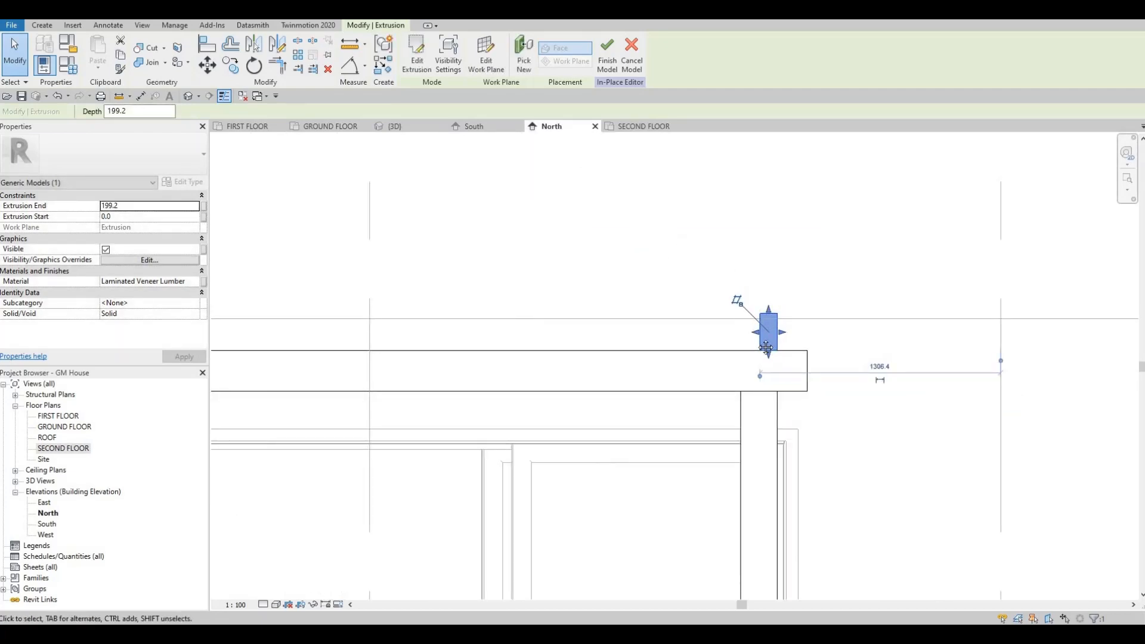
key(Escape)
scroll(746, 292, down, 1)
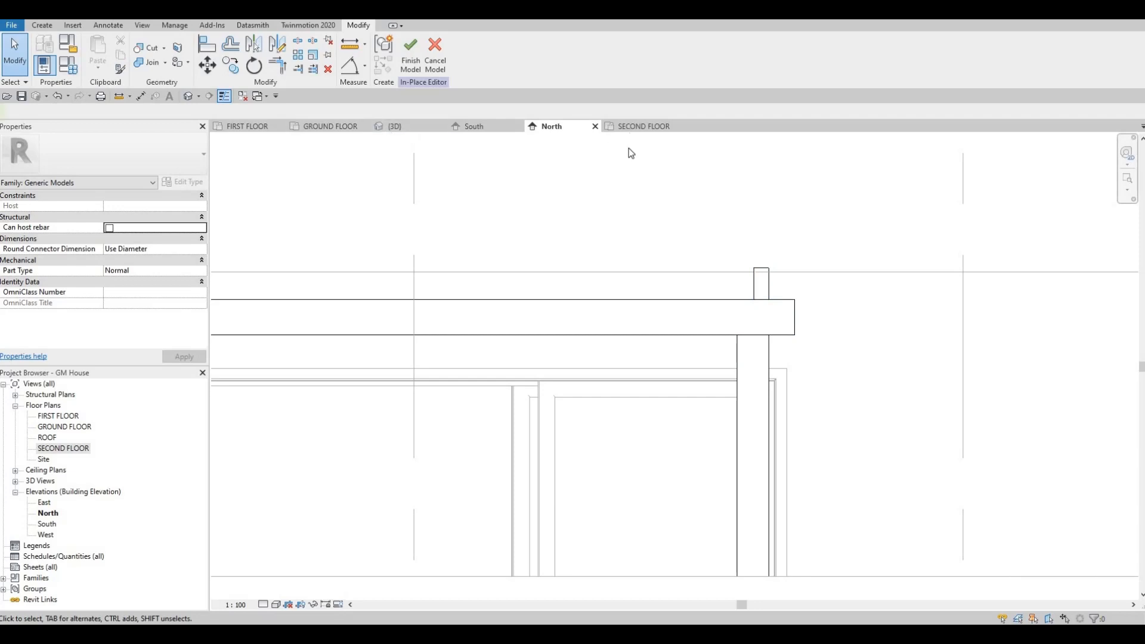
In the SECOND FLOOR plan, set up a linear array of the rafter with 20 members, spaced by the last member's position
click(630, 127)
click(463, 307)
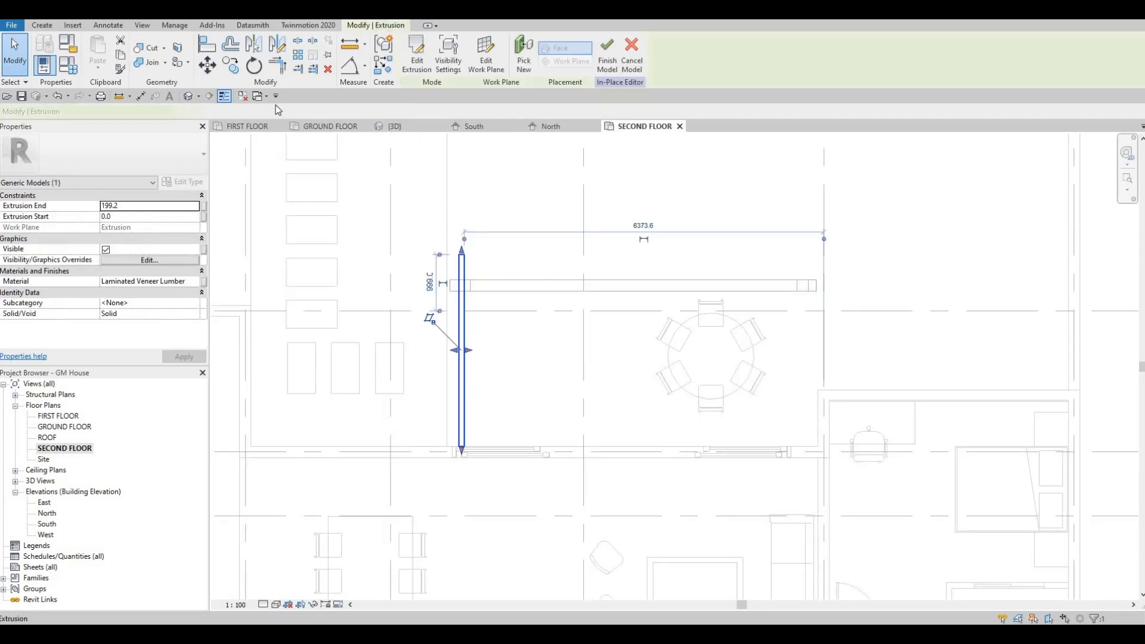
click(297, 55)
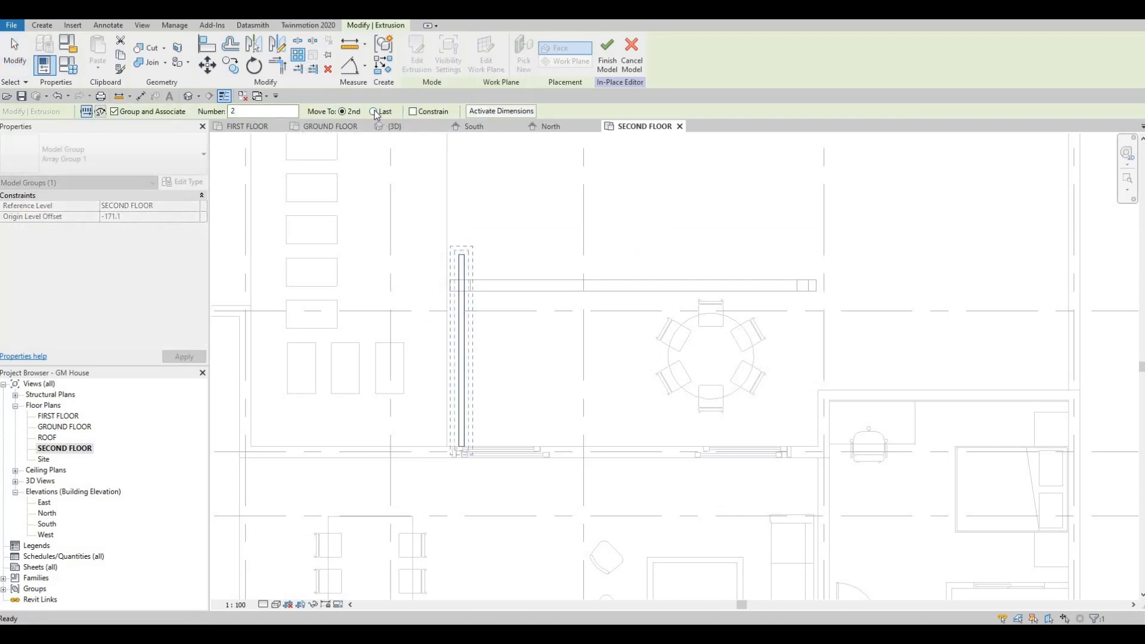
click(373, 112)
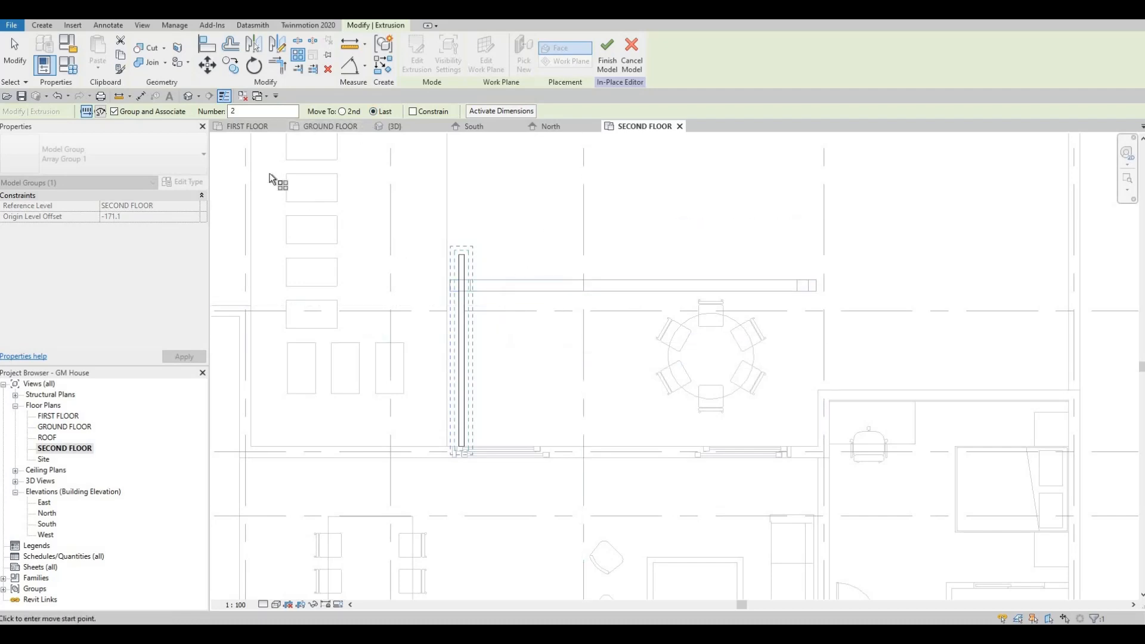
click(257, 110)
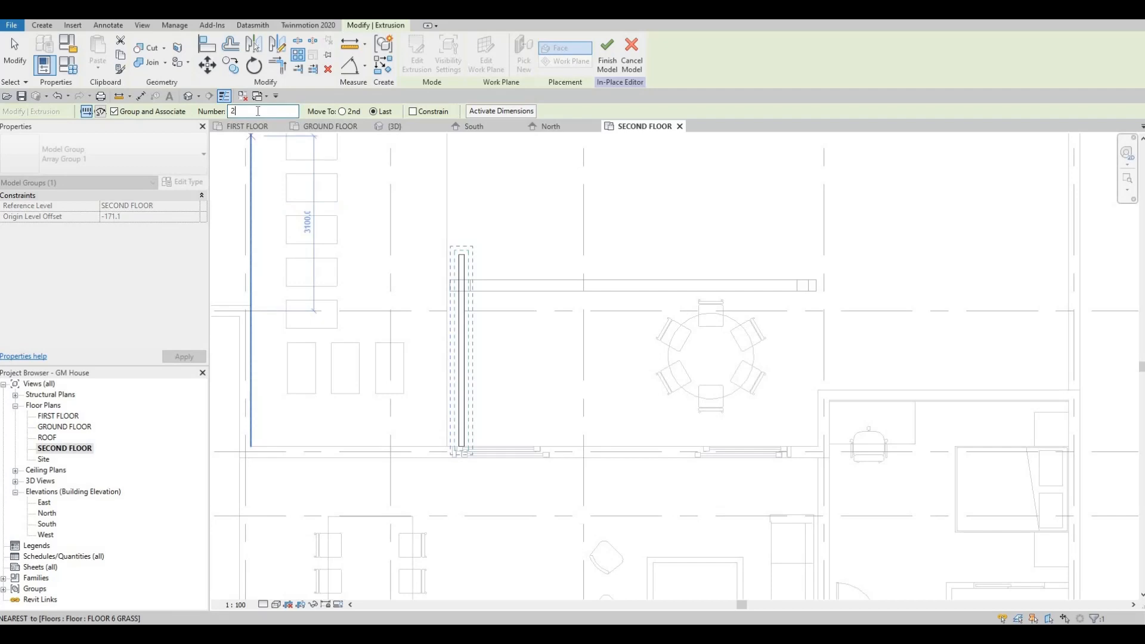
text(0)
key(Return)
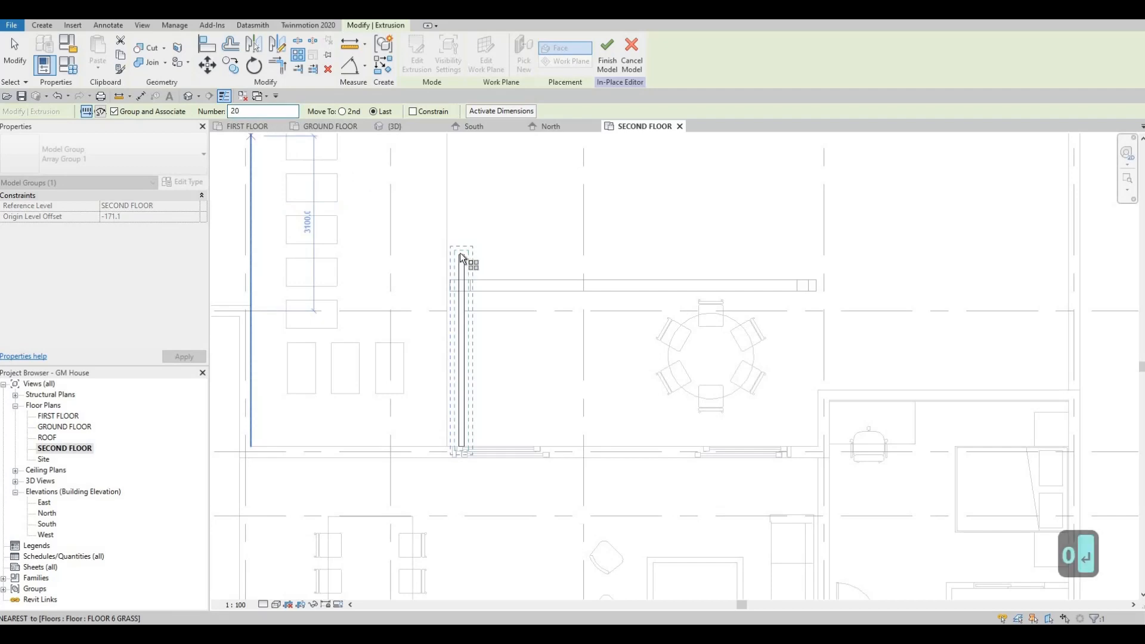
Place the rafter array along the beam from its first post to the post at the far end, and finish the in-place model
scroll(462, 257, up, 2)
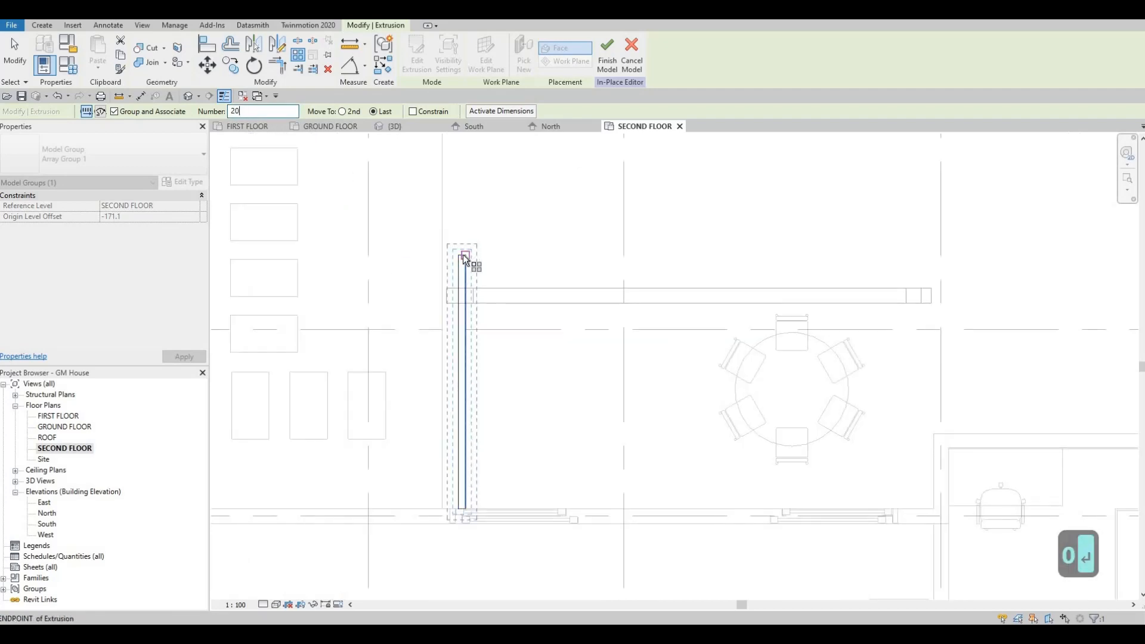
scroll(465, 265, up, 2)
click(468, 314)
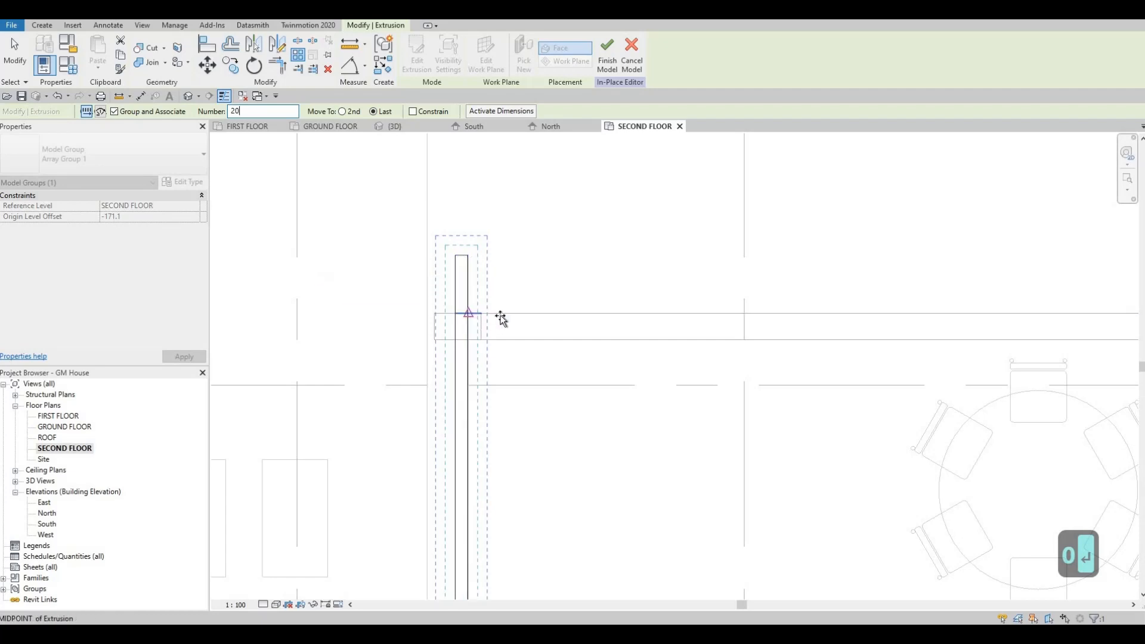
scroll(761, 314, down, 1)
middle_drag(718, 306, 562, 296)
scroll(562, 296, down, 1)
middle_drag(842, 303, 833, 302)
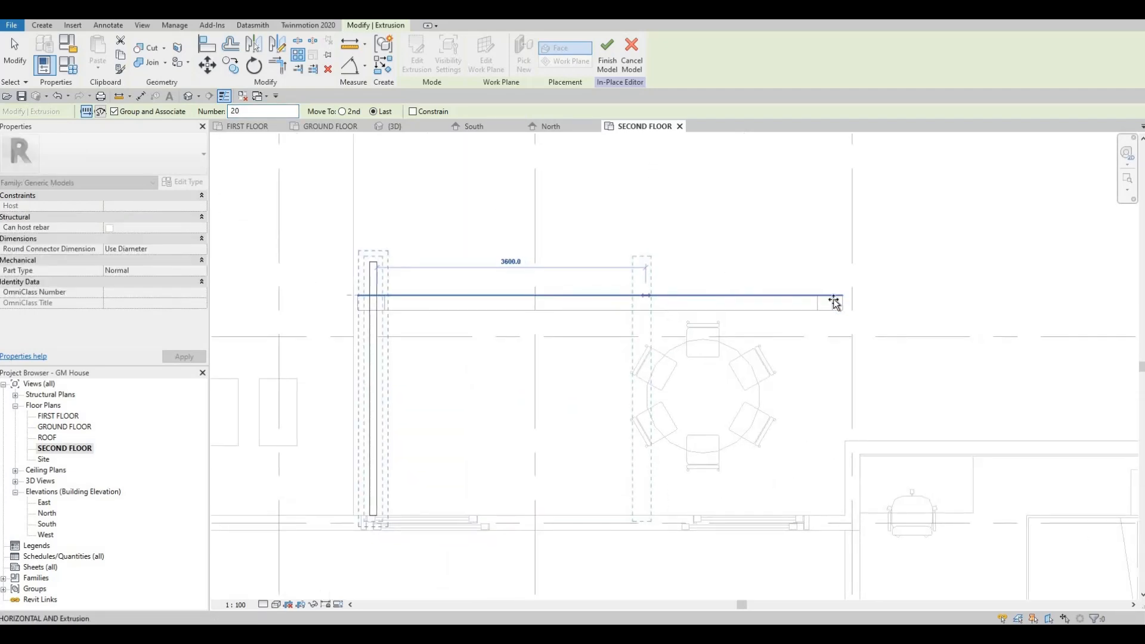
scroll(833, 302, up, 1)
click(830, 299)
scroll(712, 307, down, 2)
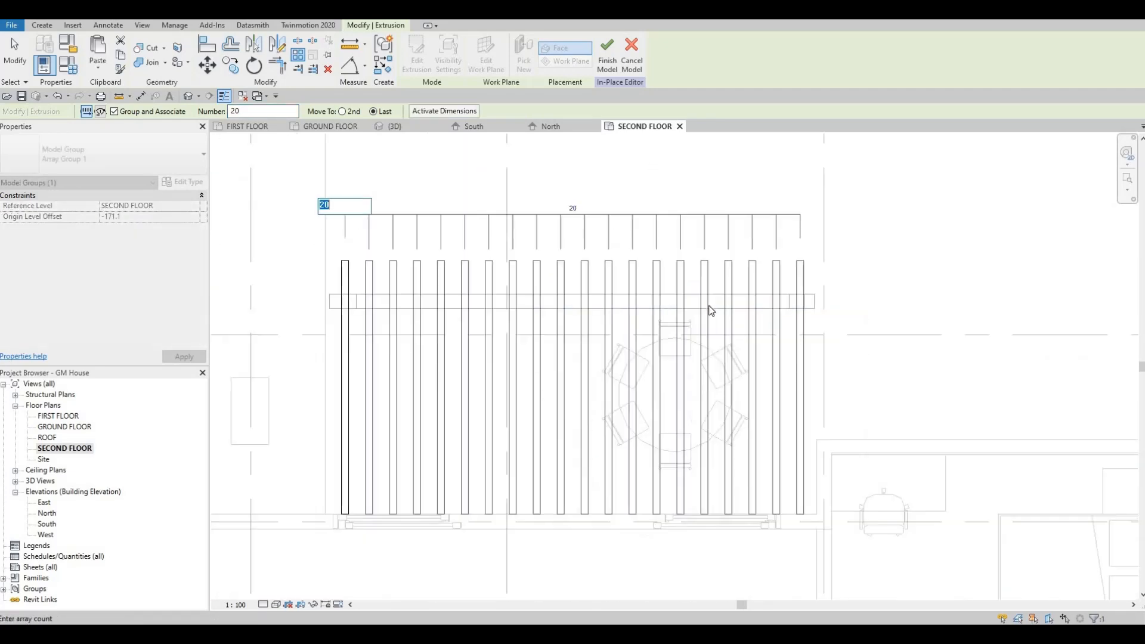
scroll(723, 345, down, 1)
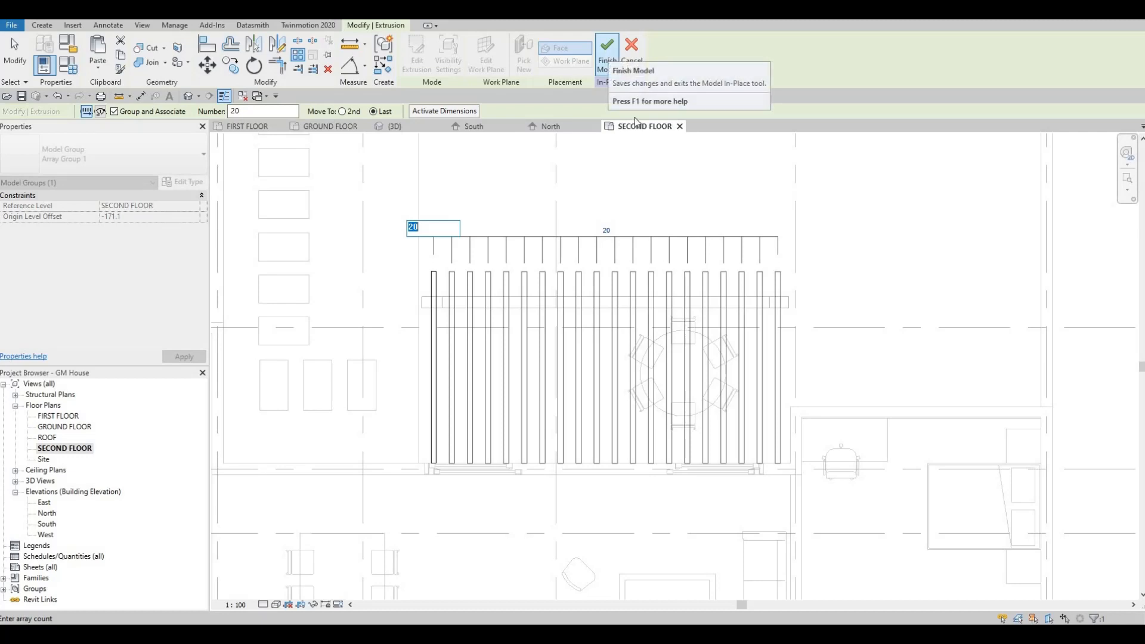
click(609, 56)
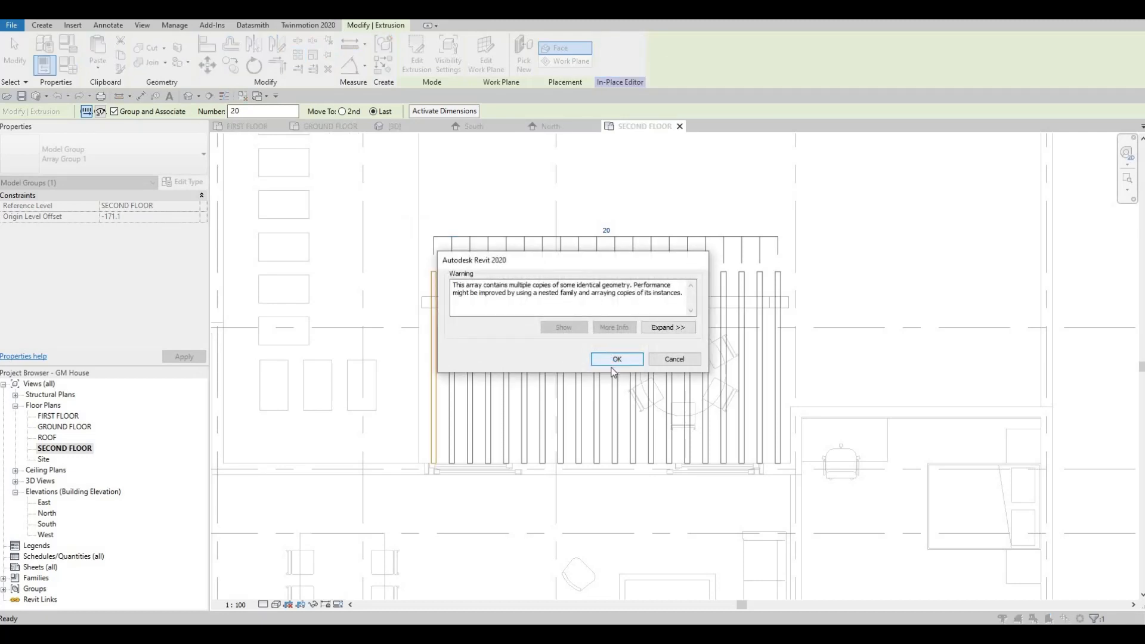
click(615, 357)
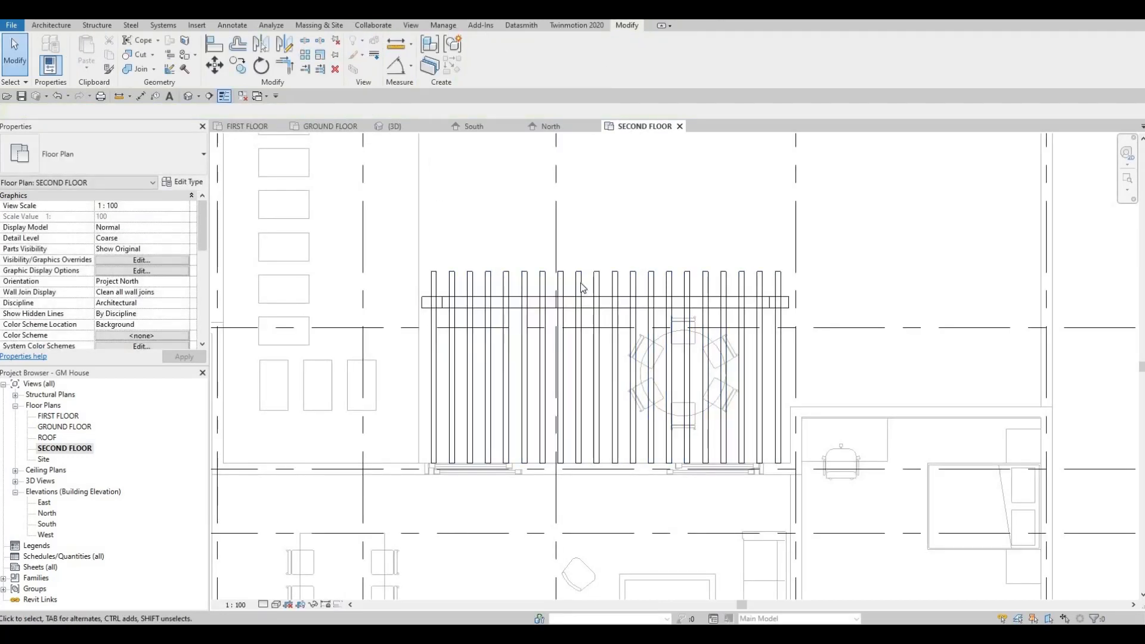
Reopen the pergola for in-place editing and bring up its rafter ends in the East elevation
click(579, 283)
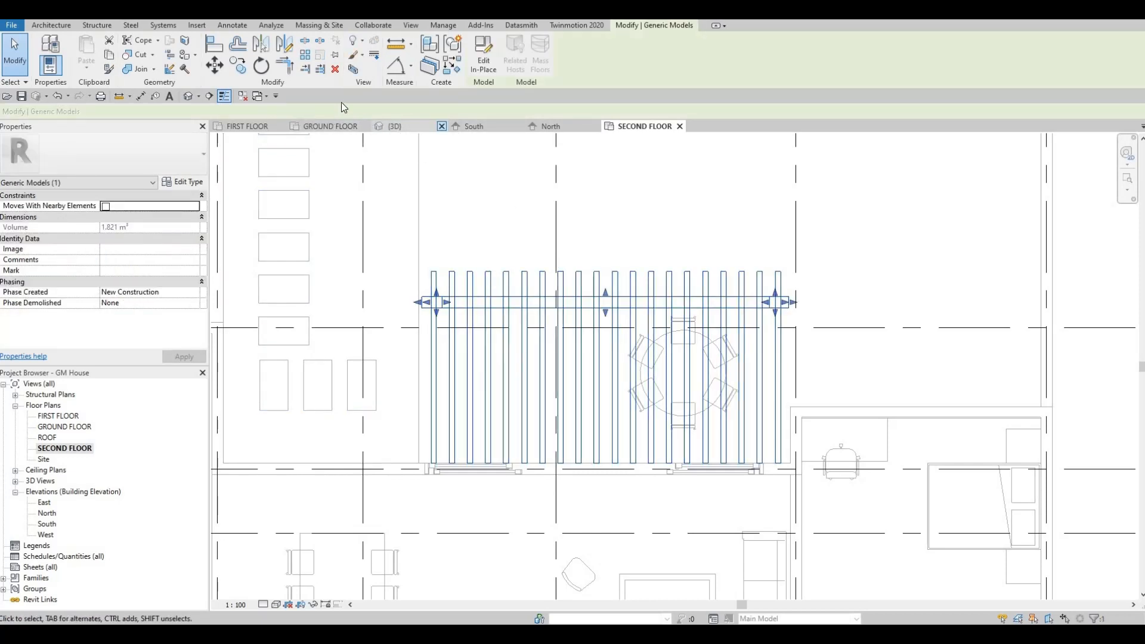
click(483, 66)
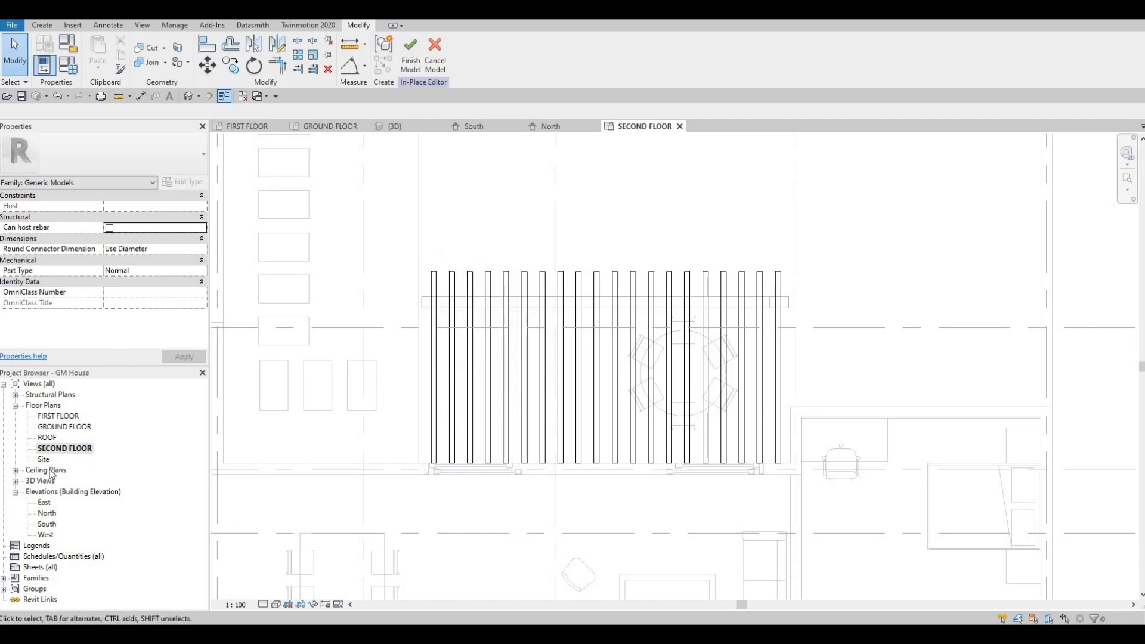
double_click(44, 503)
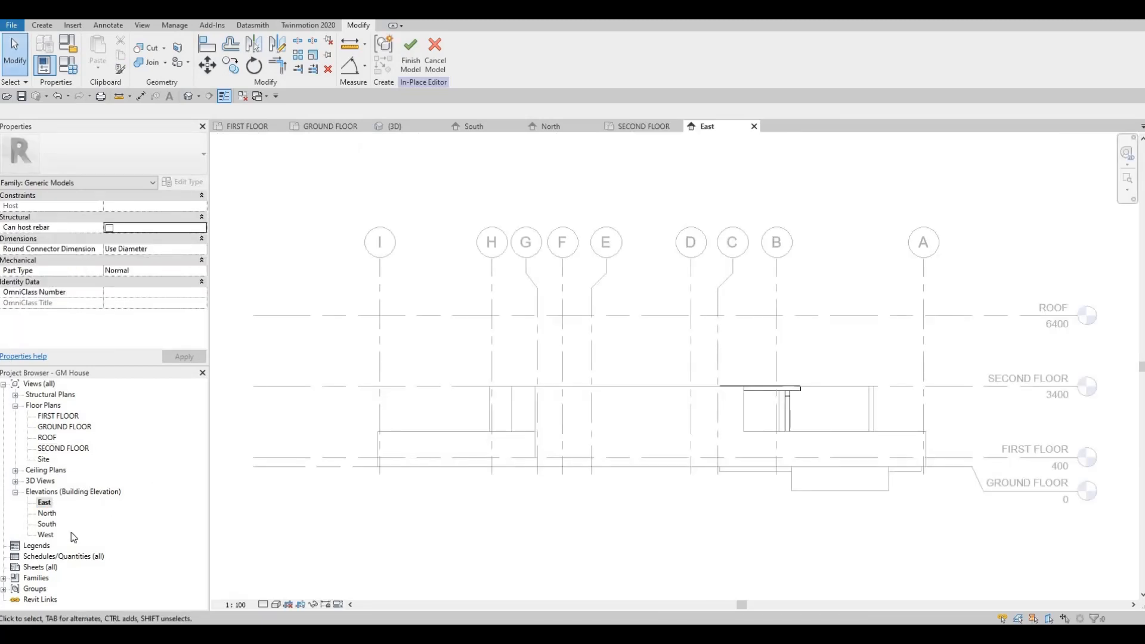
double_click(47, 535)
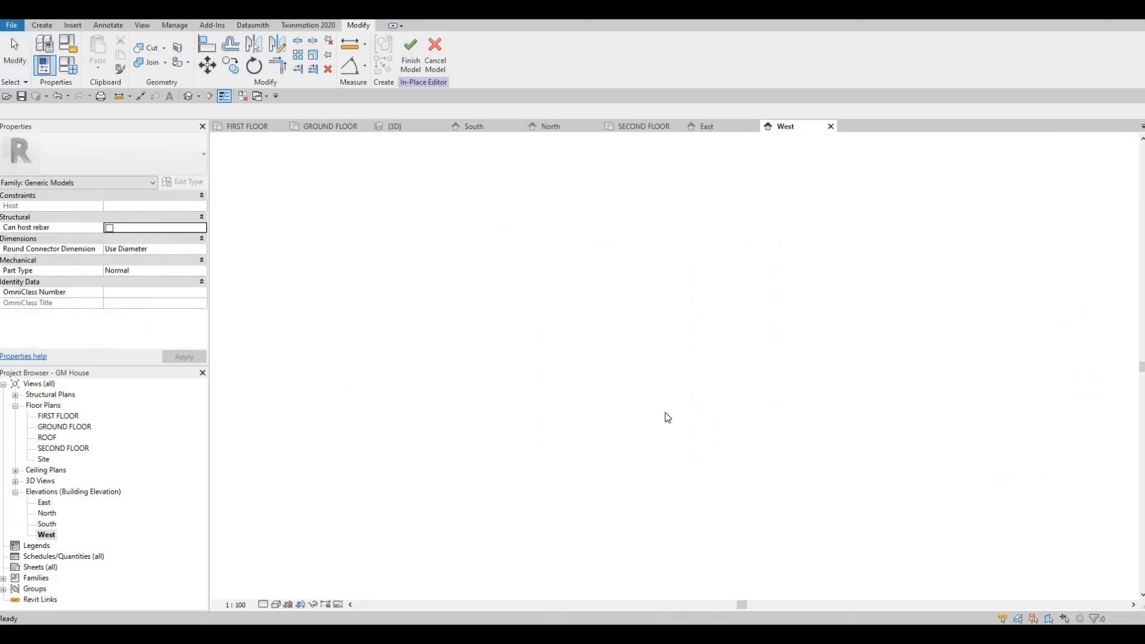
scroll(54, 517, up, 1)
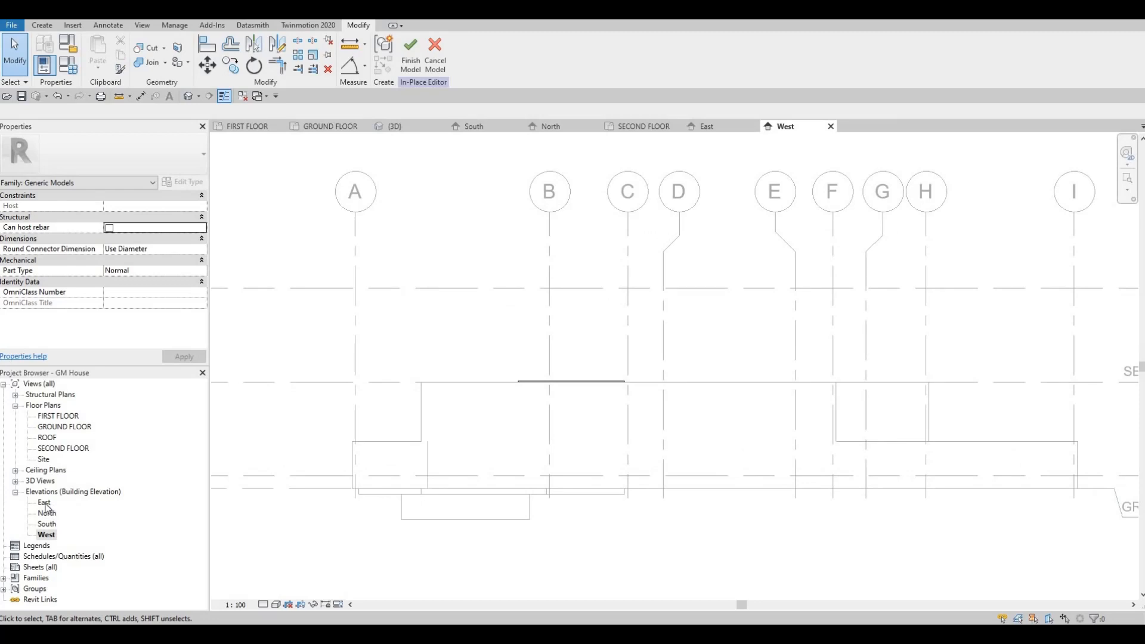
double_click(45, 503)
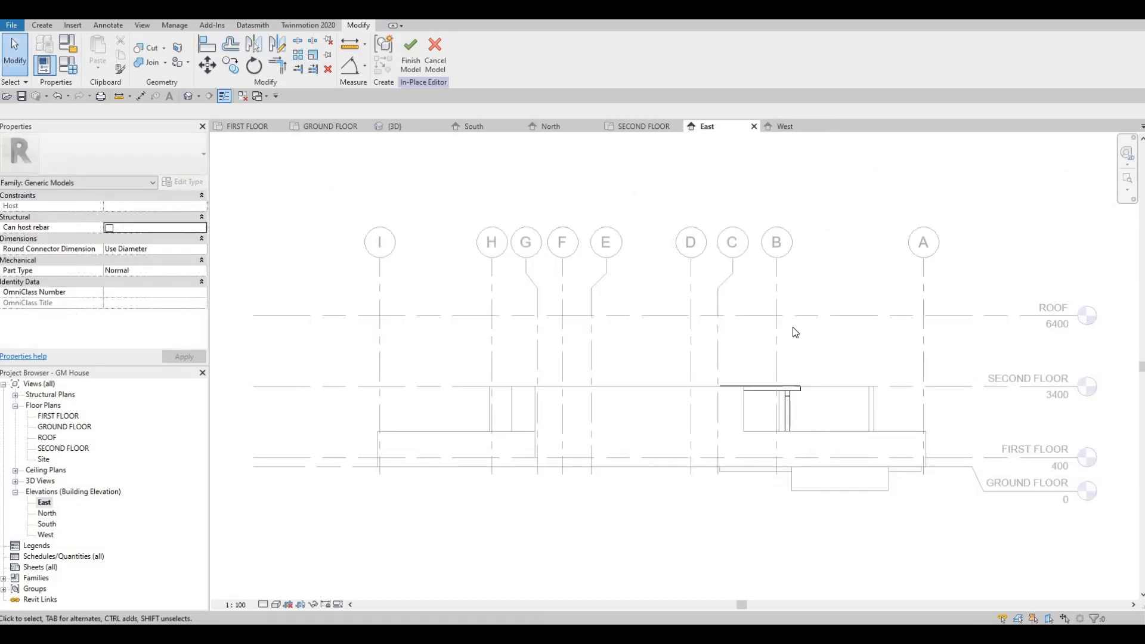
scroll(793, 327, up, 4)
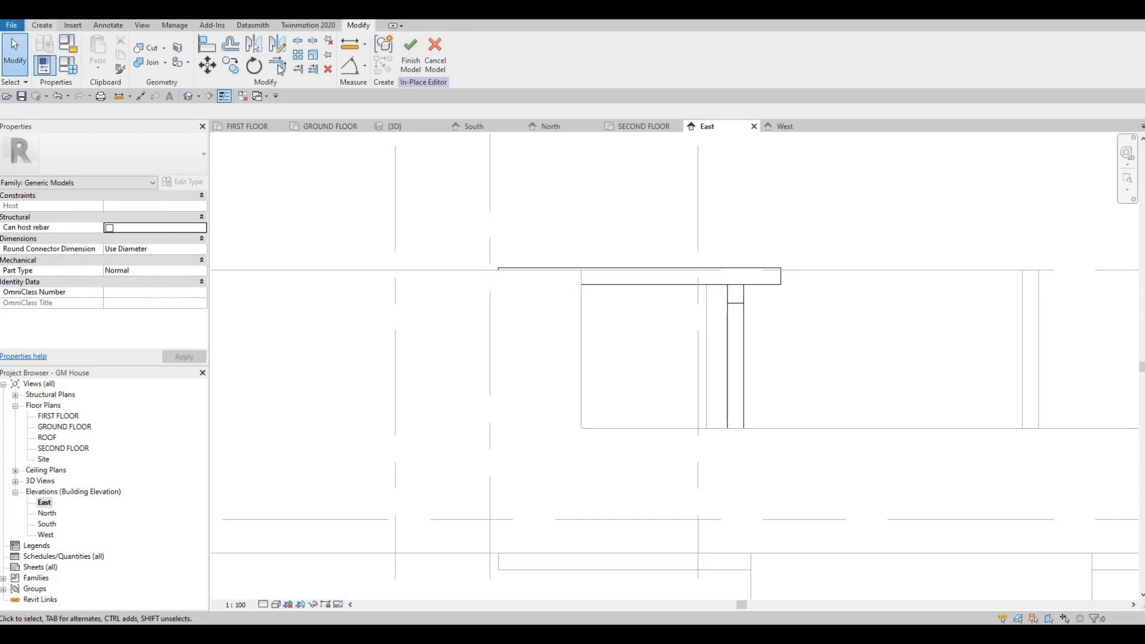
Start a void extrusion on a picked work plane and sketch a rectangle about 262 by 199 mm over the rafter's free end
click(42, 26)
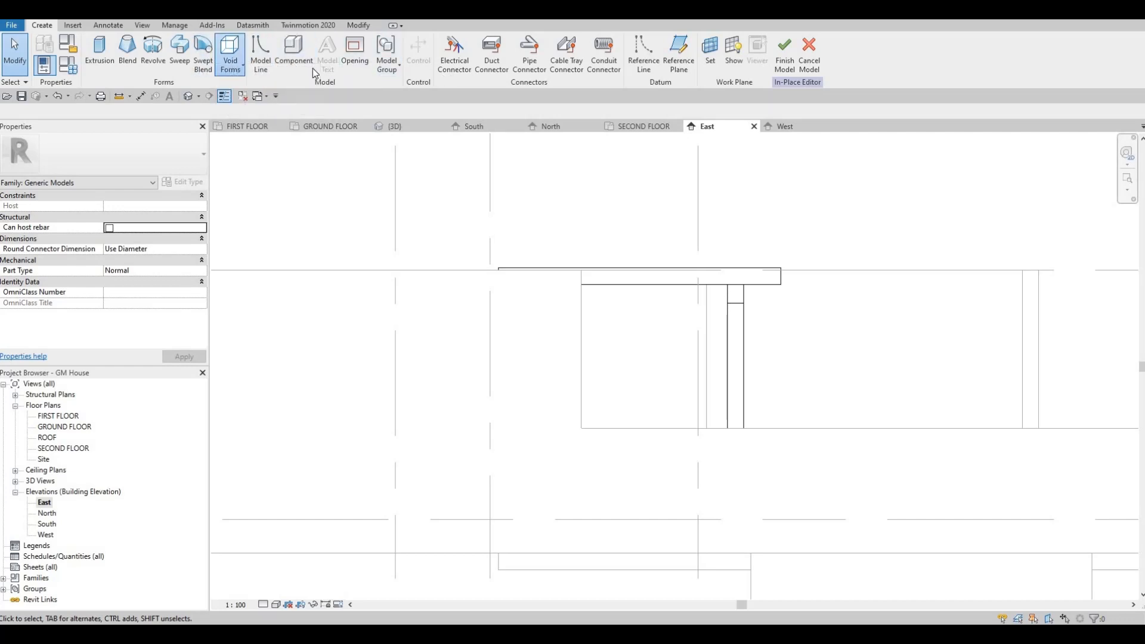
click(231, 55)
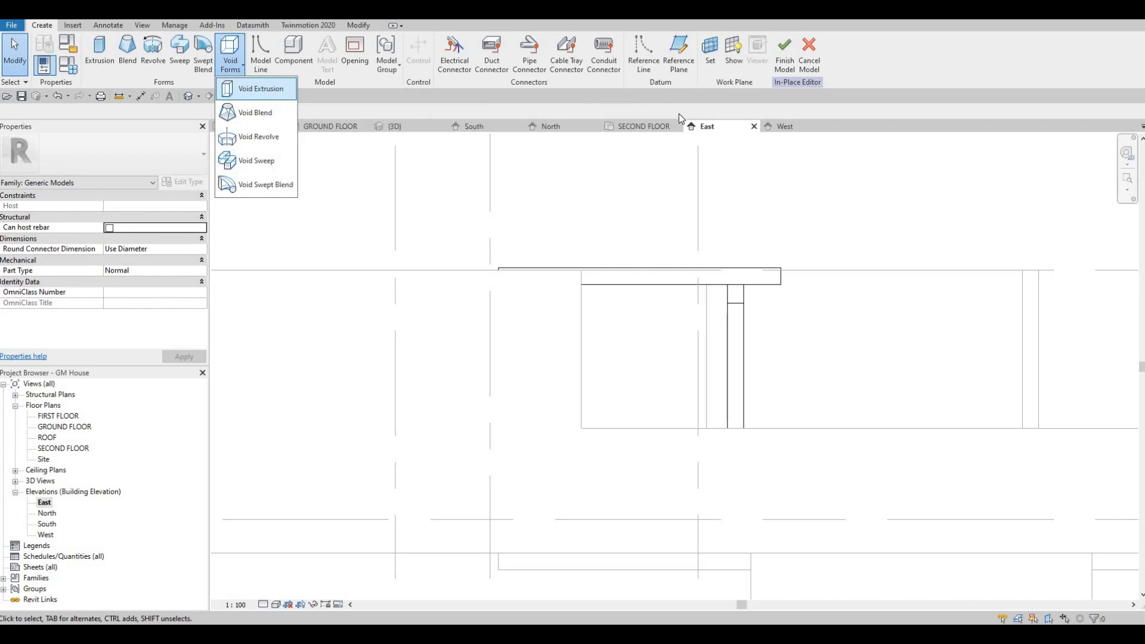
click(261, 89)
click(549, 398)
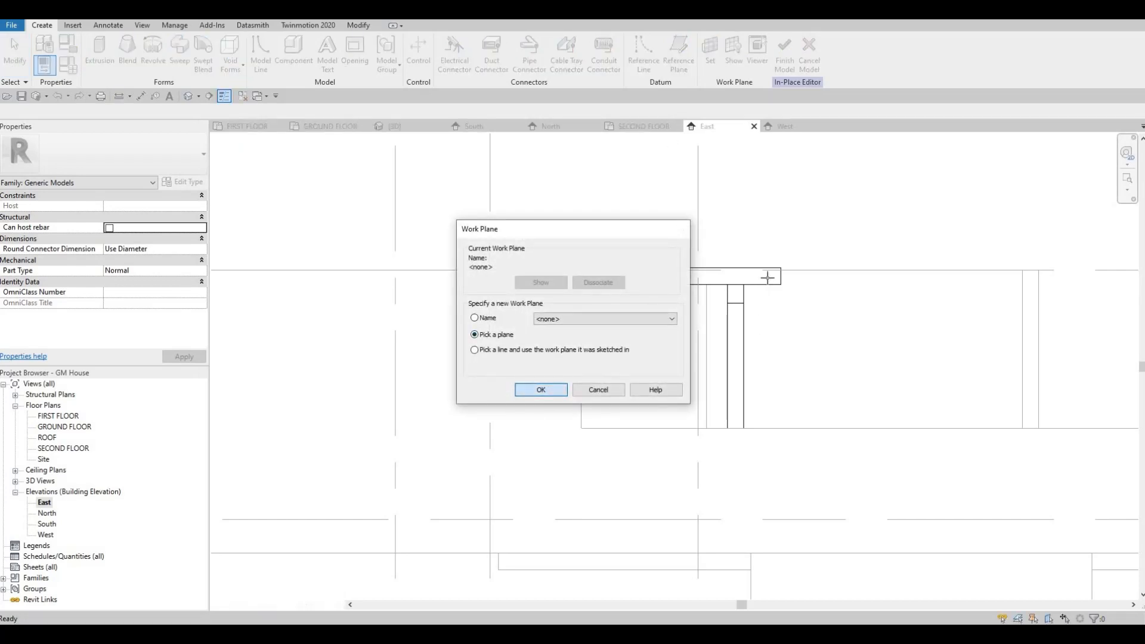
click(554, 247)
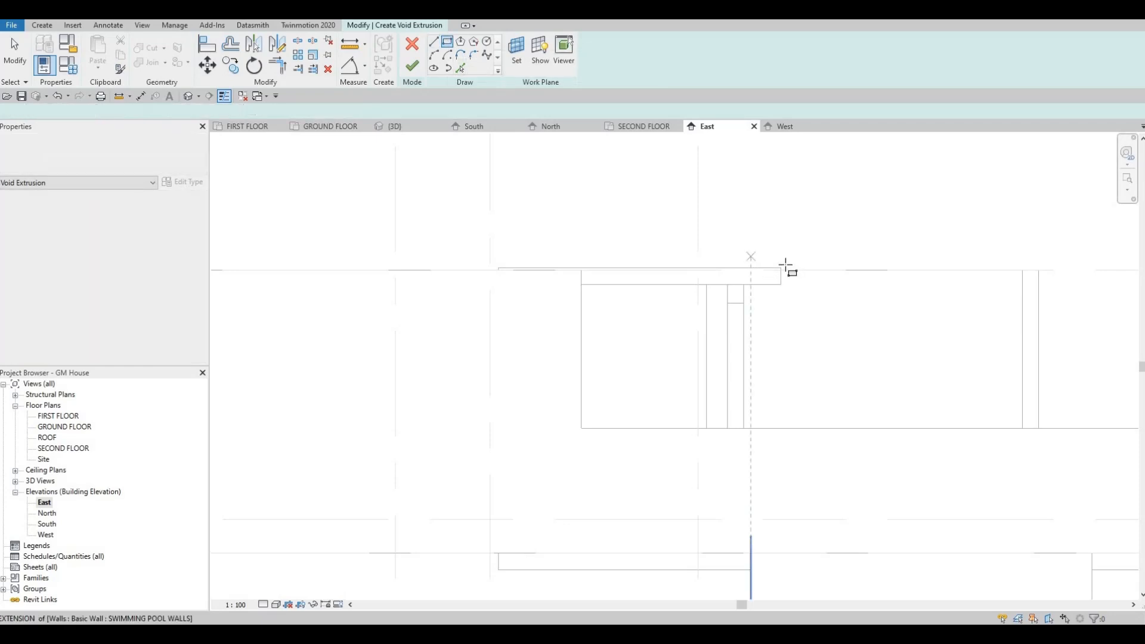
scroll(786, 266, up, 3)
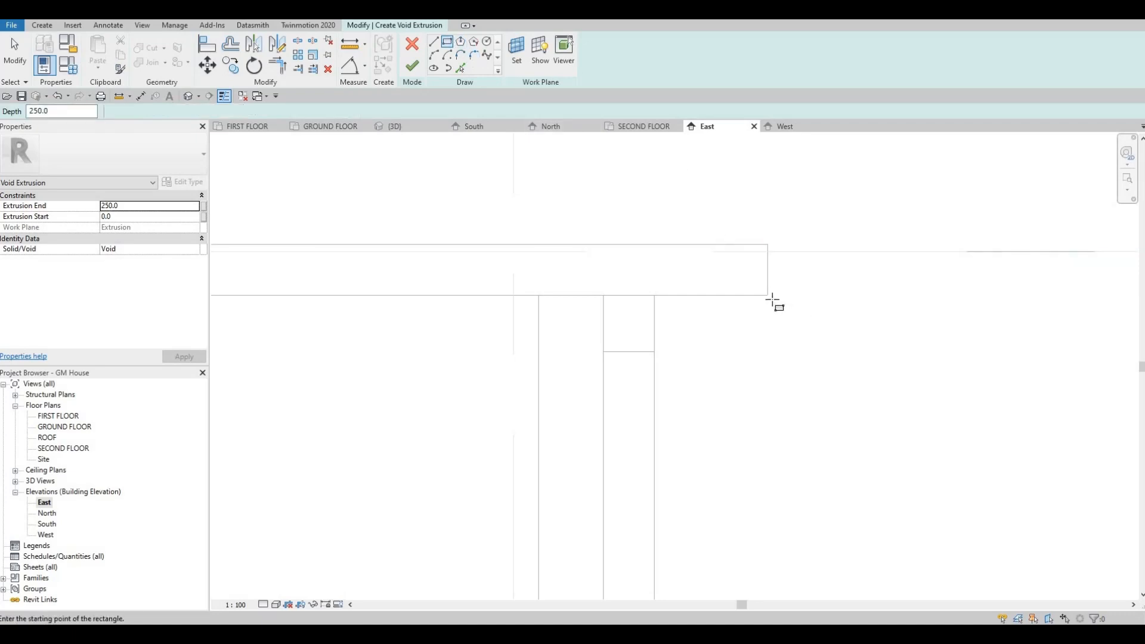
click(726, 257)
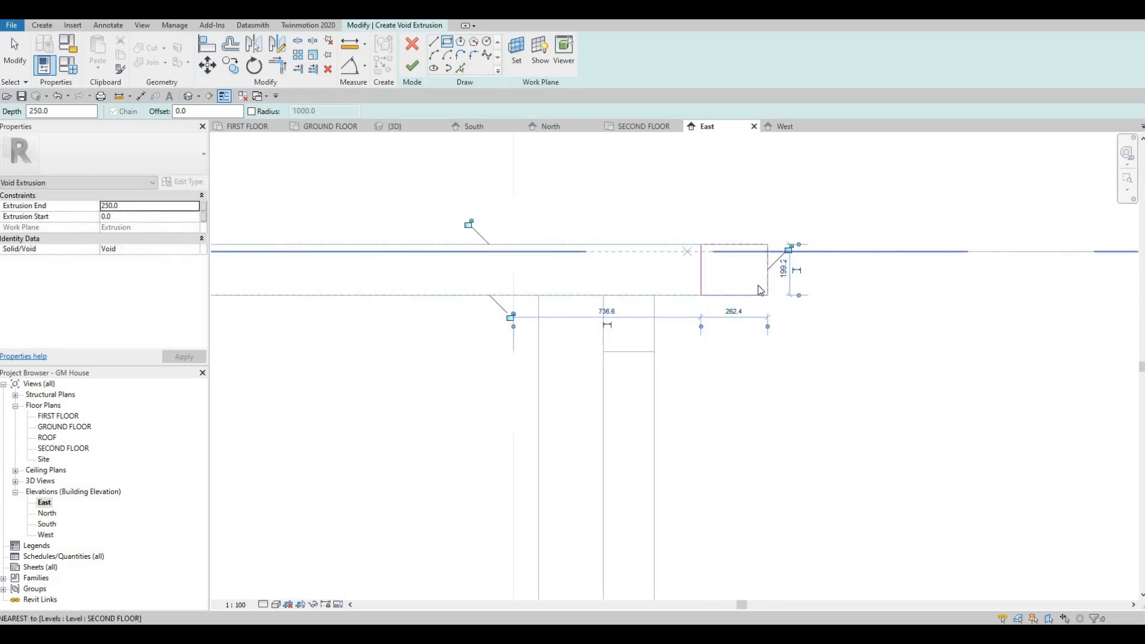
key(Escape)
key(Escape)
Nudge the rectangle's lower and outer edges slightly beyond the rafter, making it 267.4 by 204.2 mm
scroll(749, 266, up, 2)
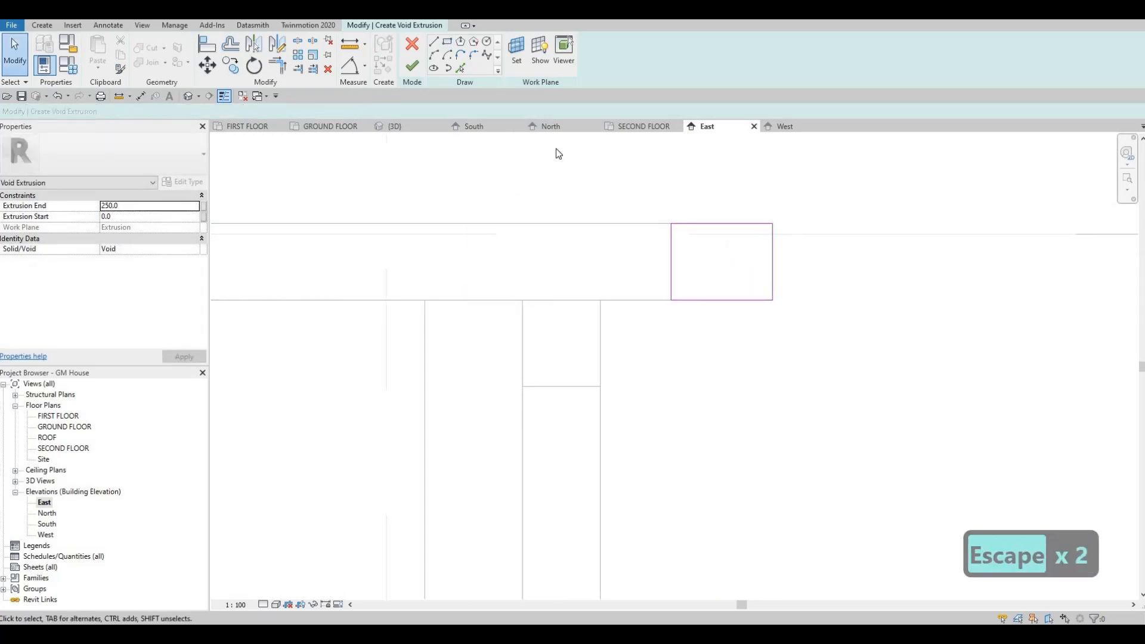
click(739, 302)
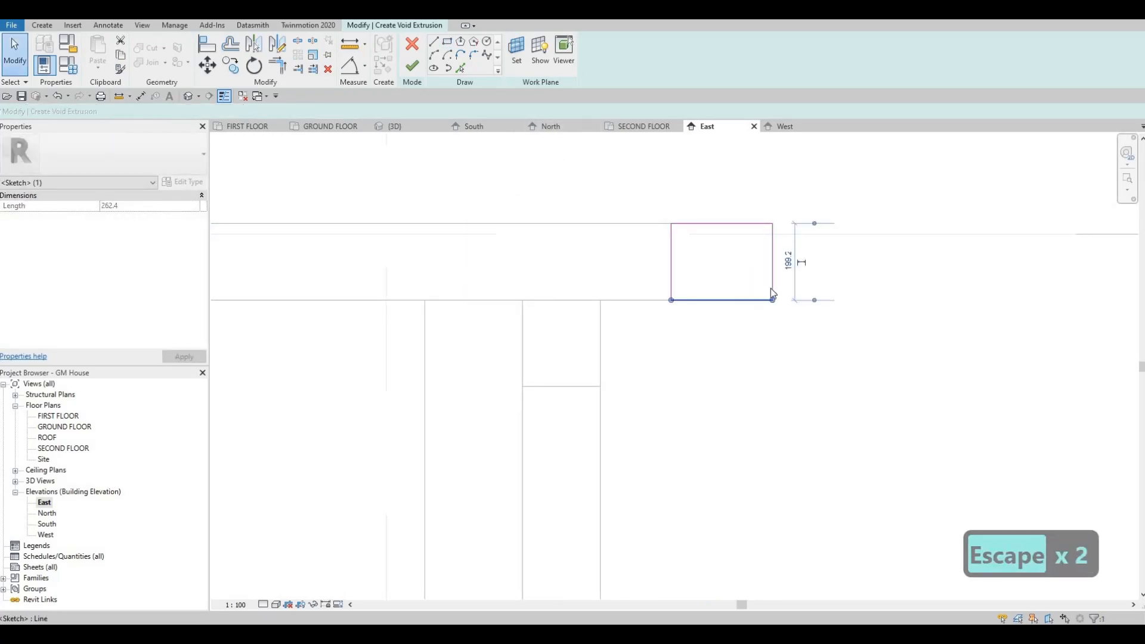
key(Down)
click(784, 284)
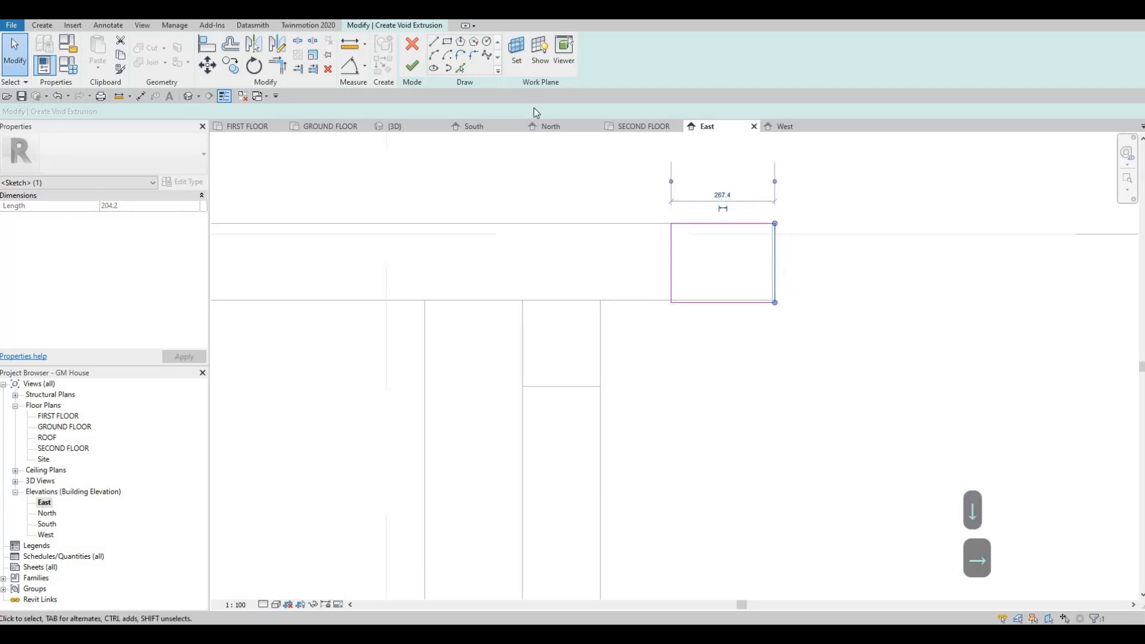
key(Right)
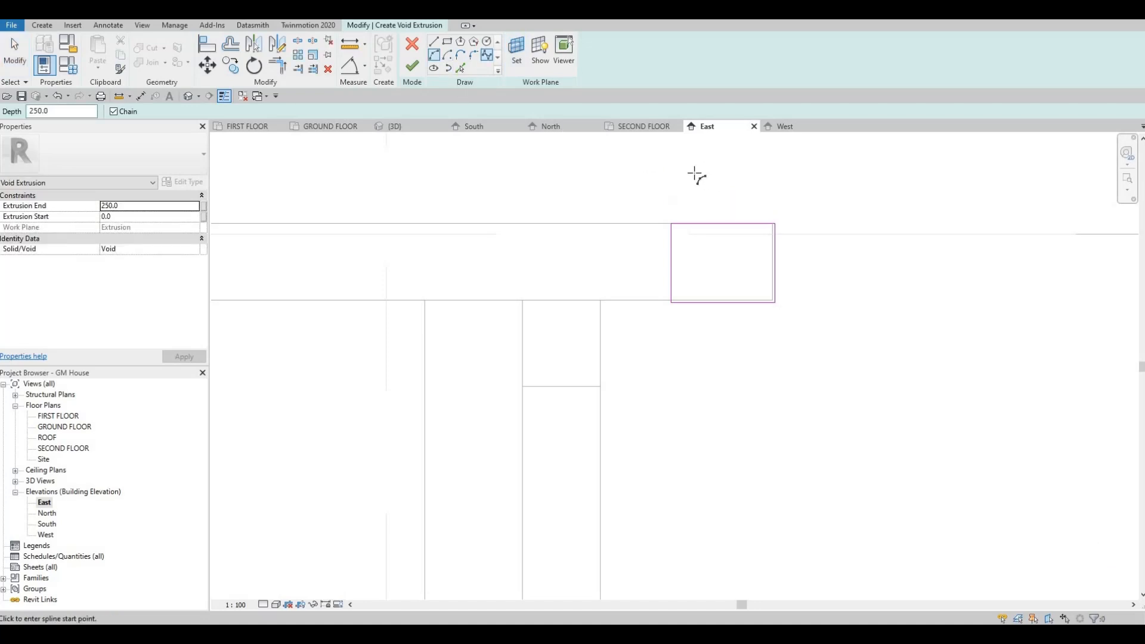
Draw an arc of about 77 mm radius from the rectangle's upper edge near the outer corner, curving down and inward
click(766, 254)
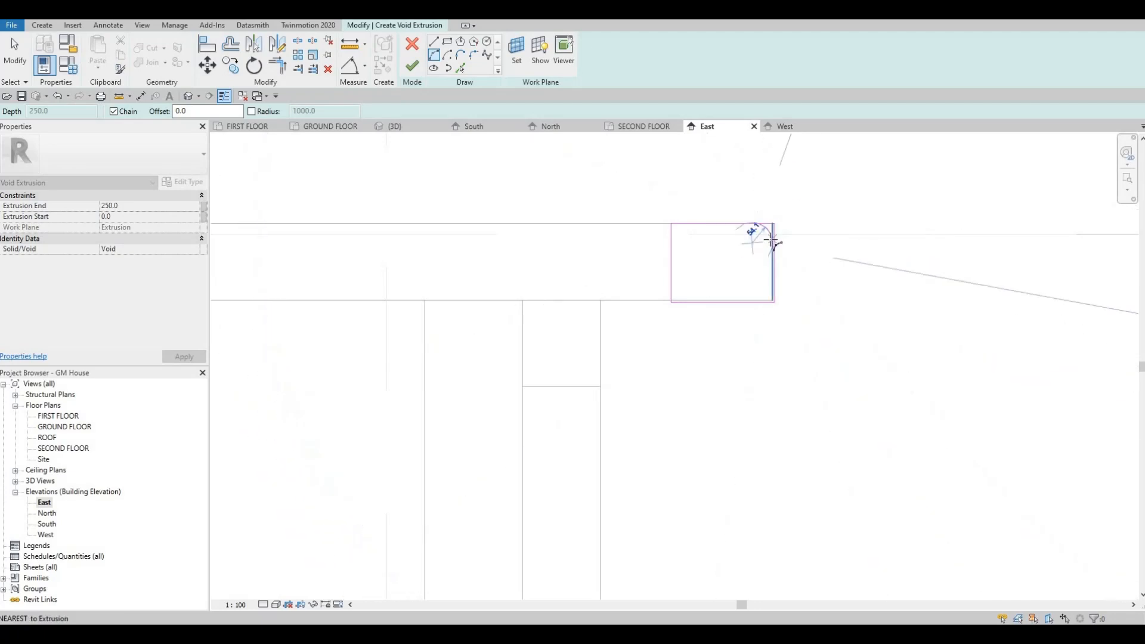
key(Escape)
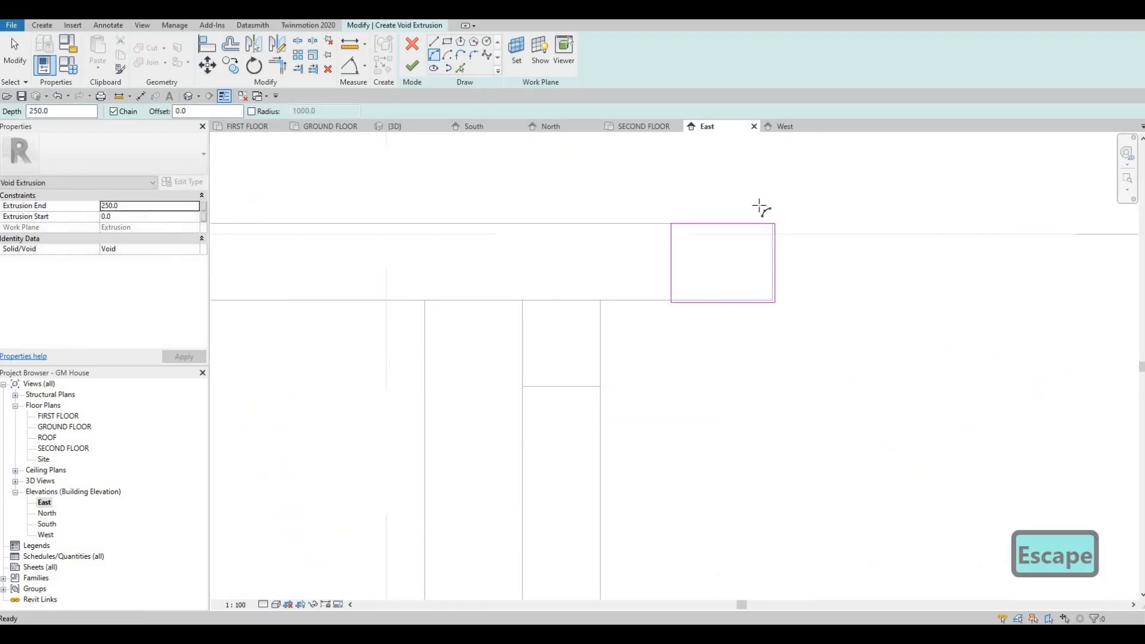
click(753, 262)
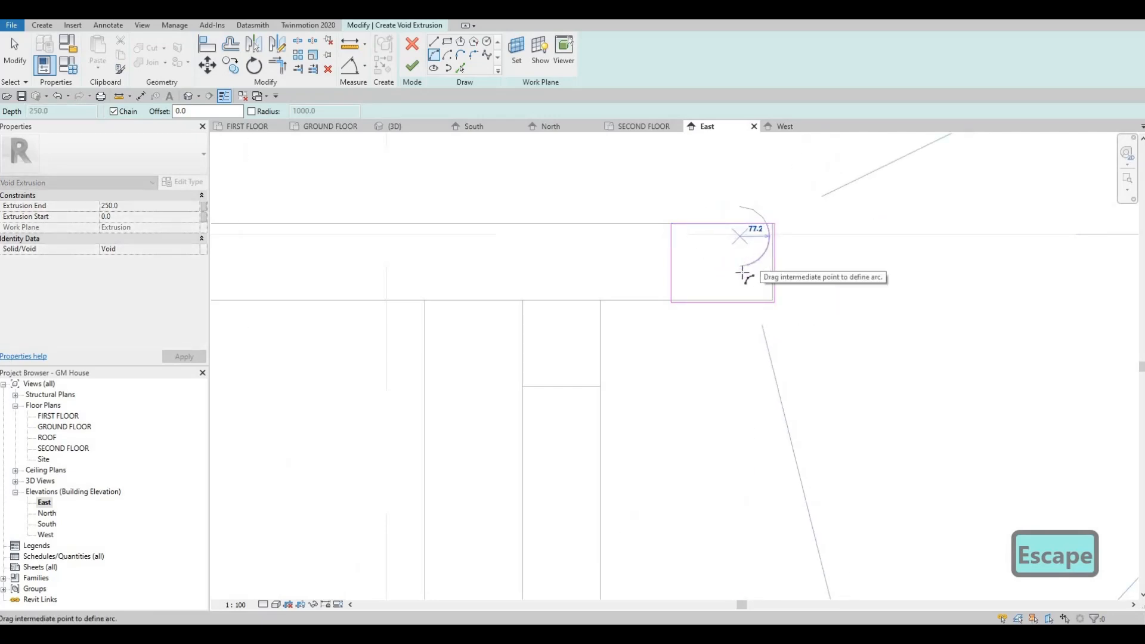
click(744, 276)
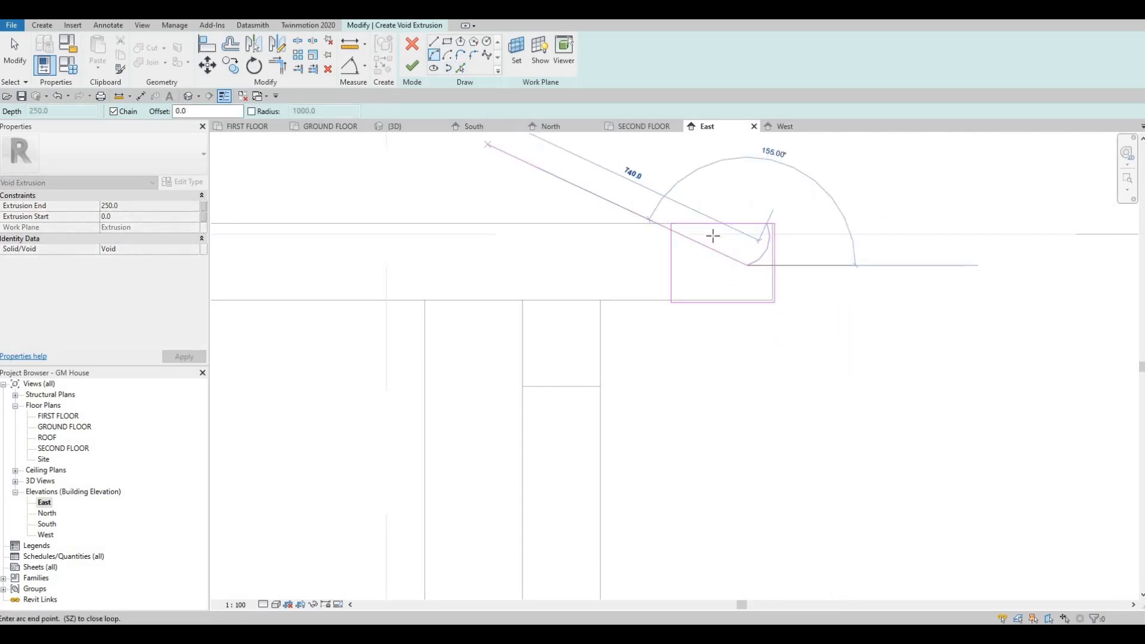
Continue the profile from the arc's end with a horizontal line about 37 mm long and a short line slanting down and inward
key(l)
key(i)
click(733, 264)
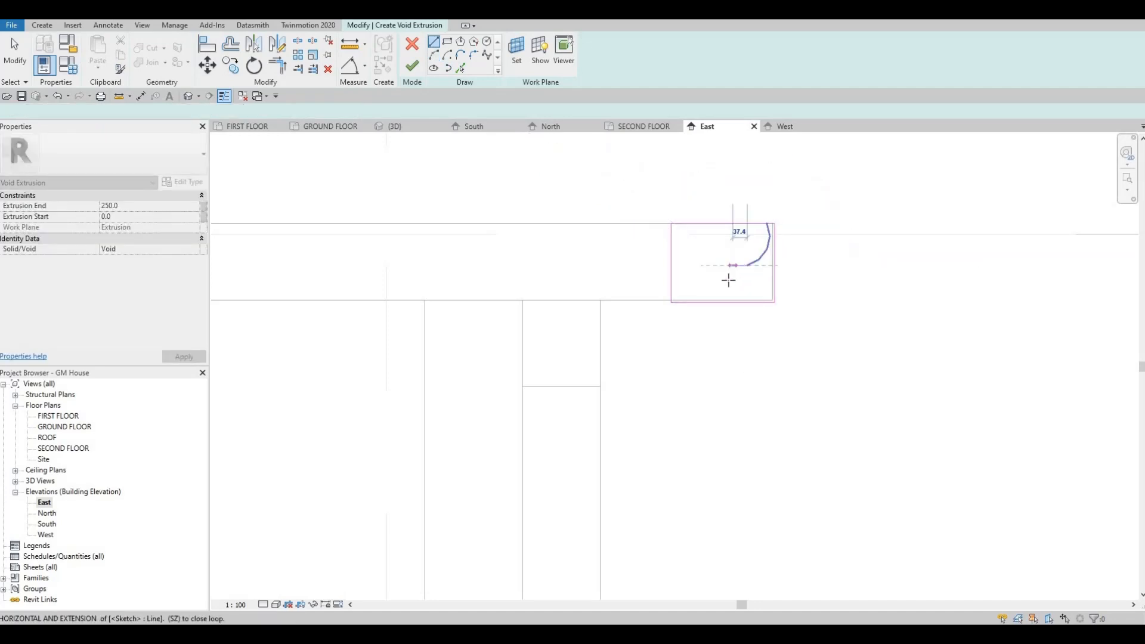
click(726, 278)
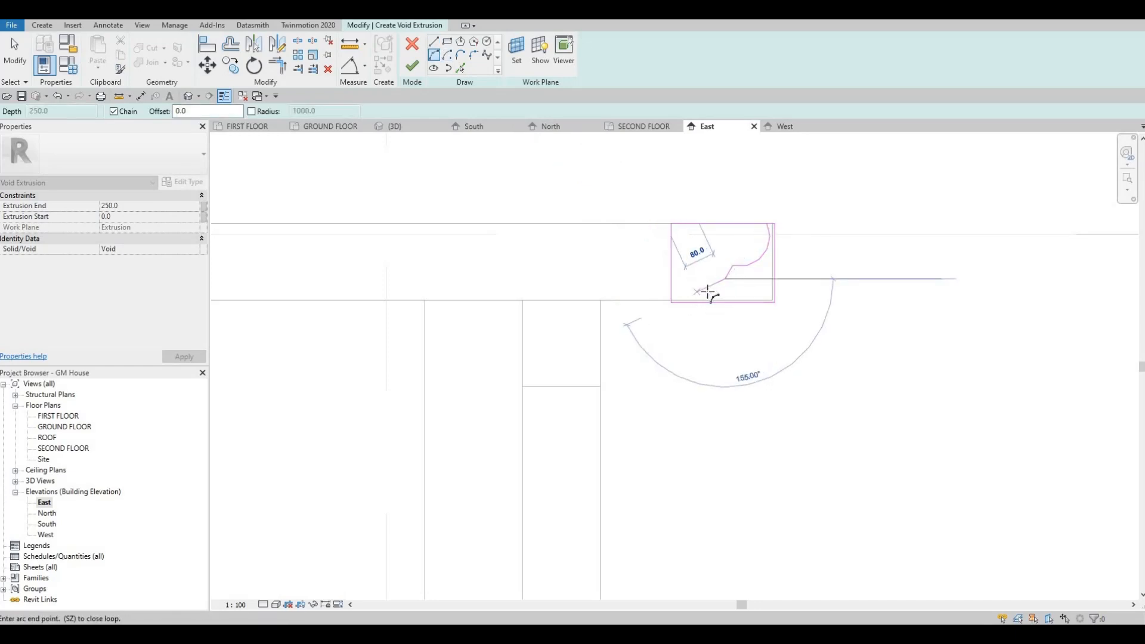
Draw an arc from the short slanting line's end, curving down and inward towards the rectangle's lower inner corner
click(685, 286)
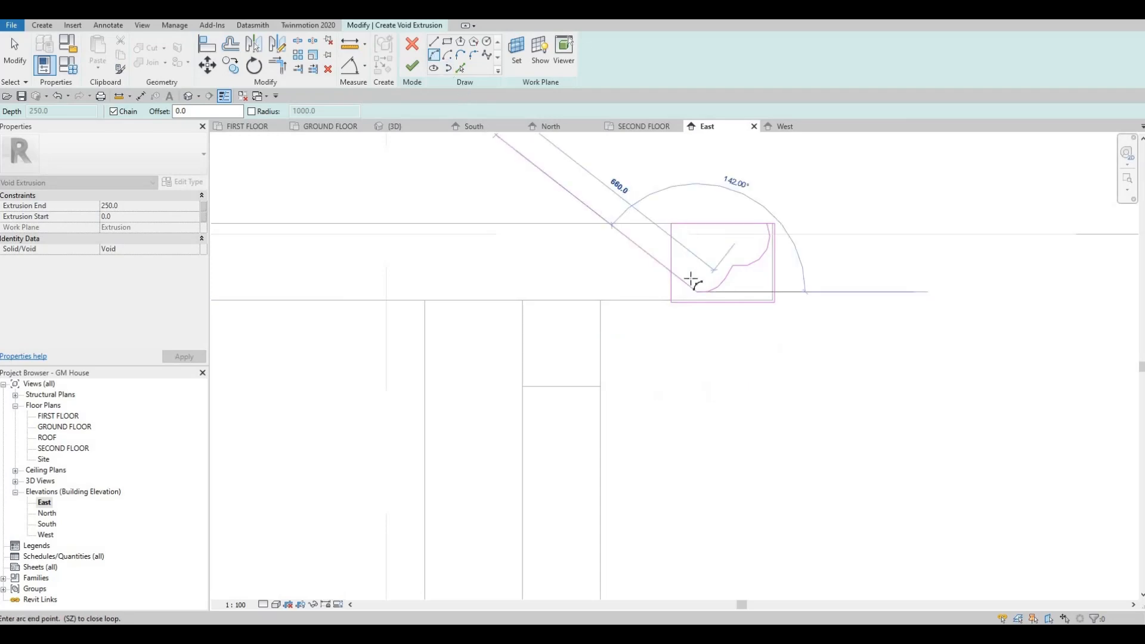
key(Escape)
key(Escape)
click(672, 301)
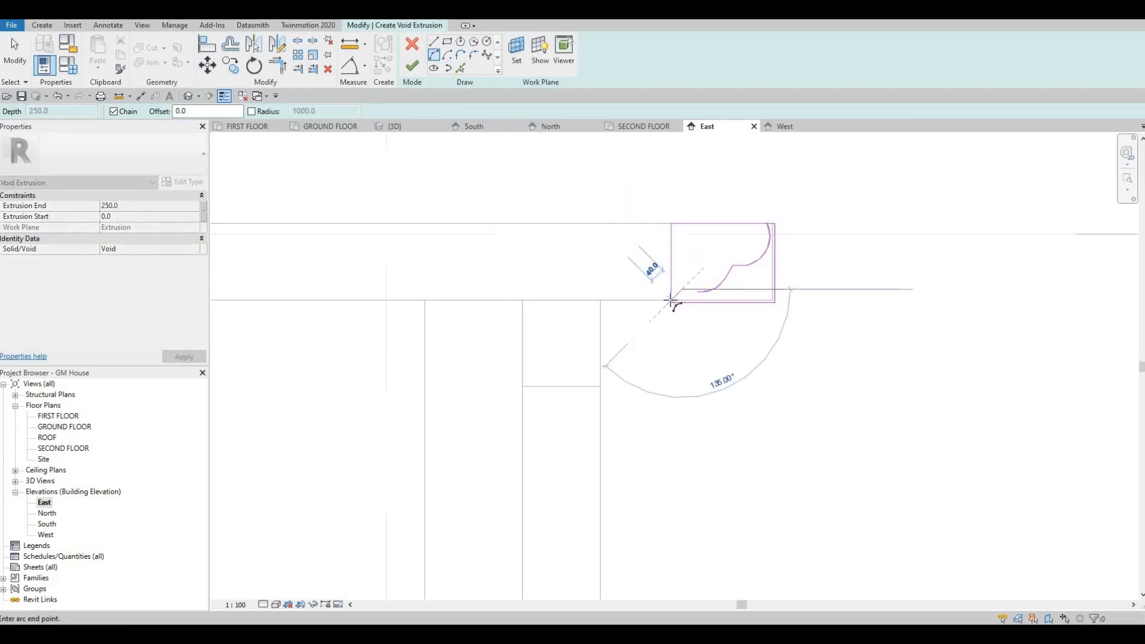
key(Escape)
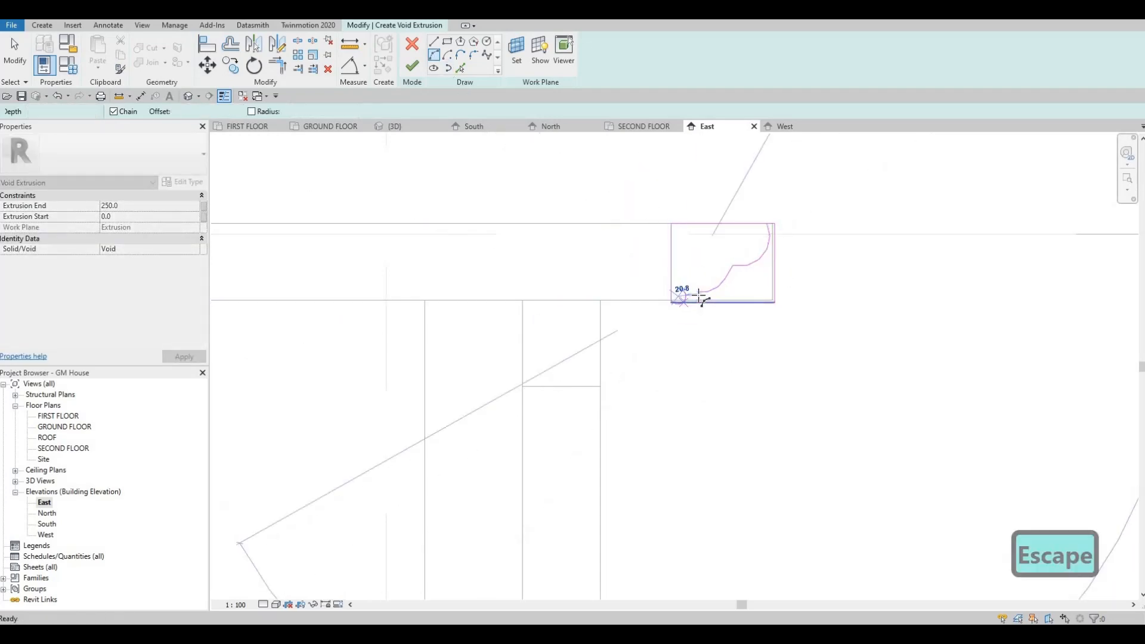
Complete the decorative profile with an arc of about 96 mm radius ending at the rectangle's lower inner corner
click(672, 302)
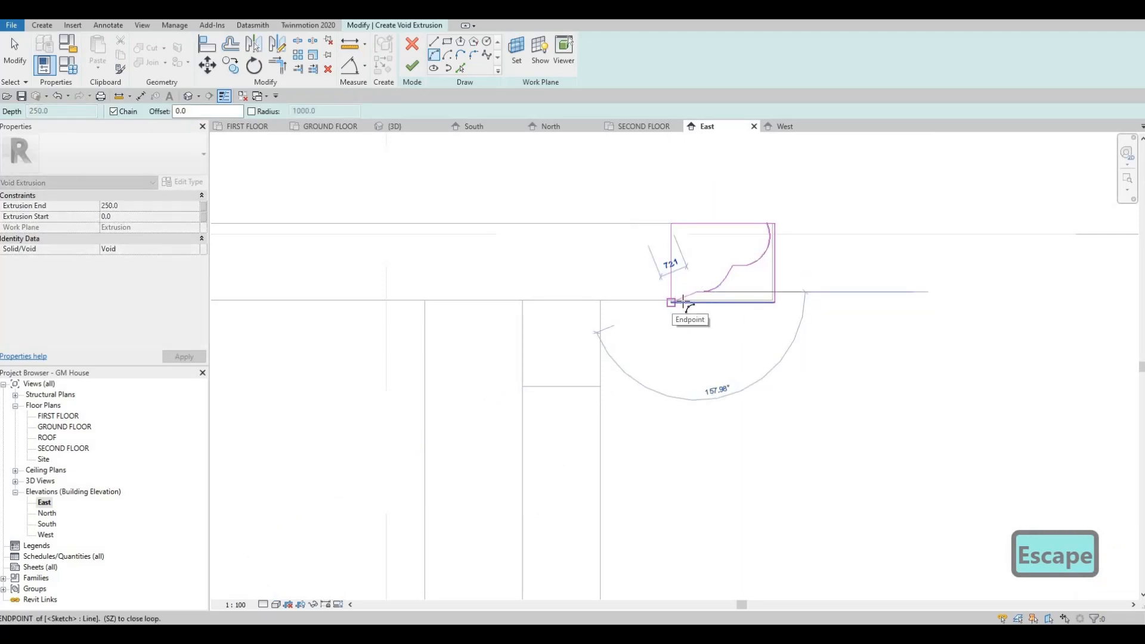
scroll(686, 302, up, 2)
click(686, 302)
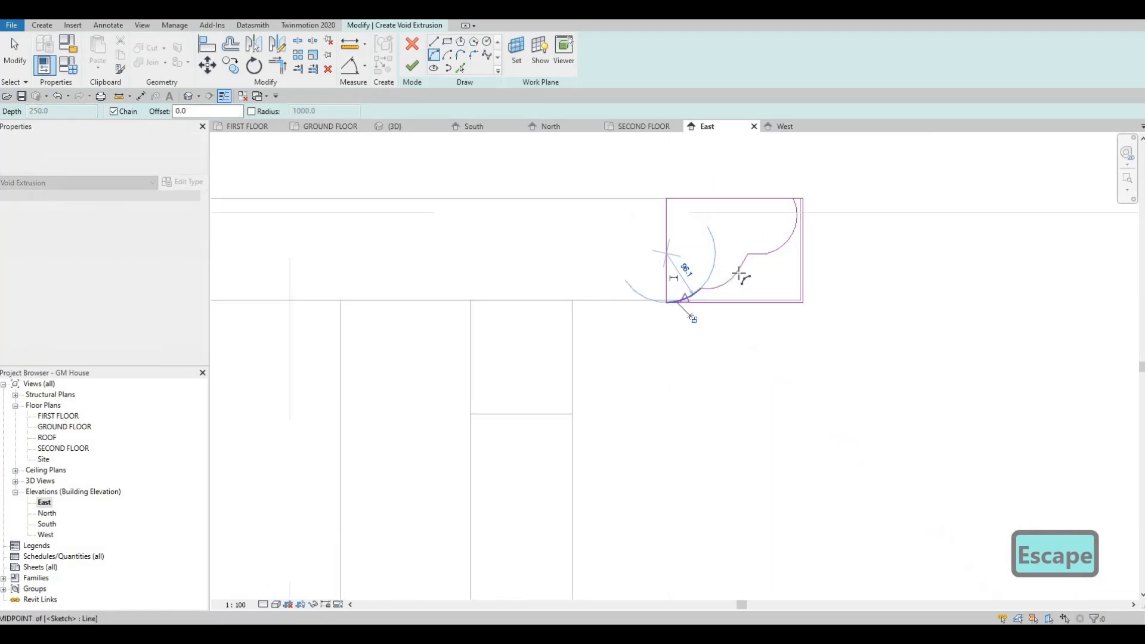
key(Escape)
scroll(726, 271, down, 2)
key(Escape)
scroll(784, 214, up, 4)
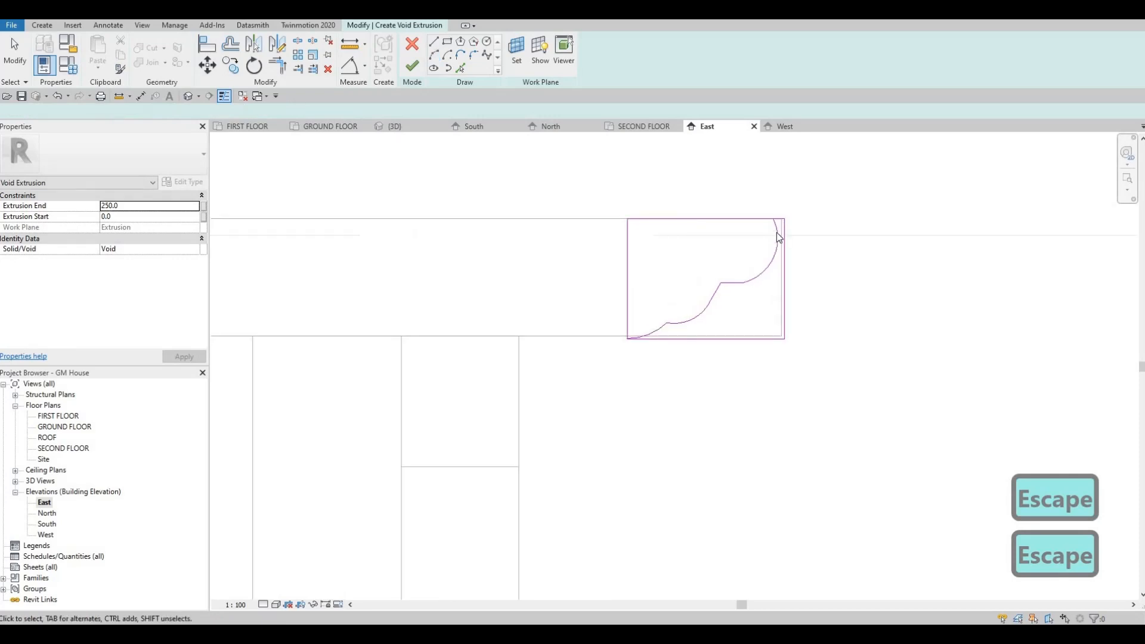
Trim the rectangle's upper edge to meet the first arc, removing the part on the rafter's inner side
key(Escape)
key(t)
key(r)
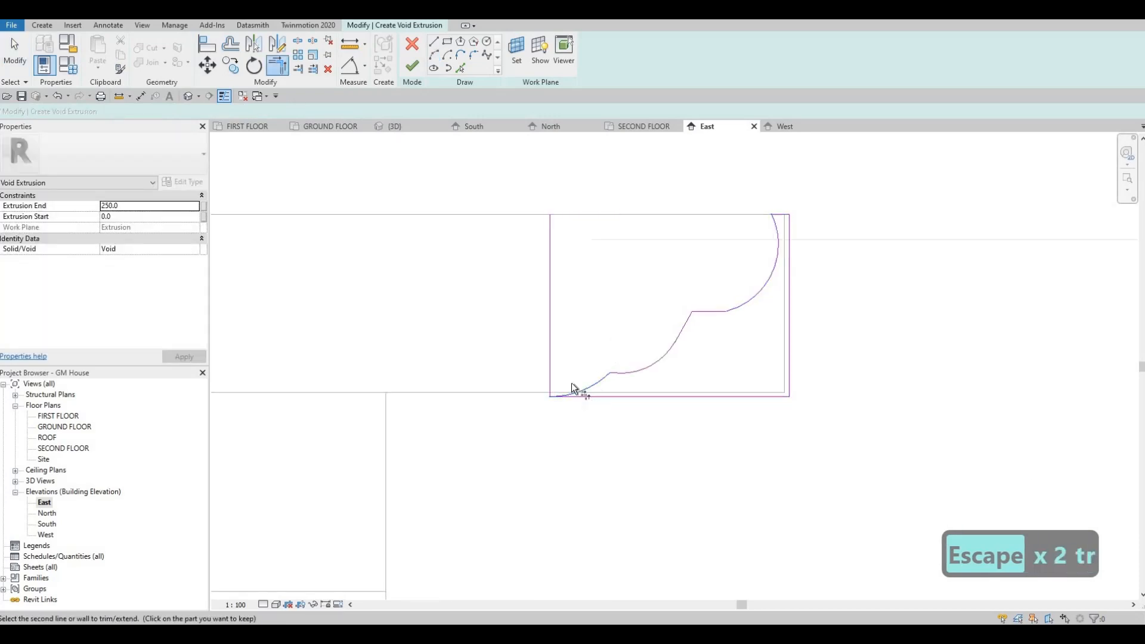
key(Escape)
key(Escape)
Delete the rectangle's inner vertical edge and finish the void extrusion sketch
click(551, 343)
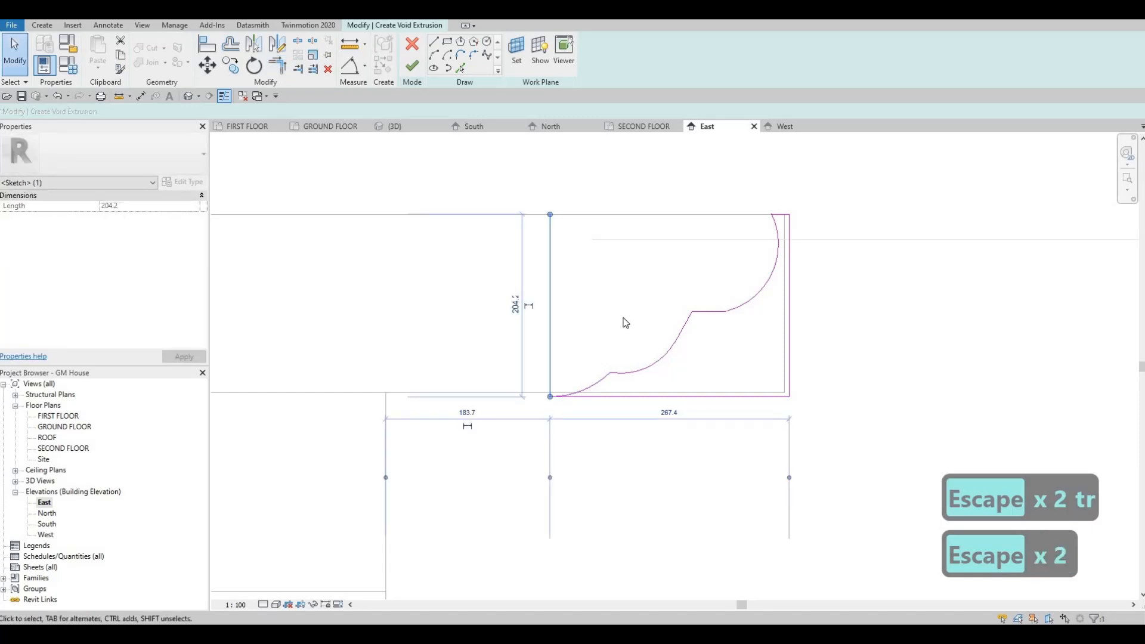
key(Delete)
scroll(592, 378, down, 1)
scroll(527, 385, up, 6)
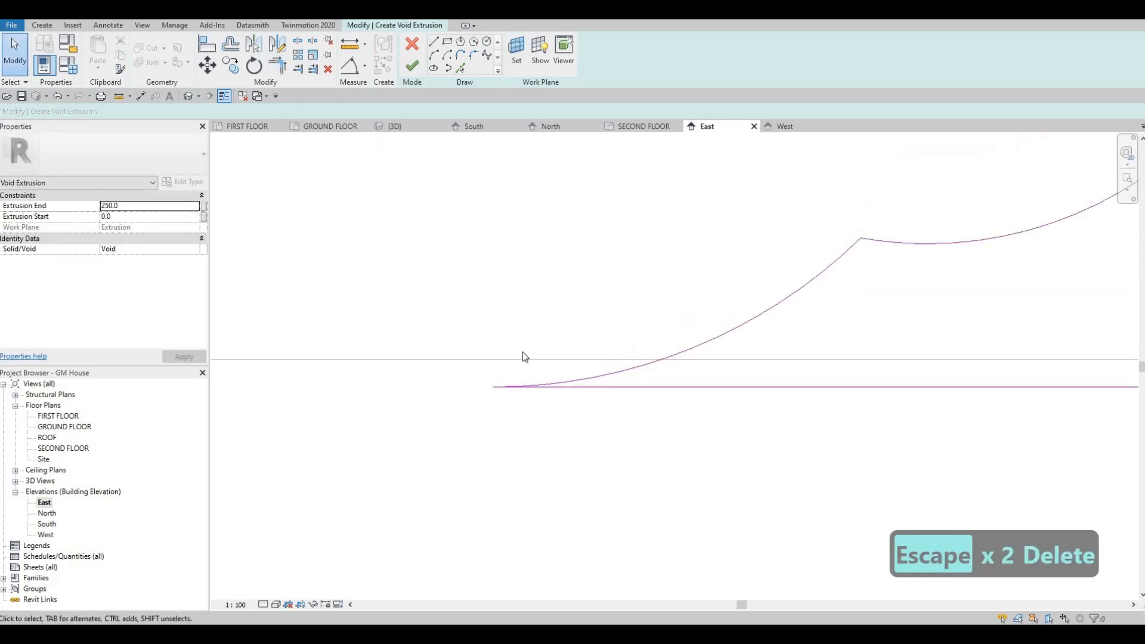
scroll(517, 308, down, 5)
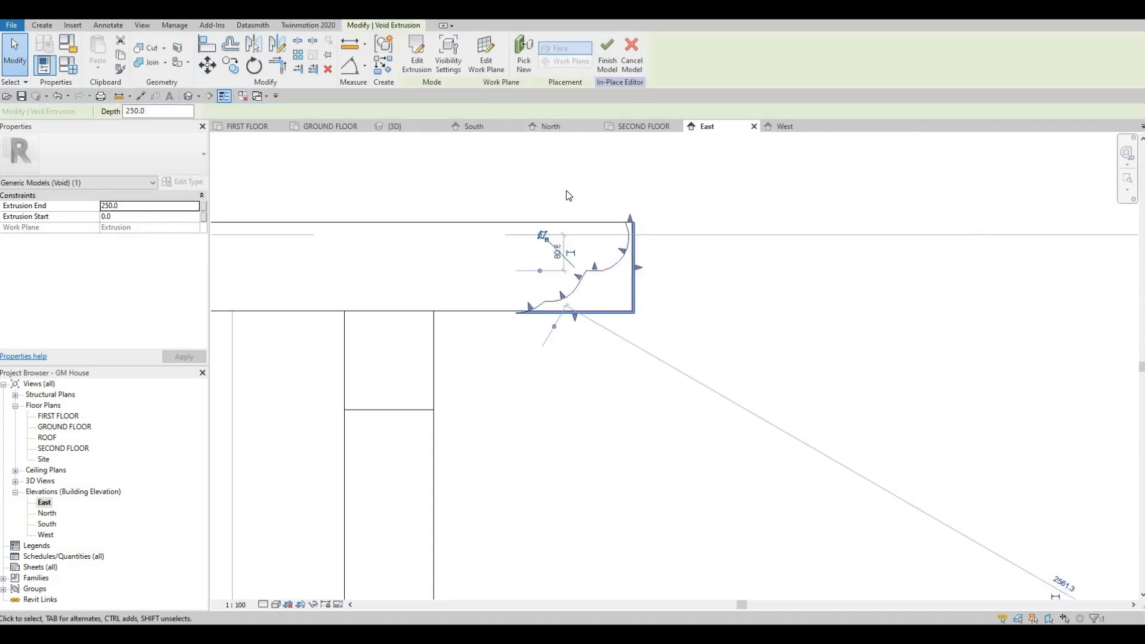
In the 3D view, stretch the void extrusion across the whole row of rafters, to a depth of about 6408 mm
click(409, 127)
scroll(543, 244, up, 2)
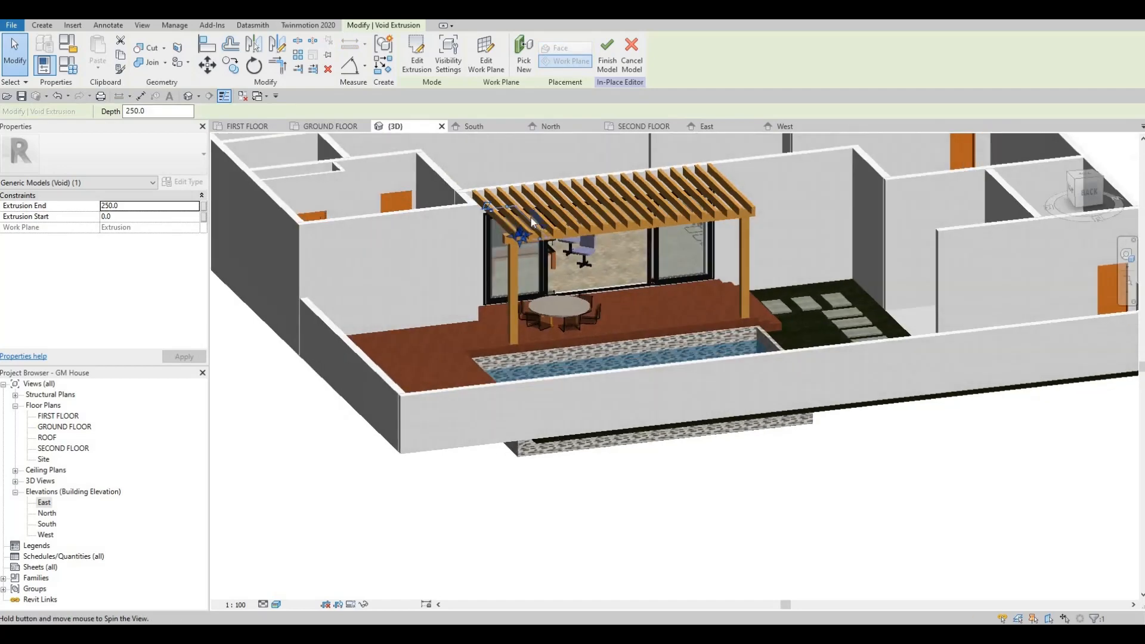
scroll(531, 217, up, 3)
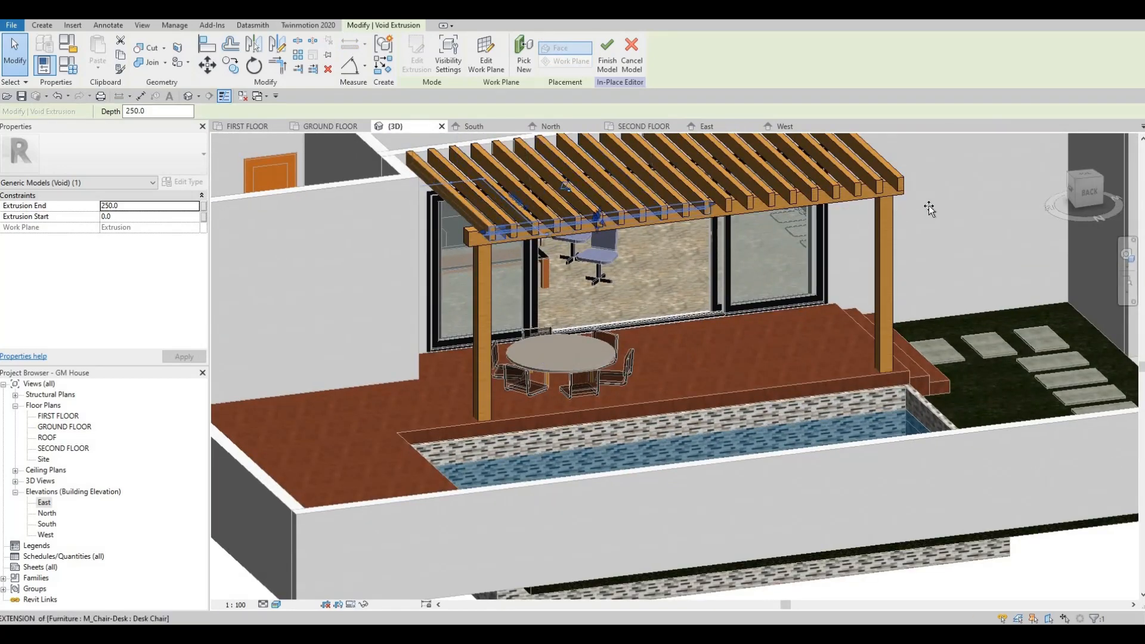
drag(928, 207, 473, 231)
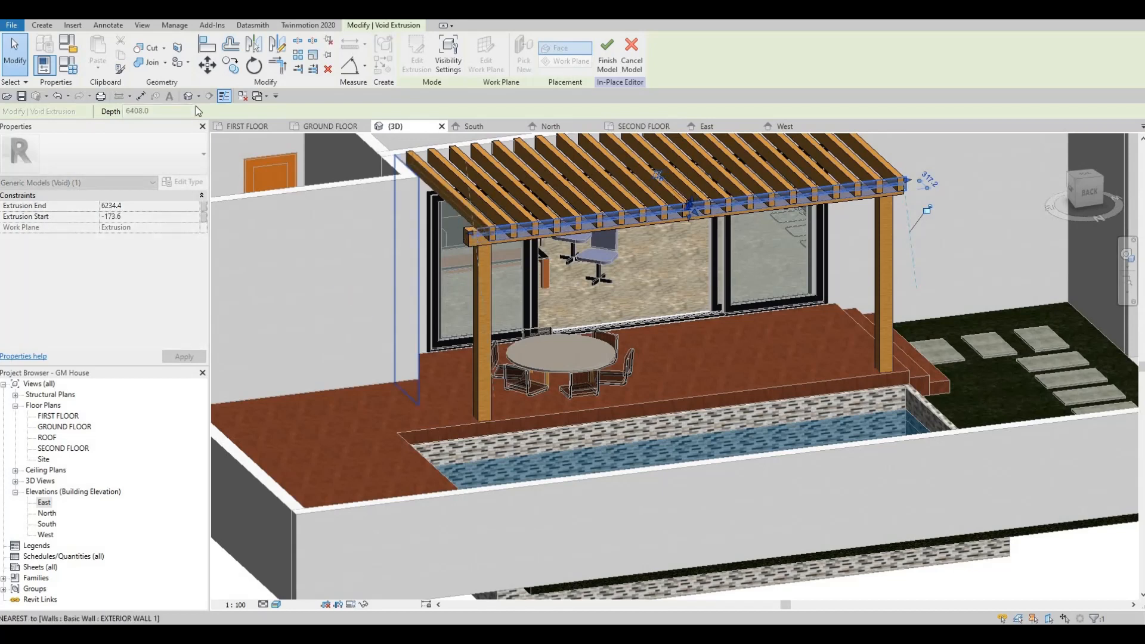
Use Cut Geometry to cut the first four rafters at the dining-table end with the void
click(152, 49)
click(207, 68)
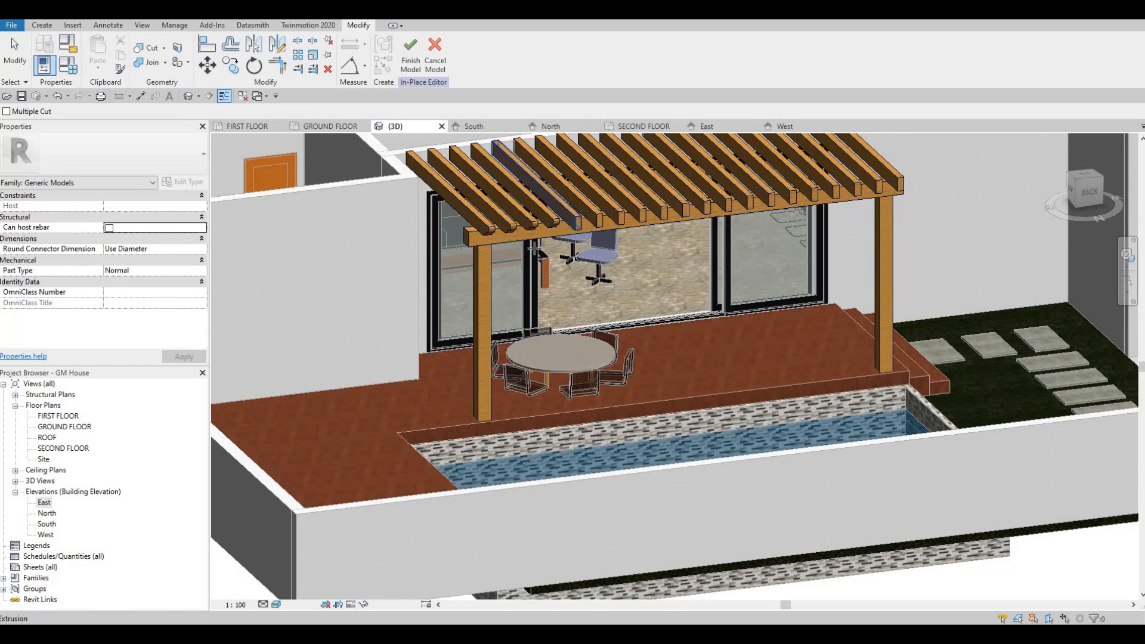
scroll(558, 235, up, 3)
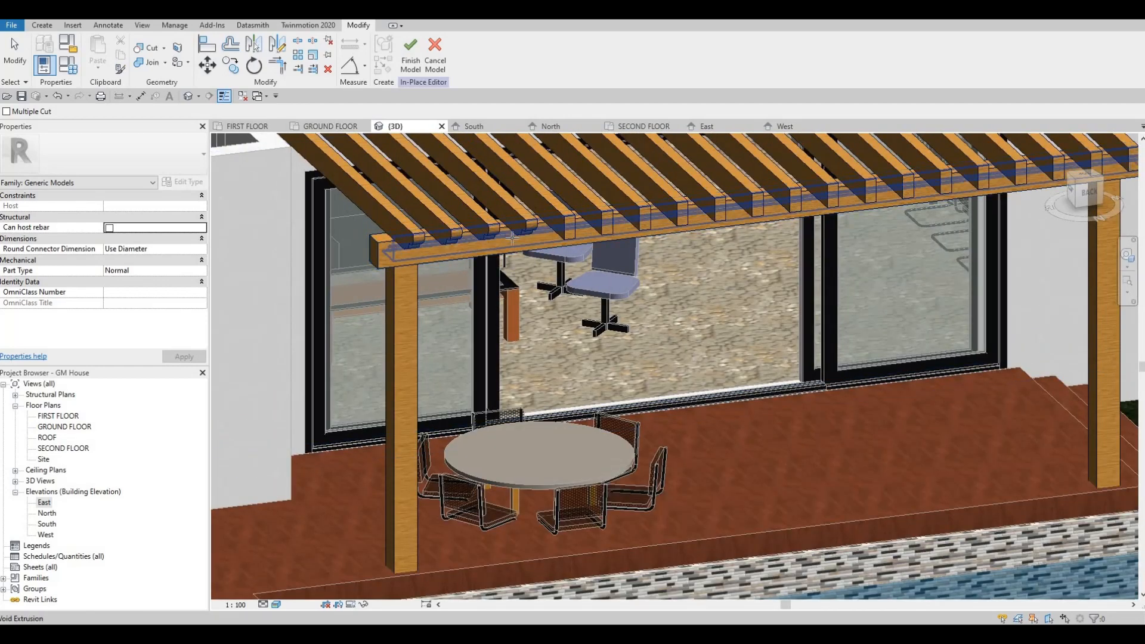
click(470, 230)
key(Escape)
key(Escape)
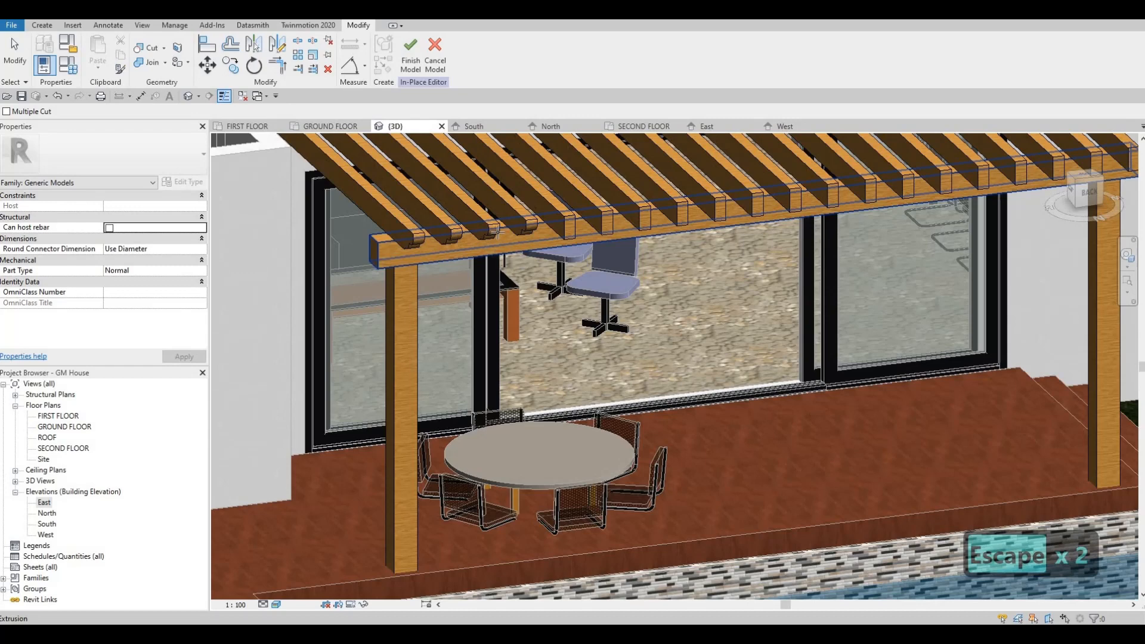
Cut the fifth through eighth rafters with the same void extrusion
click(605, 225)
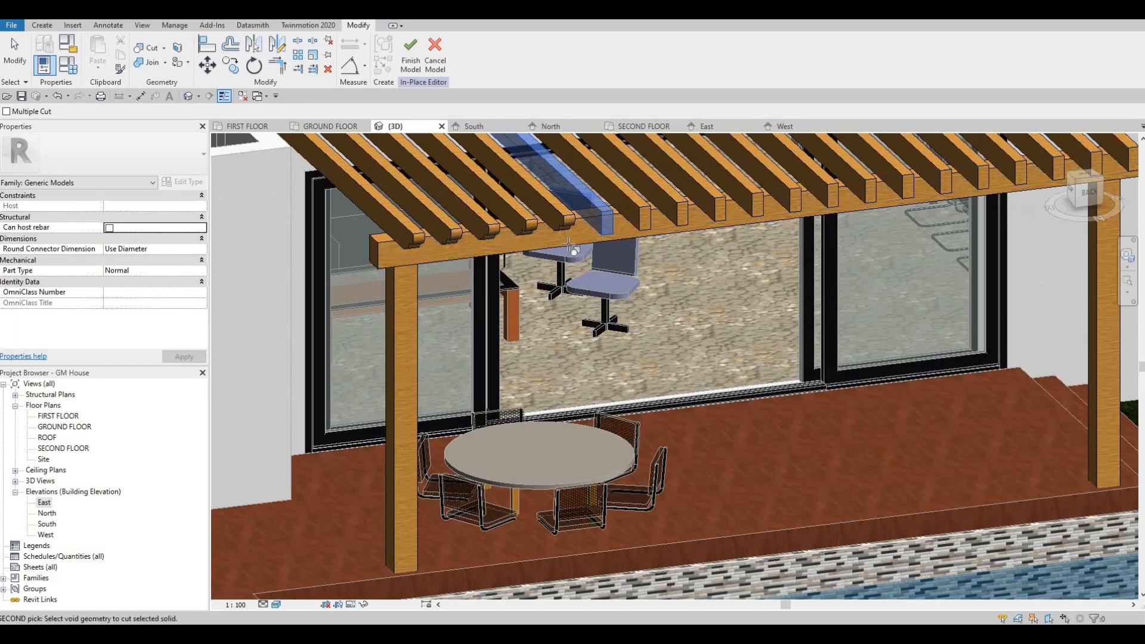
click(561, 232)
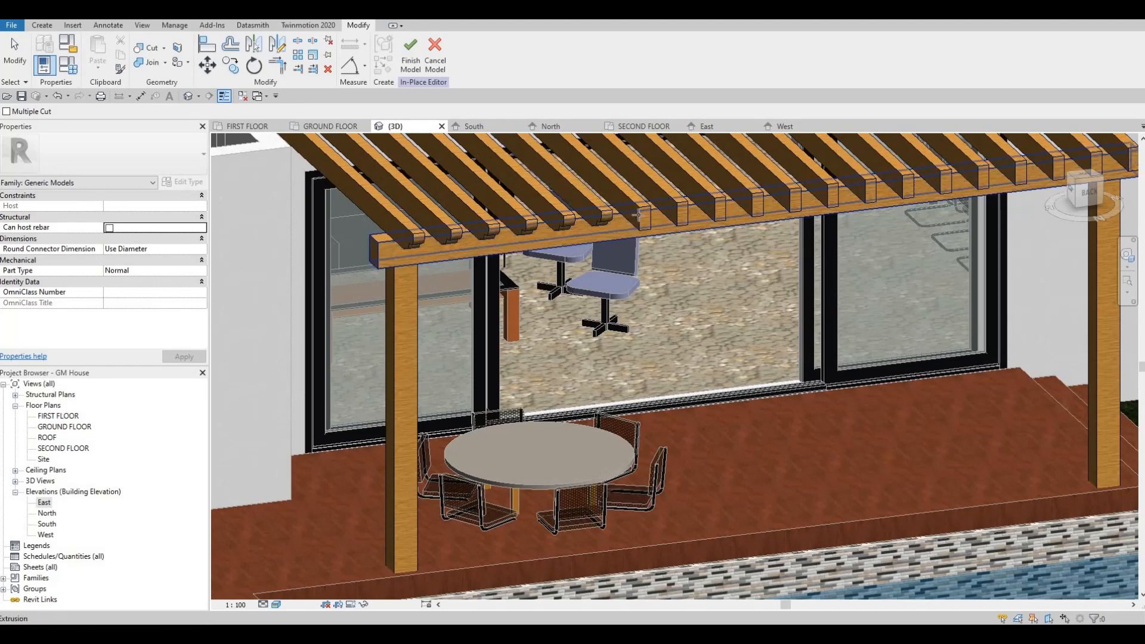
click(623, 229)
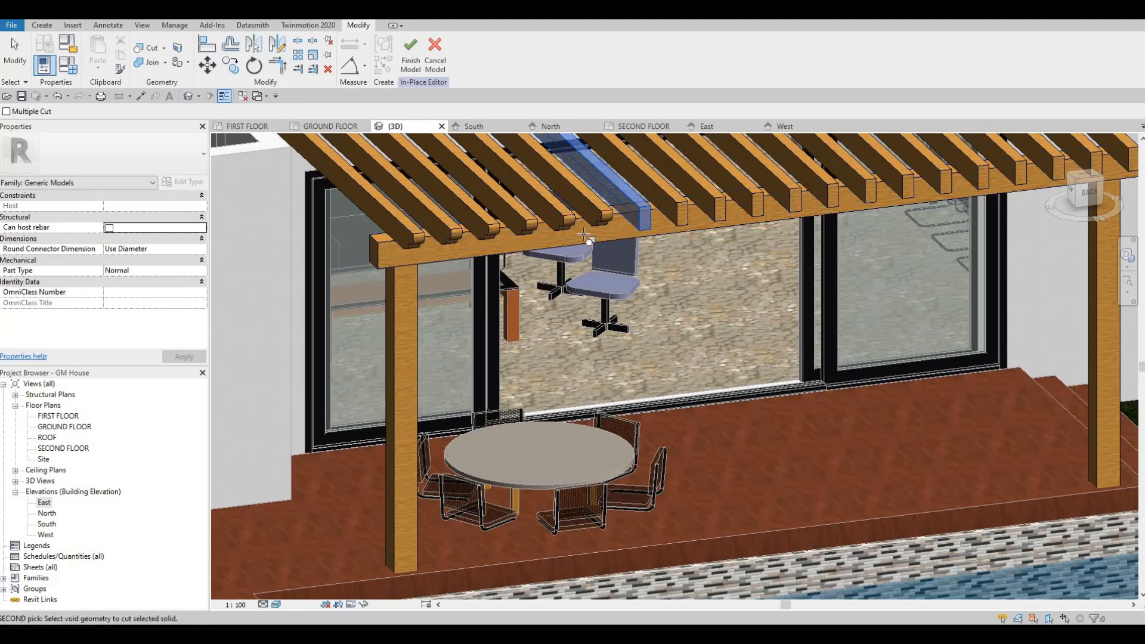
click(562, 231)
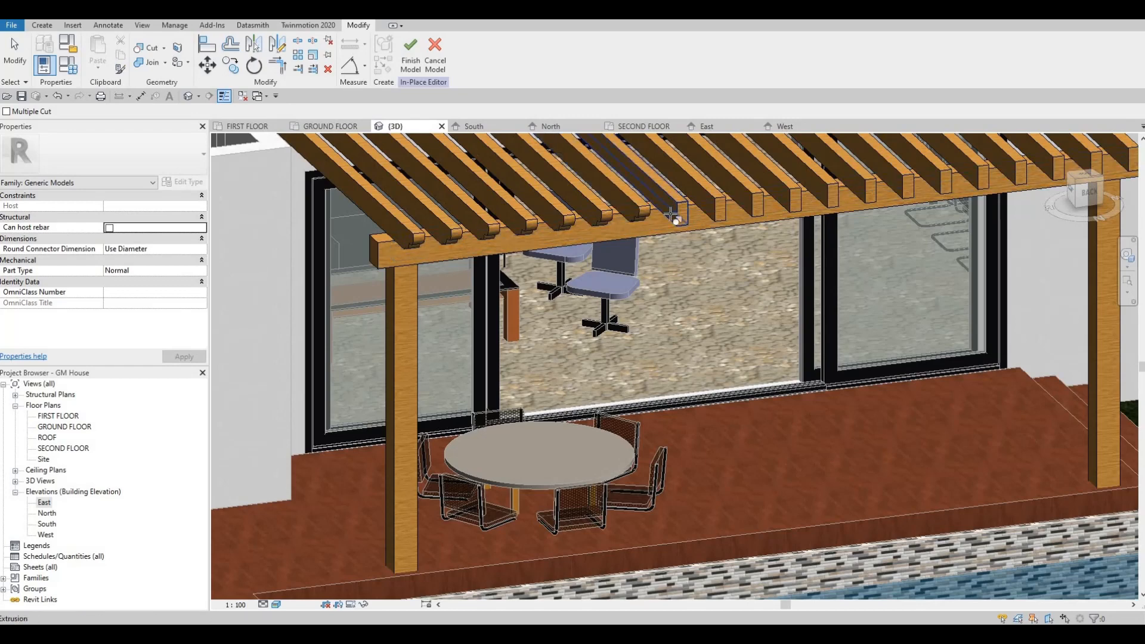
click(640, 231)
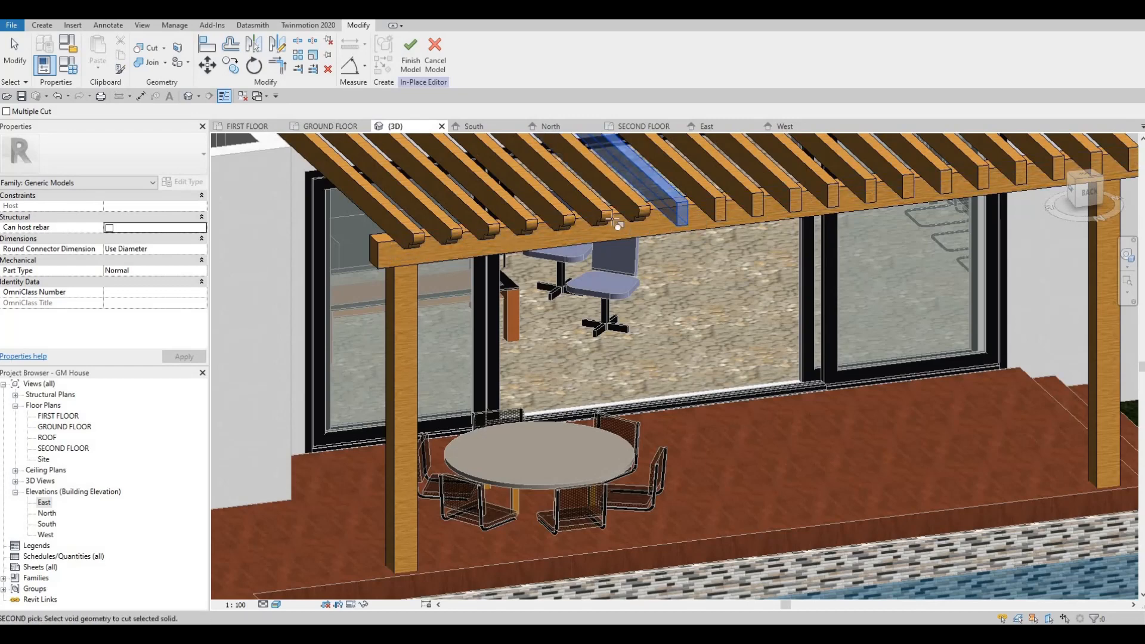
click(719, 202)
click(675, 225)
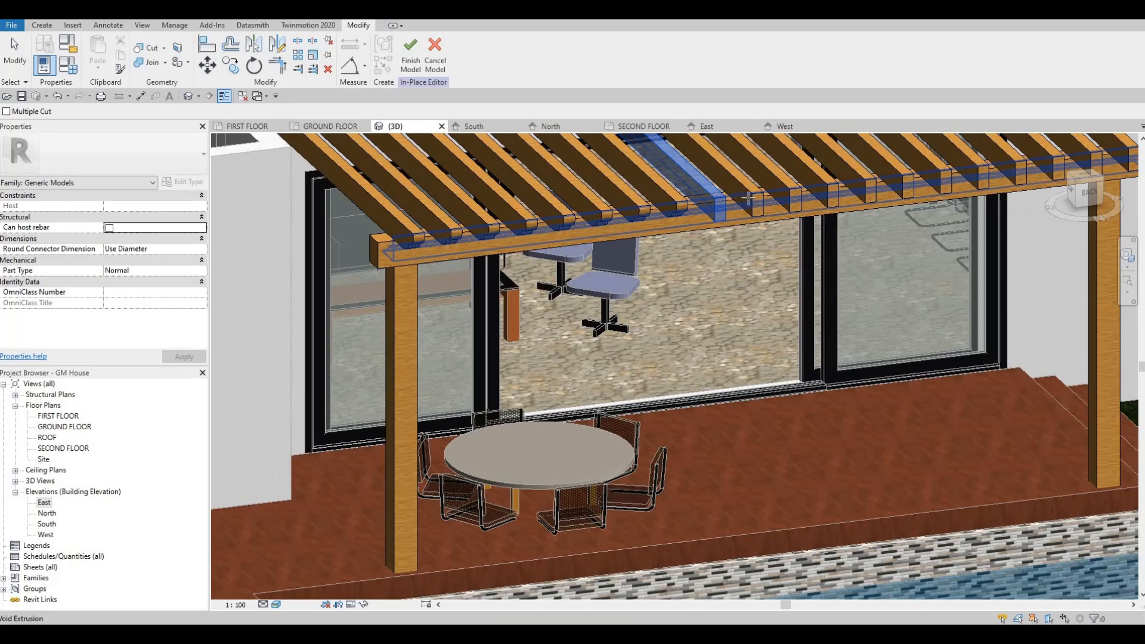
Cut the ninth through twelfth rafters with the void extrusion
click(747, 199)
click(742, 204)
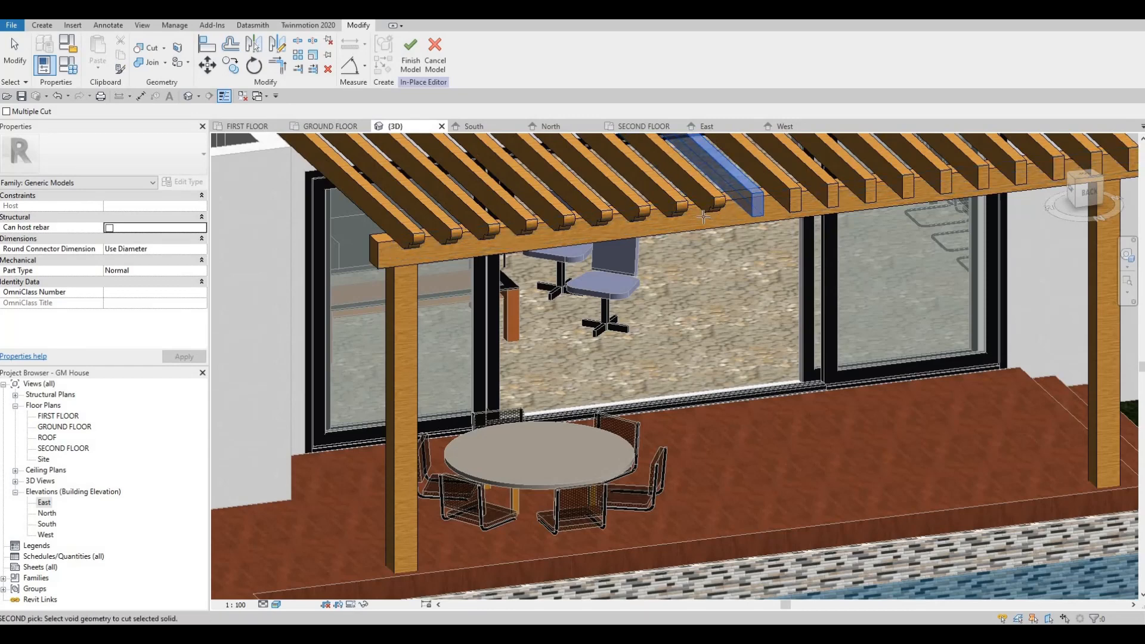
click(703, 217)
click(790, 194)
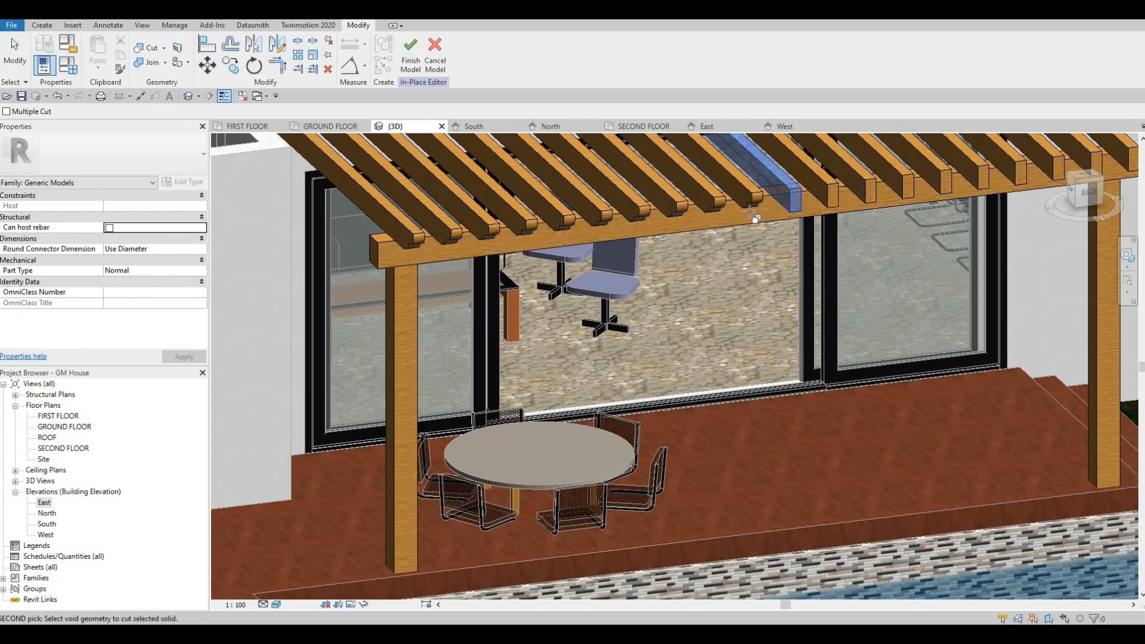
click(751, 208)
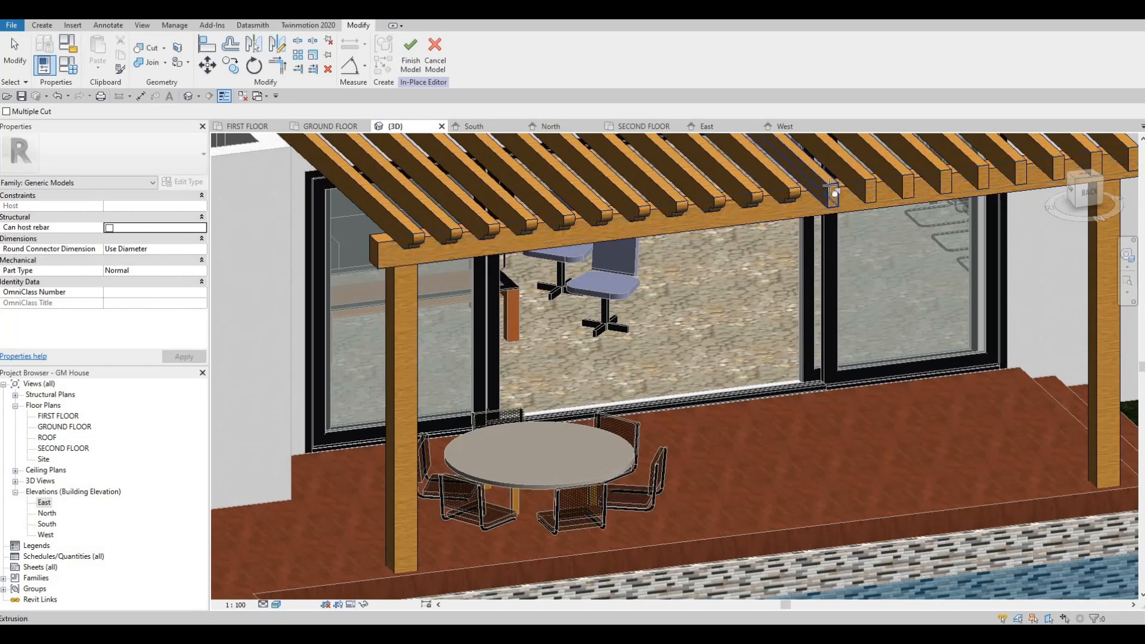
click(795, 206)
click(806, 213)
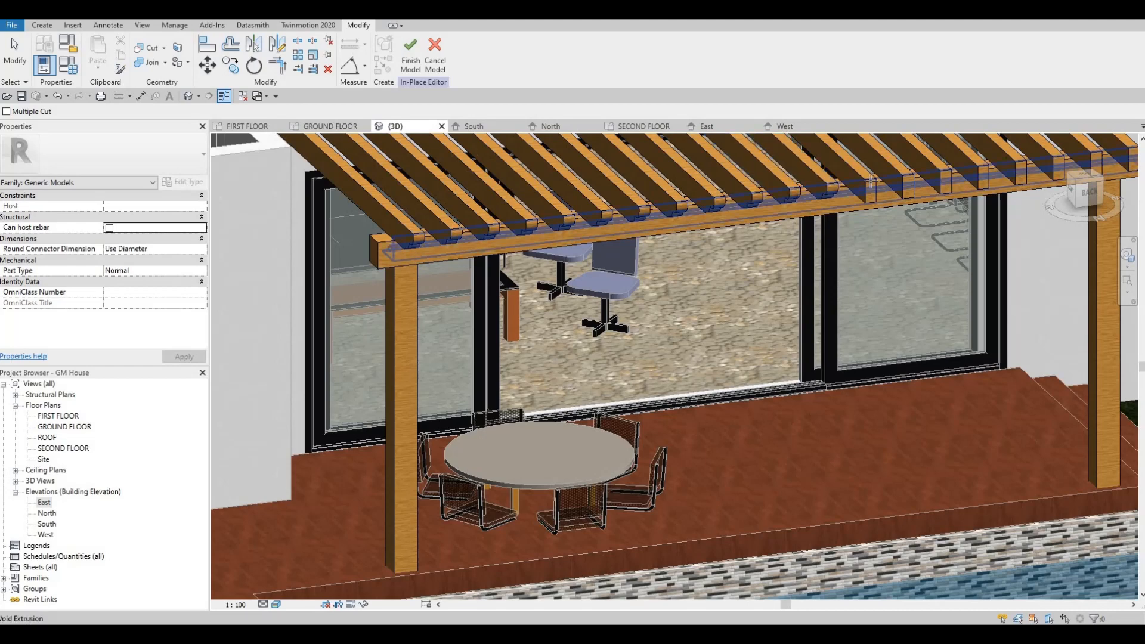
Cut the thirteenth, fourteenth and fifteenth rafters with the void extrusion
click(828, 204)
click(876, 203)
click(880, 199)
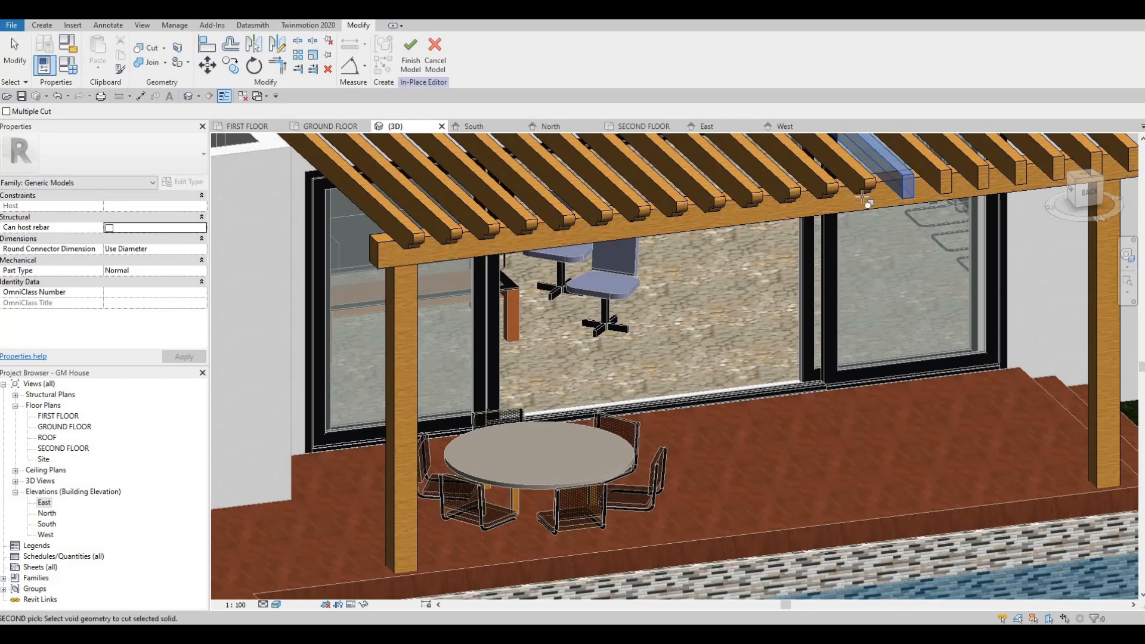
middle_drag(833, 218, 777, 220)
click(824, 202)
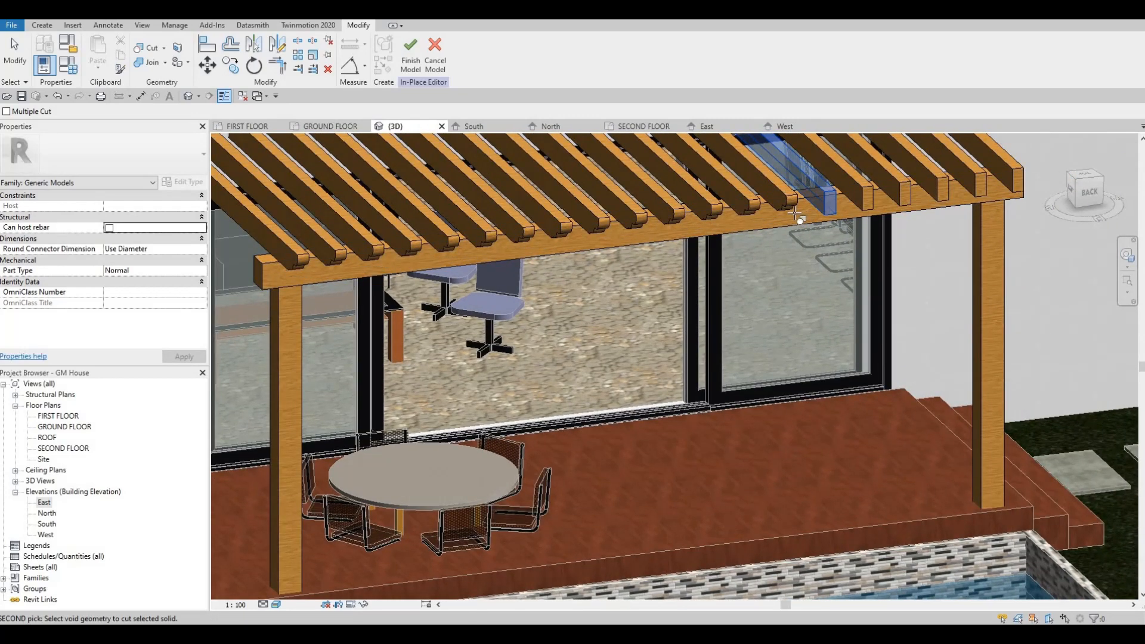
click(826, 208)
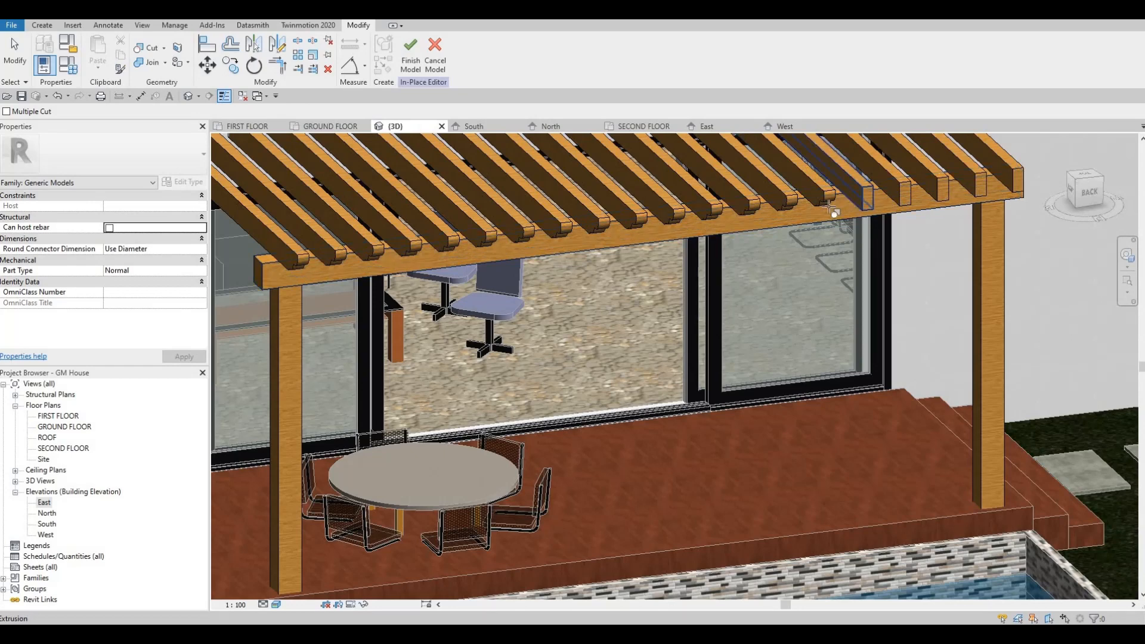
Cut the remaining rafters, sixteenth through twentieth, with the void and end the Cut Geometry command
click(868, 195)
click(882, 202)
click(866, 202)
click(938, 188)
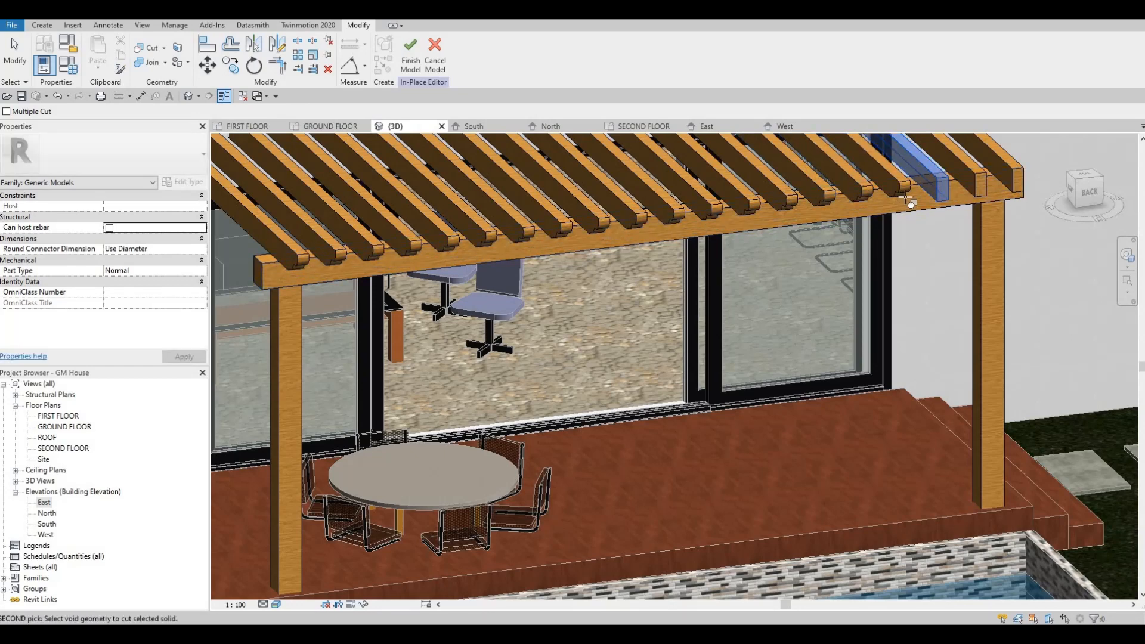
click(982, 182)
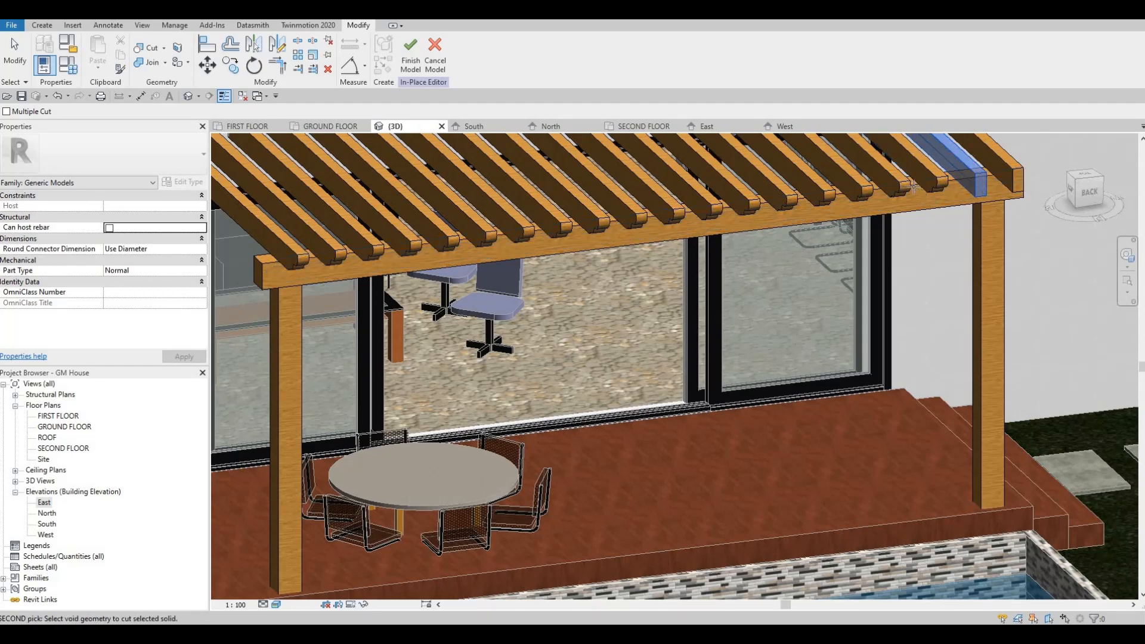
click(1005, 169)
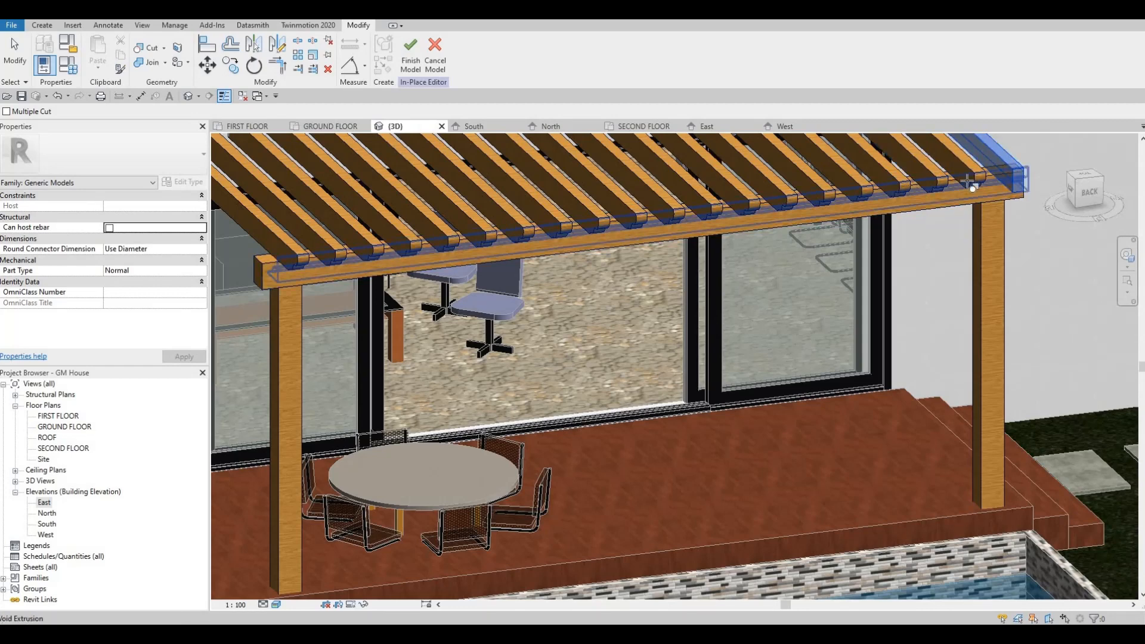
key(Escape)
key(Escape)
Check the shaped rafter ends and finish the in-place pergola model
shift+middle_drag(753, 255, 406, 217)
scroll(482, 231, up, 8)
shift+middle_drag(505, 210, 607, 275)
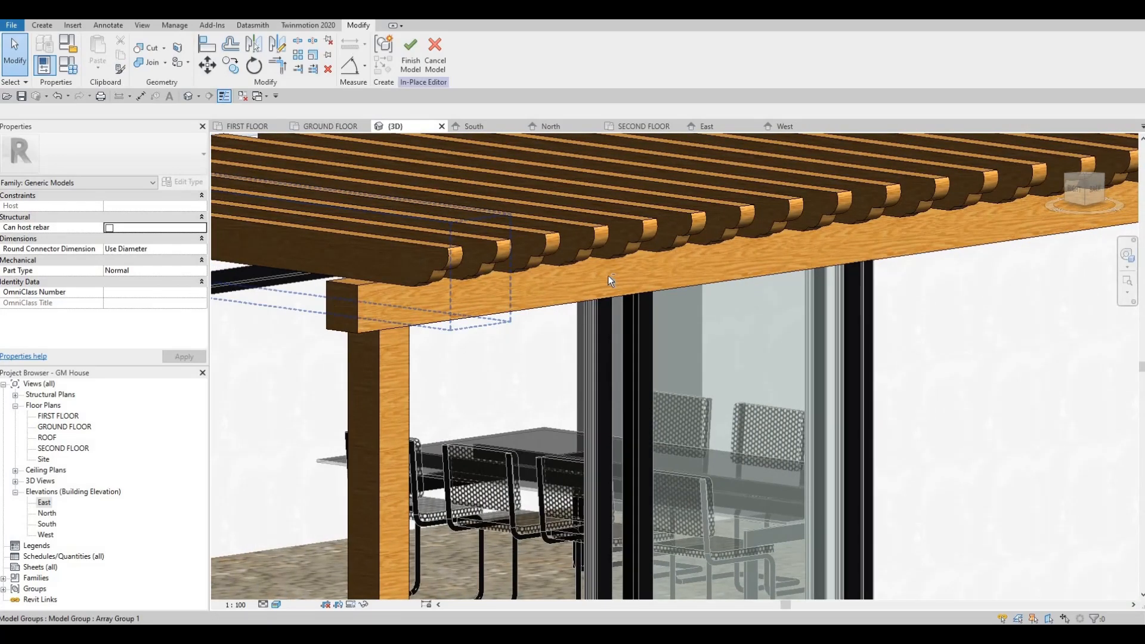
scroll(419, 310, down, 8)
shift+middle_drag(419, 309, 349, 322)
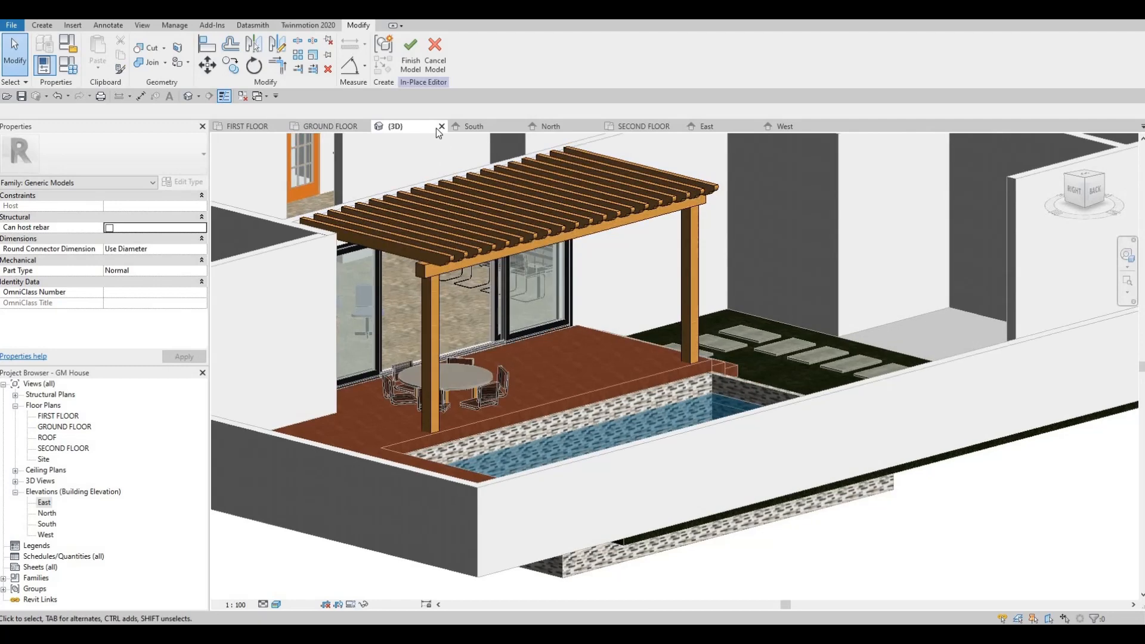
click(411, 61)
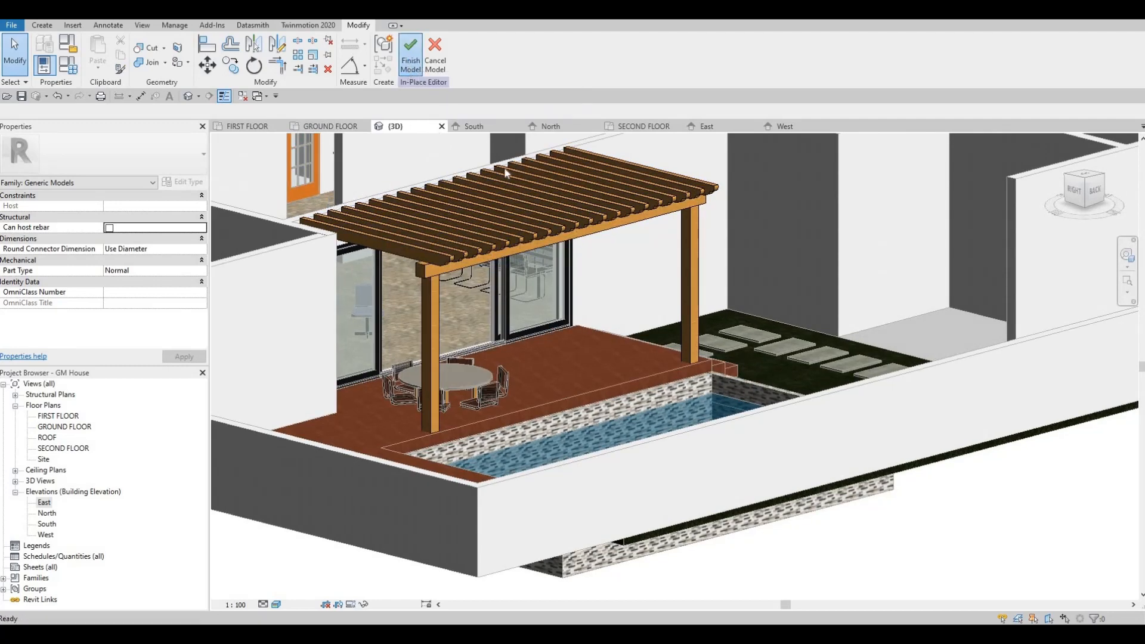
Look over the finished pergola and open the GROUND FLOOR plan
shift+middle_drag(530, 327, 81, 428)
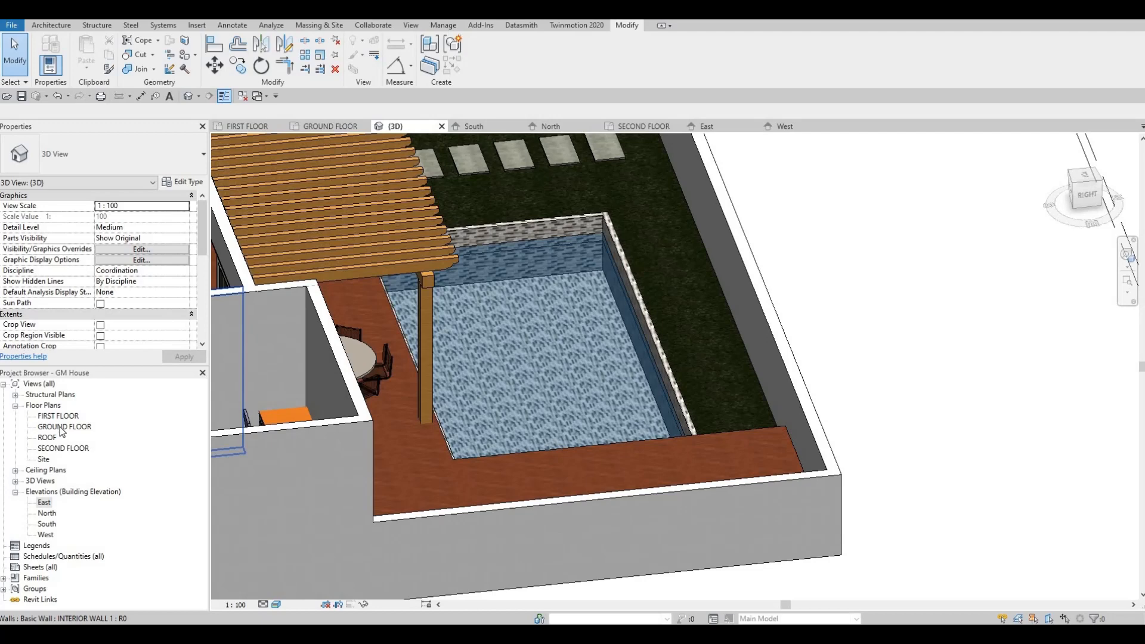
double_click(61, 427)
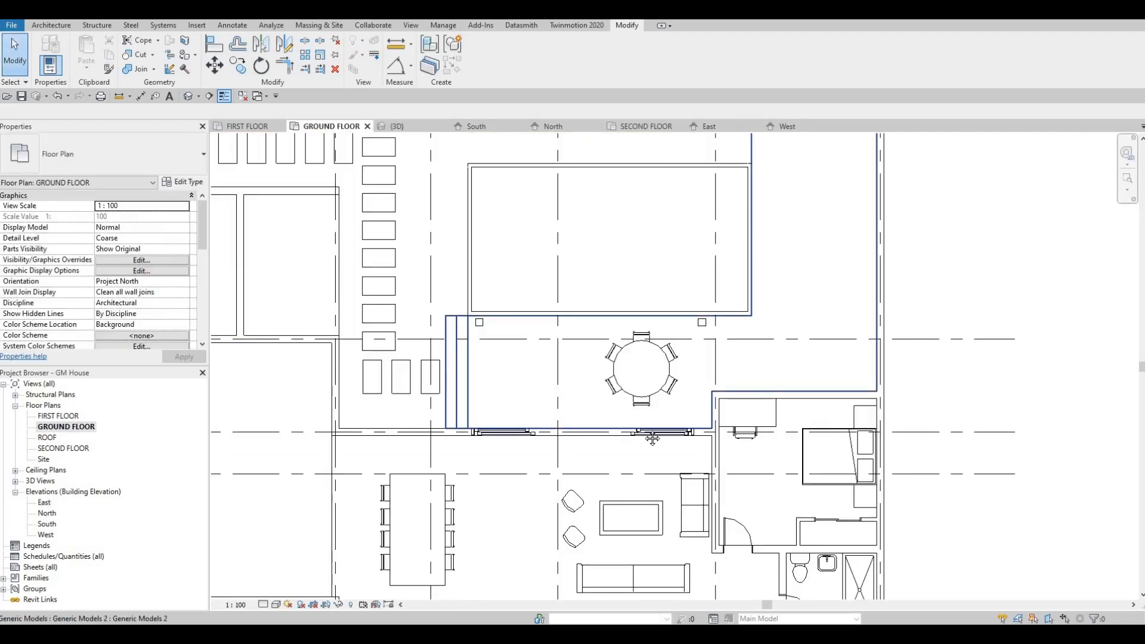
scroll(652, 438, down, 4)
key(F1)
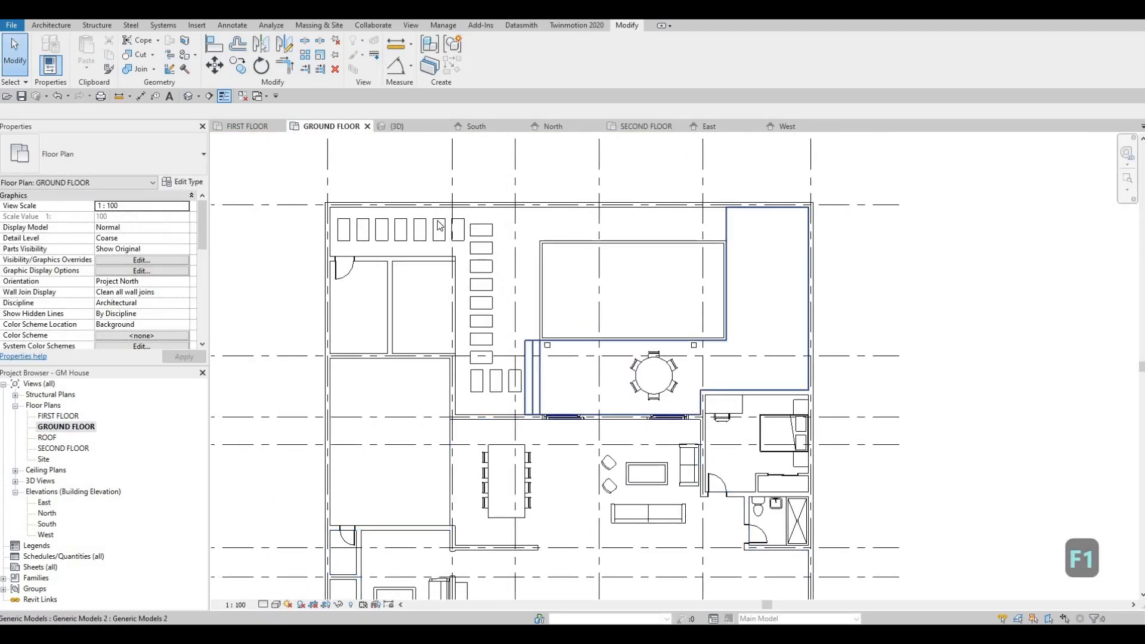
Load the M_Washer_Dryer_Combo family from the library's Specialty Equipment, Domestic, Mid-Range folder
click(196, 25)
click(490, 66)
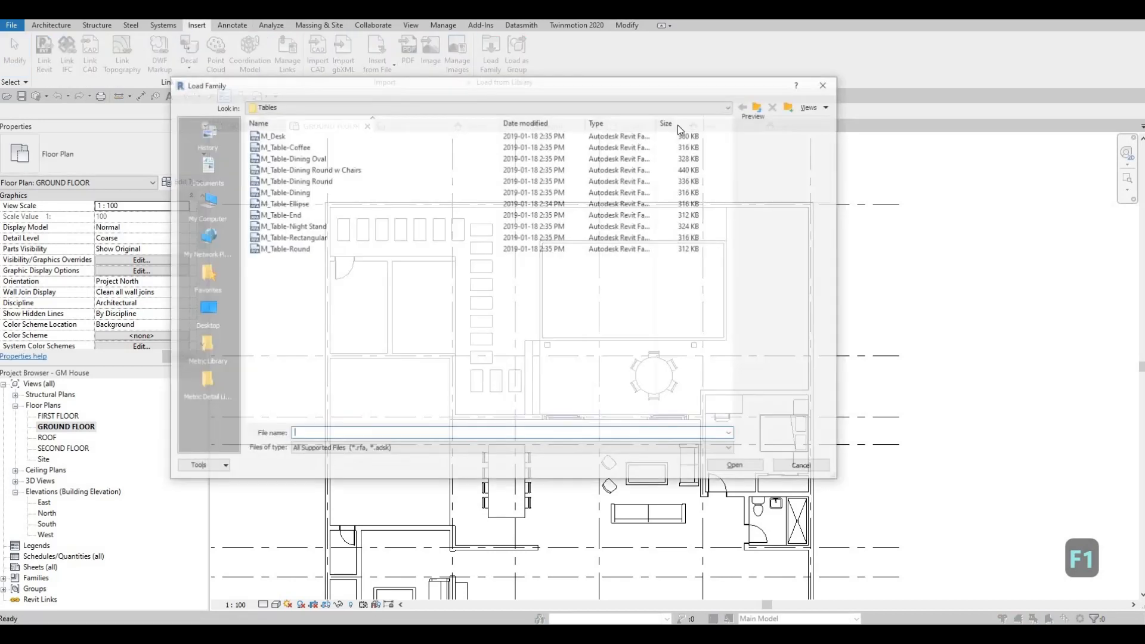
click(760, 108)
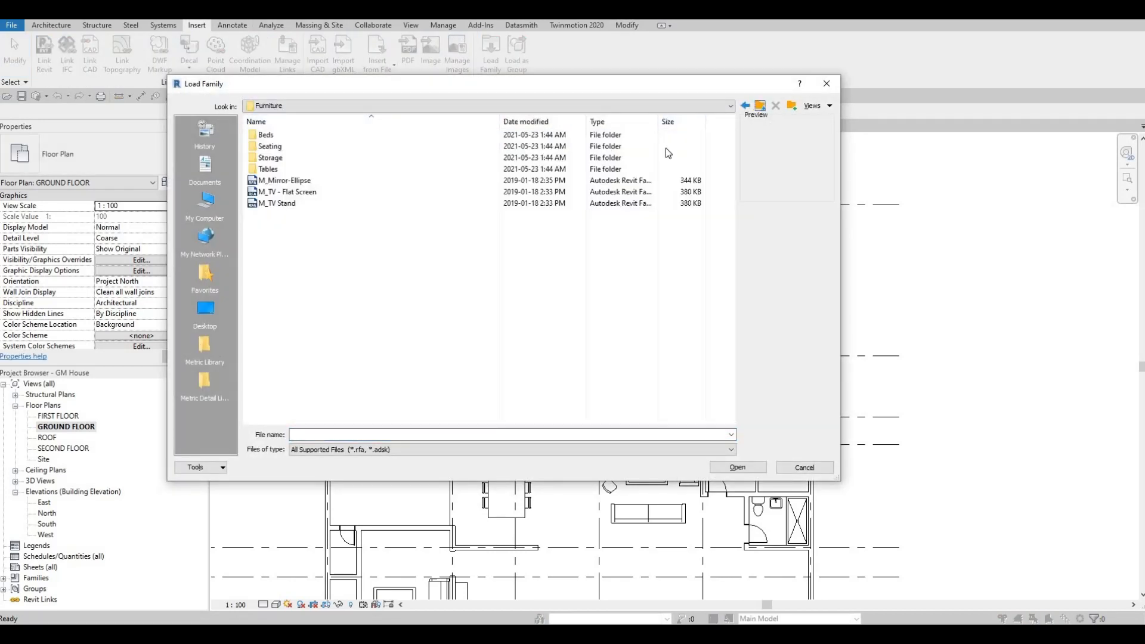
key(BackSpace)
scroll(403, 274, down, 4)
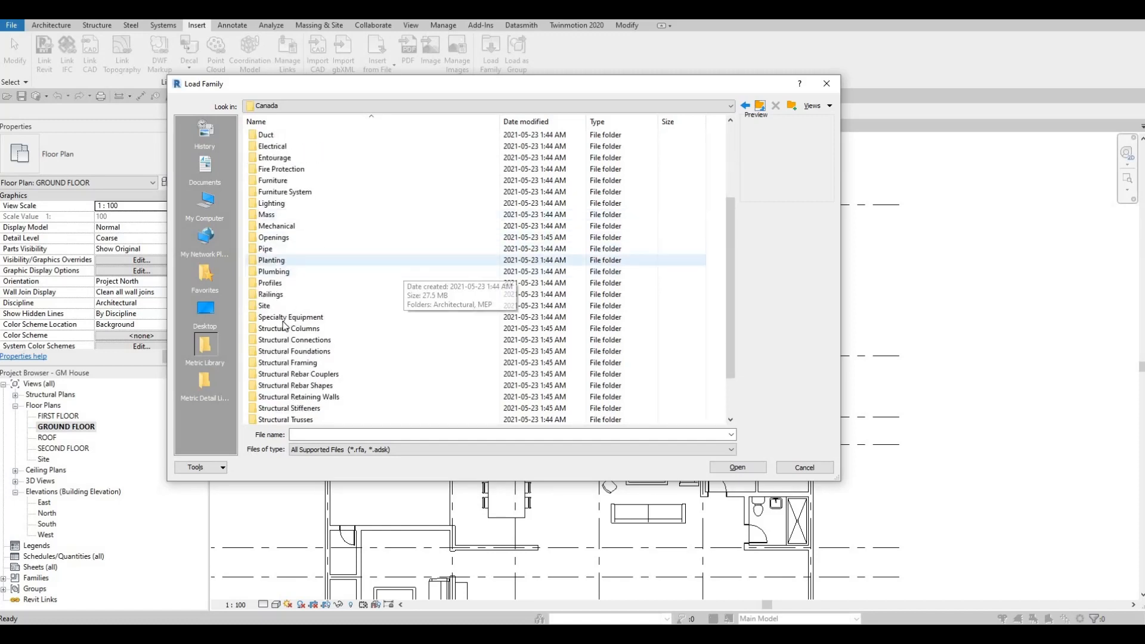
double_click(286, 318)
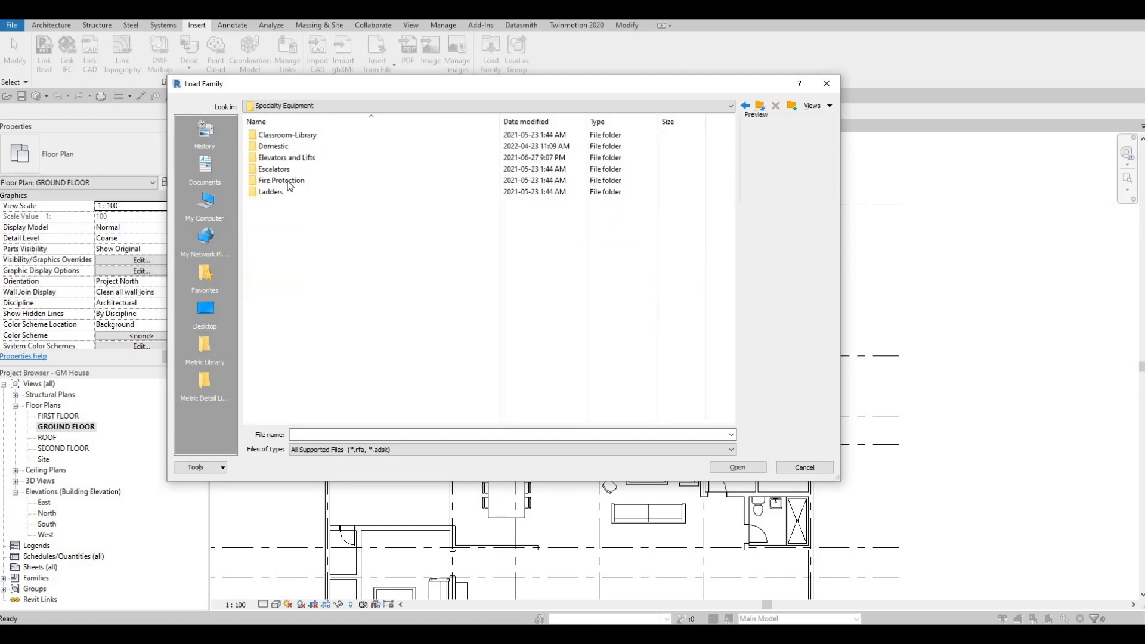
double_click(298, 148)
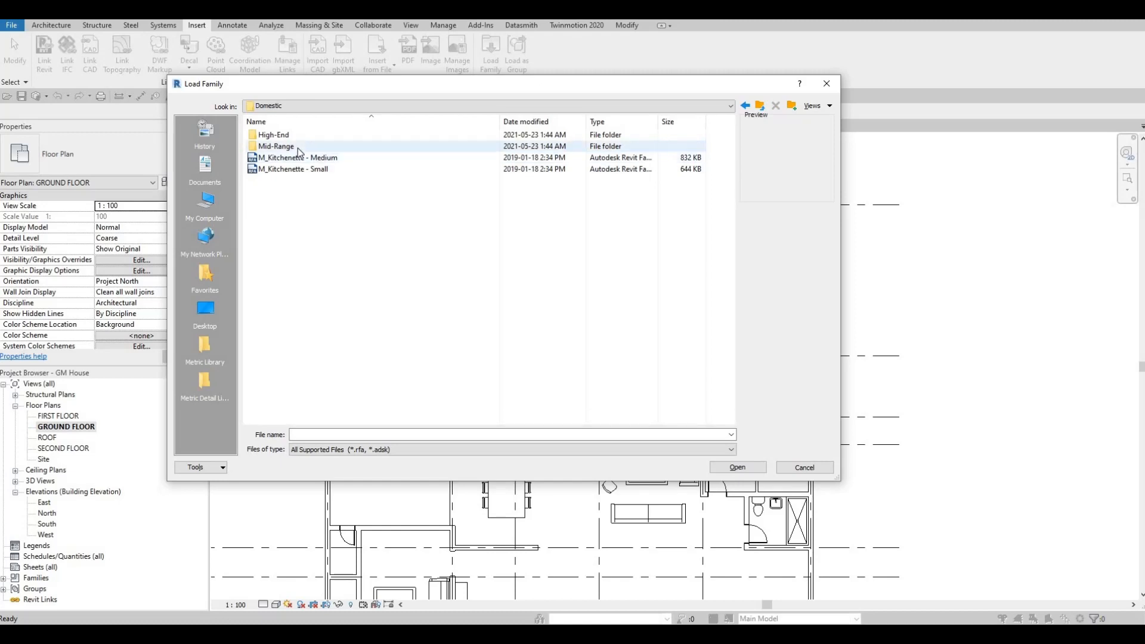
double_click(298, 148)
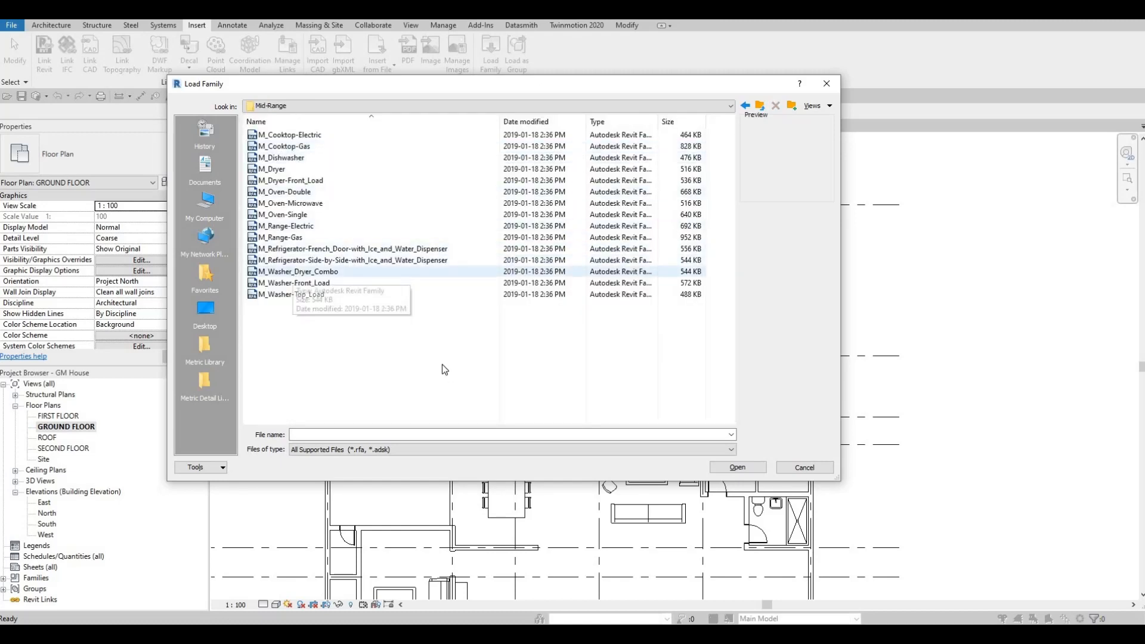
click(301, 271)
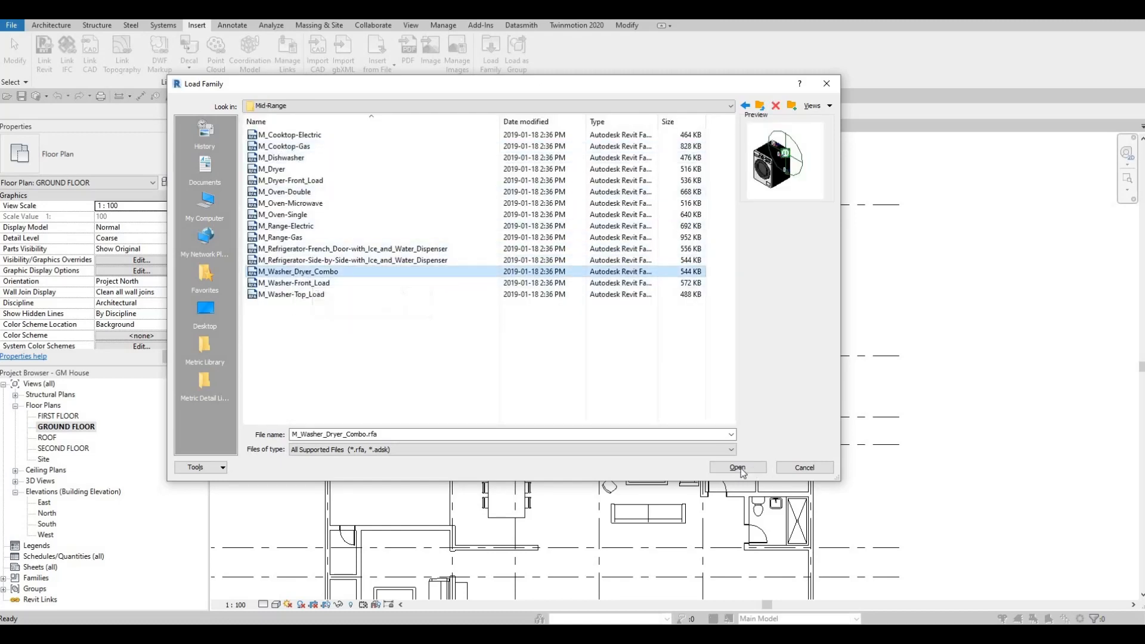
key(Return)
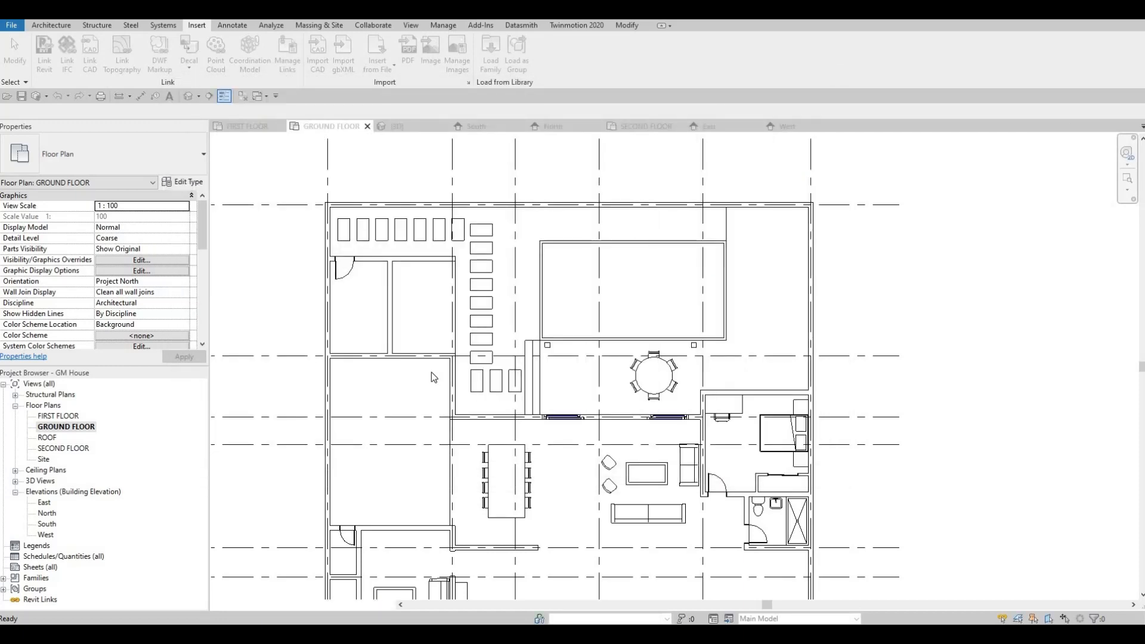
Place a rotated 600mm washer dryer against the partition in the lower-right corner of the small room with the door beside the stepping stones
key(c)
key(m)
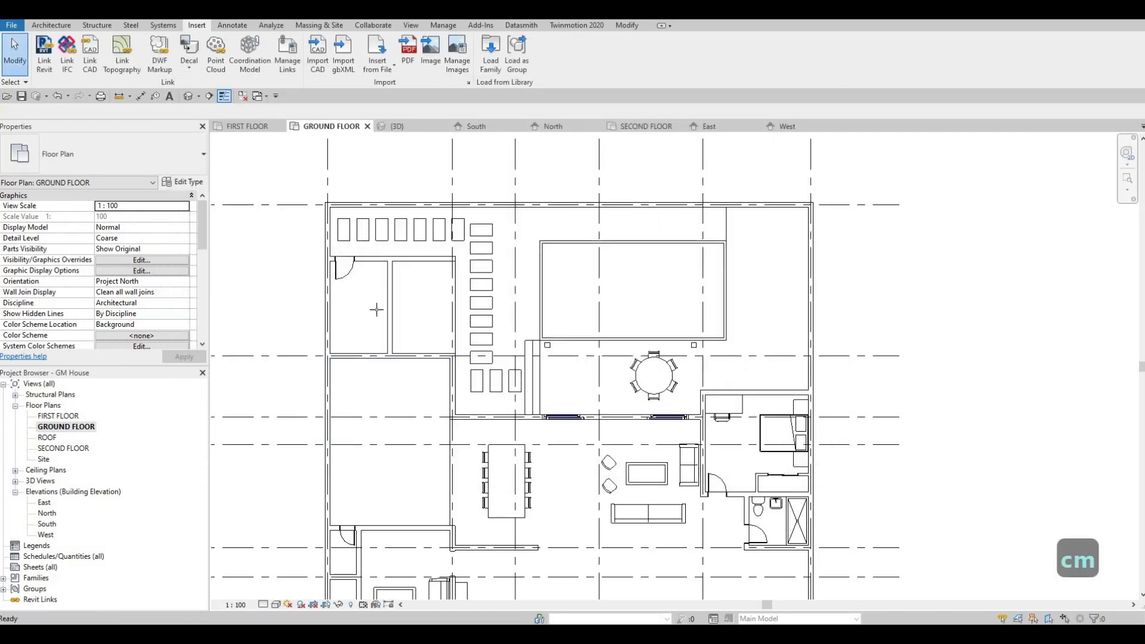
scroll(364, 307, up, 2)
scroll(376, 325, up, 2)
key(space)
key(space)
key(space)
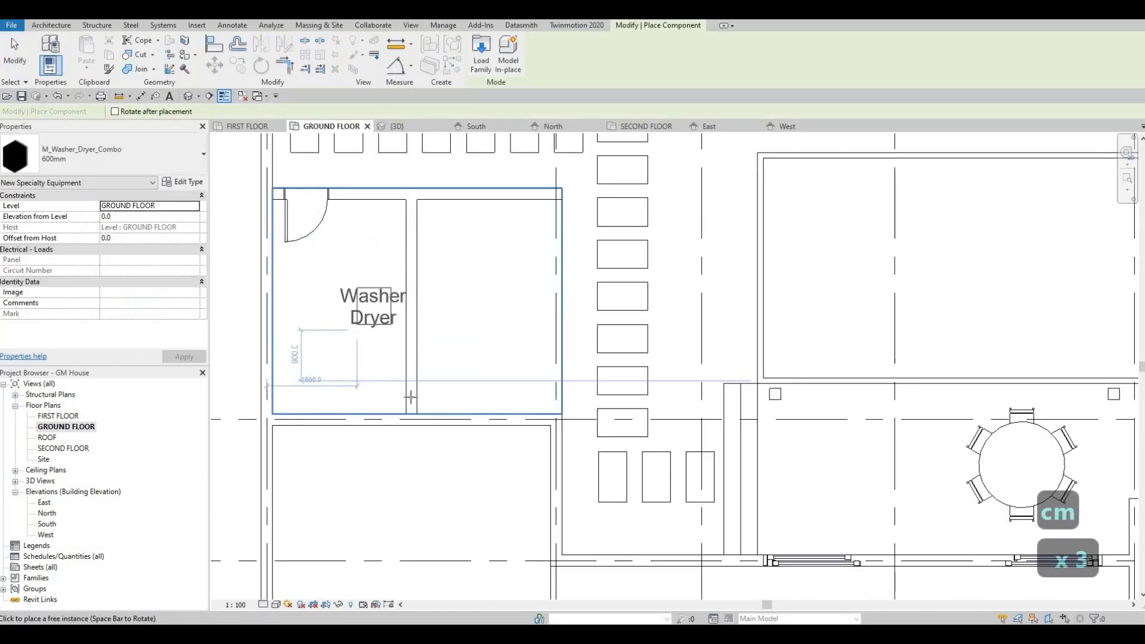
scroll(409, 396, up, 2)
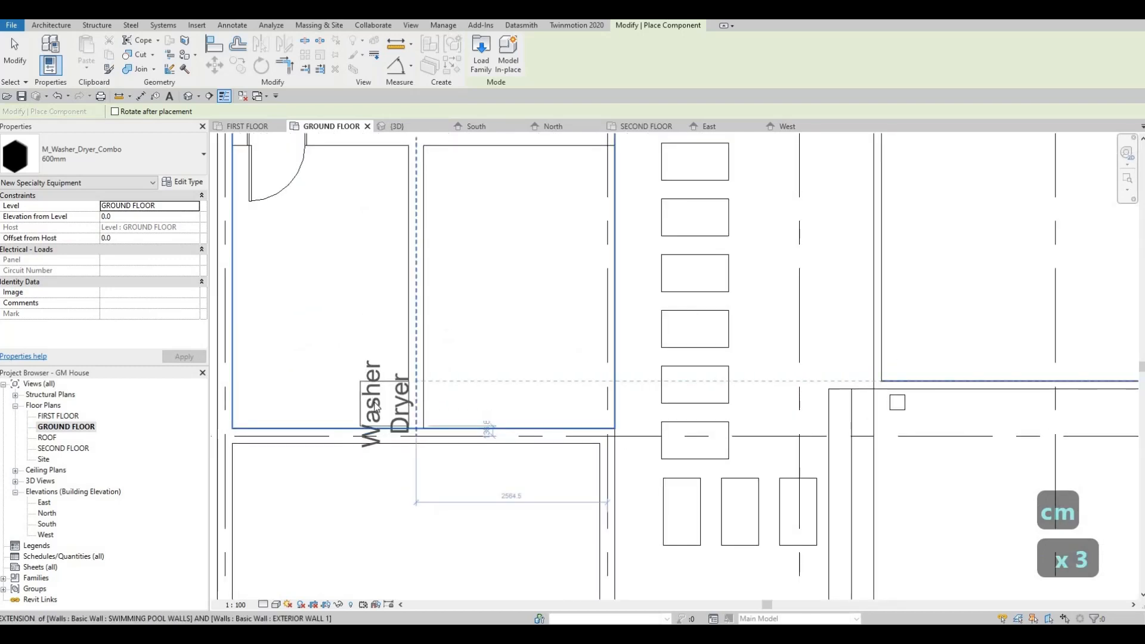
click(376, 407)
key(Escape)
key(Escape)
key(Escape)
Copy the washer dryer directly above itself along the partition, corner to corner
click(385, 389)
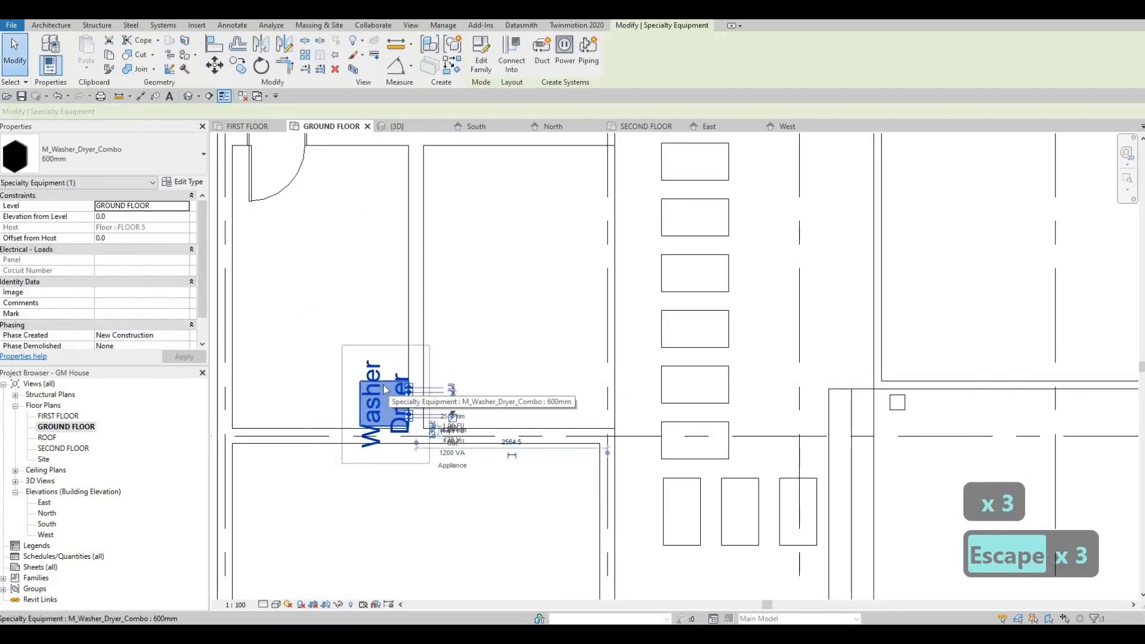
key(c)
key(o)
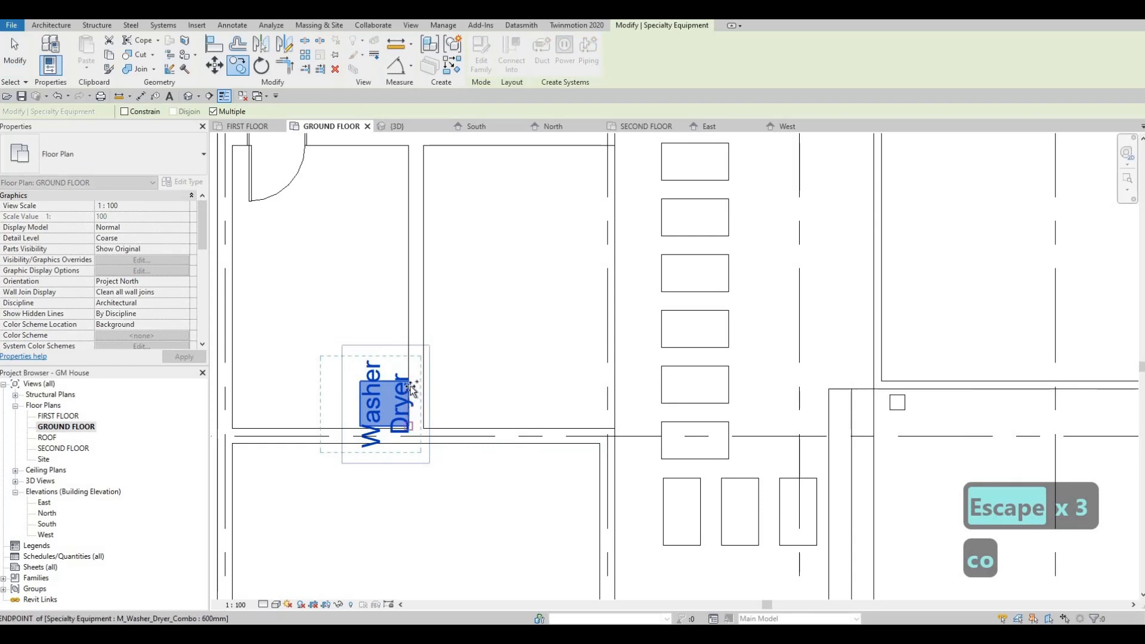
click(409, 425)
click(408, 382)
key(Escape)
key(Escape)
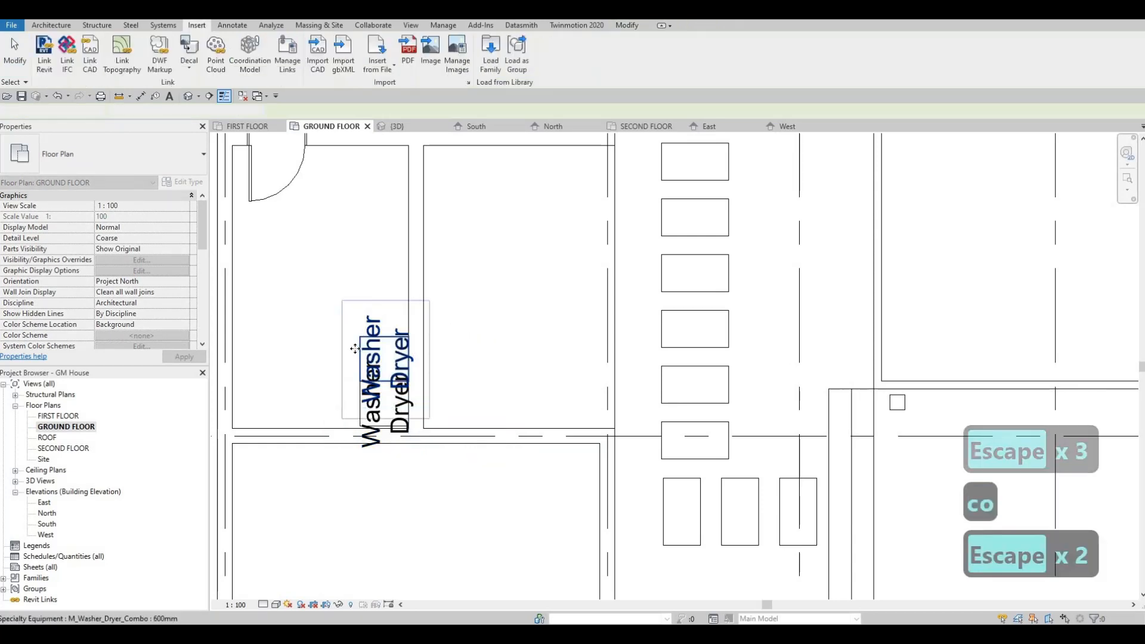
Turn off Show Label in the 600mm washer dryer's type properties
click(357, 370)
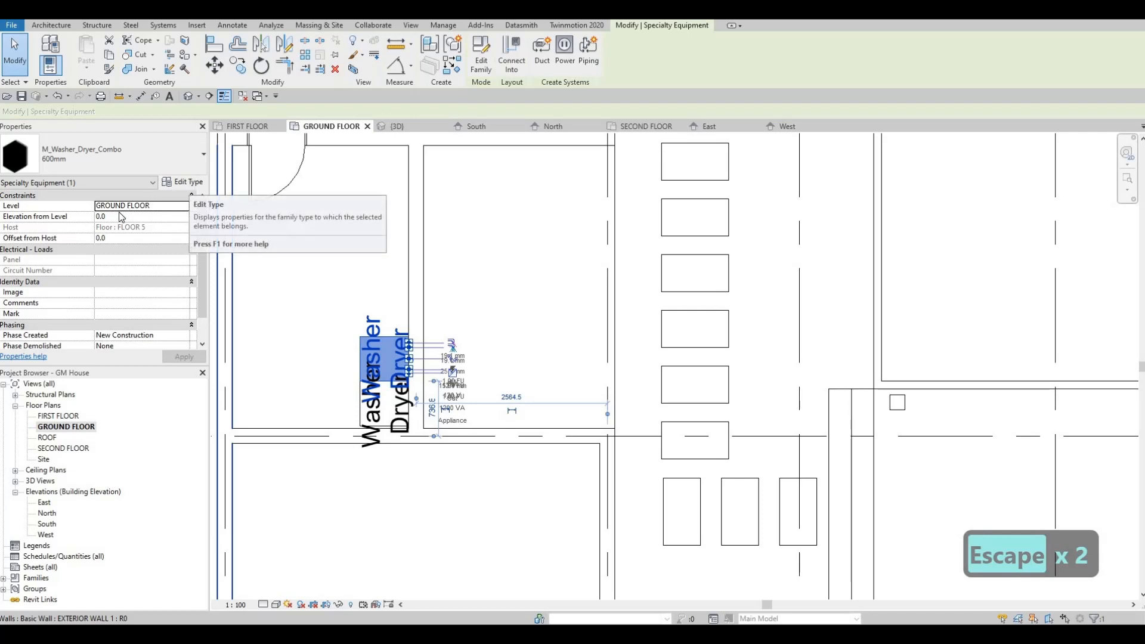
click(183, 182)
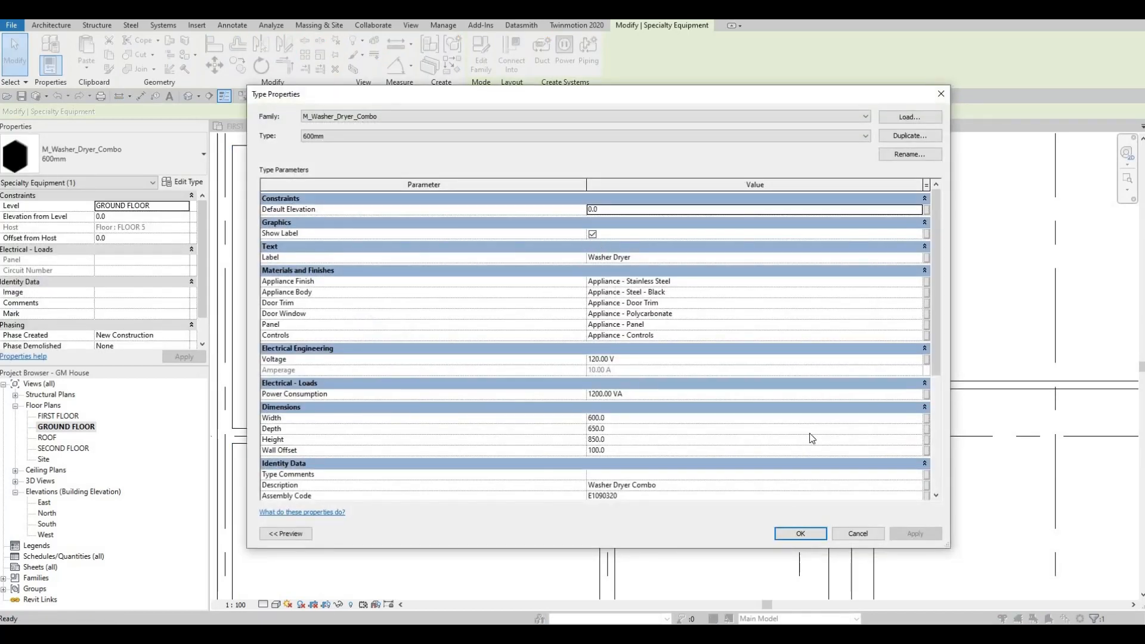
click(592, 234)
click(903, 532)
click(797, 530)
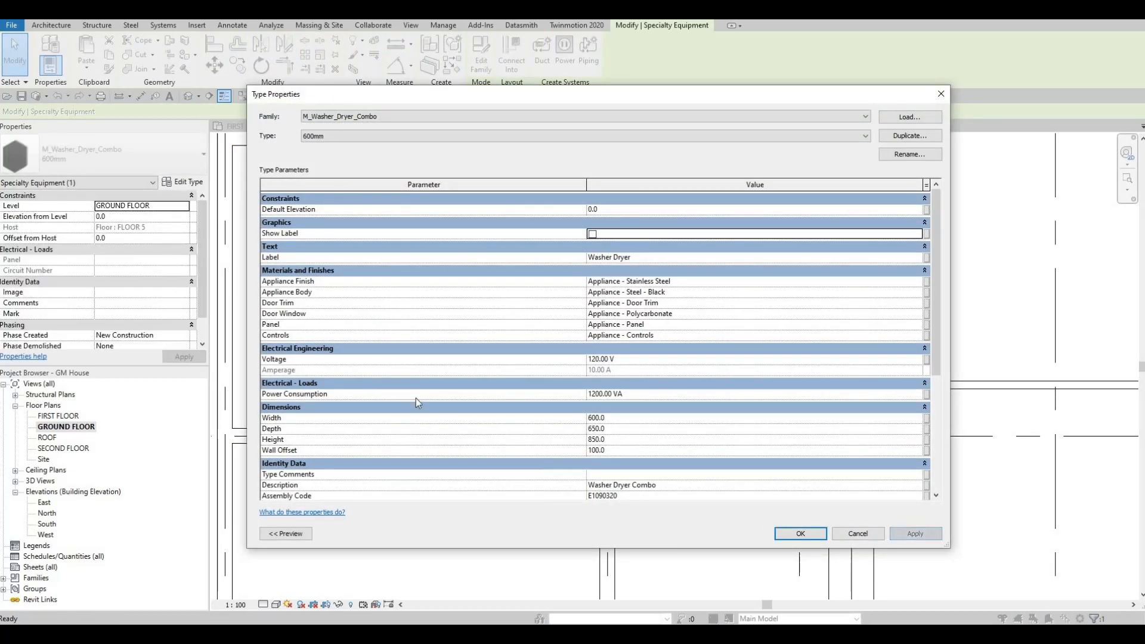
key(Escape)
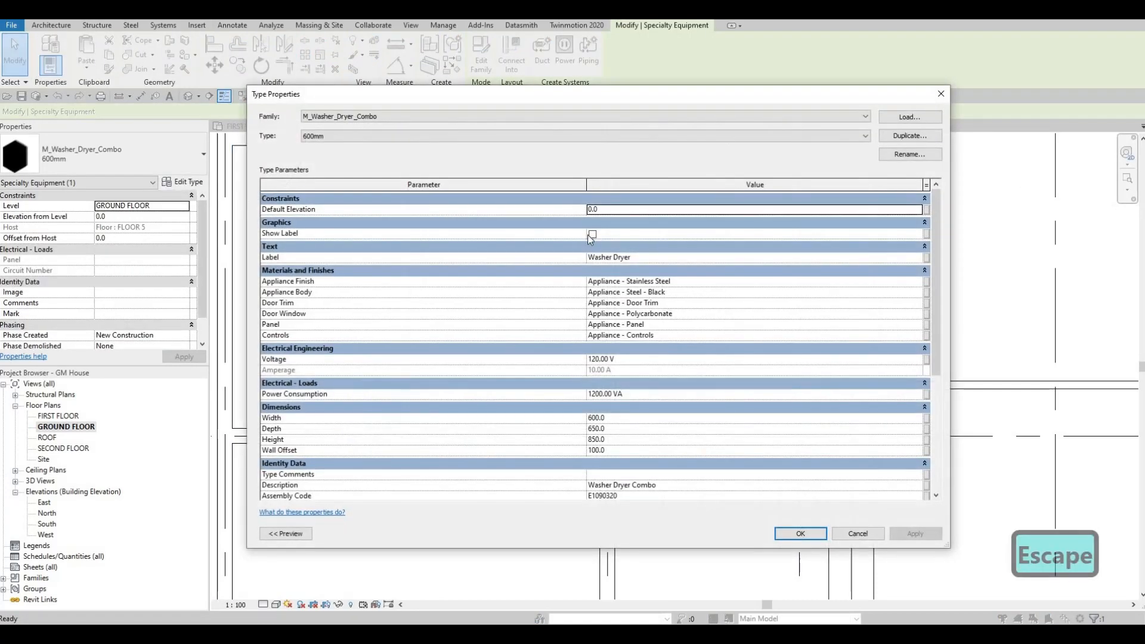
key(Escape)
key(Escape)
middle_drag(396, 386, 488, 427)
scroll(500, 393, down, 1)
key(Escape)
scroll(495, 439, up, 1)
key(Escape)
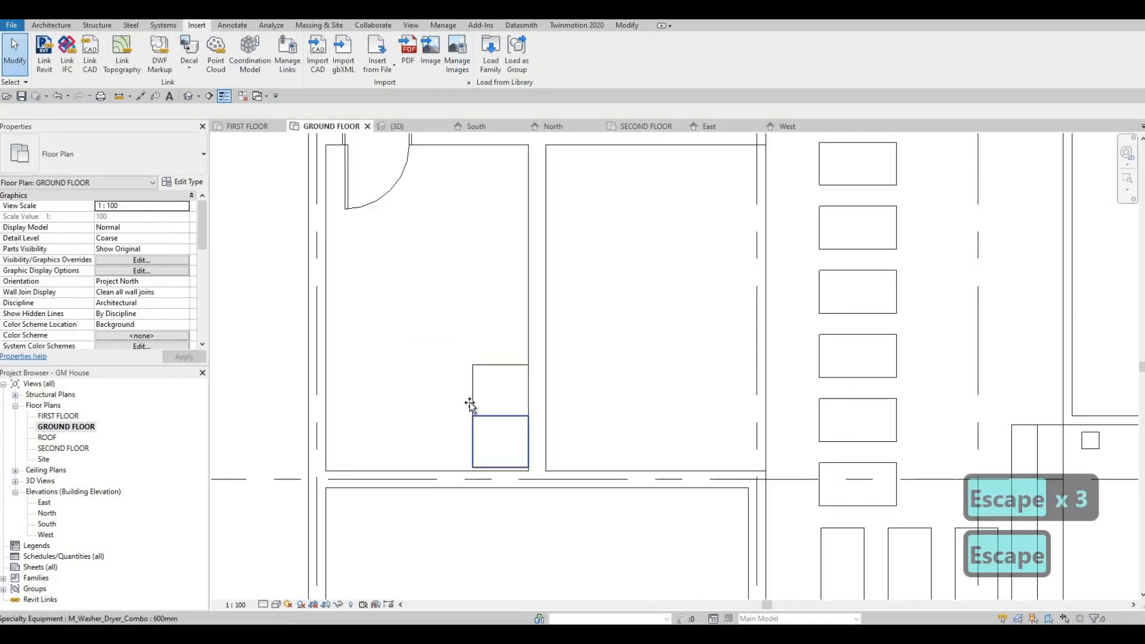
Align the lower washer dryer with the room's bottom wall face and the upper one with the lower unit's edge
drag(470, 405, 450, 374)
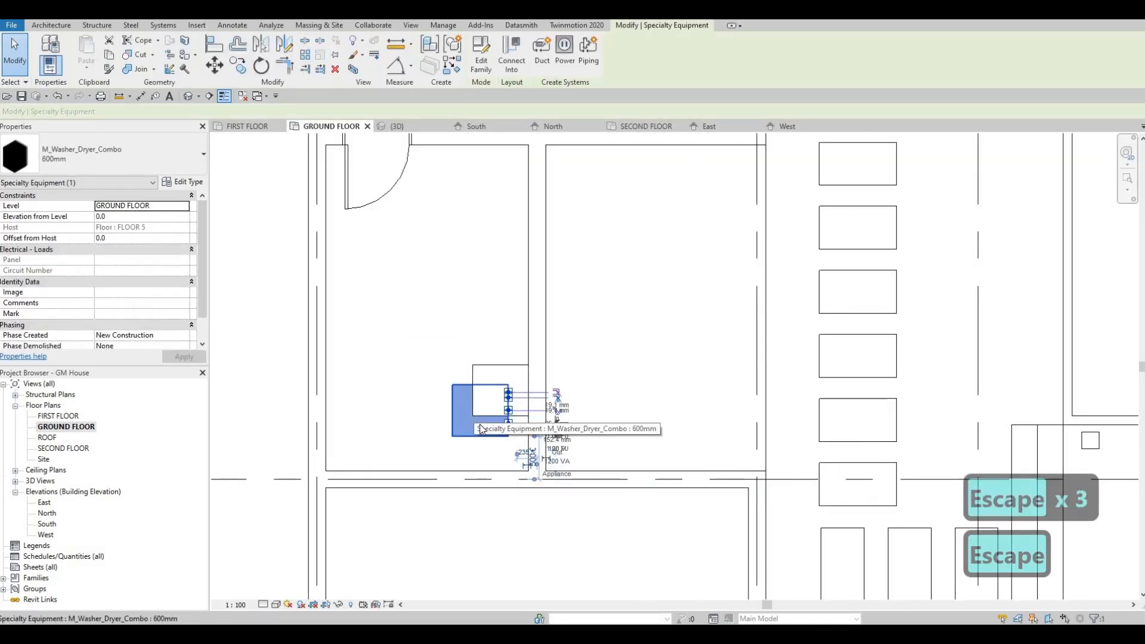
key(ctrl+z)
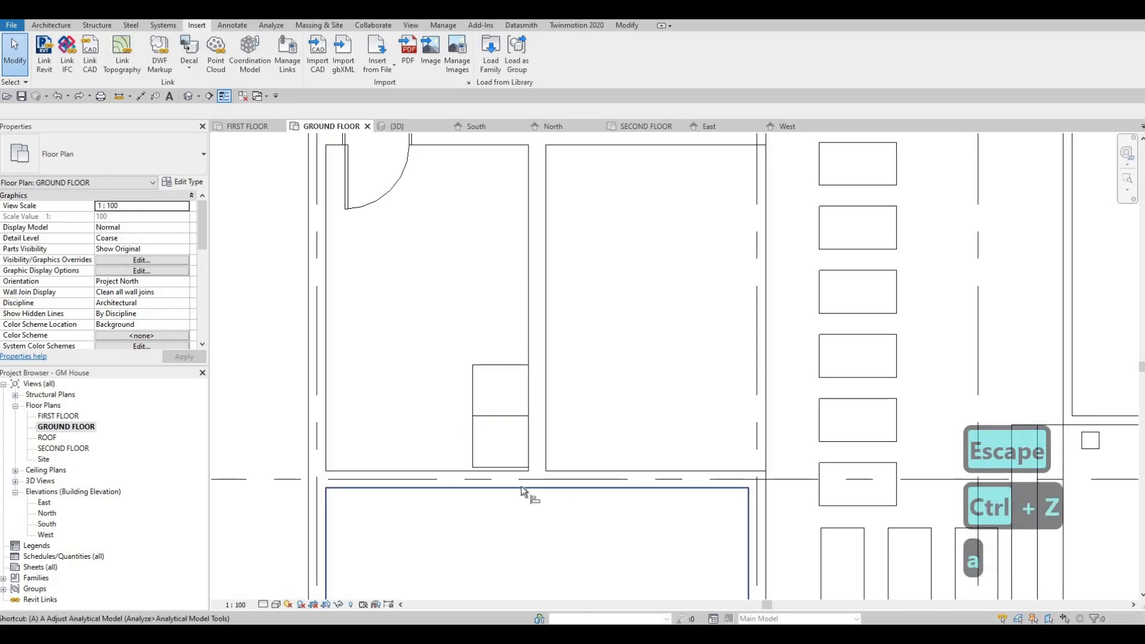
key(a)
key(l)
scroll(524, 471, up, 1)
scroll(516, 459, up, 2)
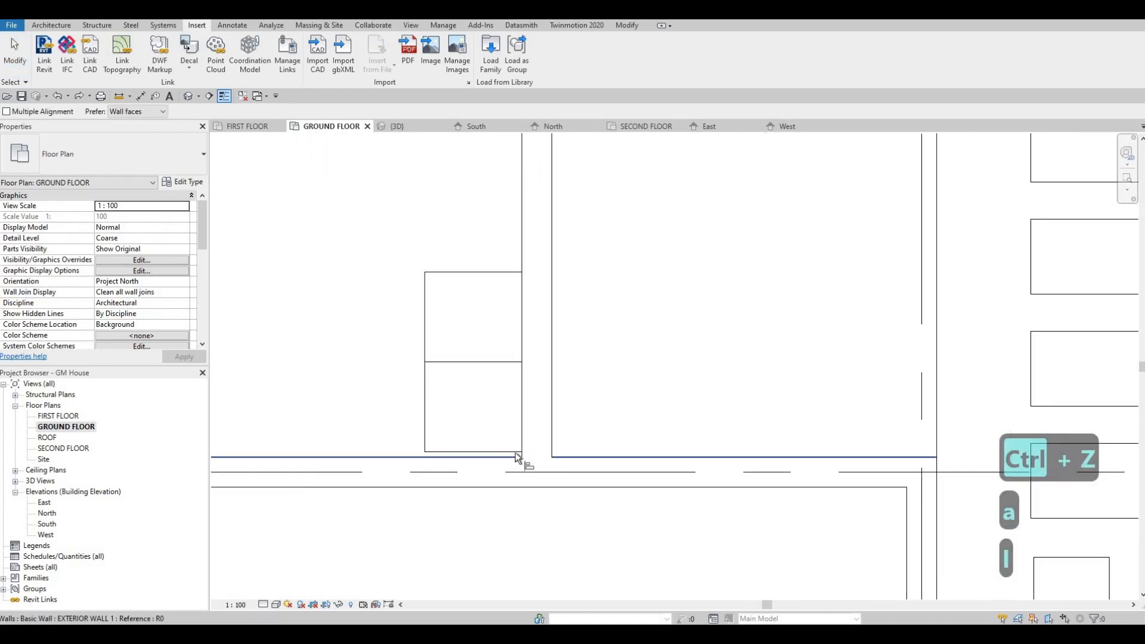
click(515, 454)
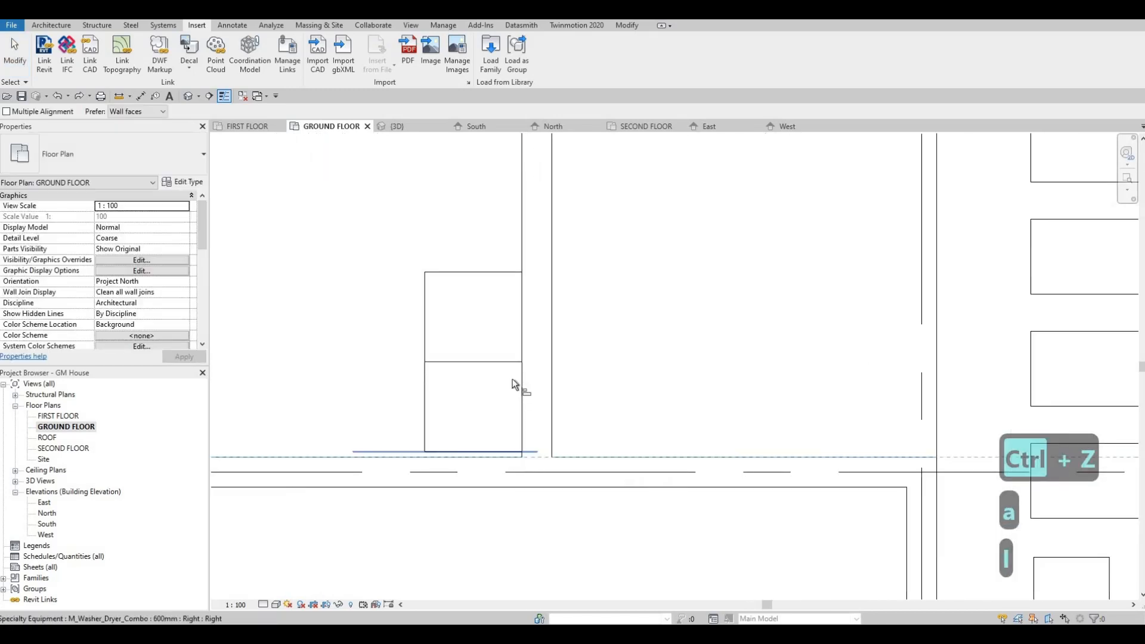
click(408, 357)
key(Escape)
middle_drag(466, 347, 512, 381)
key(Escape)
Check the family and type of the vanity sink in the ground-floor bathroom
scroll(507, 414, down, 3)
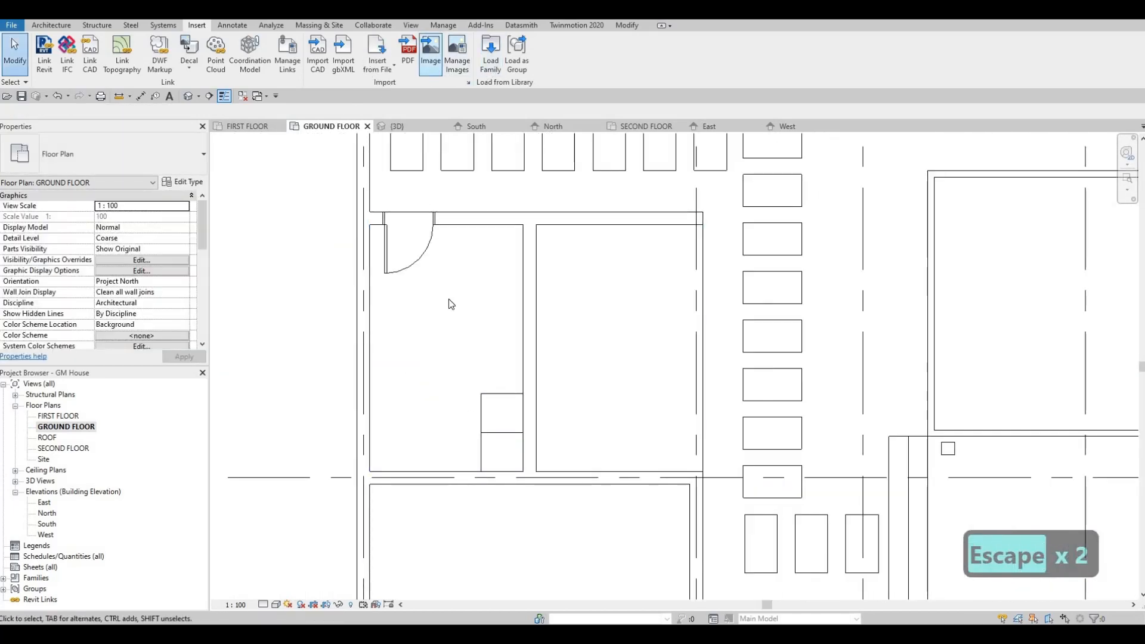
scroll(618, 356, down, 4)
scroll(593, 350, up, 4)
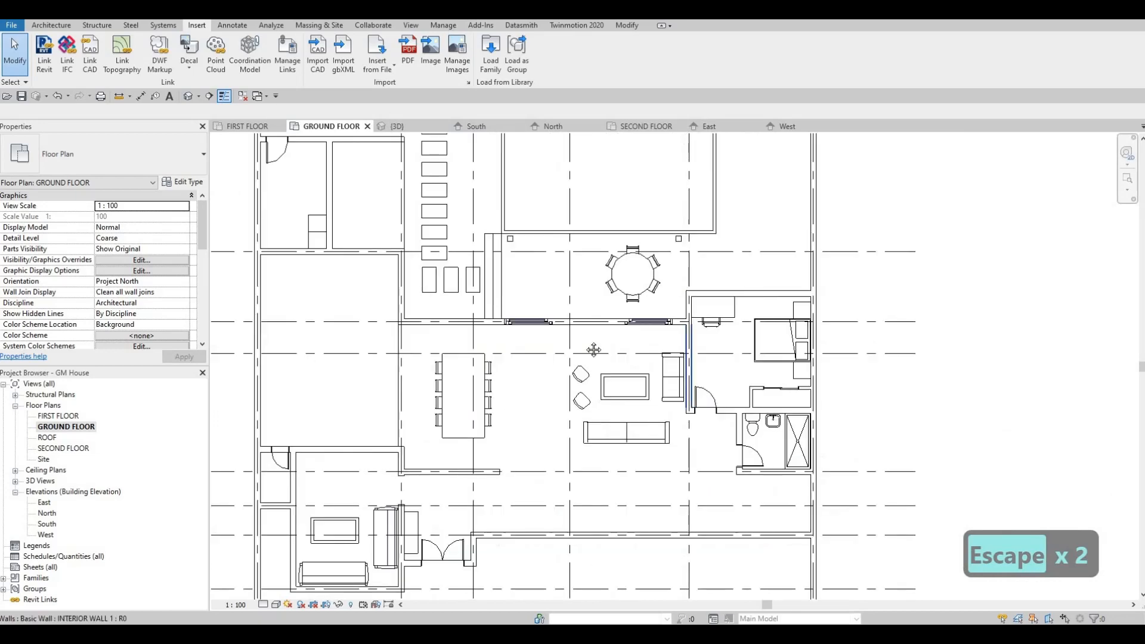
middle_drag(626, 433, 726, 352)
click(872, 343)
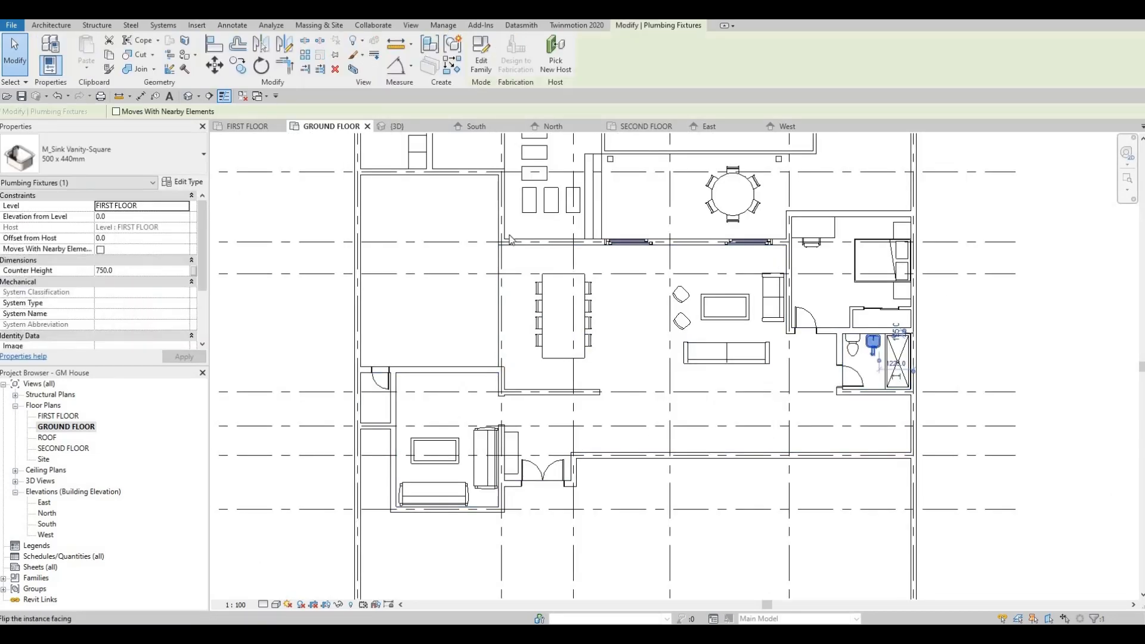
key(Escape)
middle_drag(378, 163, 429, 301)
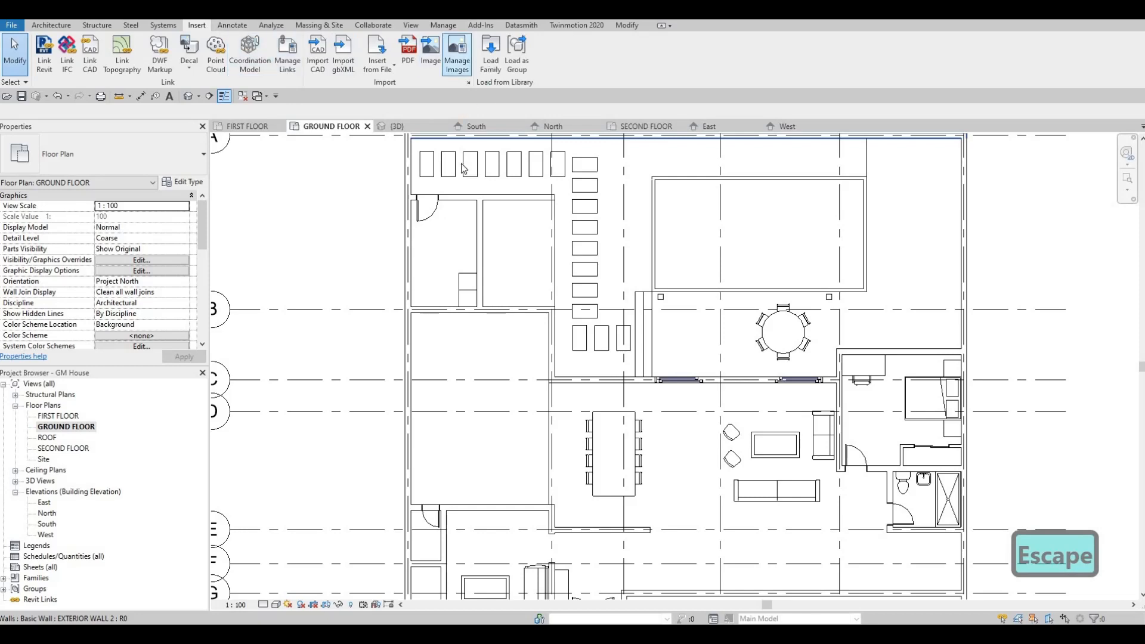
Browse the family library to the Sinks folder under Plumbing, Architectural, Fixtures
click(490, 54)
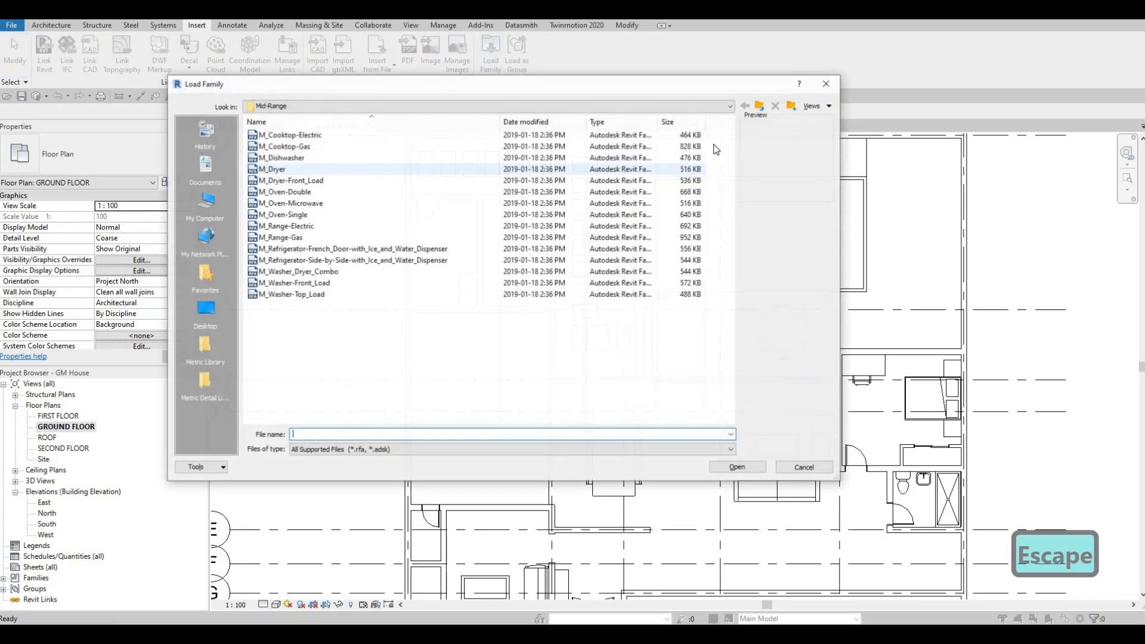
click(760, 107)
click(760, 107)
click(760, 108)
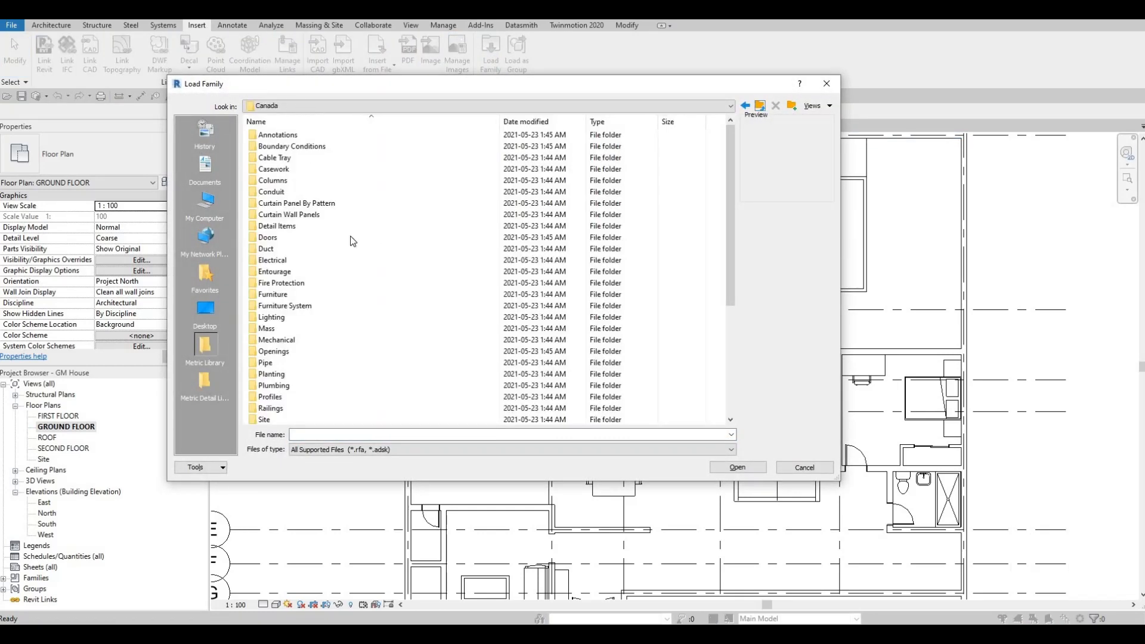
double_click(275, 385)
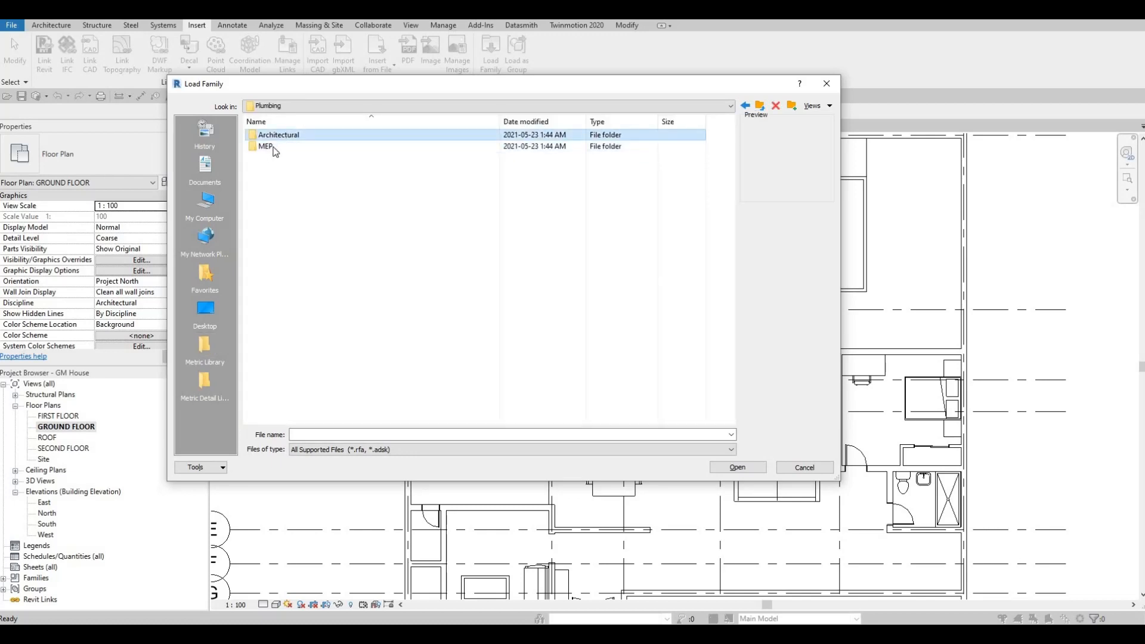
double_click(278, 135)
double_click(267, 146)
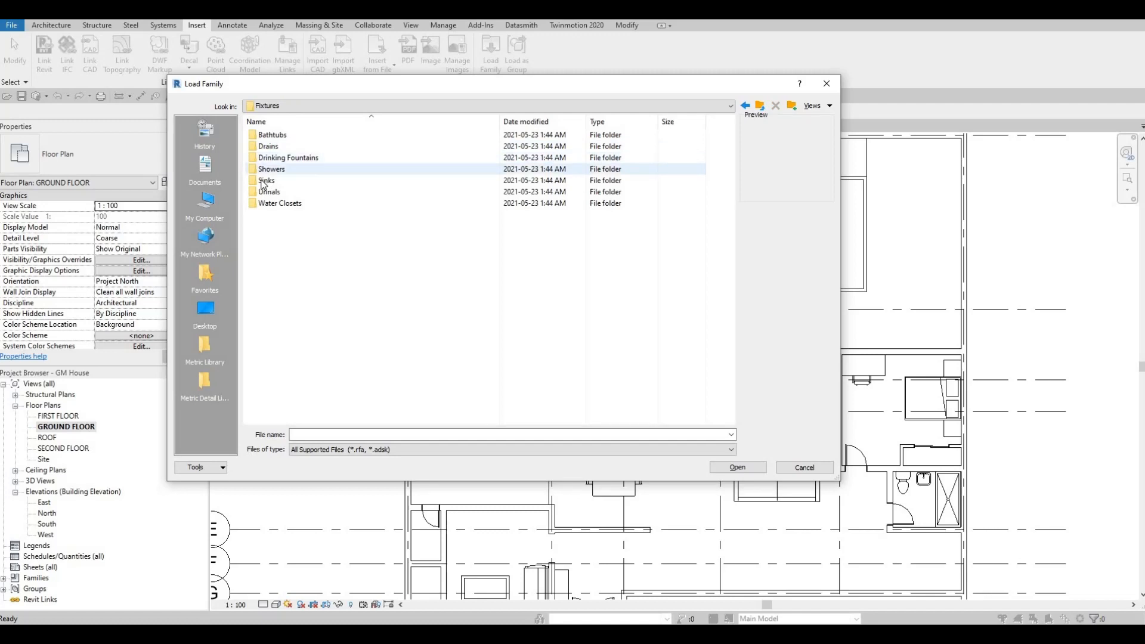
double_click(279, 180)
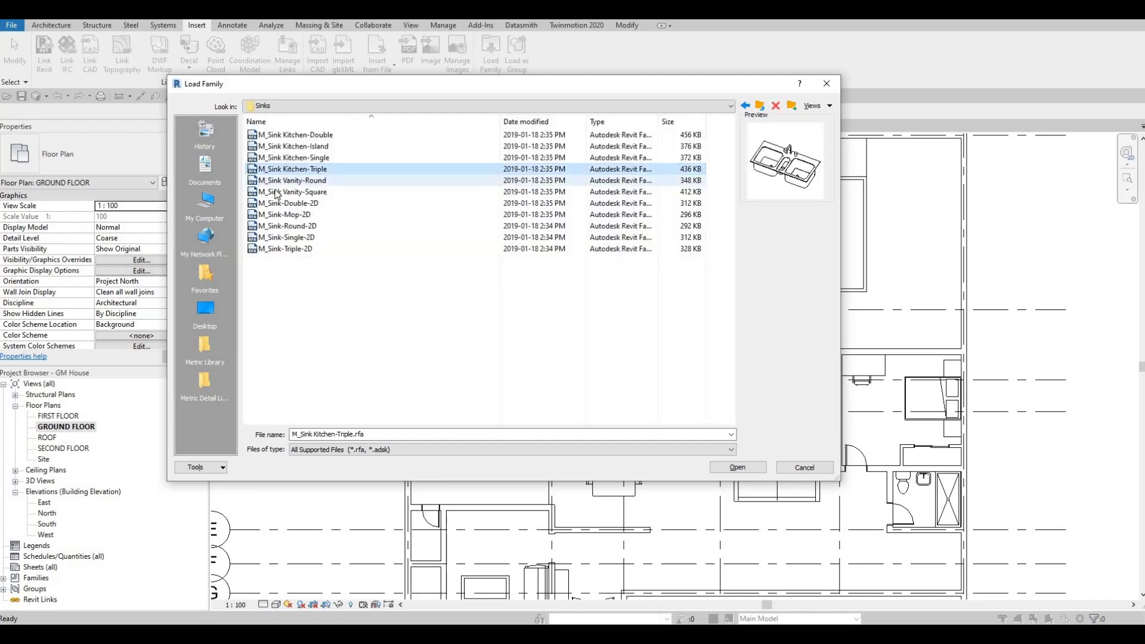
Compare the sink family previews and load M_Sink-Single-2D into the project
click(278, 192)
click(280, 203)
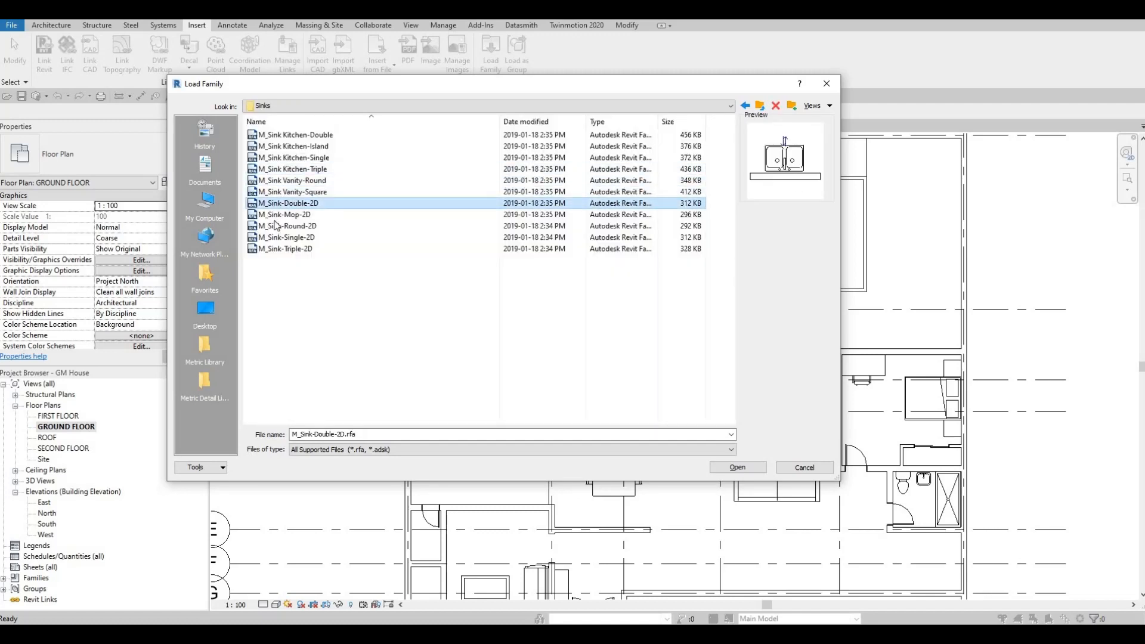
click(276, 226)
click(274, 215)
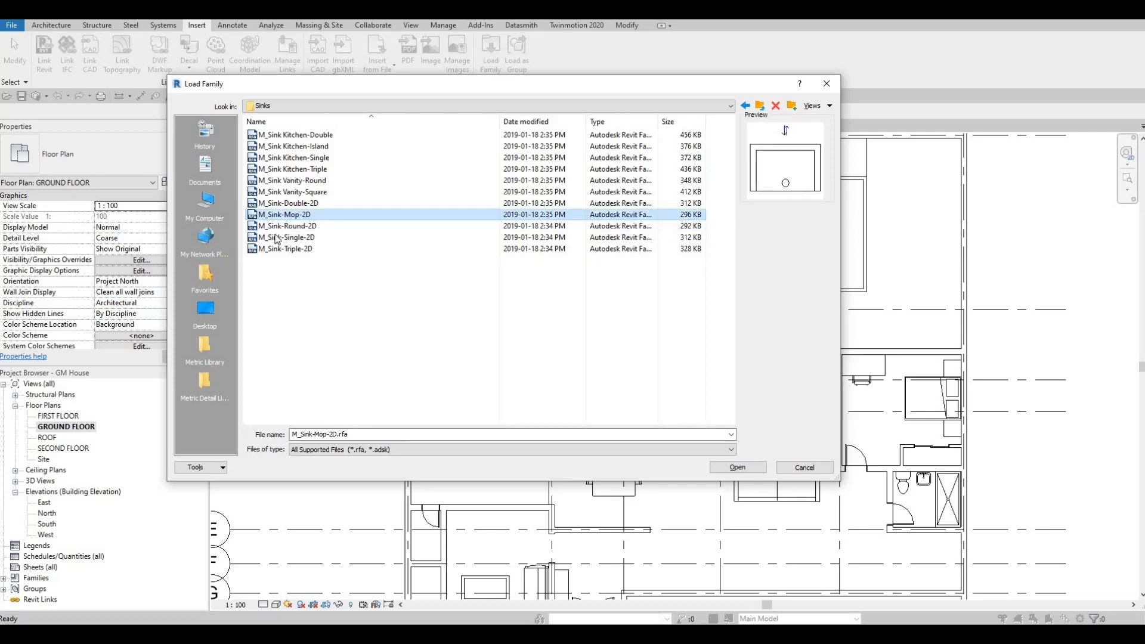
click(277, 237)
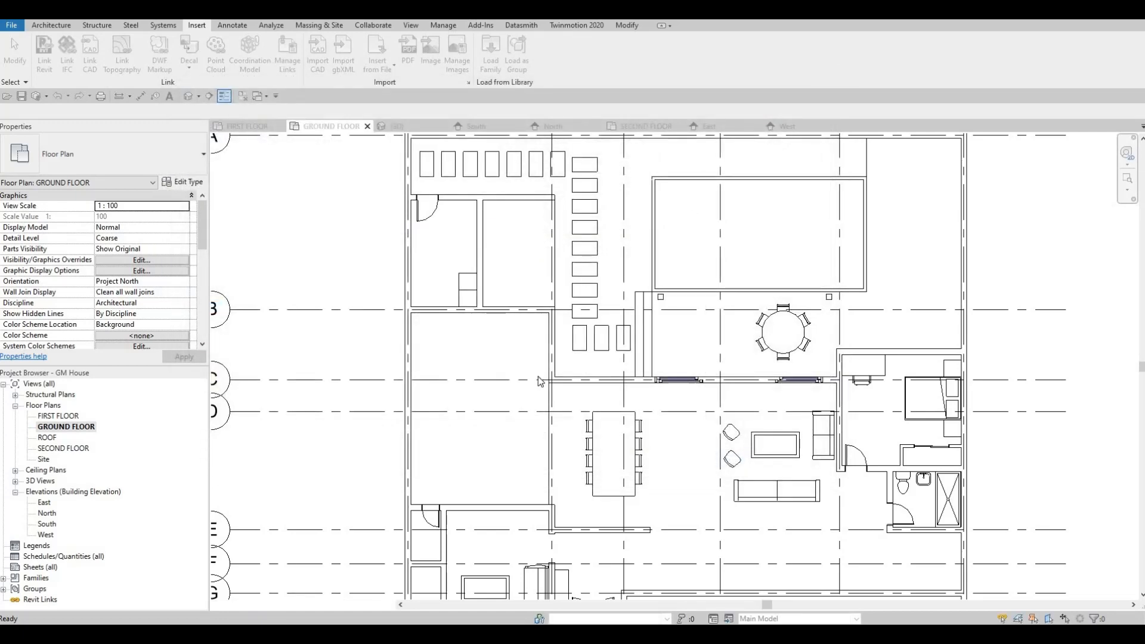
Place the M_Sink-Single-2D 660 x 560mm sink against the laundry room's partition wall, above the washer dryers
key(m)
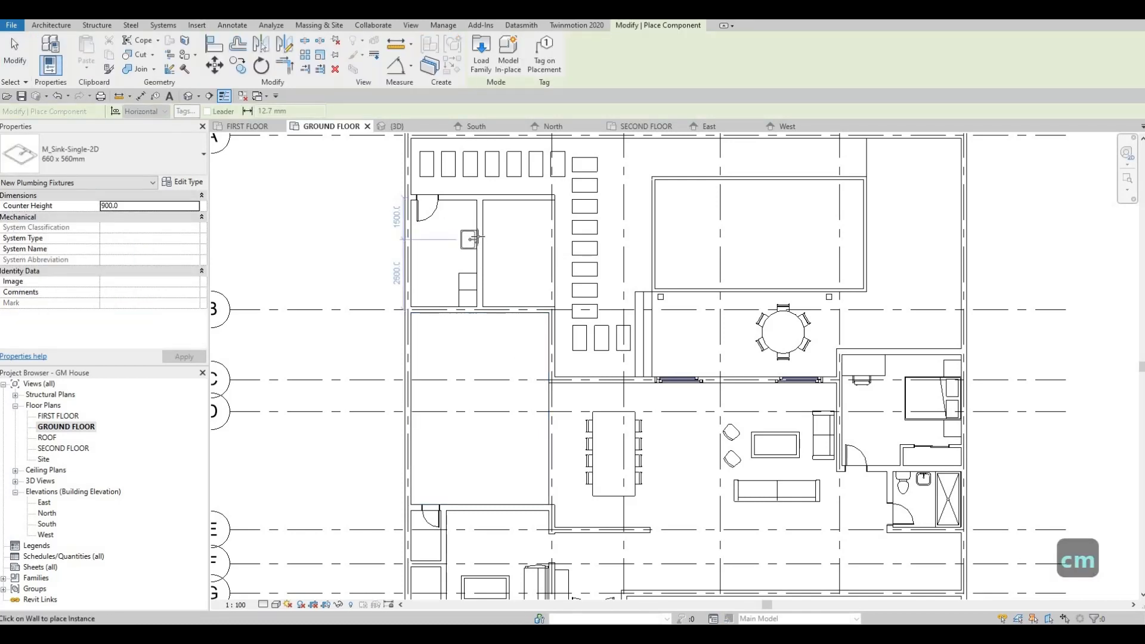
click(472, 237)
scroll(451, 267, up, 4)
key(Escape)
key(Escape)
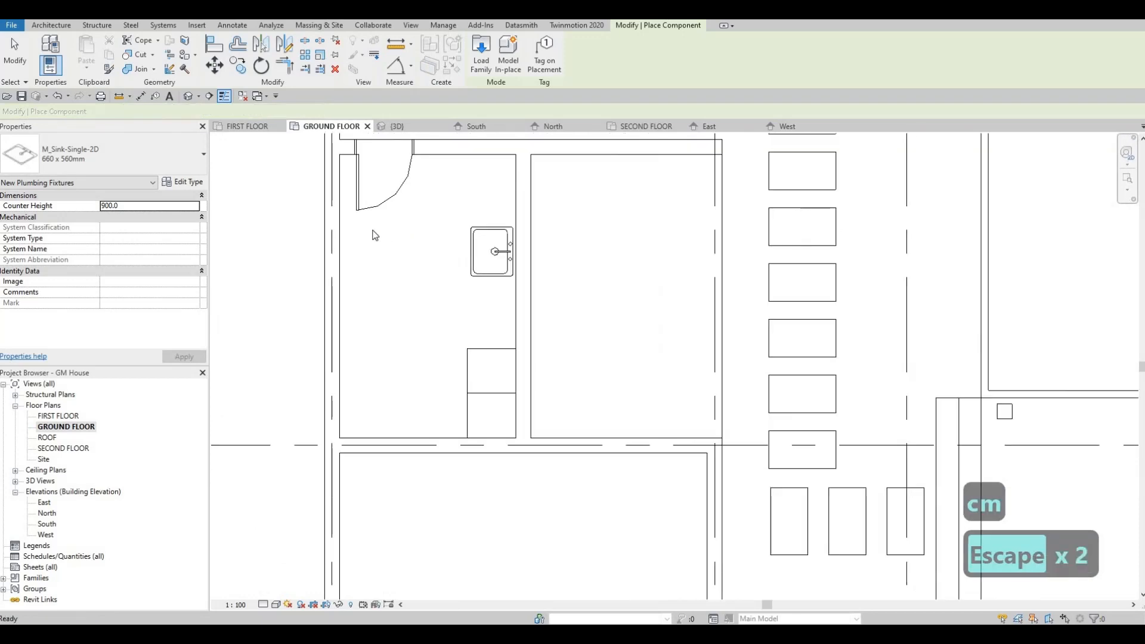
Draw a vertical Thin Lines detail line as the laundry counter's front edge, from the room's bottom wall to its top wall
click(231, 25)
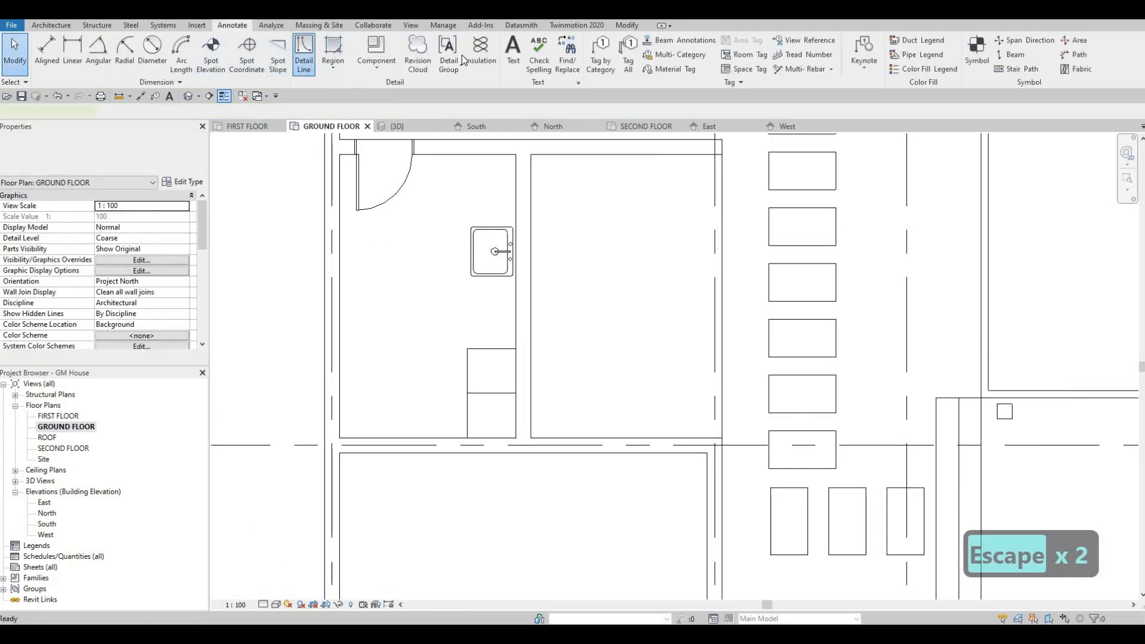
click(462, 438)
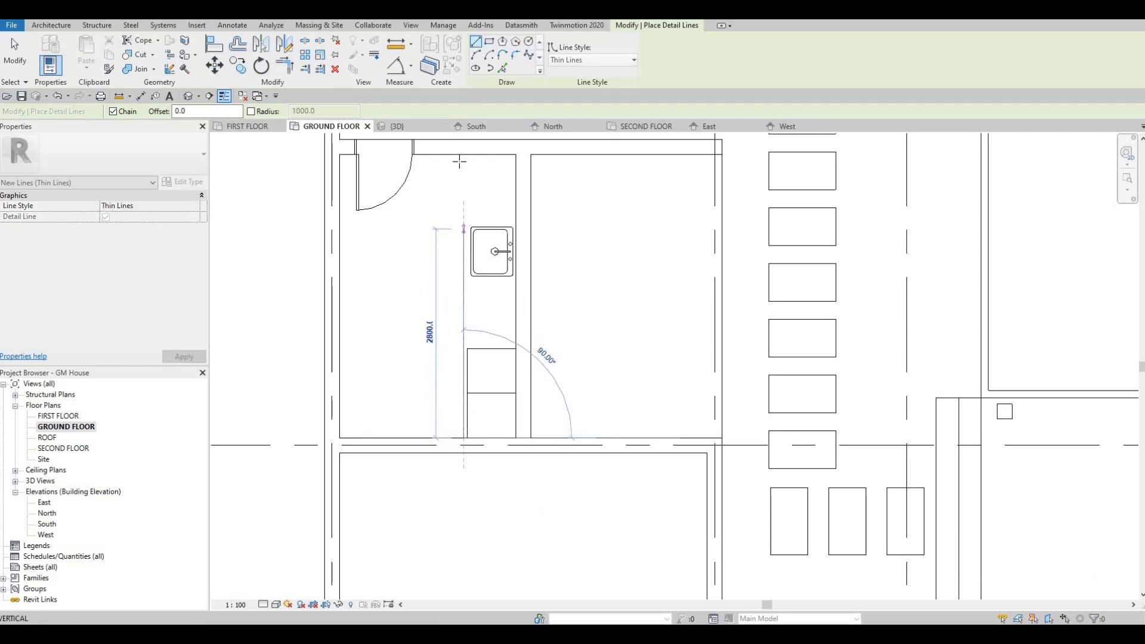
click(464, 154)
key(Escape)
key(Escape)
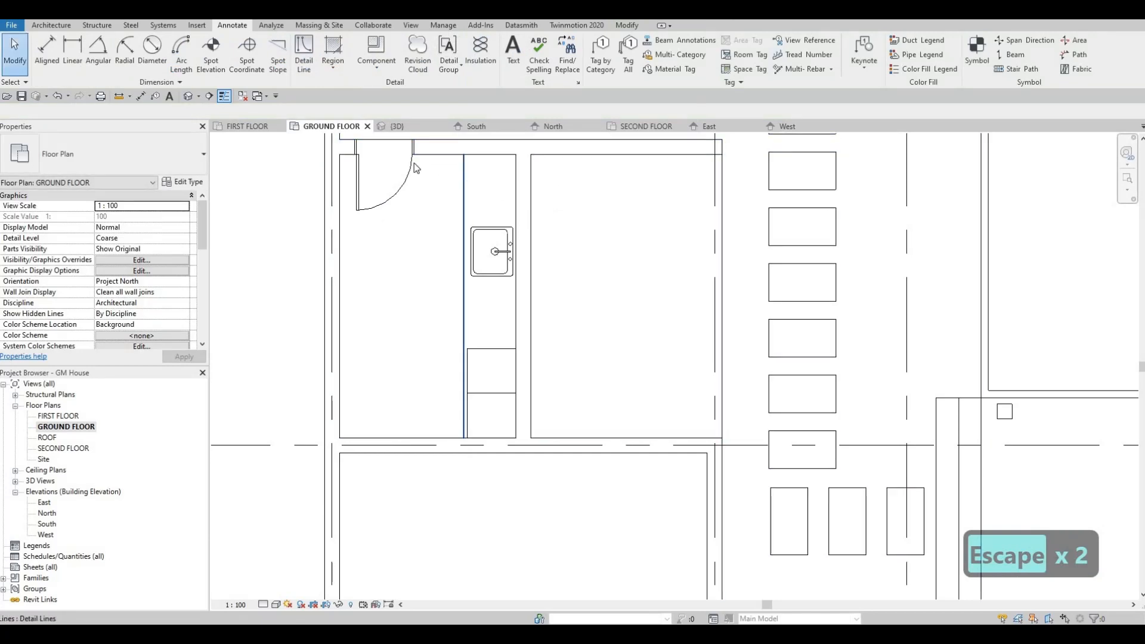
Draw <Demolished> detail lines wall to wall down through the sink and across to the left wall at the lower washer dryer
click(303, 54)
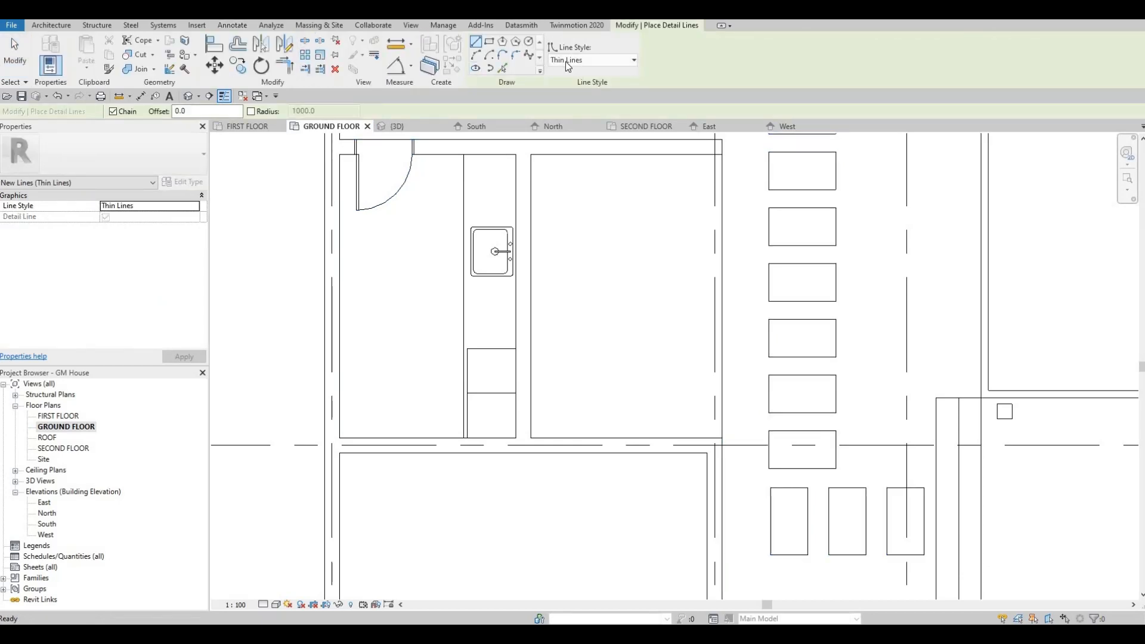
click(565, 61)
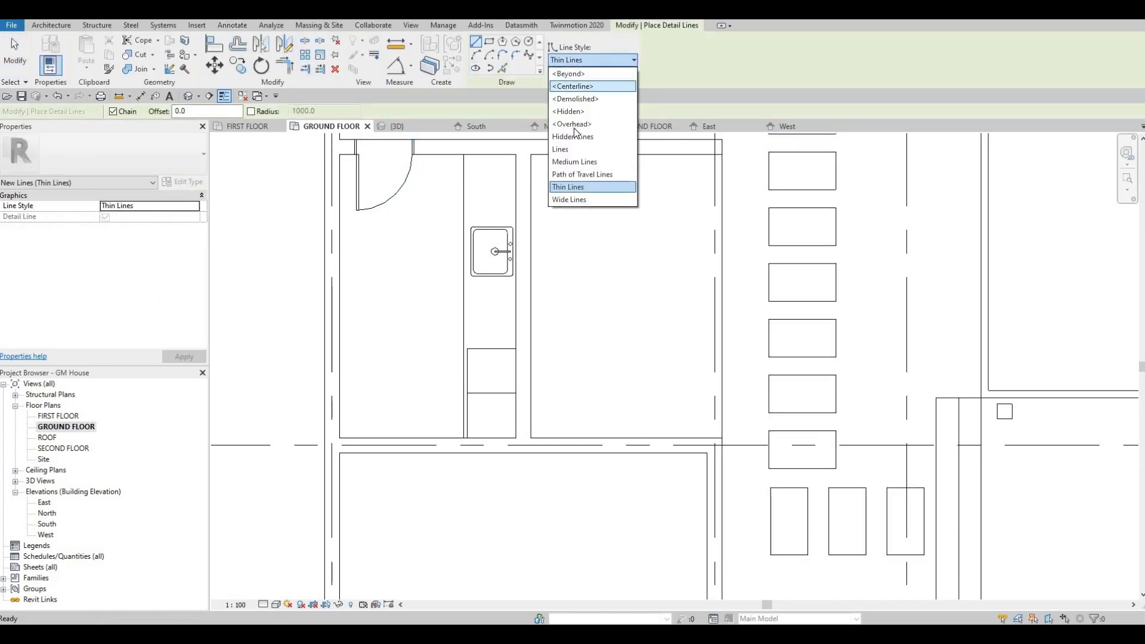
click(575, 99)
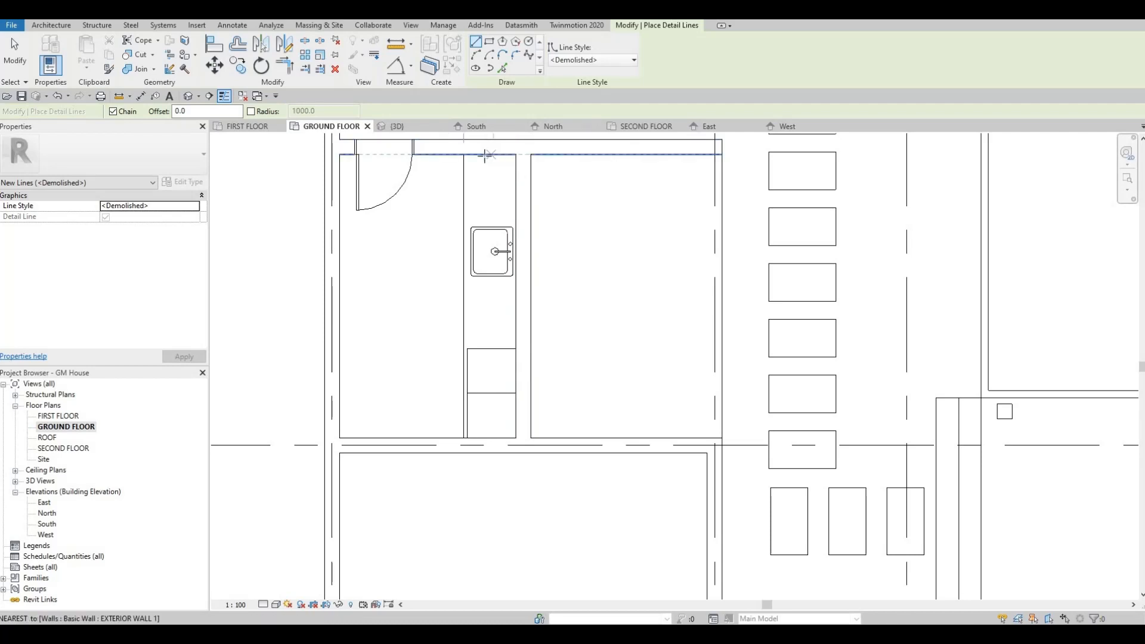
click(484, 154)
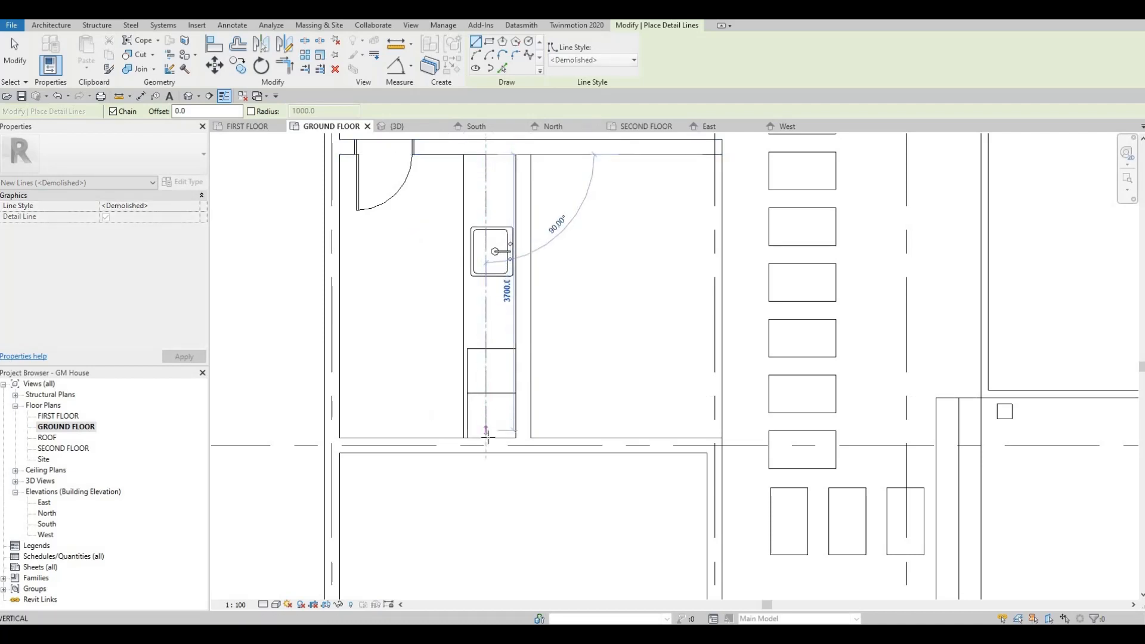
click(485, 437)
key(Escape)
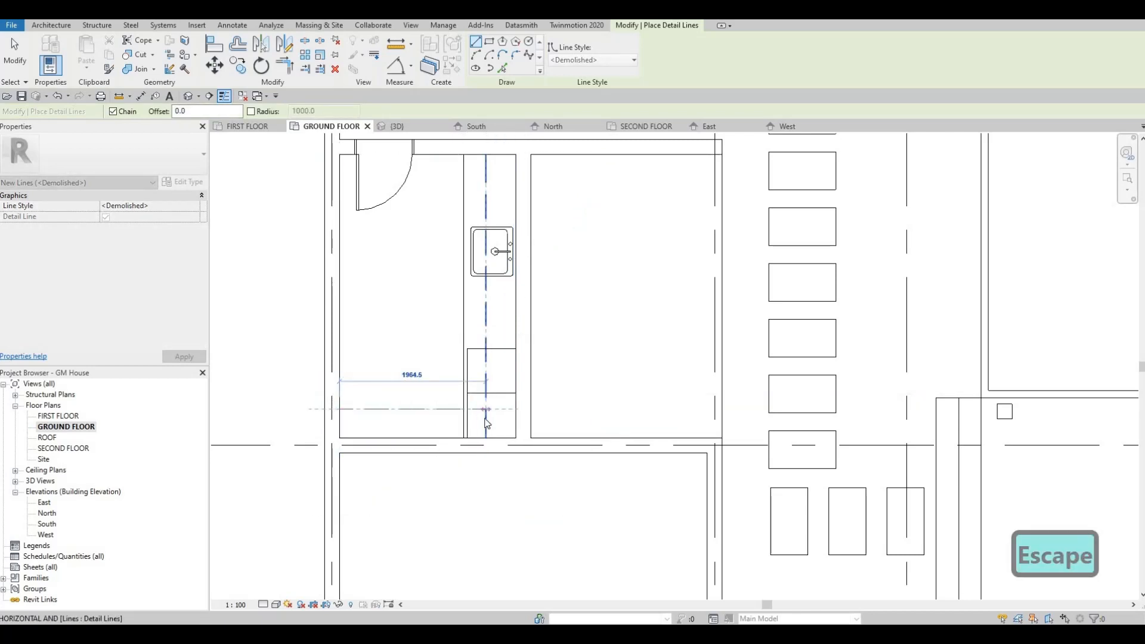
key(Escape)
key(Escape)
Trim the vertical and horizontal dashed lines into a corner at the lower washer dryer
key(t)
key(r)
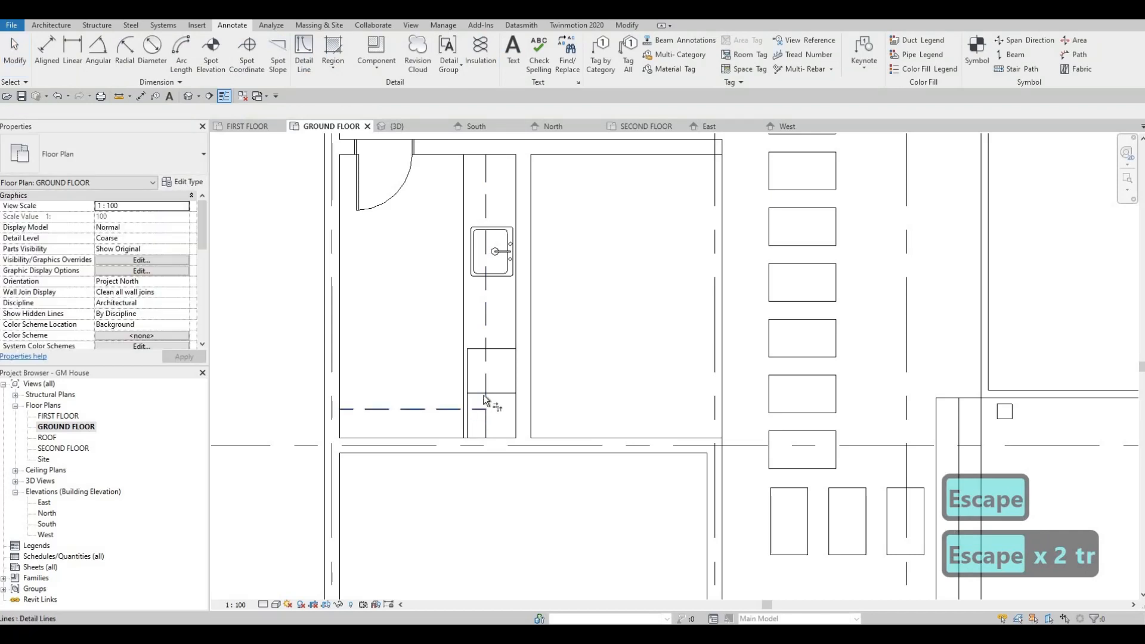
click(484, 396)
key(Escape)
key(Escape)
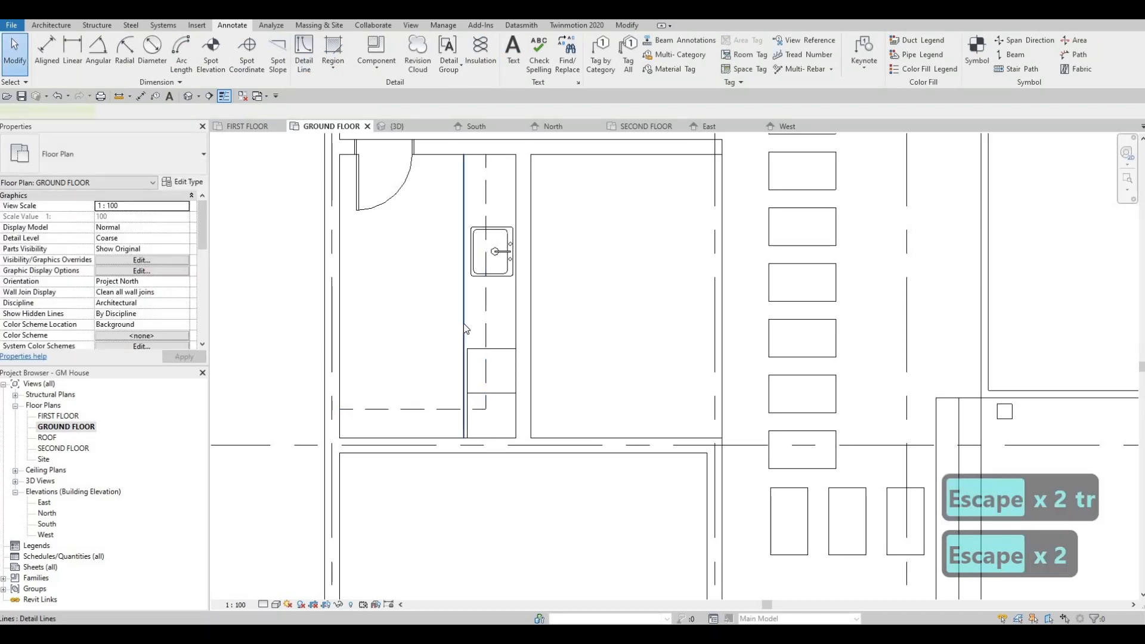
Draw two connected Thin Lines detail lines just inside the dashed ones, about 3300 mm down and about 1840 mm toward the left wall
click(465, 326)
key(c)
key(s)
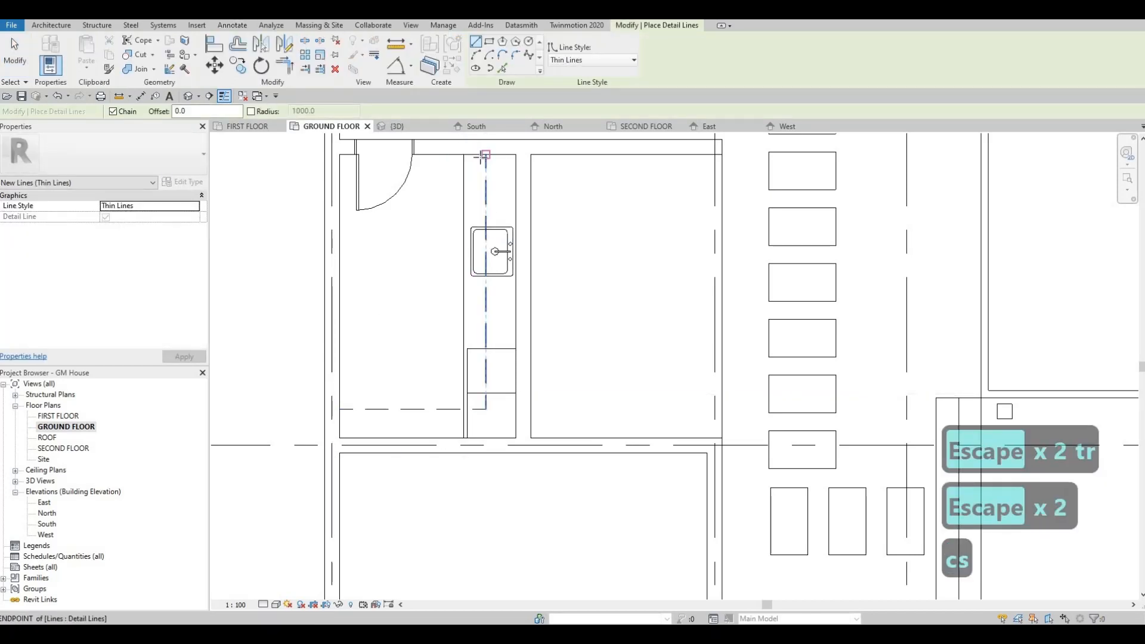
scroll(480, 156, up, 2)
click(480, 155)
scroll(481, 312, down, 2)
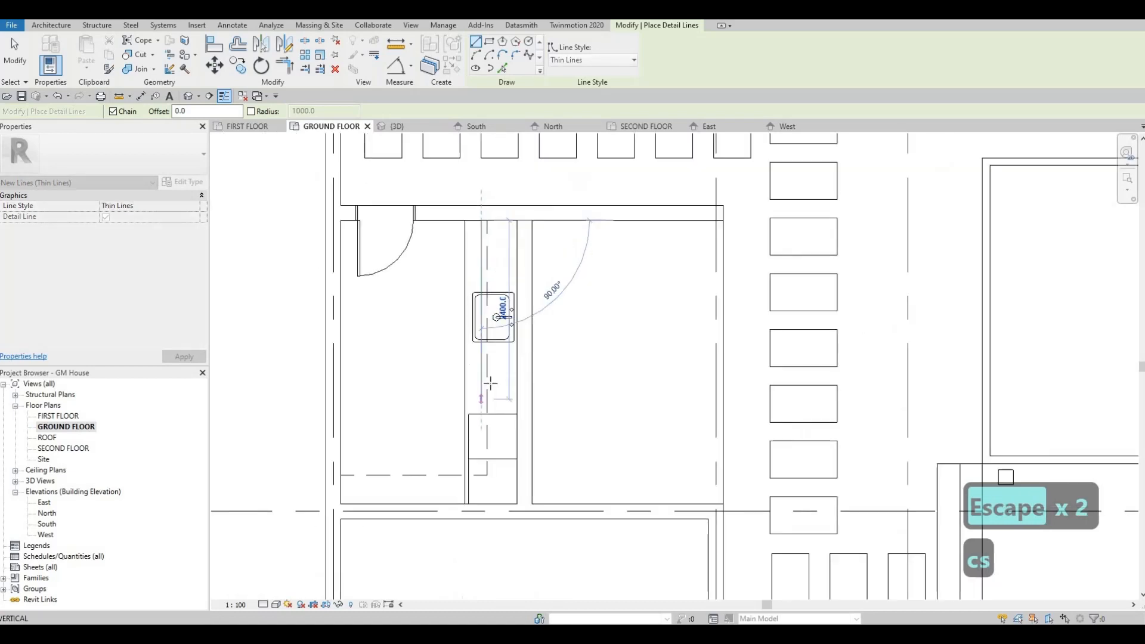
middle_drag(484, 469, 490, 387)
scroll(490, 387, up, 2)
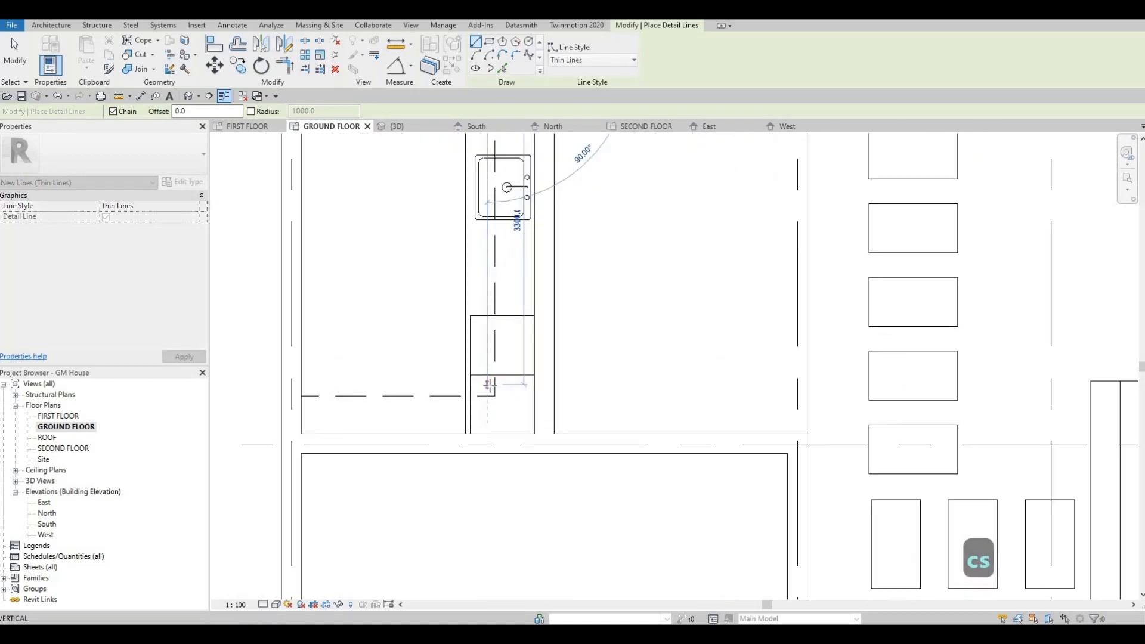
click(341, 386)
click(307, 384)
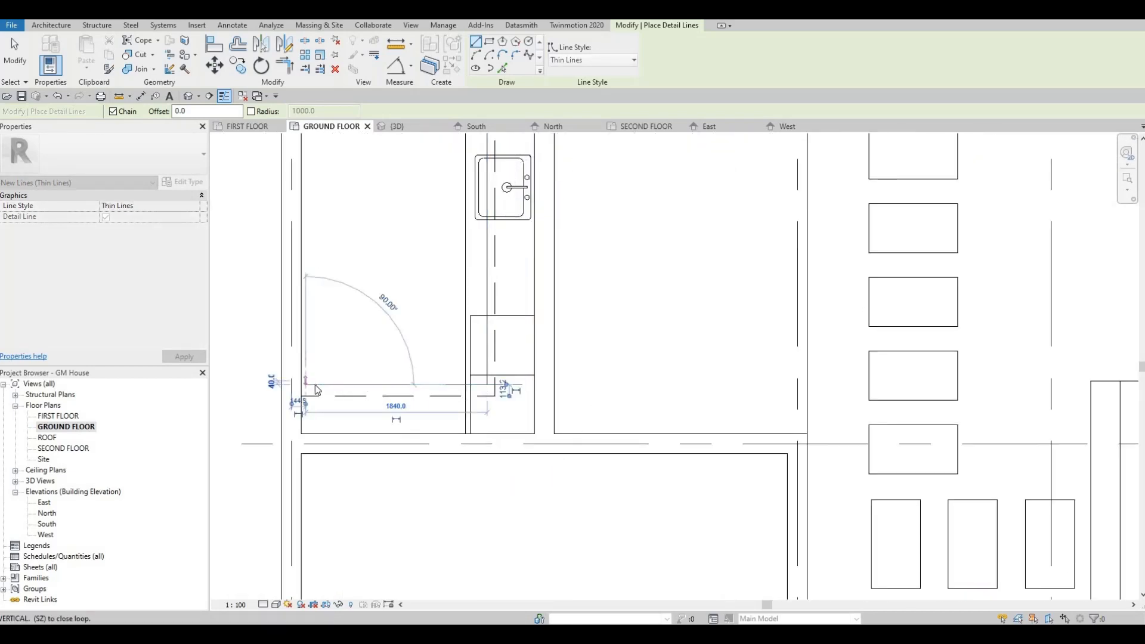
key(Escape)
key(Escape)
Extend the open end of the horizontal thin line to the left wall's inner face
scroll(298, 386, up, 2)
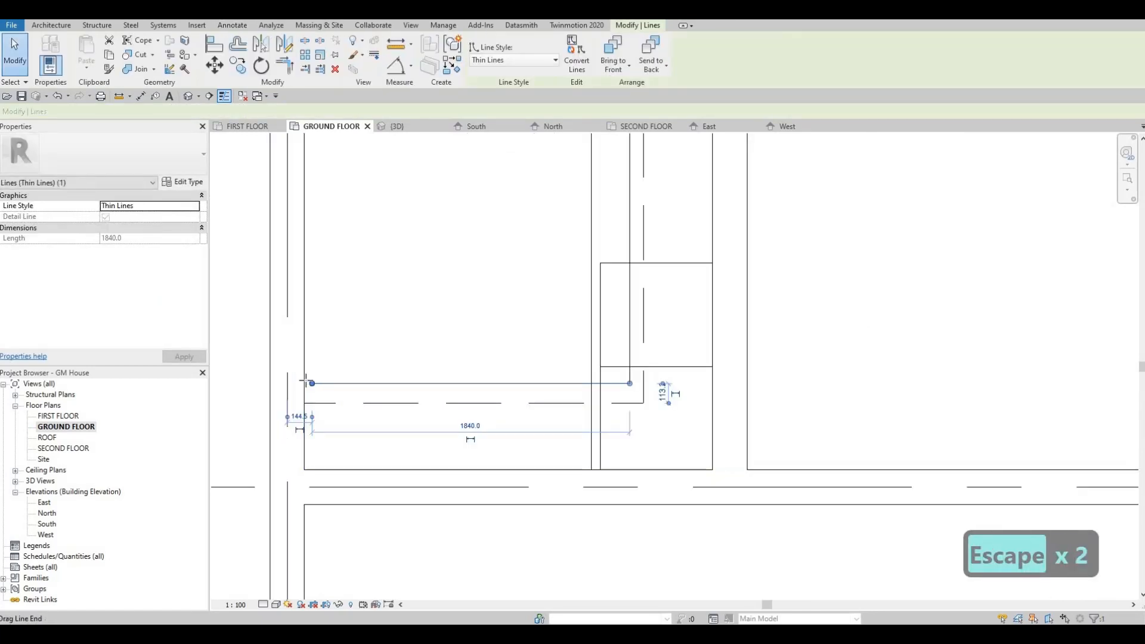
drag(311, 383, 304, 383)
key(Escape)
key(Escape)
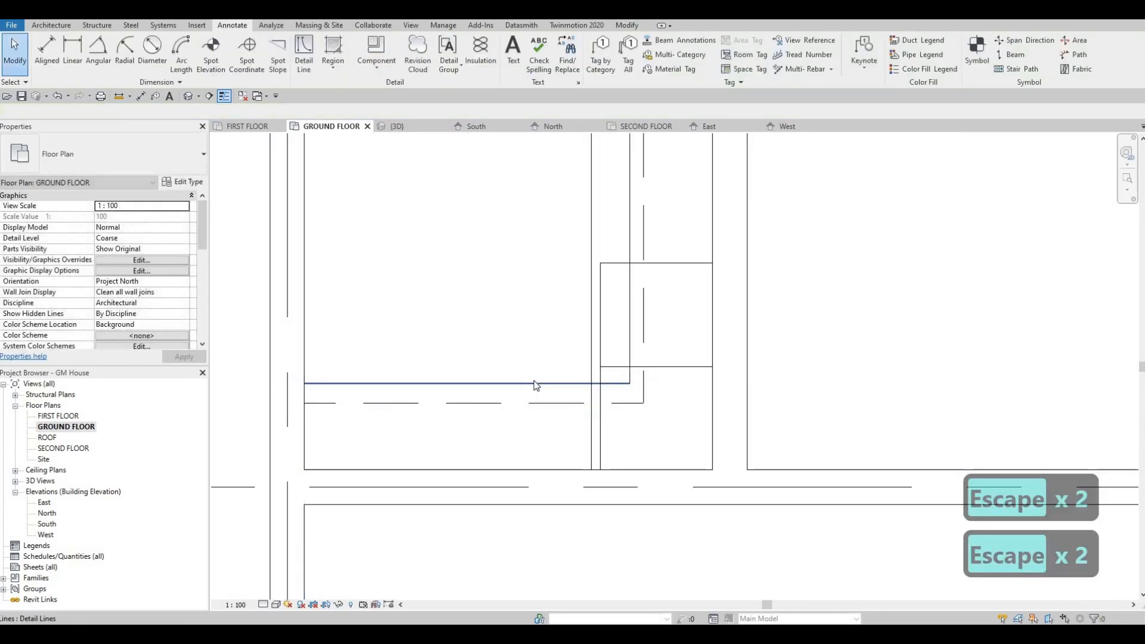
Nudge the horizontal thin line down three increments toward the dashed line
click(534, 382)
key(Down)
key(Down)
key(Down)
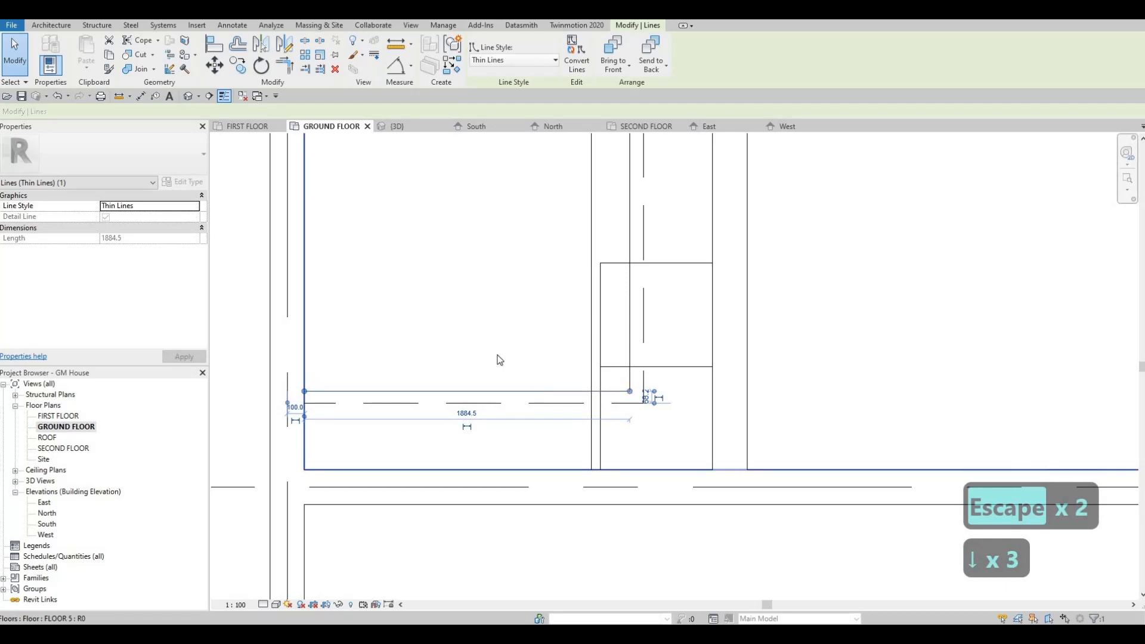
key(Escape)
scroll(455, 243, down, 3)
scroll(495, 250, down, 4)
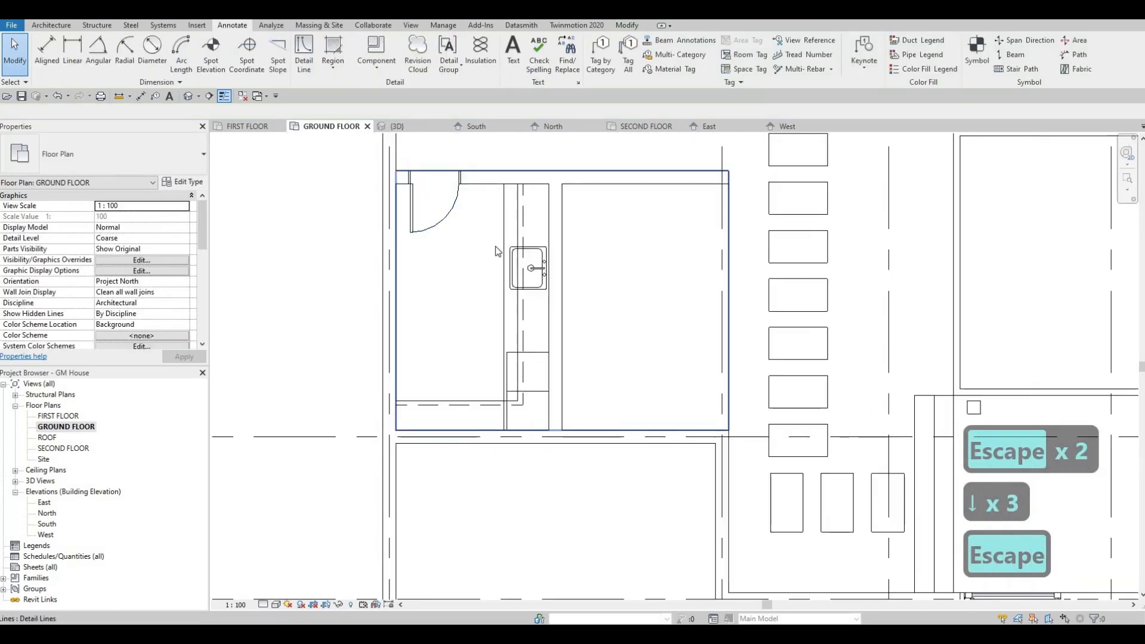
key(Escape)
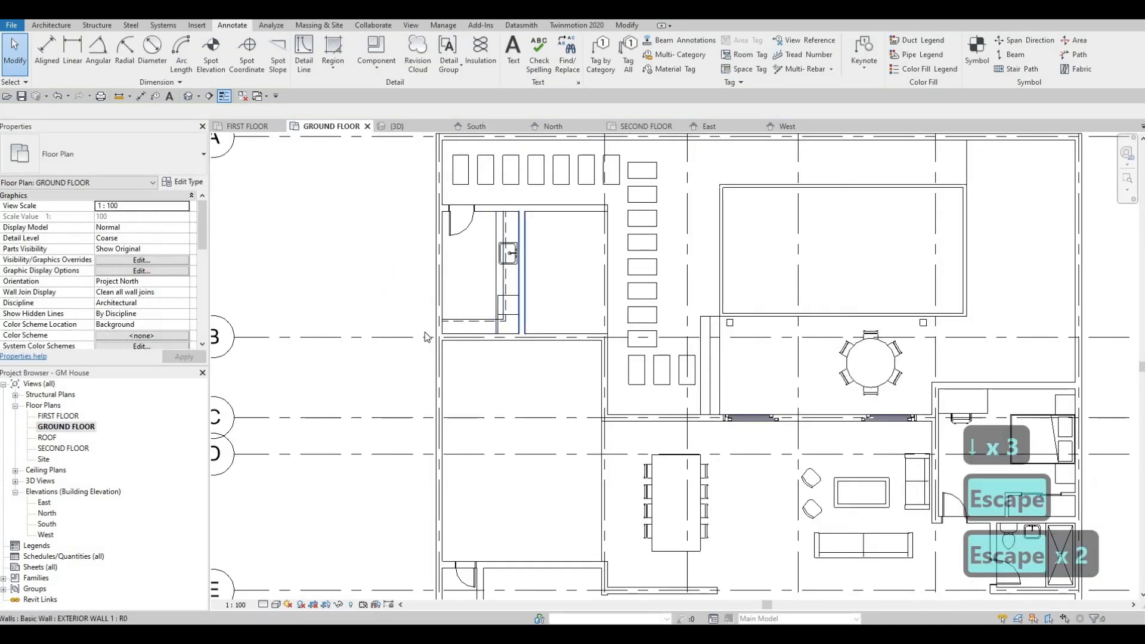
Review the ground-floor plan, from the laundry counter and adjoining room to the pool, living and bedroom areas
scroll(427, 338, down, 2)
scroll(392, 331, down, 5)
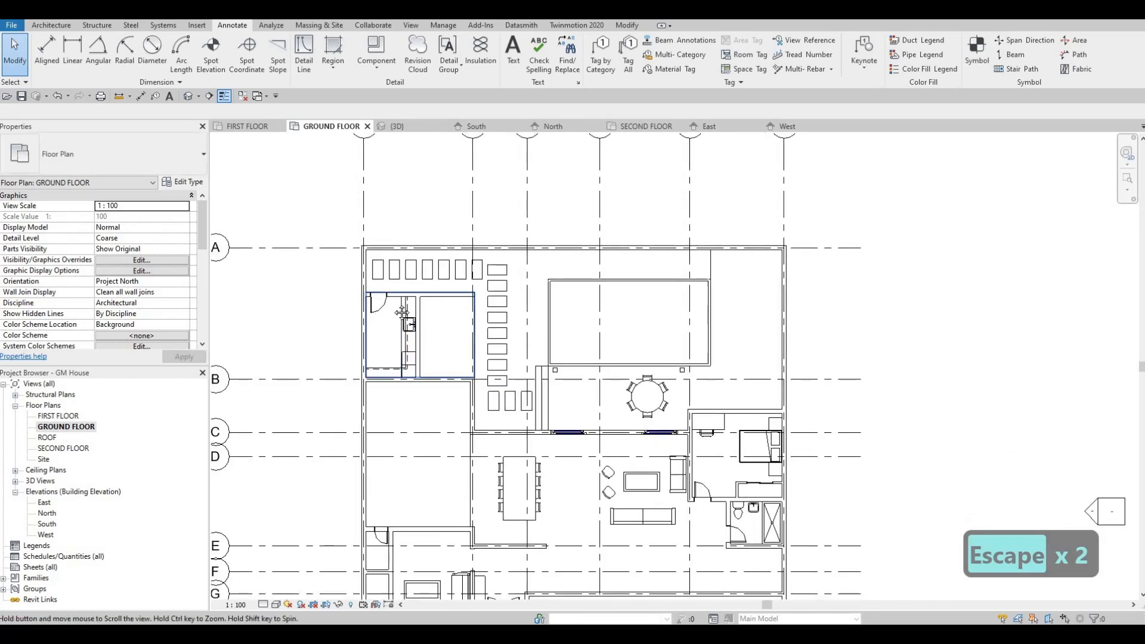
scroll(454, 264, up, 5)
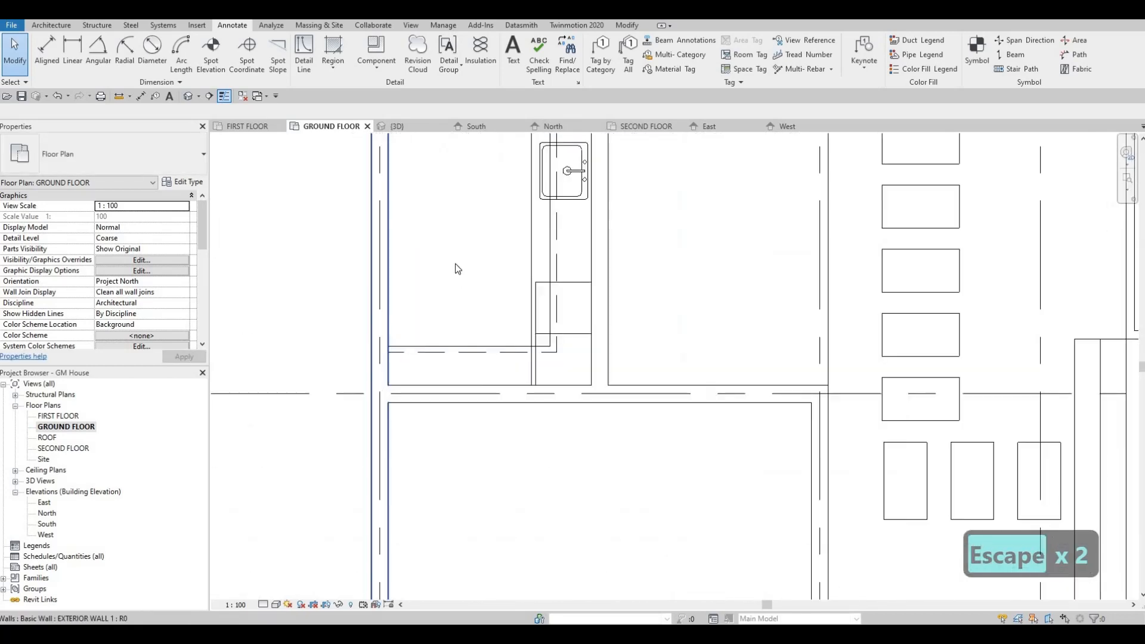
middle_drag(549, 263, 498, 299)
scroll(537, 295, down, 3)
scroll(510, 301, down, 6)
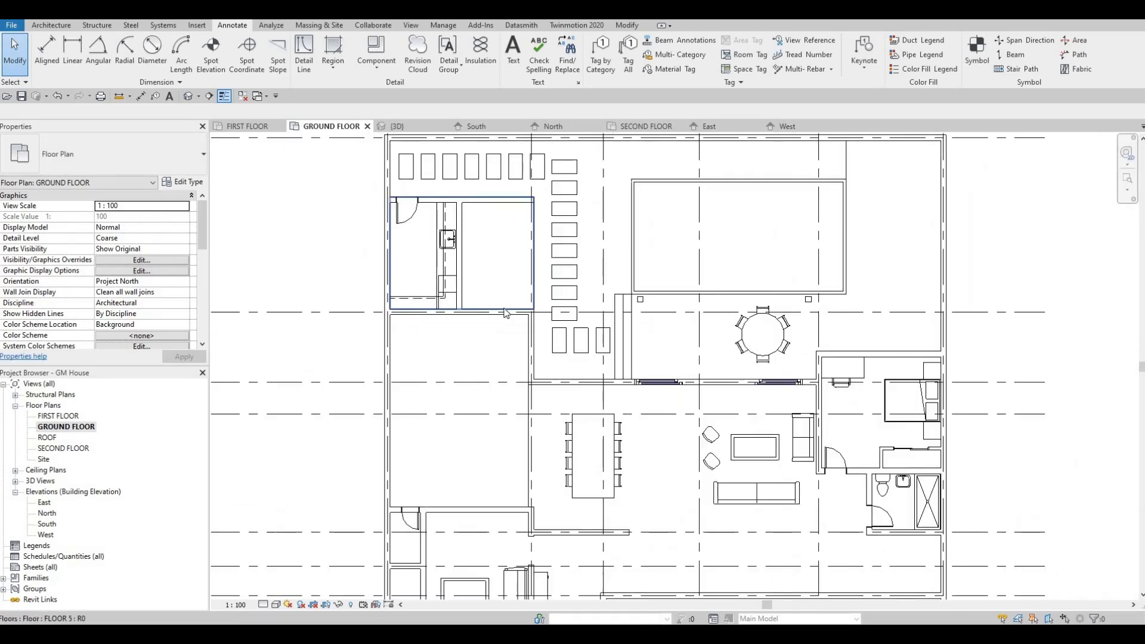
middle_drag(825, 407, 809, 348)
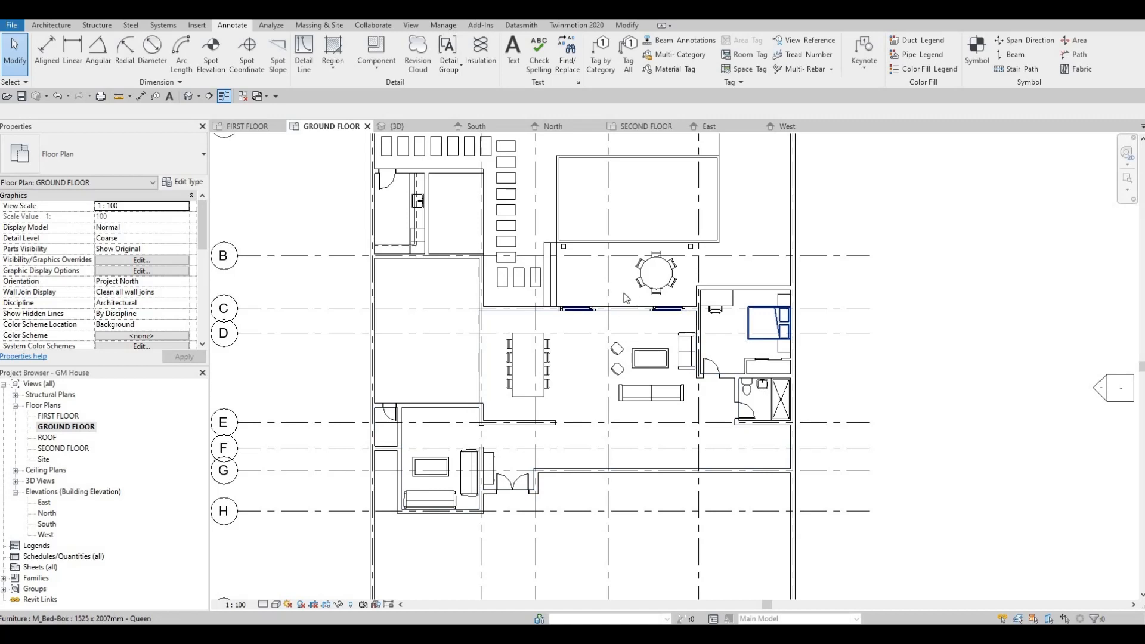
middle_drag(490, 266, 495, 322)
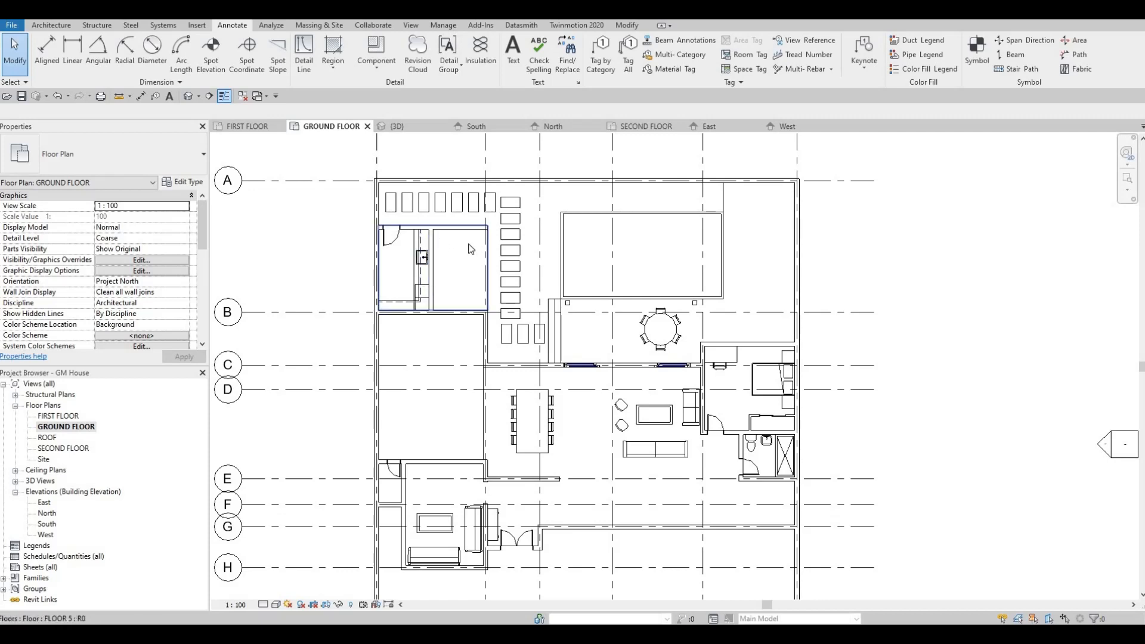
scroll(456, 277, up, 3)
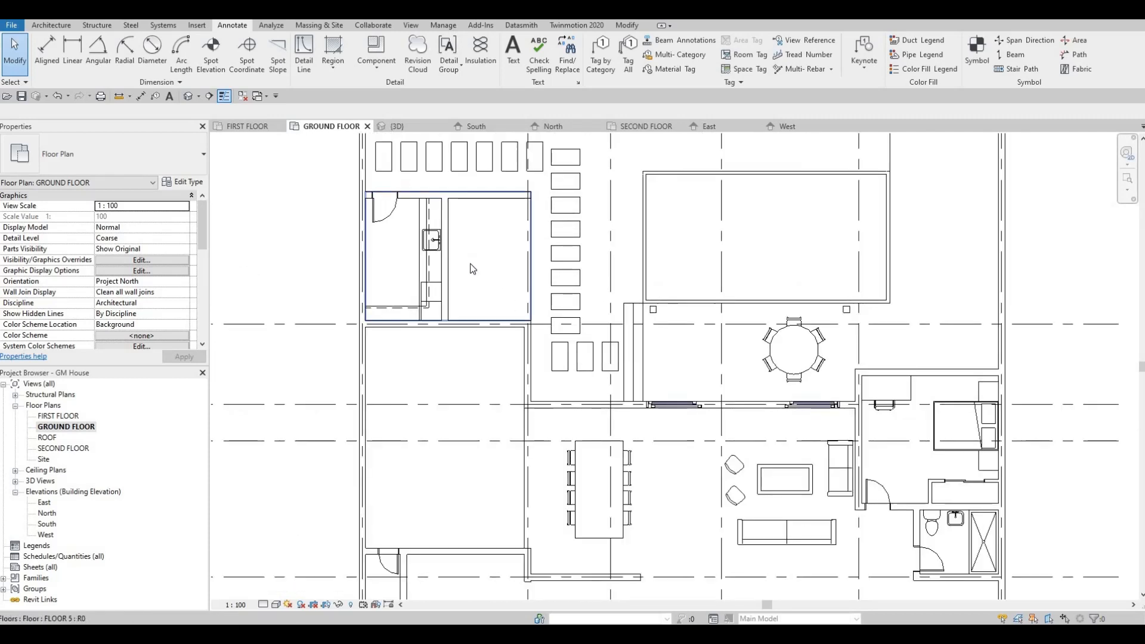
scroll(489, 268, down, 2)
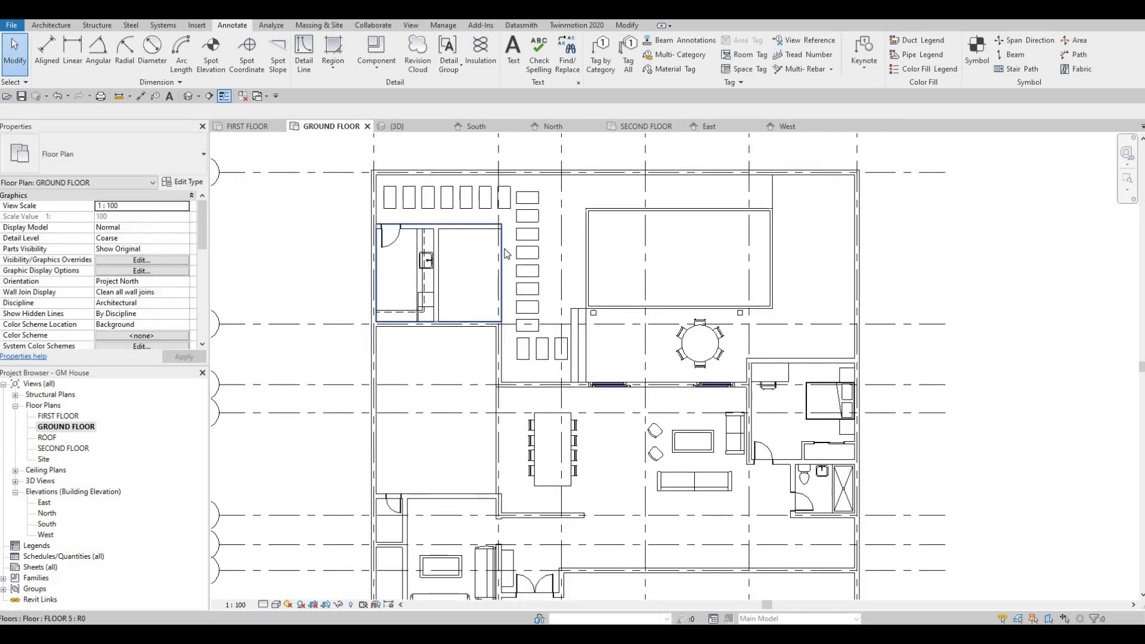
middle_drag(505, 249, 527, 233)
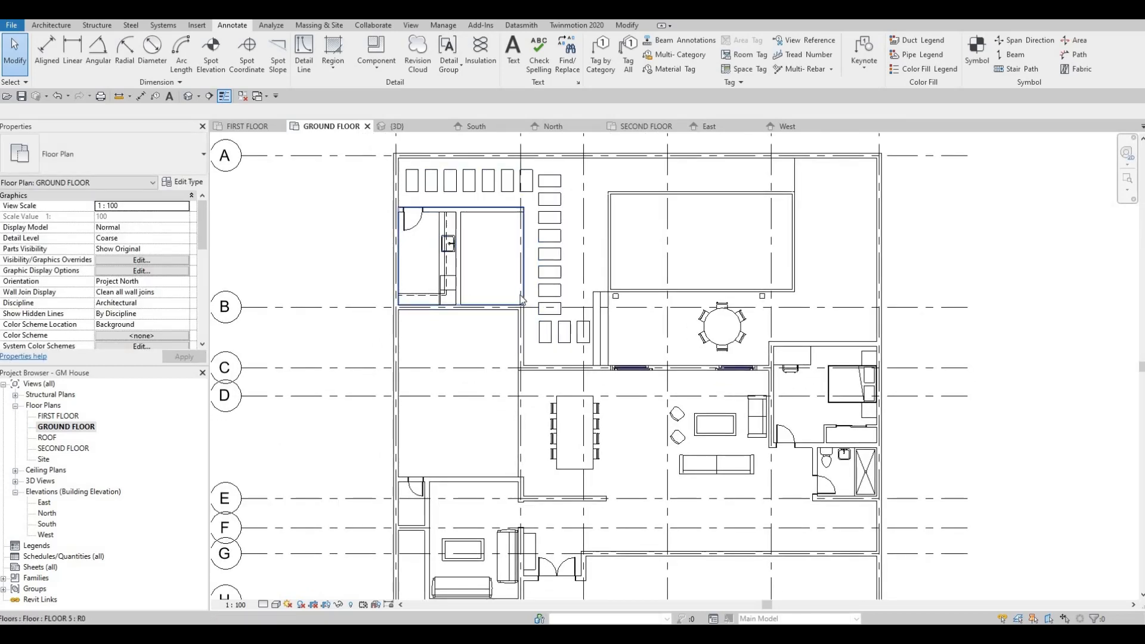
scroll(534, 305, down, 1)
middle_drag(576, 292, 581, 262)
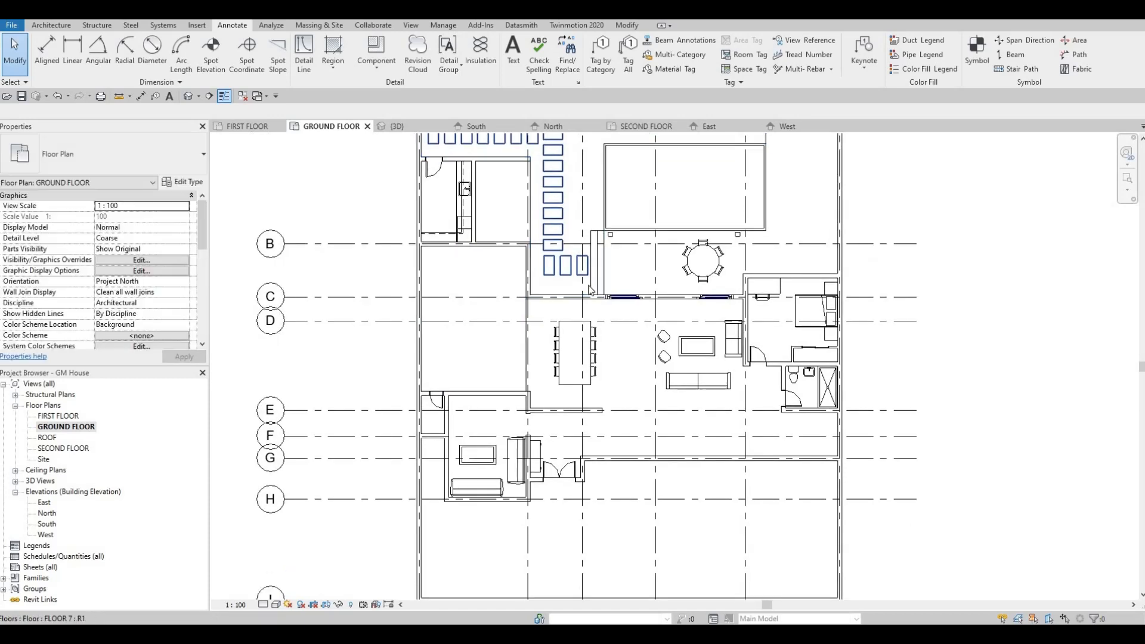
middle_drag(687, 337, 687, 324)
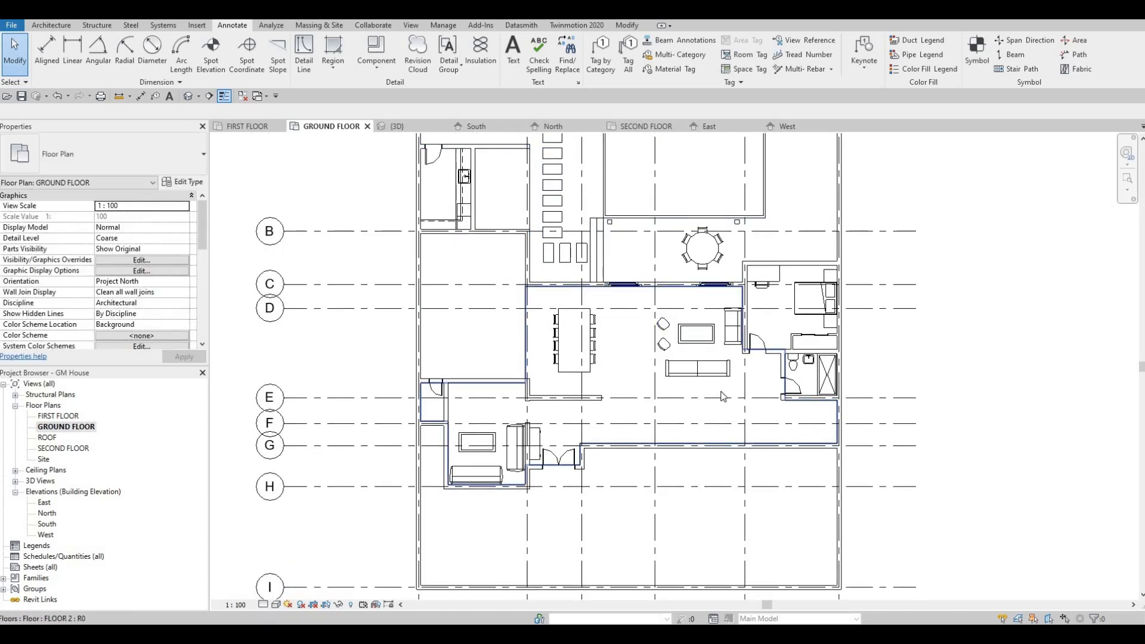
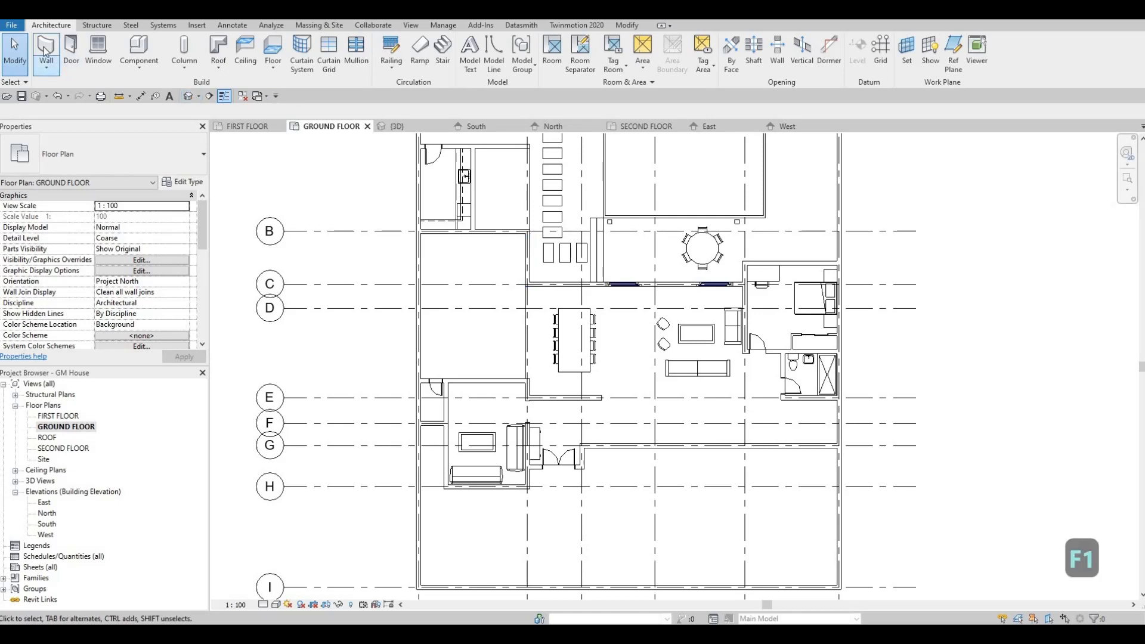
Draw a vertical Curtain Wall about 1440 mm long within the exterior wall beside the stepping stones, between grids B and C
key(w)
key(a)
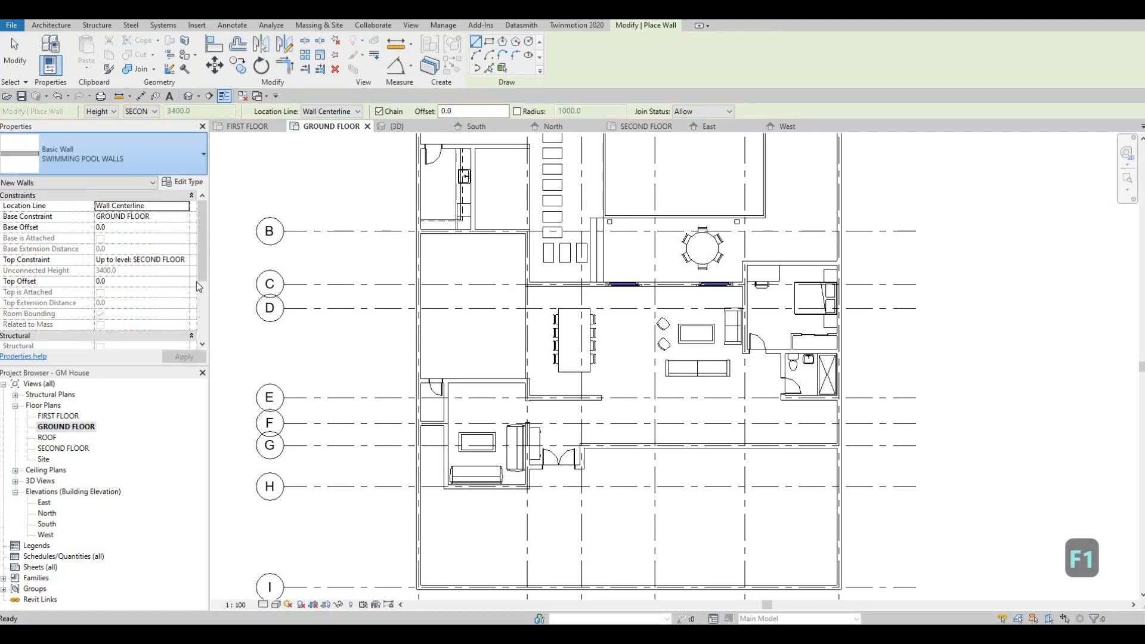
click(173, 153)
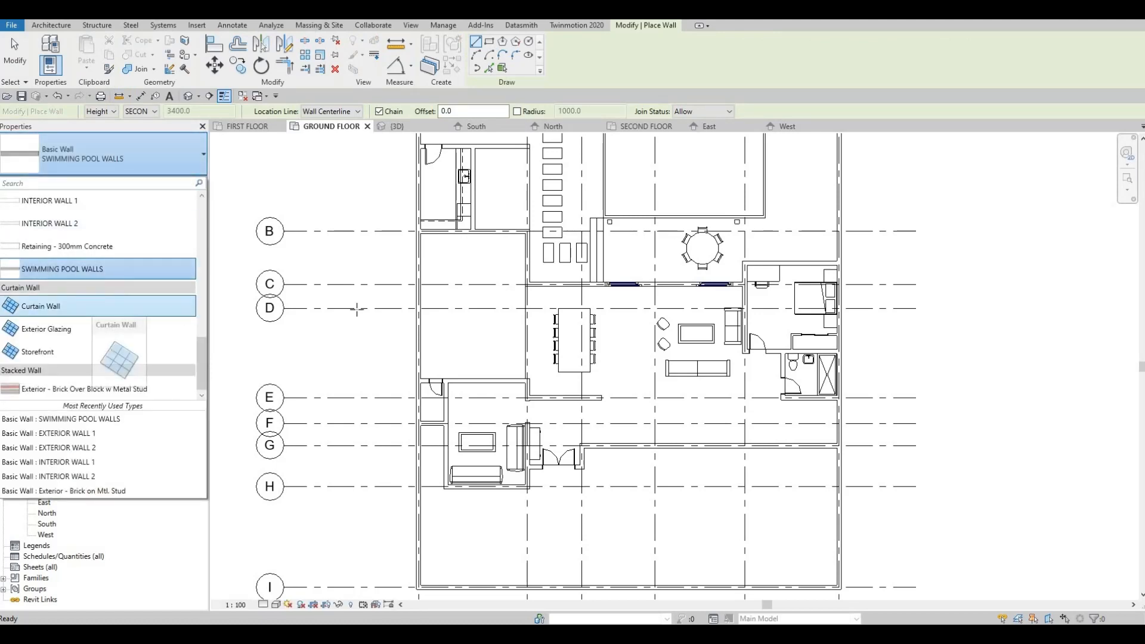
click(95, 307)
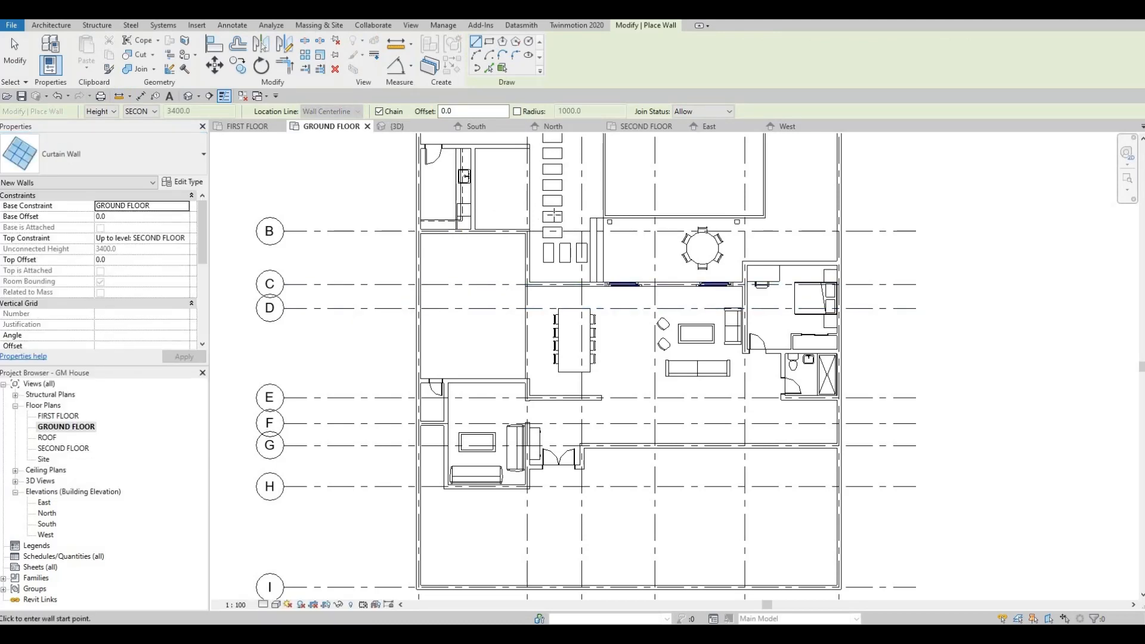
scroll(528, 280, up, 5)
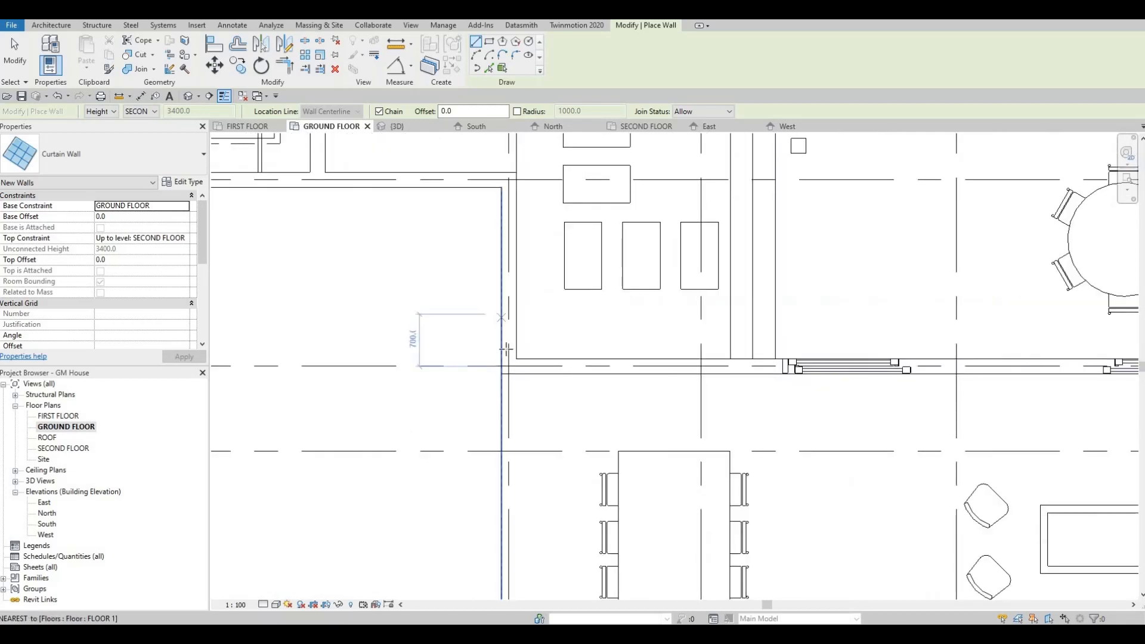
click(507, 351)
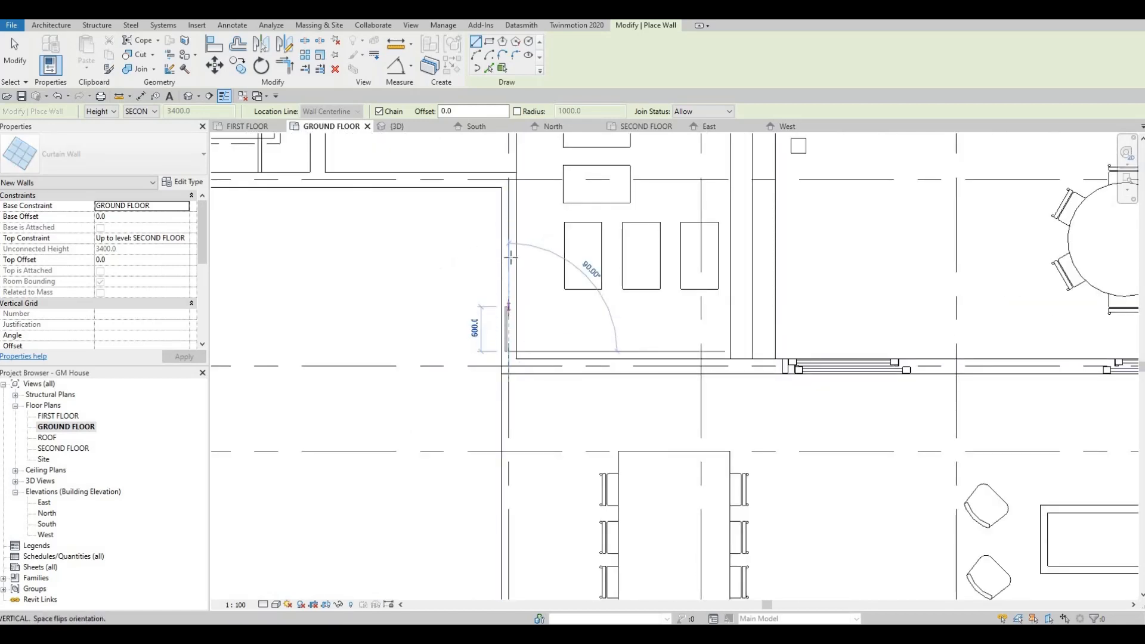
scroll(512, 241, up, 2)
scroll(512, 238, up, 2)
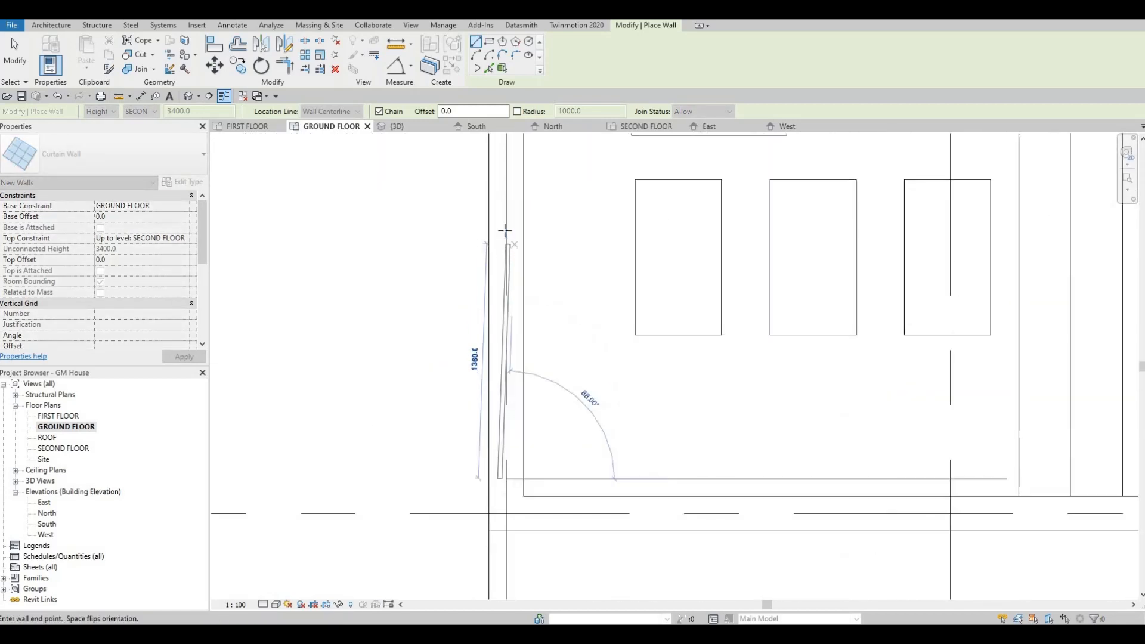
key(space)
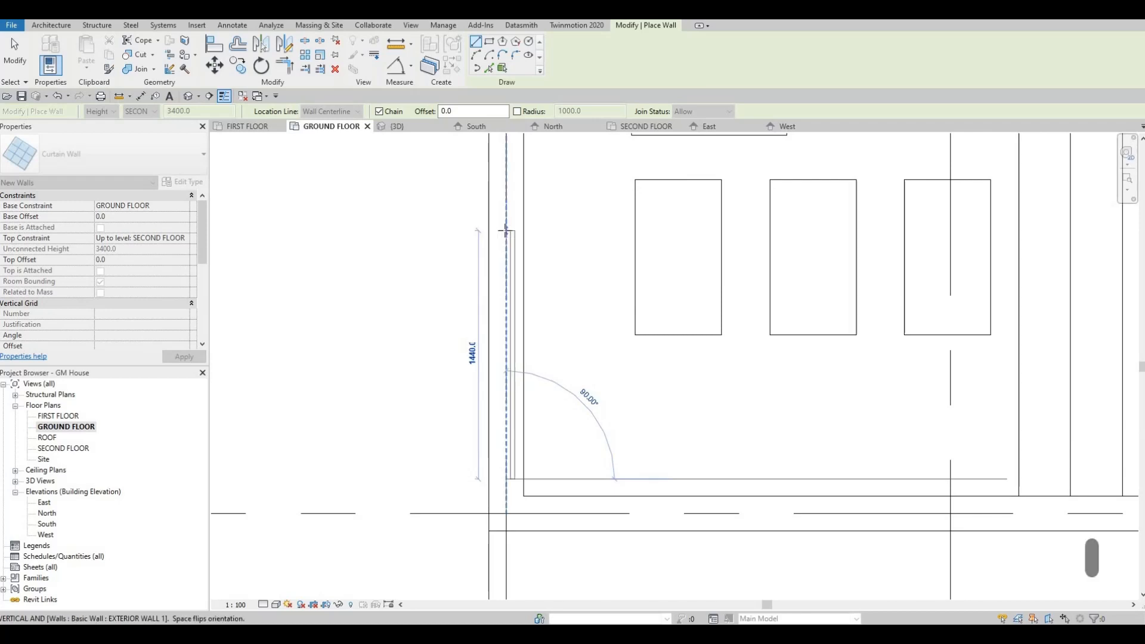
key(space)
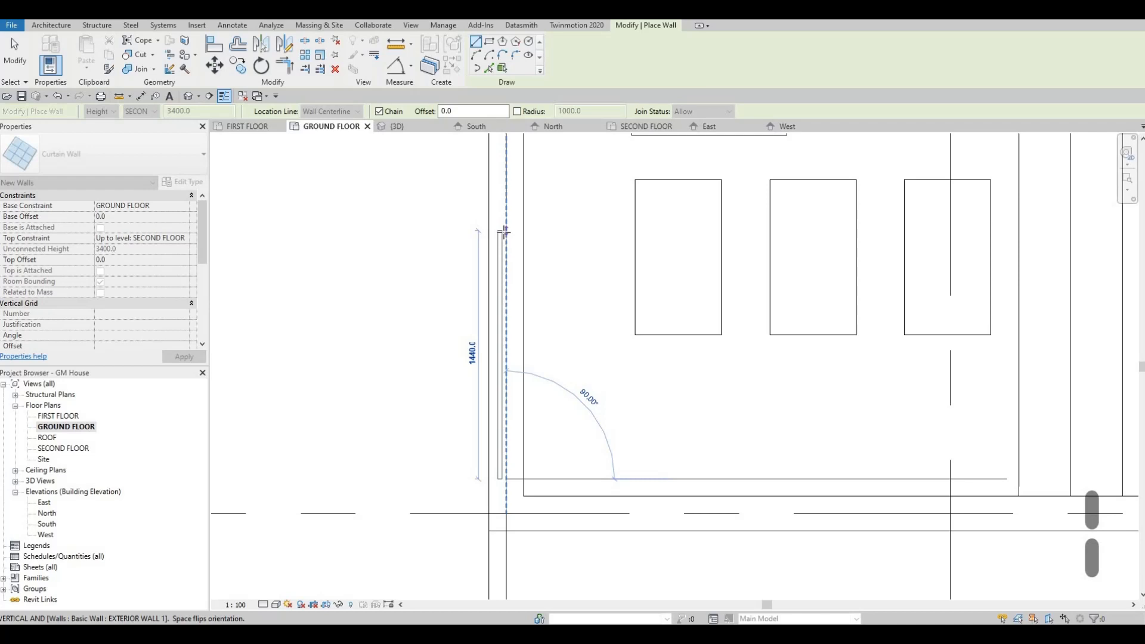
click(511, 234)
scroll(412, 252, down, 4)
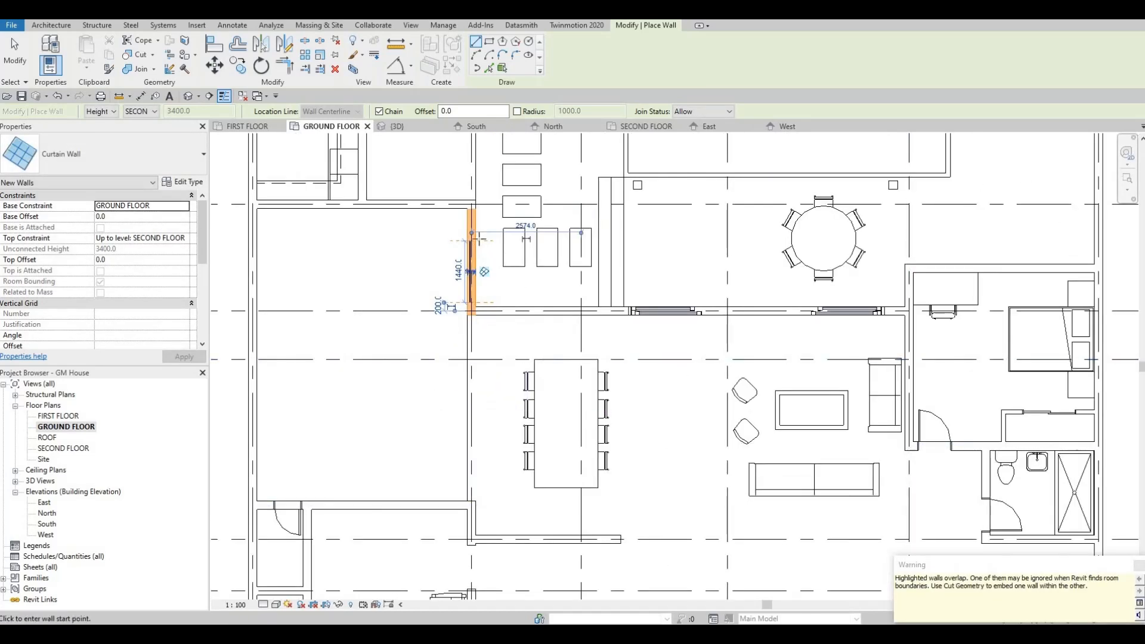
Draw a horizontal Curtain Wall about 1880 mm long within the bedroom's upper exterior wall, between the desk and bed, flipped toward the room
scroll(469, 246, up, 3)
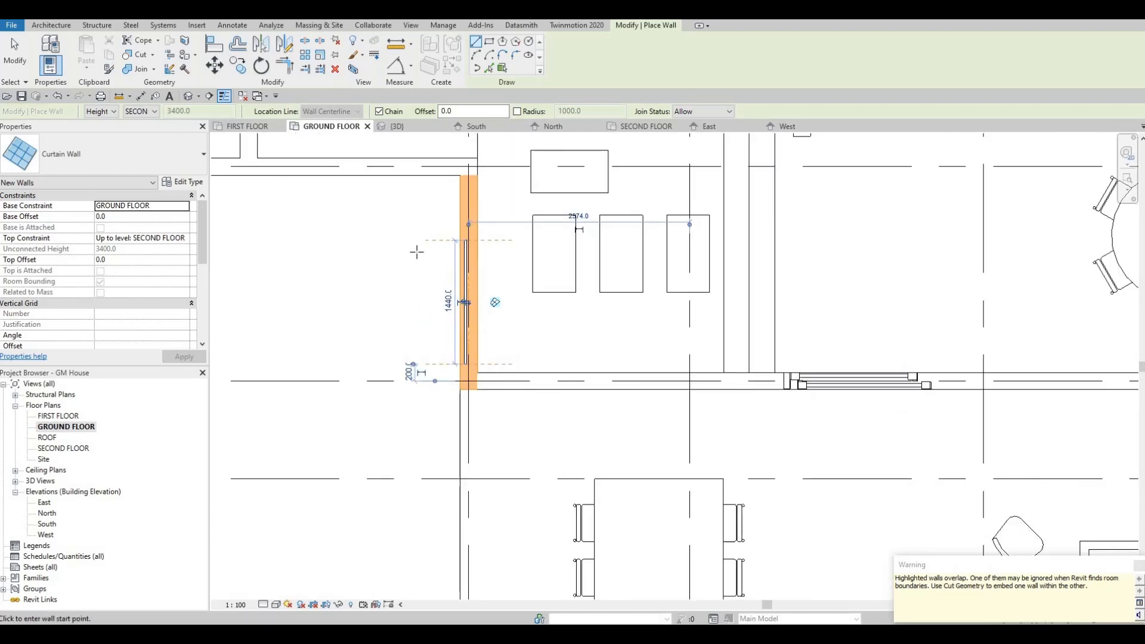
scroll(417, 252, down, 4)
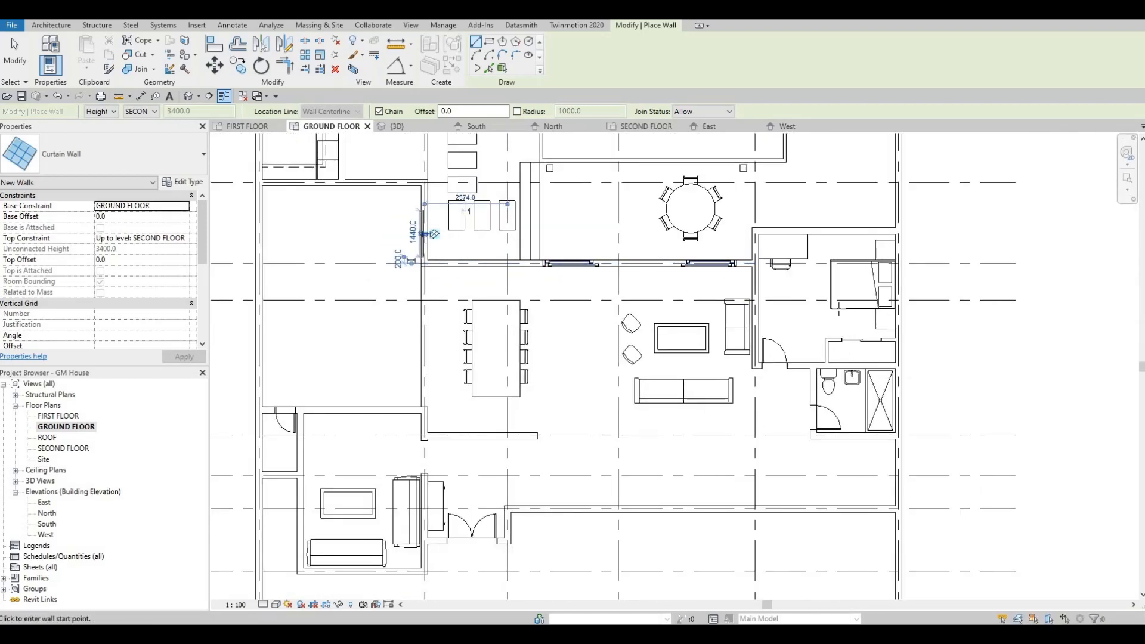
scroll(786, 239, up, 4)
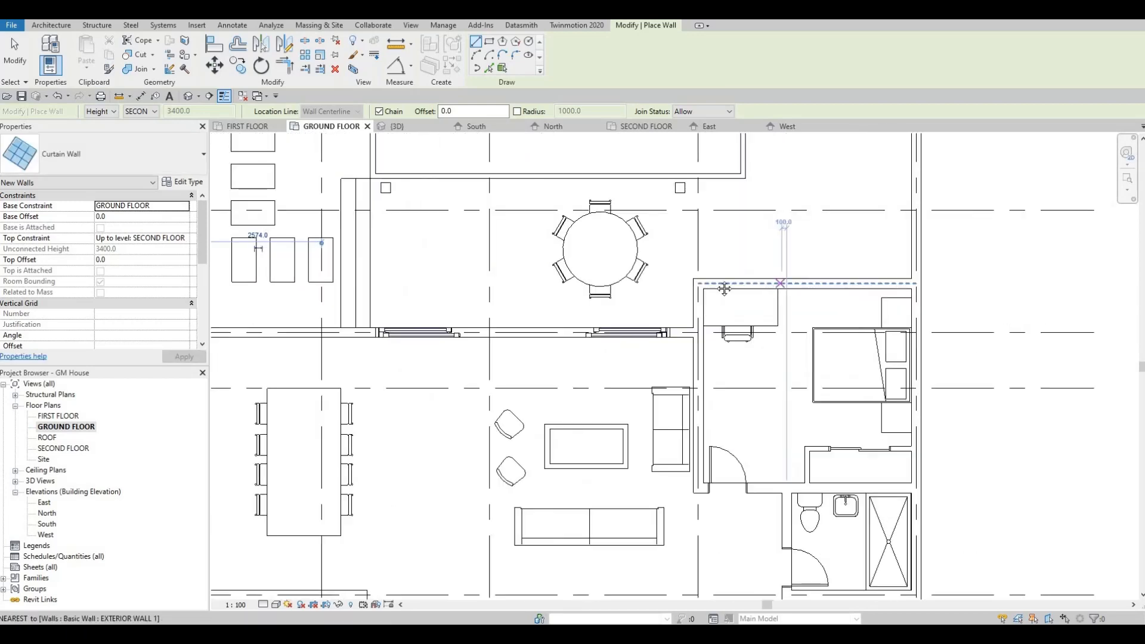
scroll(734, 277, up, 2)
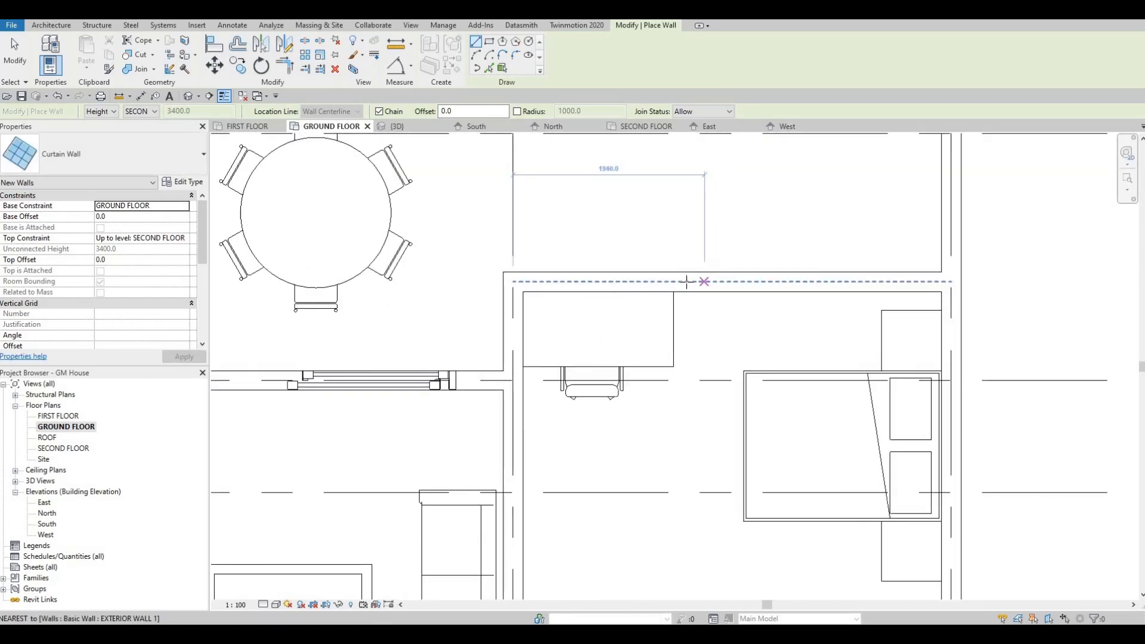
click(687, 281)
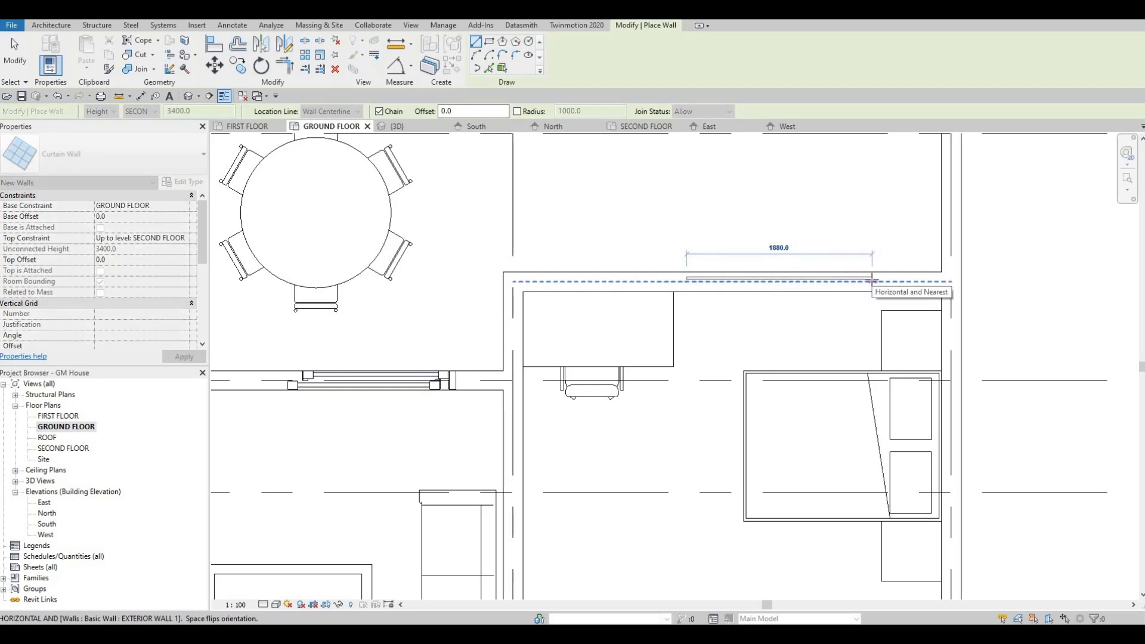
key(space)
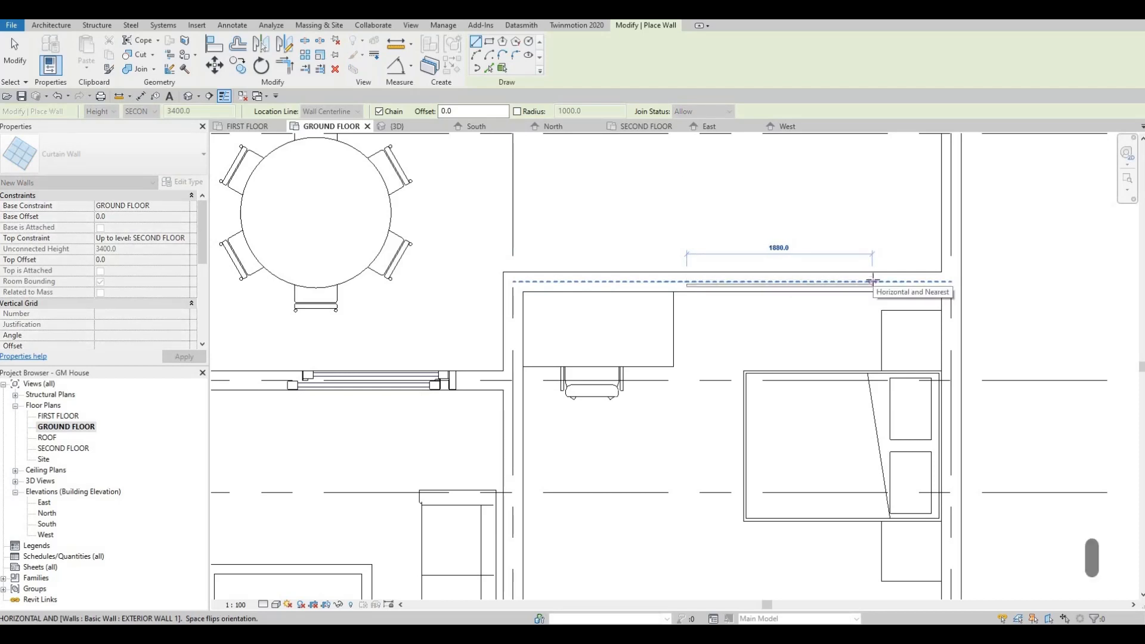
click(810, 318)
key(Escape)
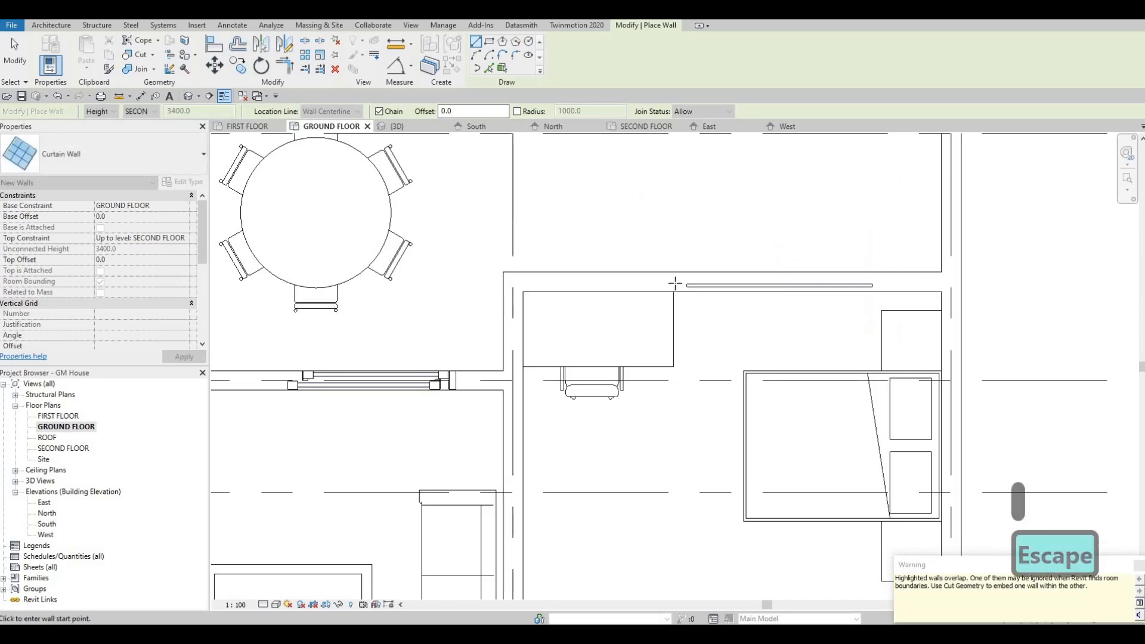
scroll(773, 197, down, 2)
key(Escape)
scroll(776, 291, down, 3)
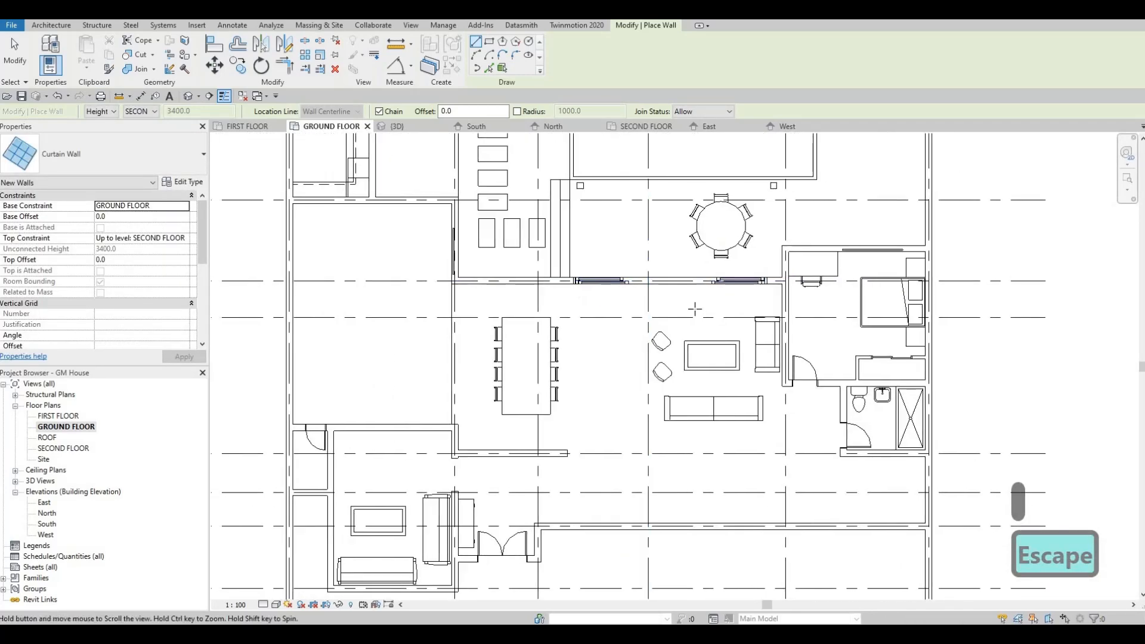
Draw a horizontal Curtain Wall about 2500 mm long within the grid C wall above the dining table
scroll(710, 324, up, 4)
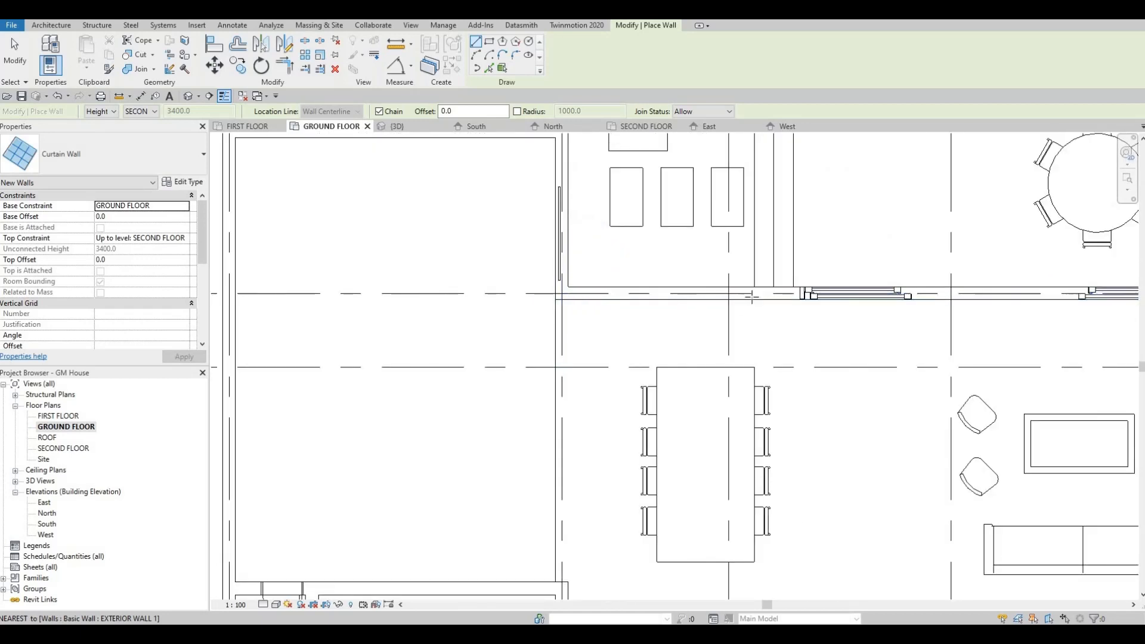
click(587, 292)
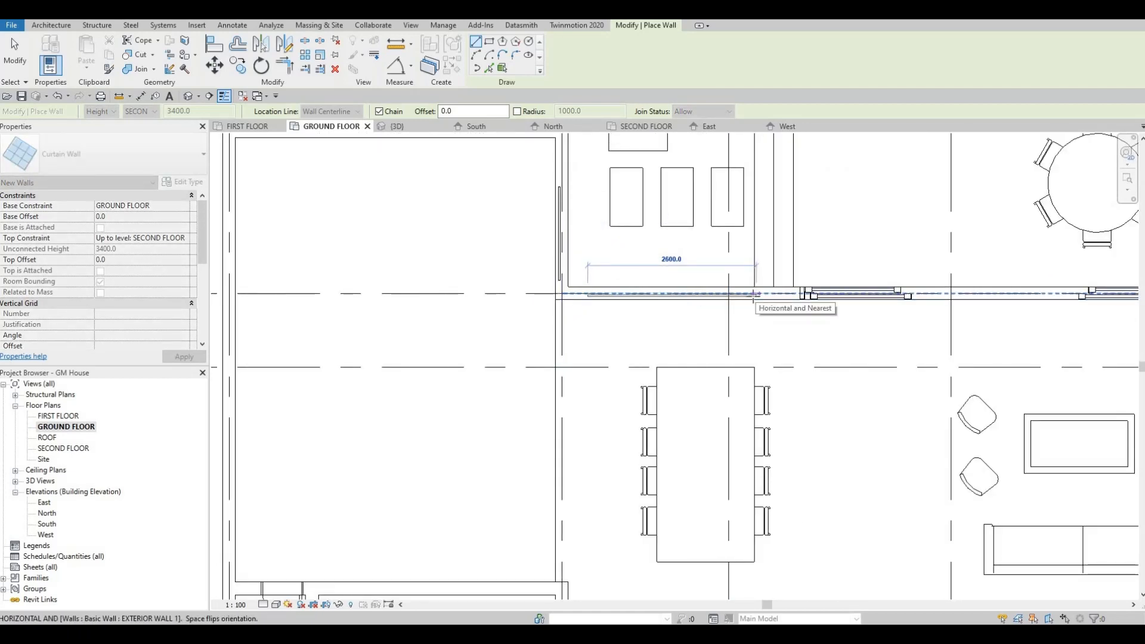
key(Escape)
key(Escape)
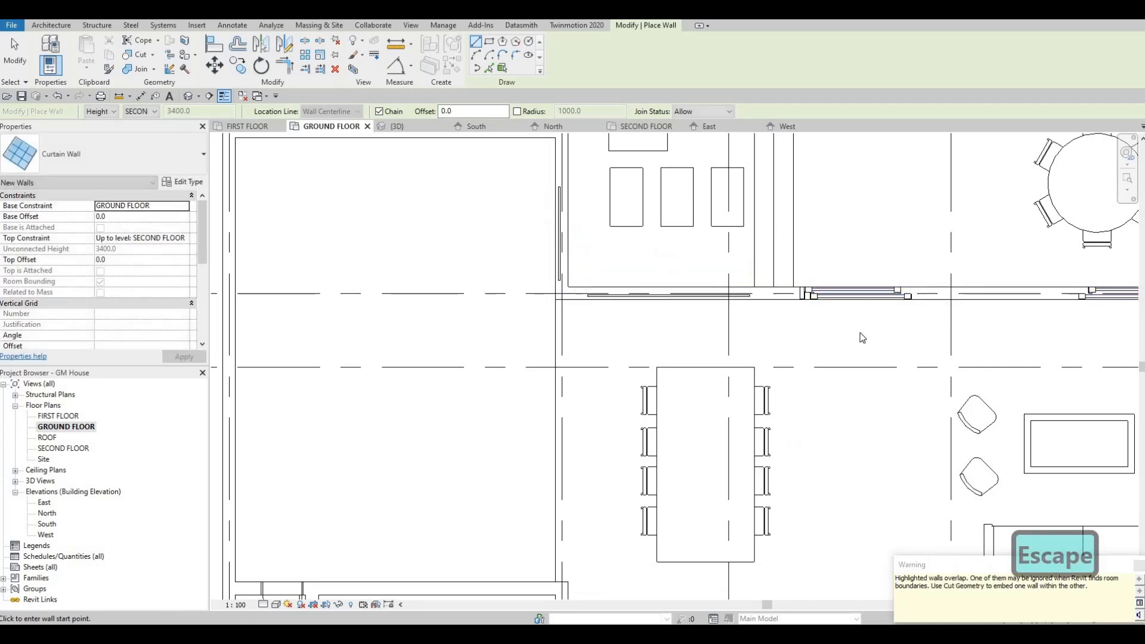
scroll(775, 328, down, 5)
middle_drag(780, 349, 749, 337)
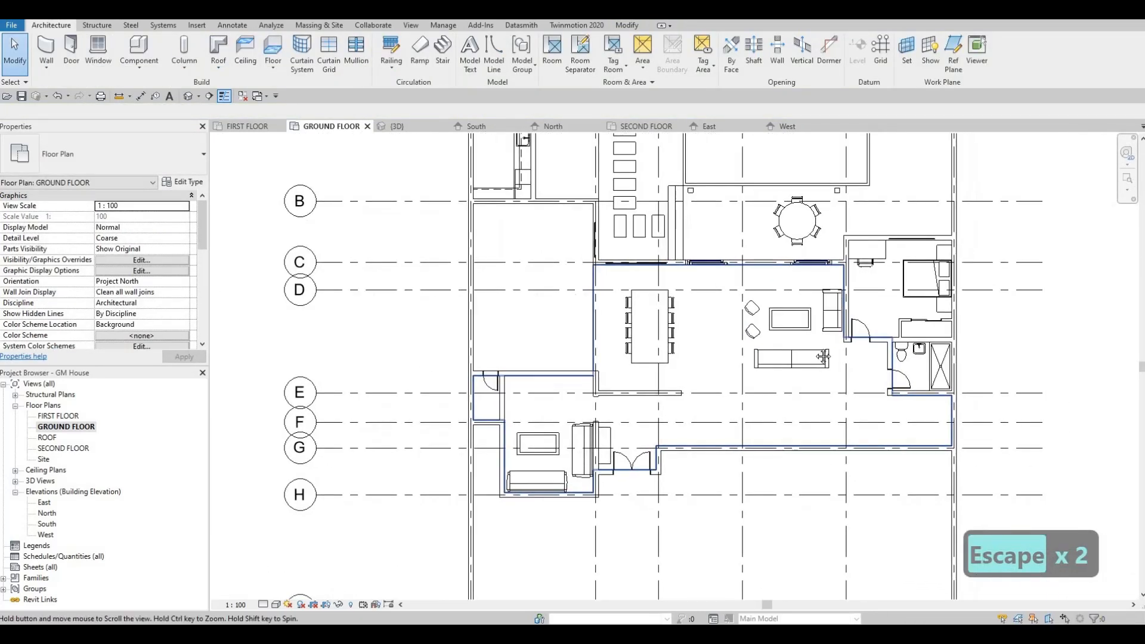
Use Cut Geometry to embed the vertical curtain wall in the exterior wall beside the stepping stones
middle_drag(825, 445, 837, 338)
middle_drag(723, 327, 779, 326)
middle_drag(661, 267, 705, 370)
middle_drag(678, 328, 644, 463)
middle_drag(463, 121, 442, 127)
key(Escape)
key(Escape)
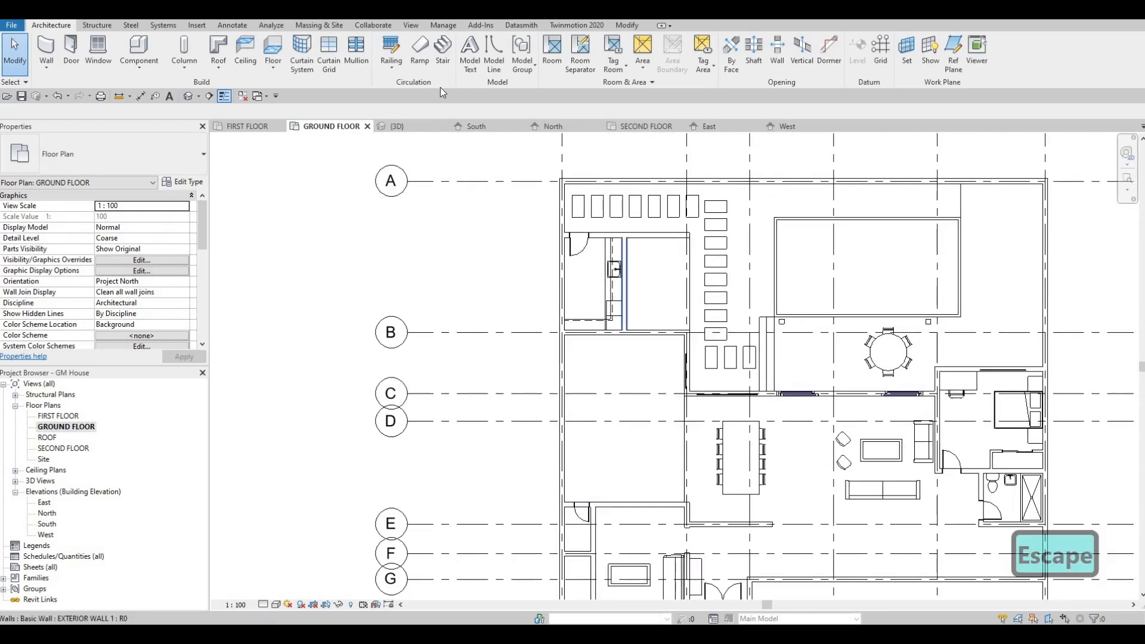
click(626, 26)
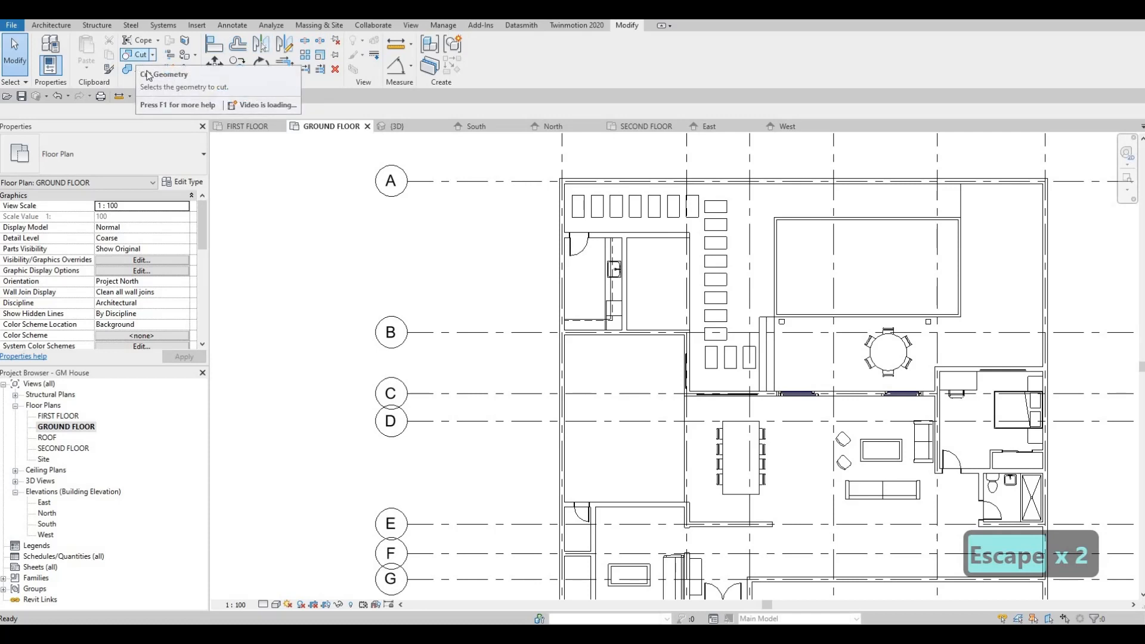
click(141, 54)
scroll(685, 371, up, 5)
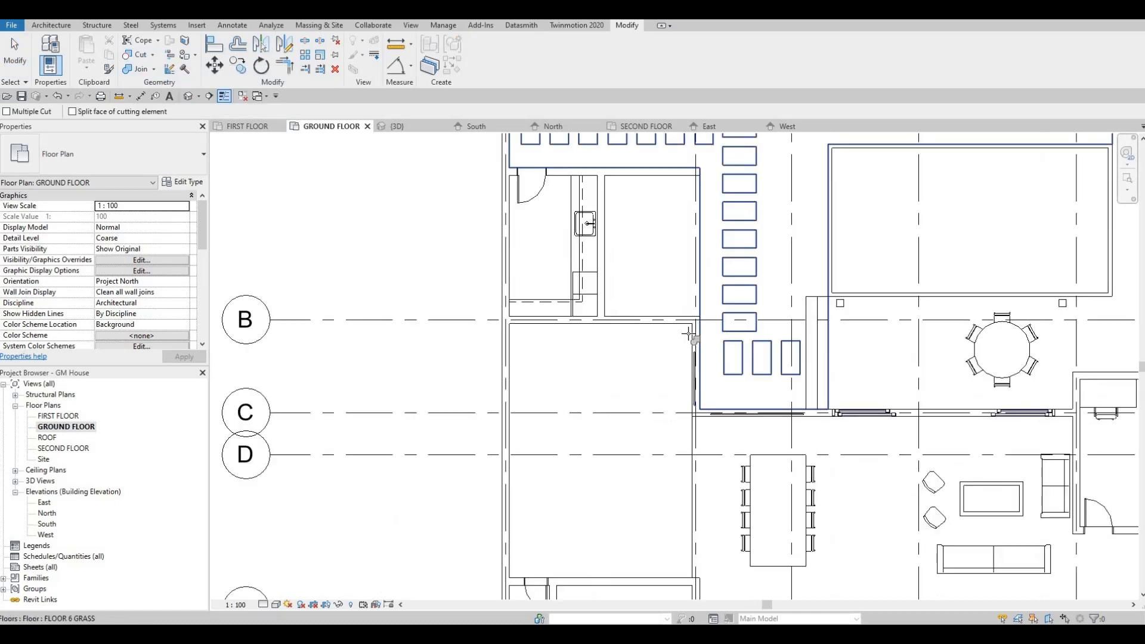
click(686, 369)
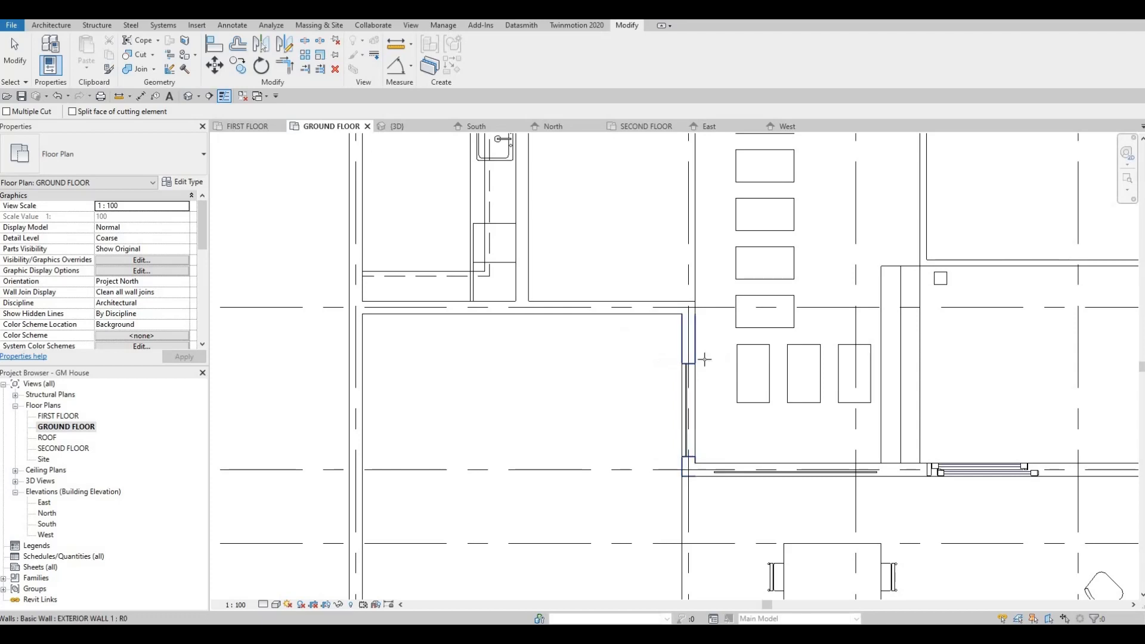
Cut the dining-area and bedroom exterior walls with their curtain walls, and finish the Cut command
scroll(620, 318, down, 2)
middle_drag(779, 395, 636, 360)
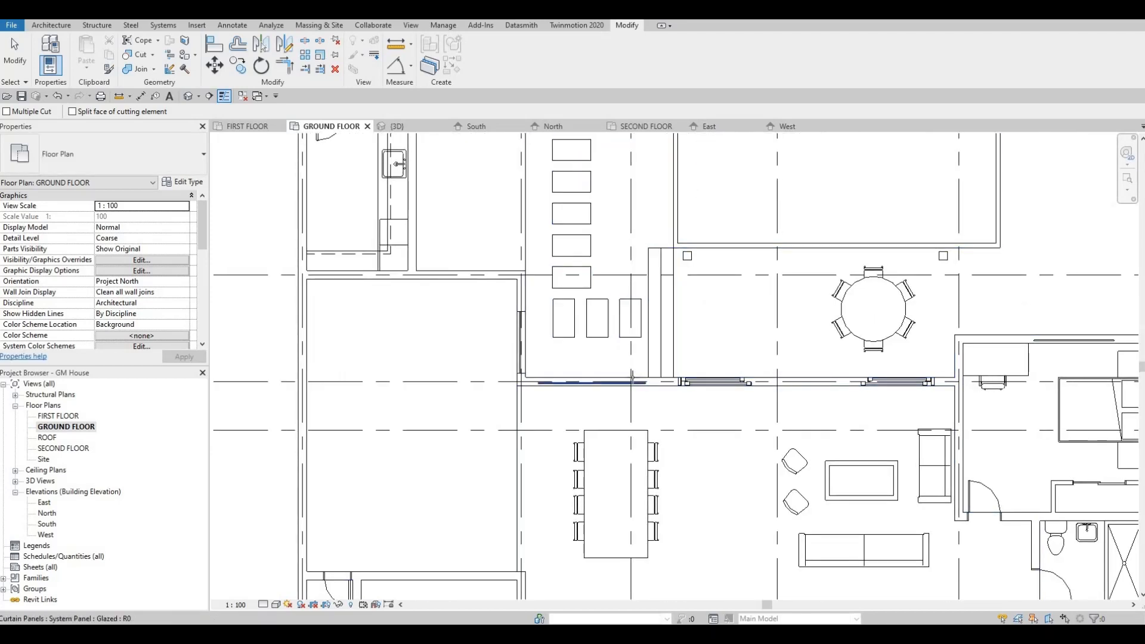
scroll(631, 376, up, 2)
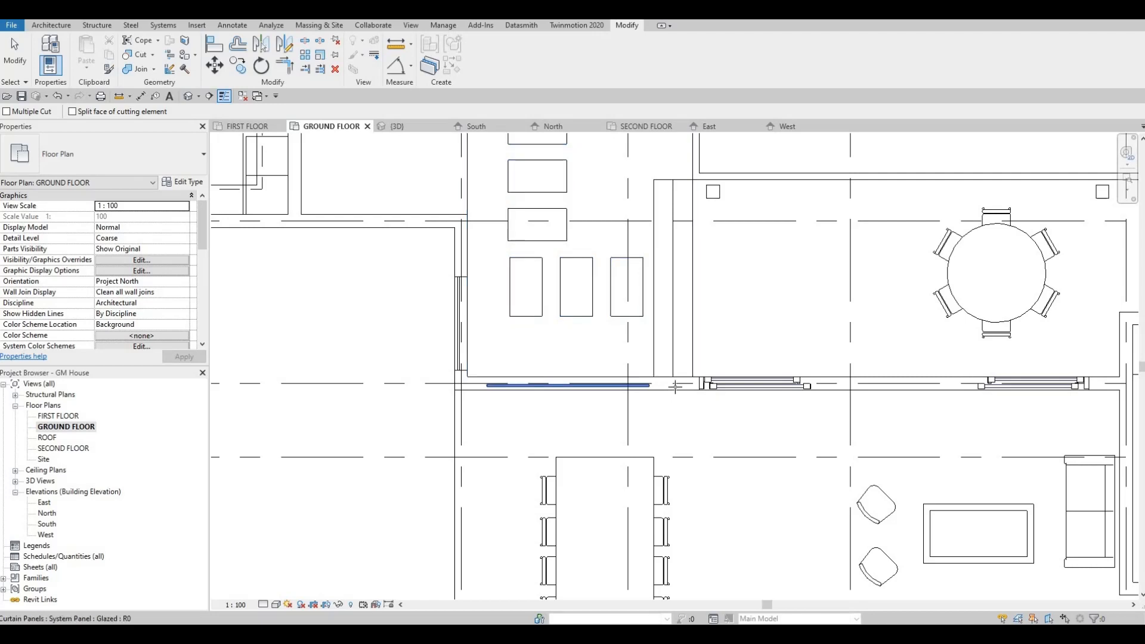
scroll(675, 386, up, 2)
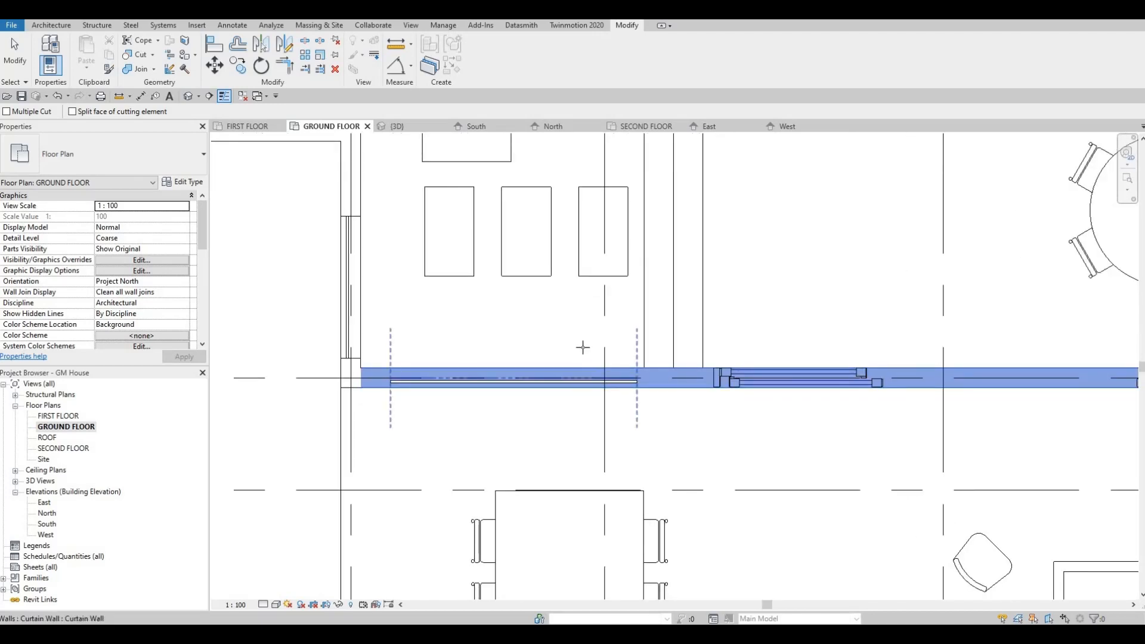
scroll(582, 346, down, 5)
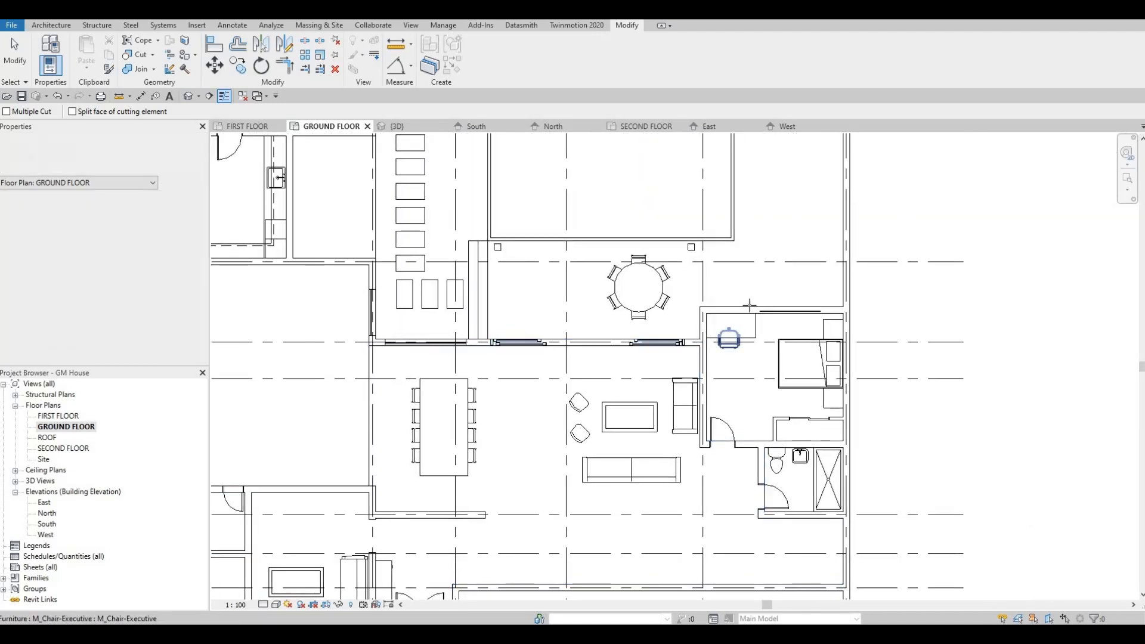
scroll(739, 326, down, 2)
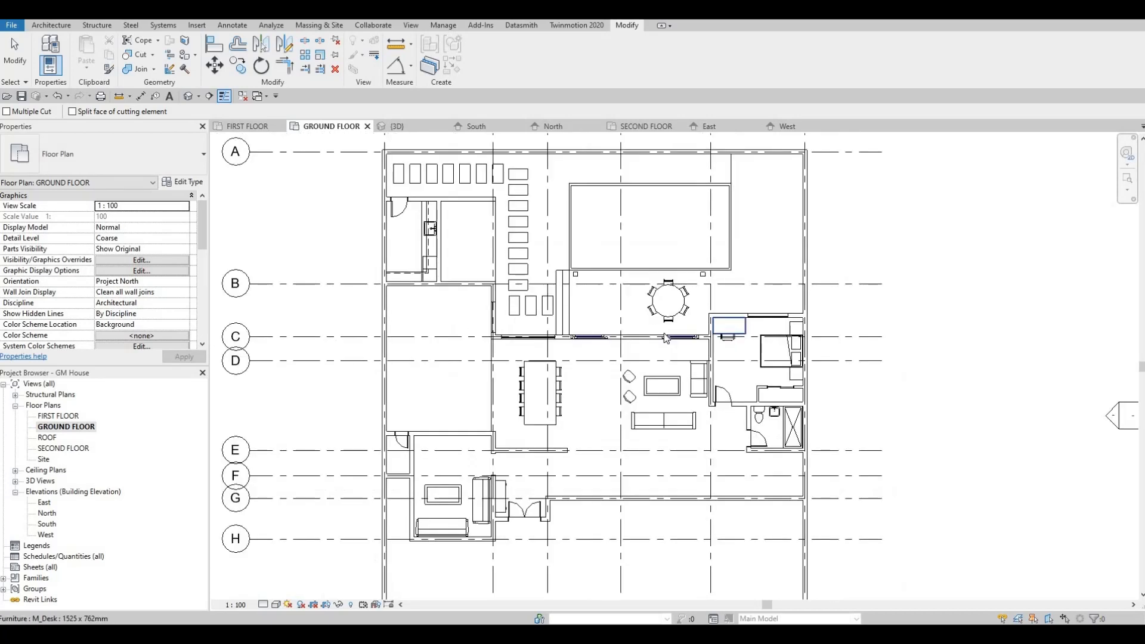
key(Escape)
middle_drag(648, 347, 662, 331)
scroll(665, 336, down, 1)
key(Escape)
scroll(763, 359, up, 2)
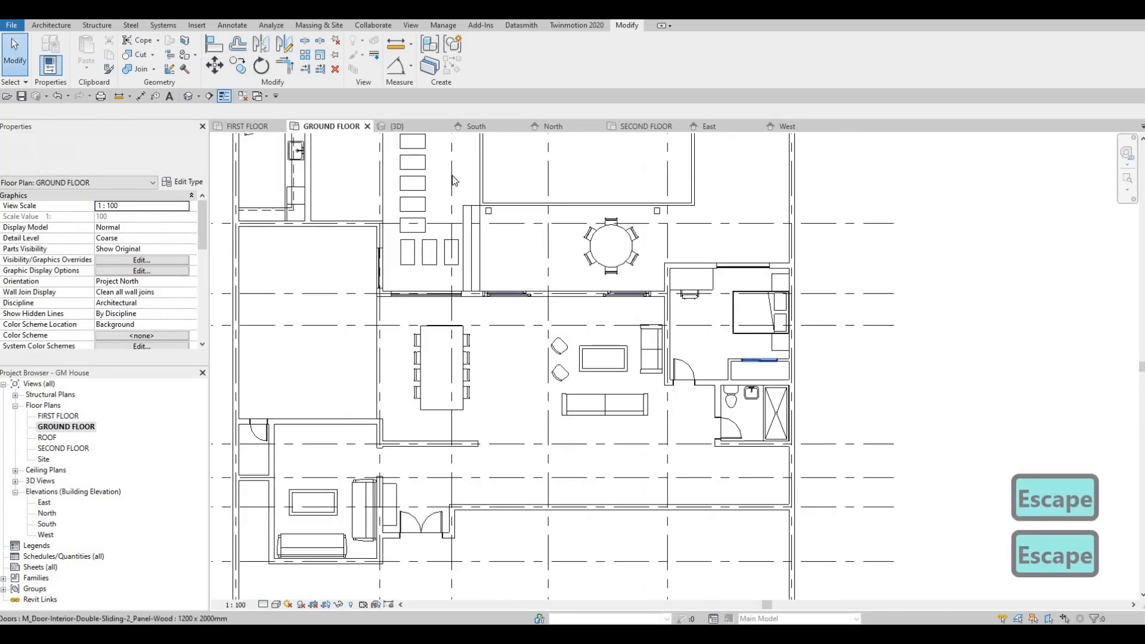
Switch to the 3D view and raise the bottom edge of the dining-area curtain wall to sill height
click(409, 127)
shift+middle_drag(452, 275, 256, 175)
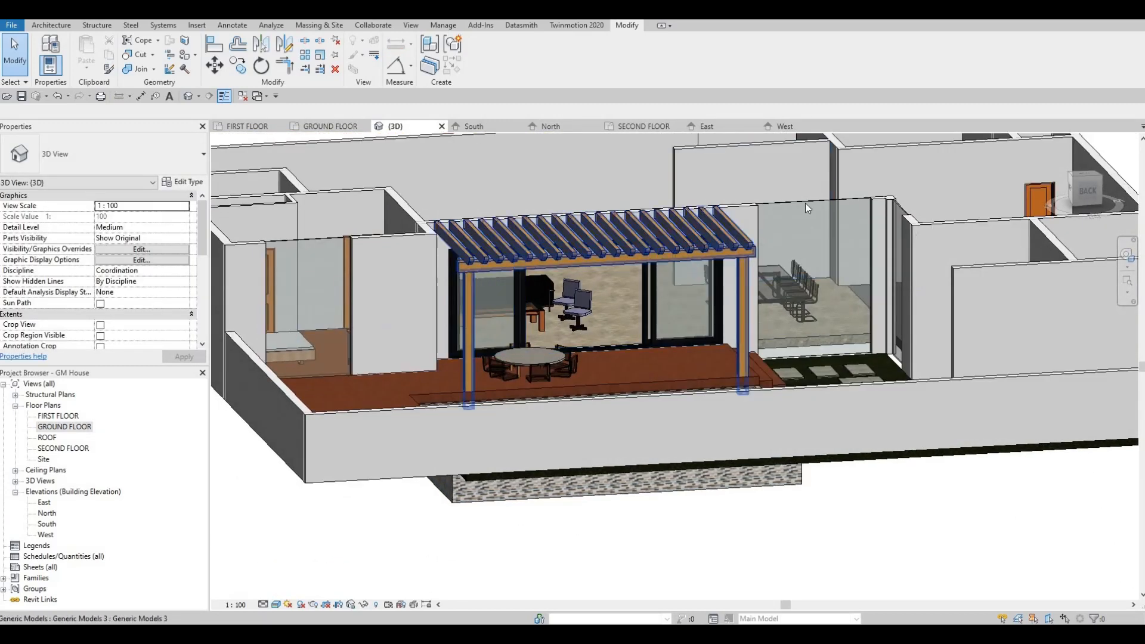
click(821, 360)
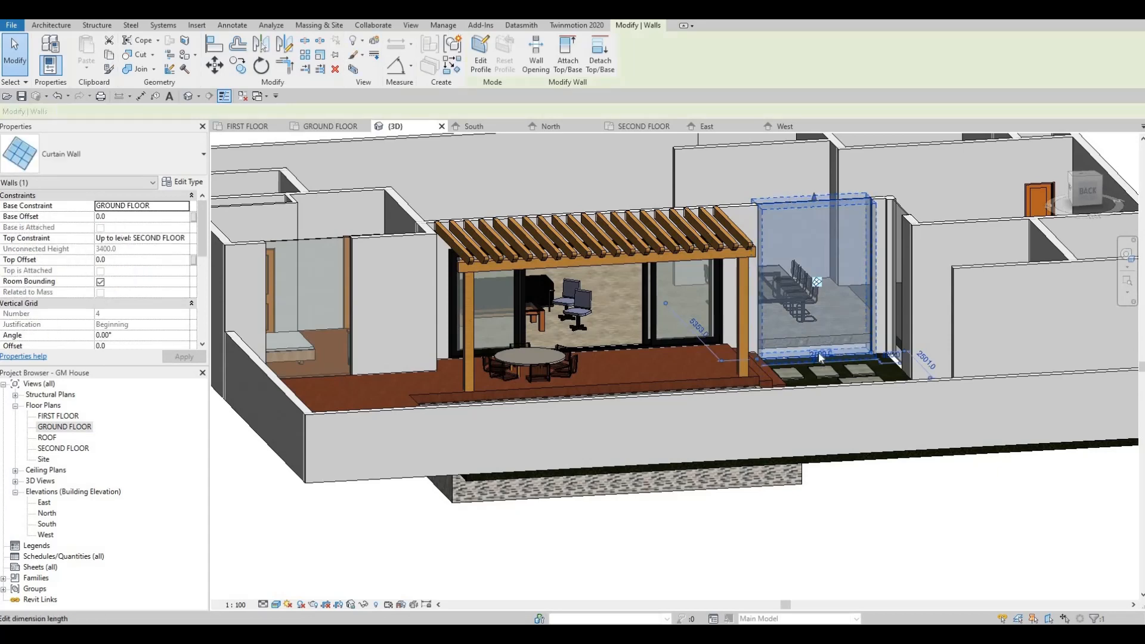
scroll(816, 372, up, 4)
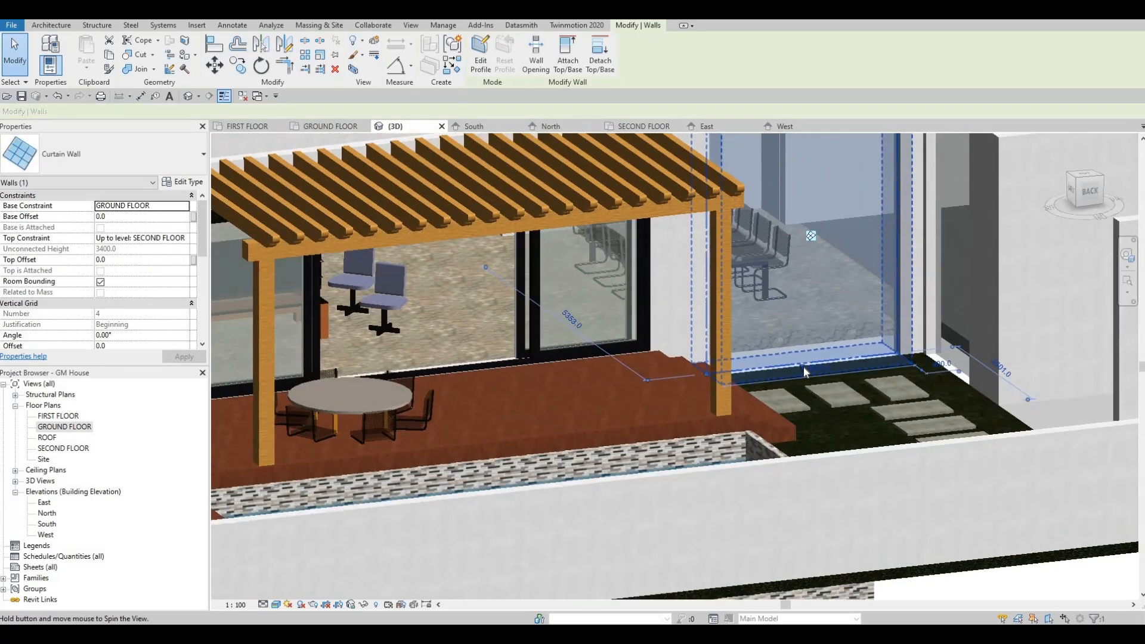
mouse_move(799, 319)
mouse_down()
mouse_move(798, 304)
mouse_move(815, 308)
mouse_up()
scroll(818, 295, down, 3)
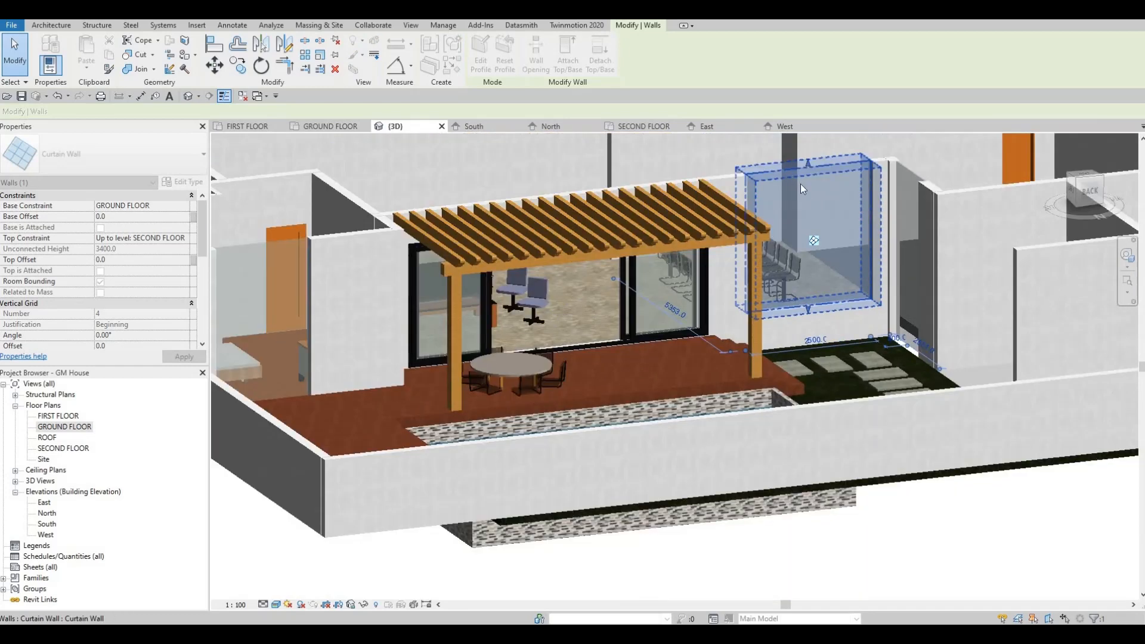
Lower the top edge of the dining-area curtain wall below the top of its host wall, and deselect it
middle_drag(805, 183, 799, 204)
drag(803, 205, 813, 246)
key(Escape)
key(Escape)
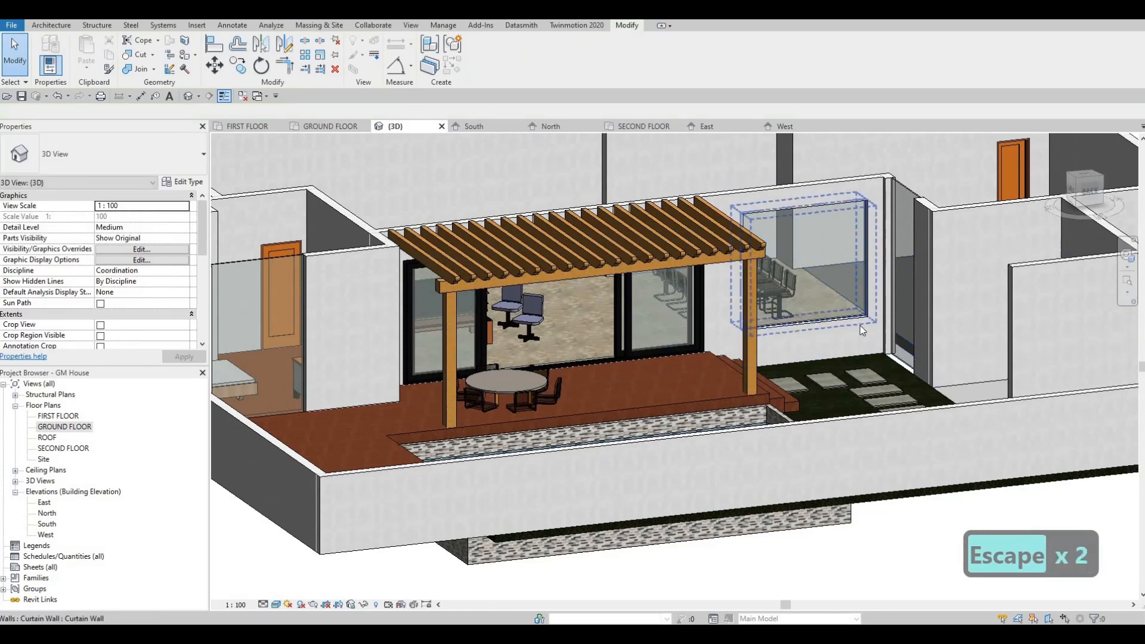
Align the bottom and top edges of the narrow curtain wall by the stepping stones with those of the dining-area curtain wall
key(a)
key(l)
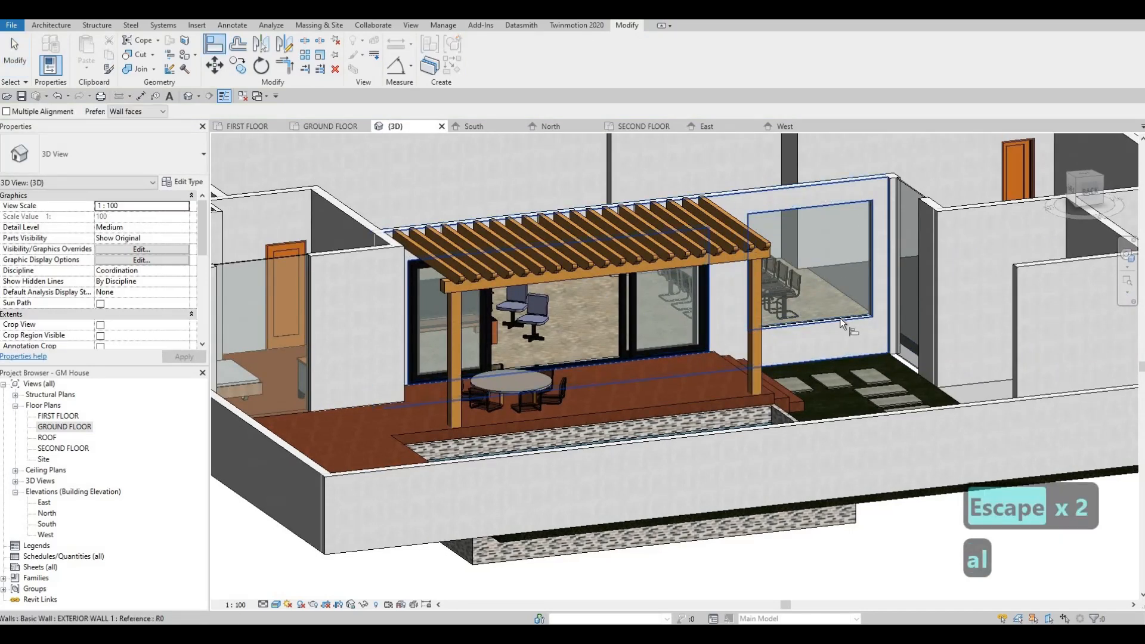
click(853, 321)
click(903, 358)
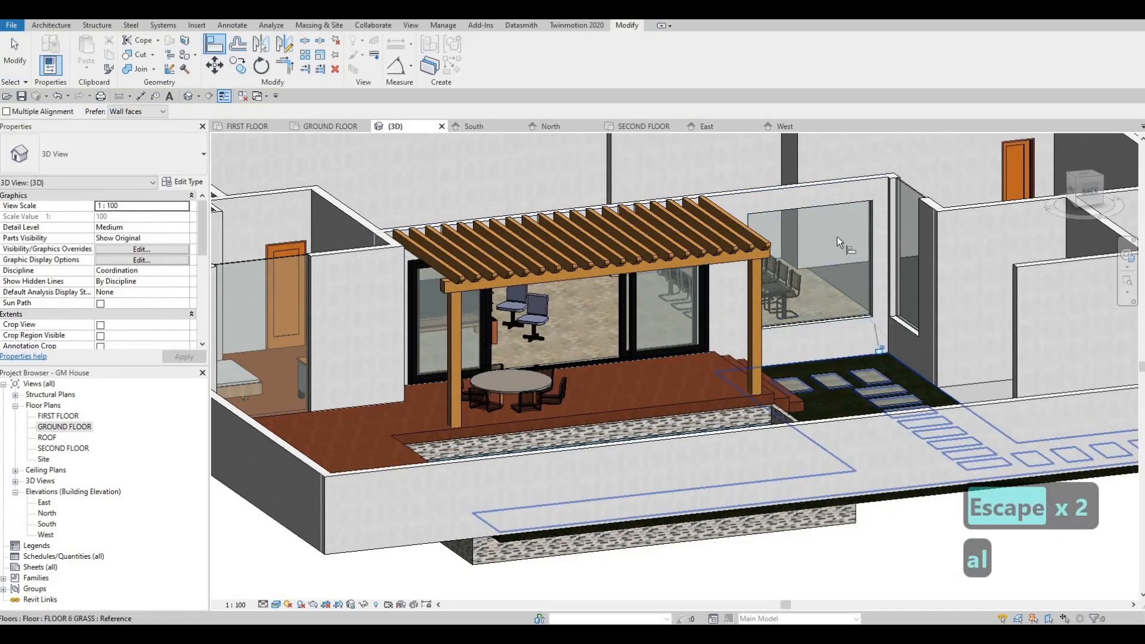
click(857, 204)
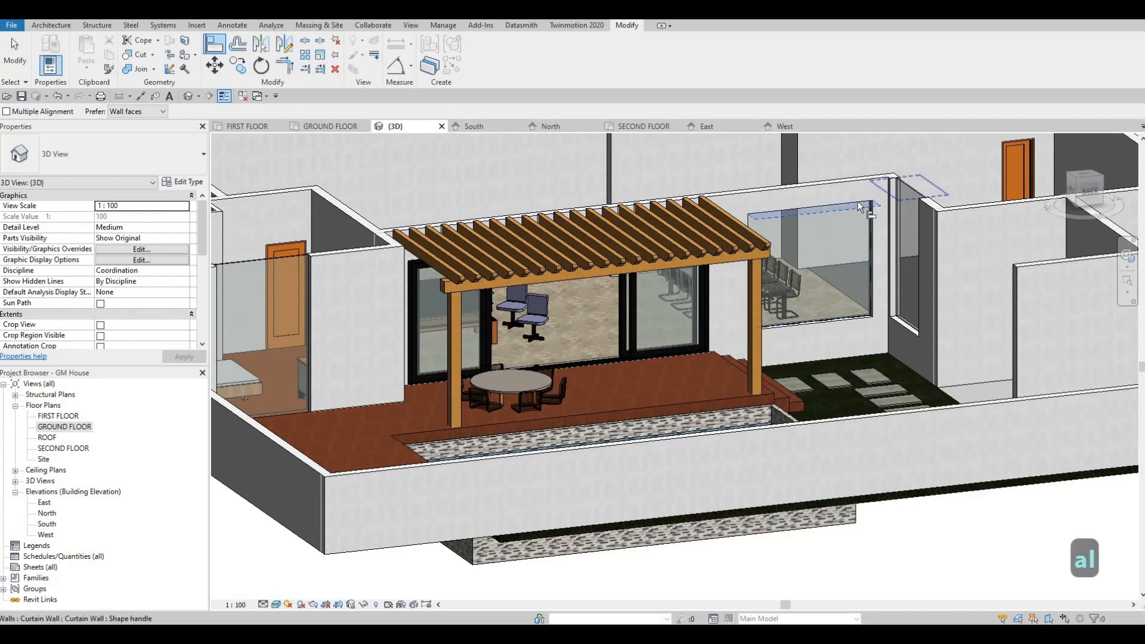
click(902, 184)
click(809, 319)
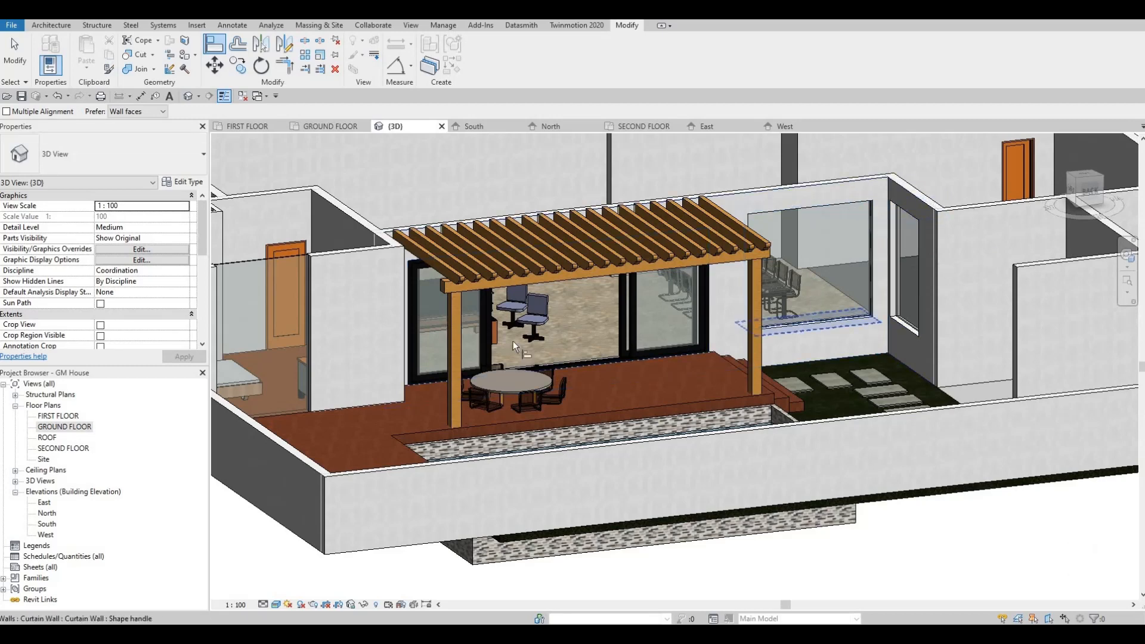
shift+middle_drag(513, 342, 334, 341)
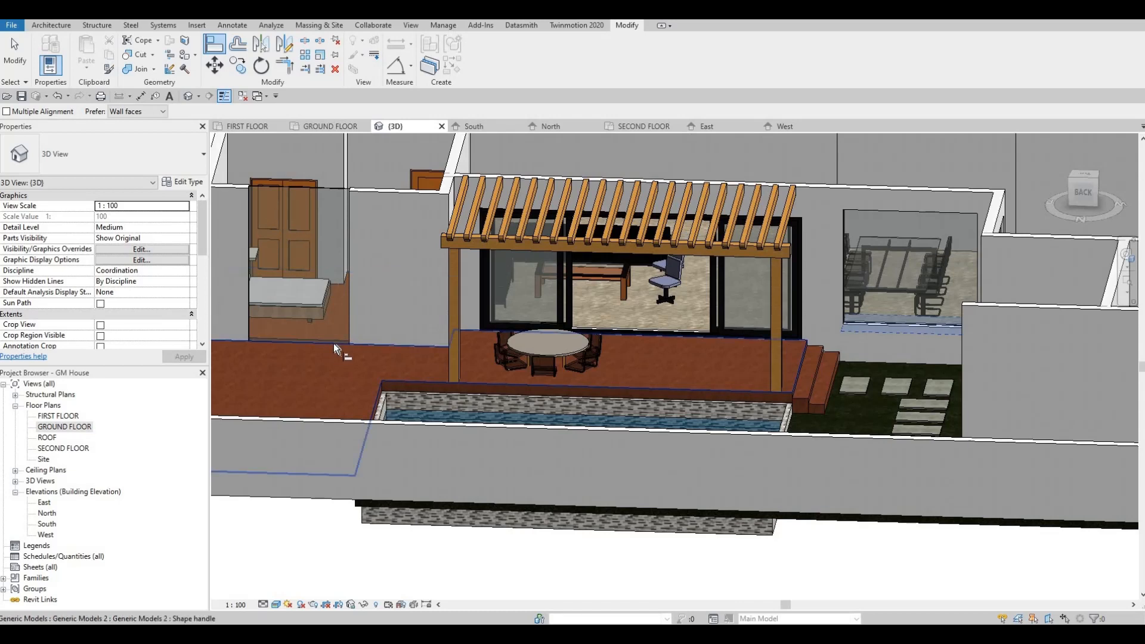
key(Tab)
key(Tab)
key(Tab)
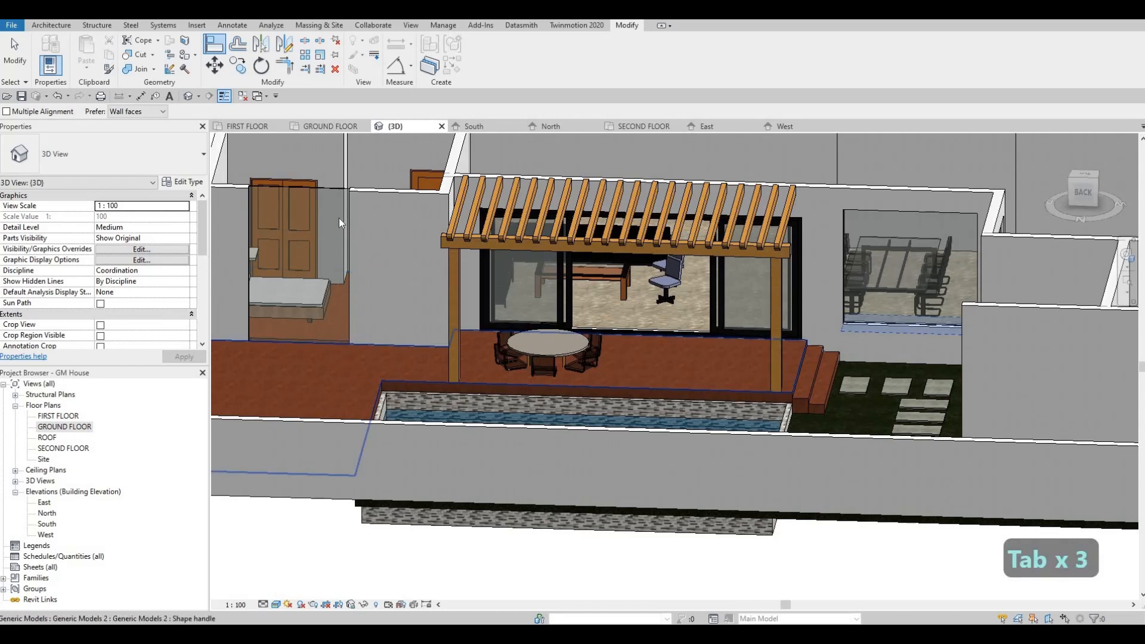
key(Escape)
key(Escape)
Raise the bottom edge of the bedroom curtain wall above the terrace floor and deselect the wall
click(323, 196)
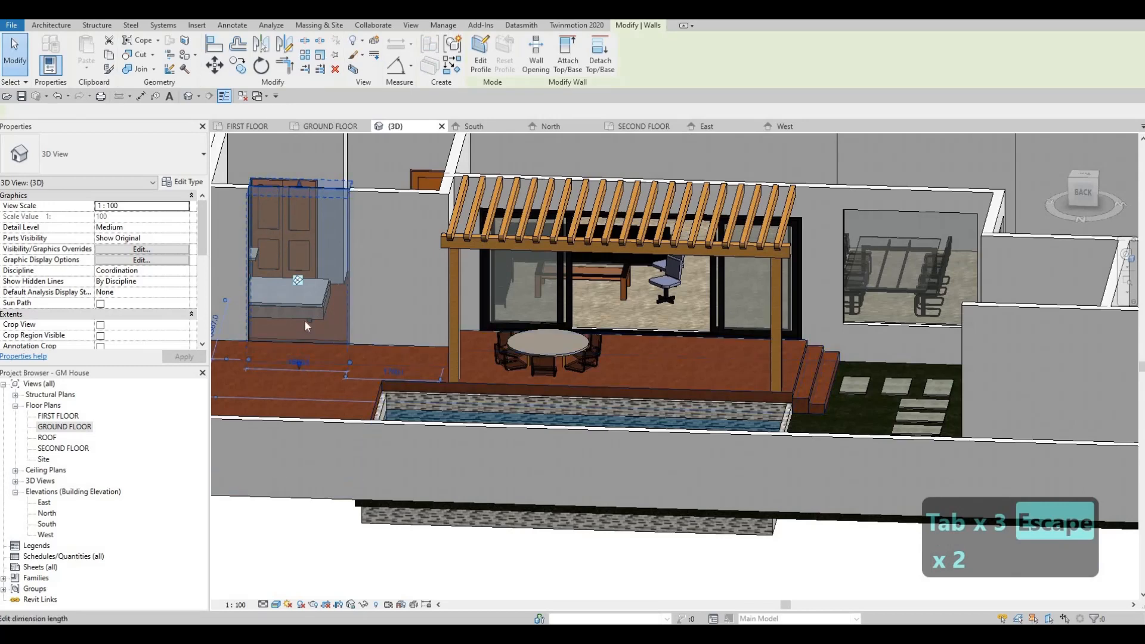
key(Escape)
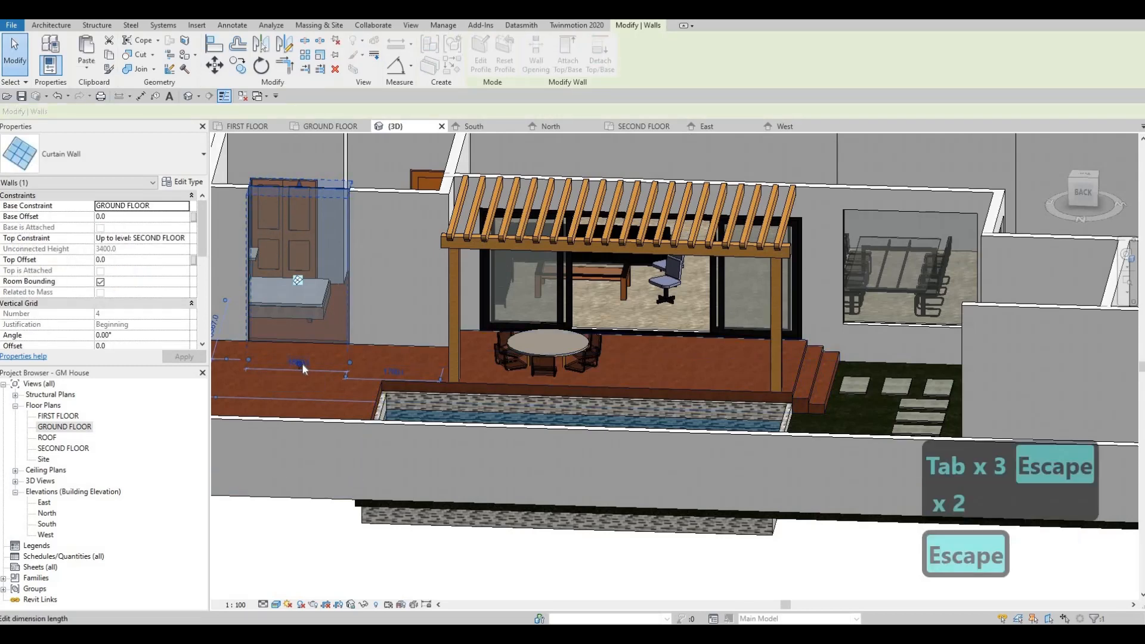
scroll(302, 365, up, 5)
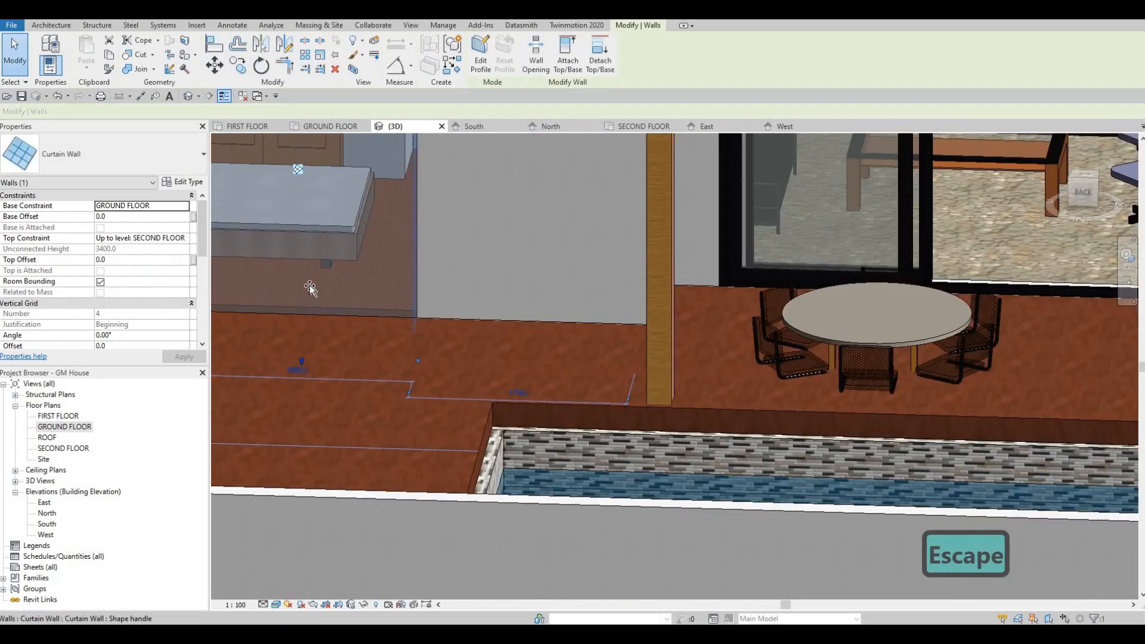
key(Escape)
key(Escape)
scroll(532, 309, down, 5)
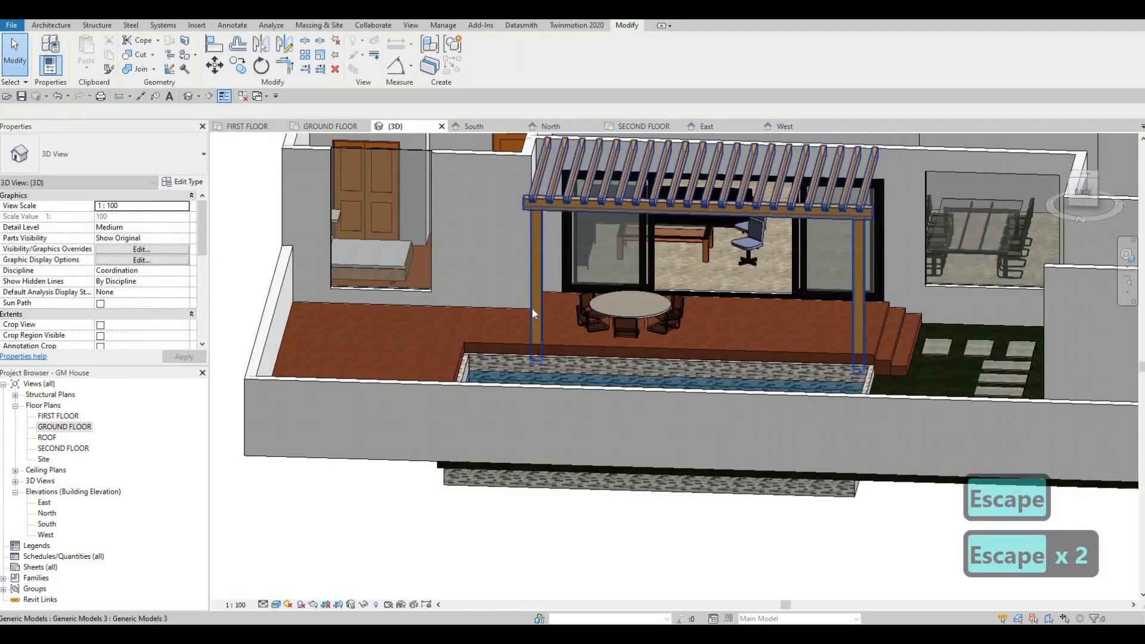
Align the bottom and top edges of the bedroom curtain wall with the dining-area curtain wall, and finish the Align command
key(a)
key(l)
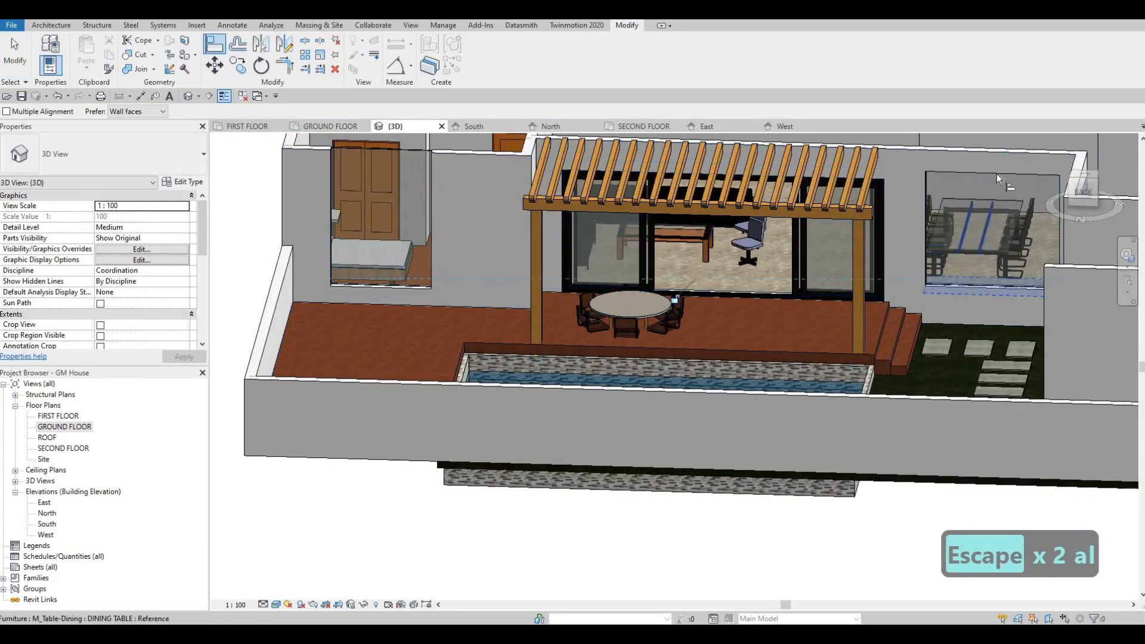
click(399, 152)
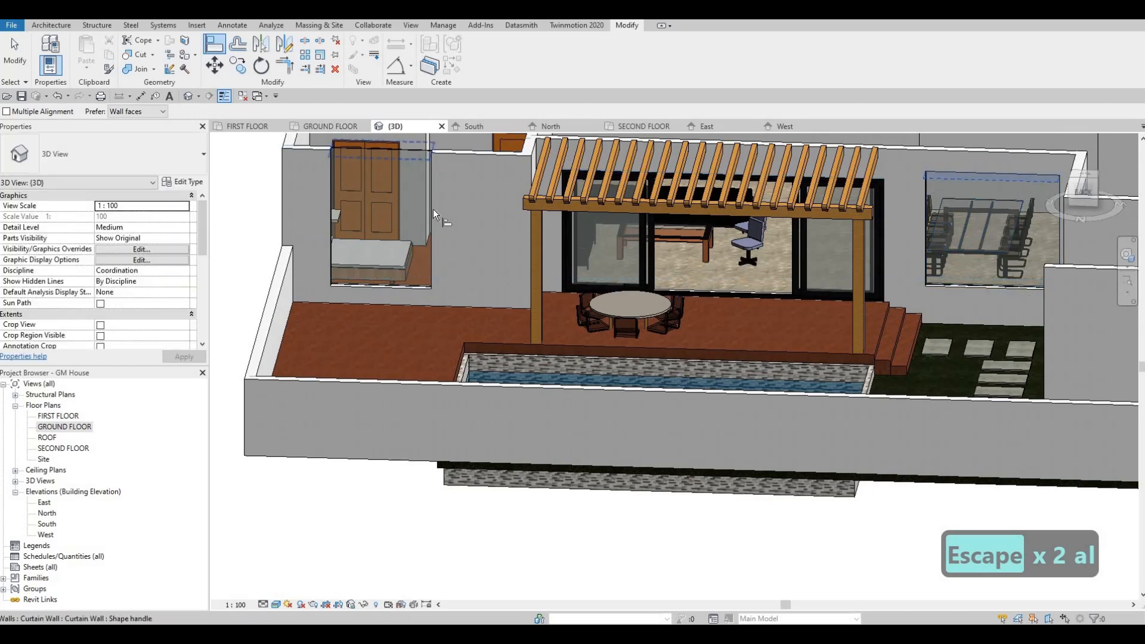
key(Escape)
scroll(453, 221, down, 2)
key(Escape)
shift+middle_drag(420, 238, 618, 233)
scroll(602, 238, up, 3)
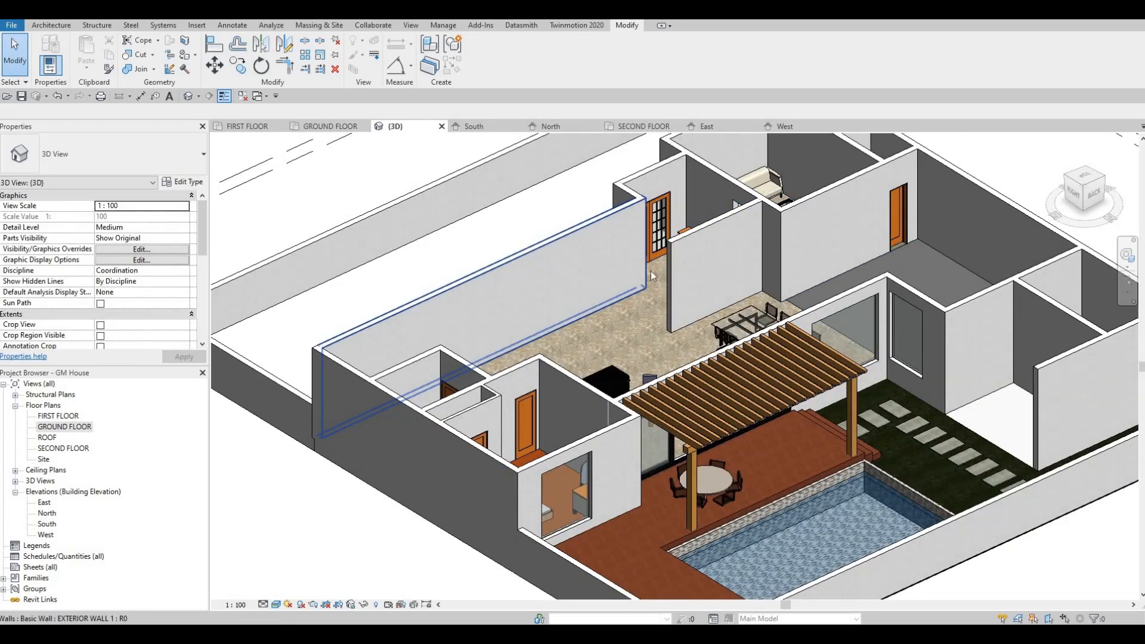
On the FIRST FLOOR plan, start a stair and draw a 1000 mm wide, 8-riser first run, 1925 mm long, along the grid G wall
double_click(66, 426)
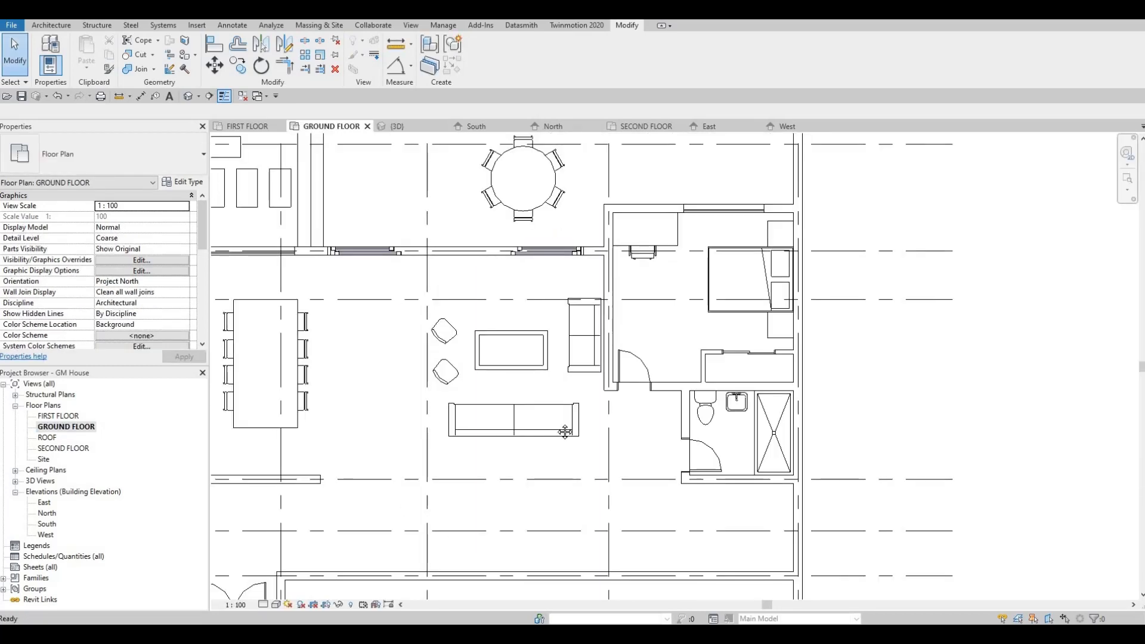
double_click(60, 416)
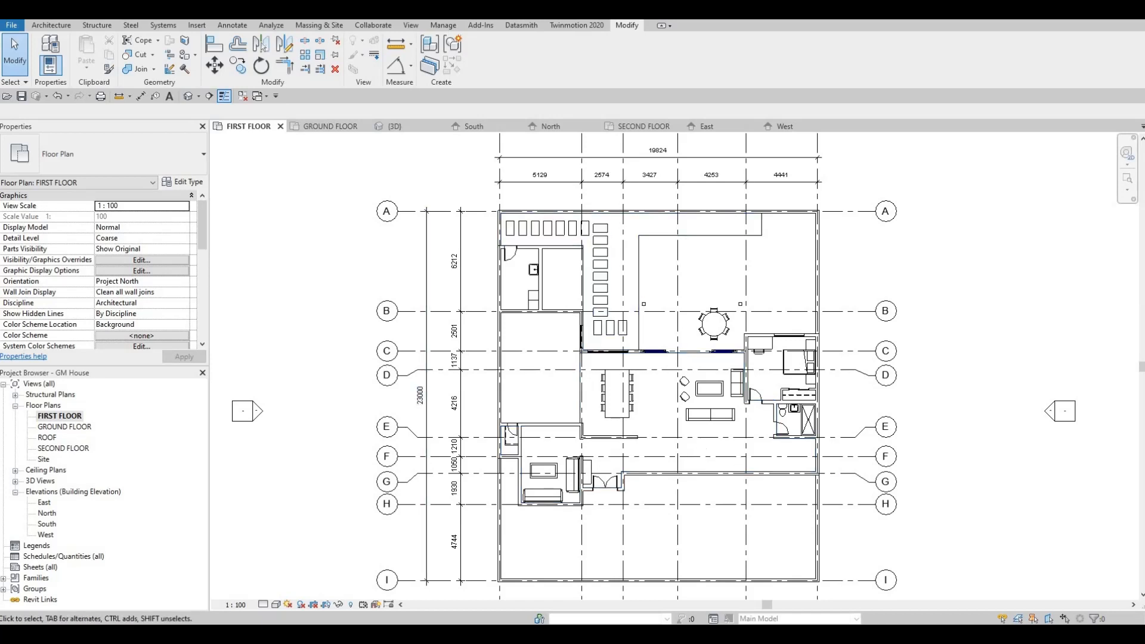
key(F1)
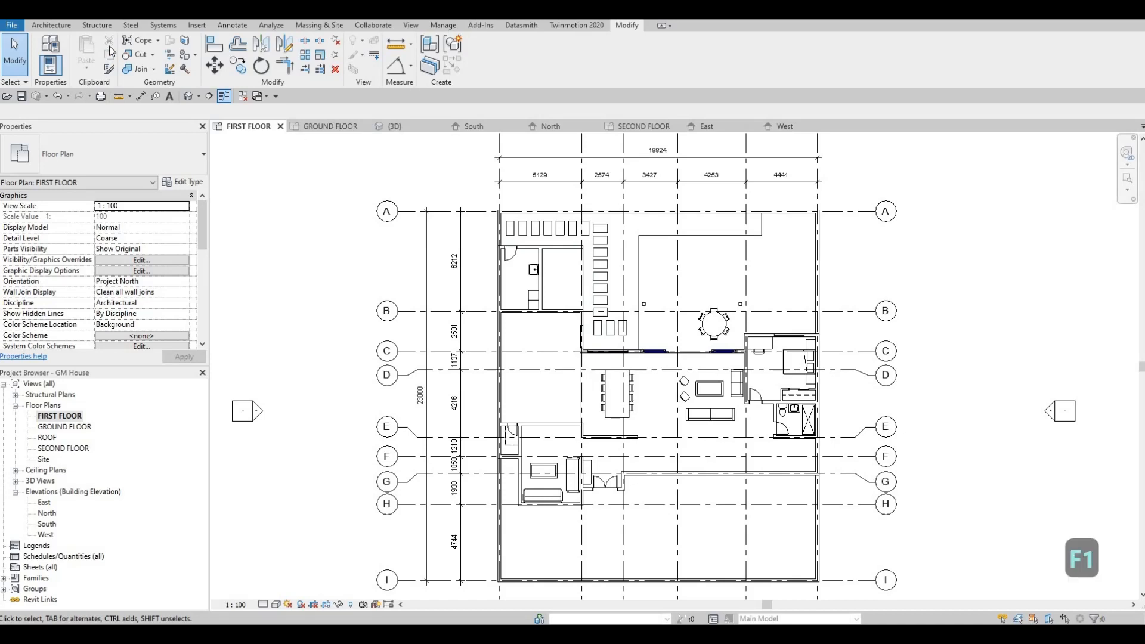
click(63, 27)
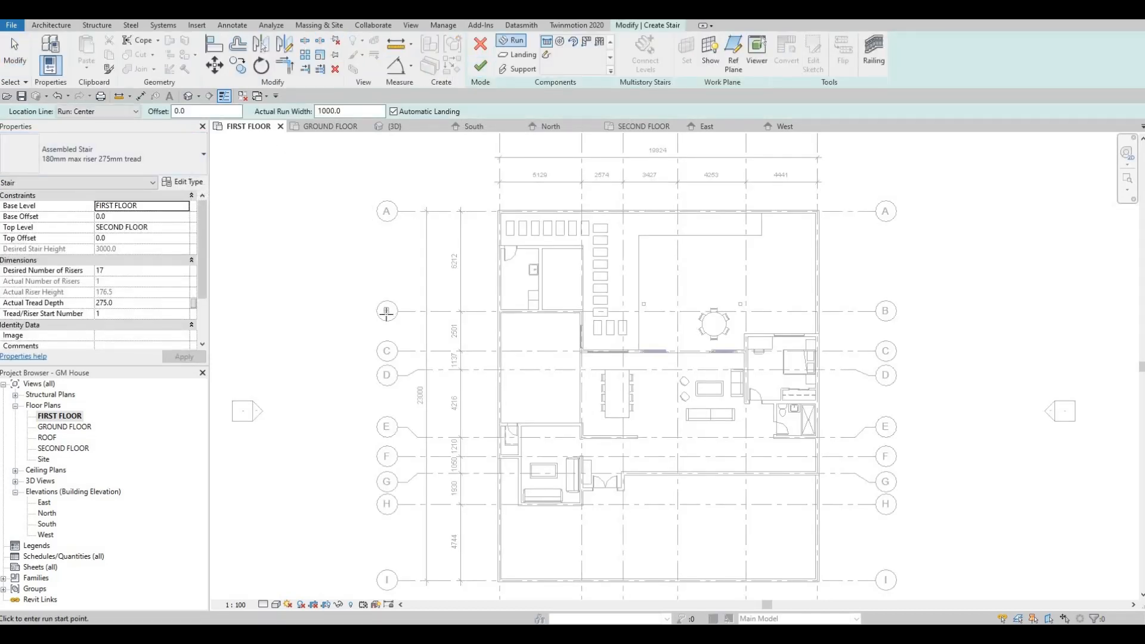
middle_drag(749, 456, 697, 323)
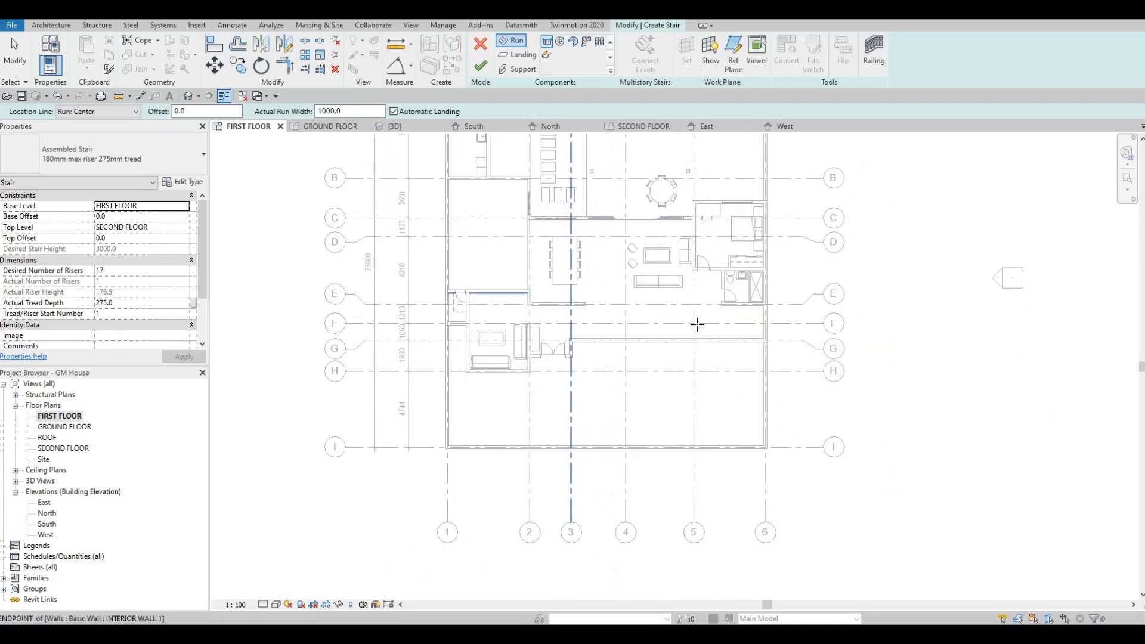
scroll(696, 323, up, 4)
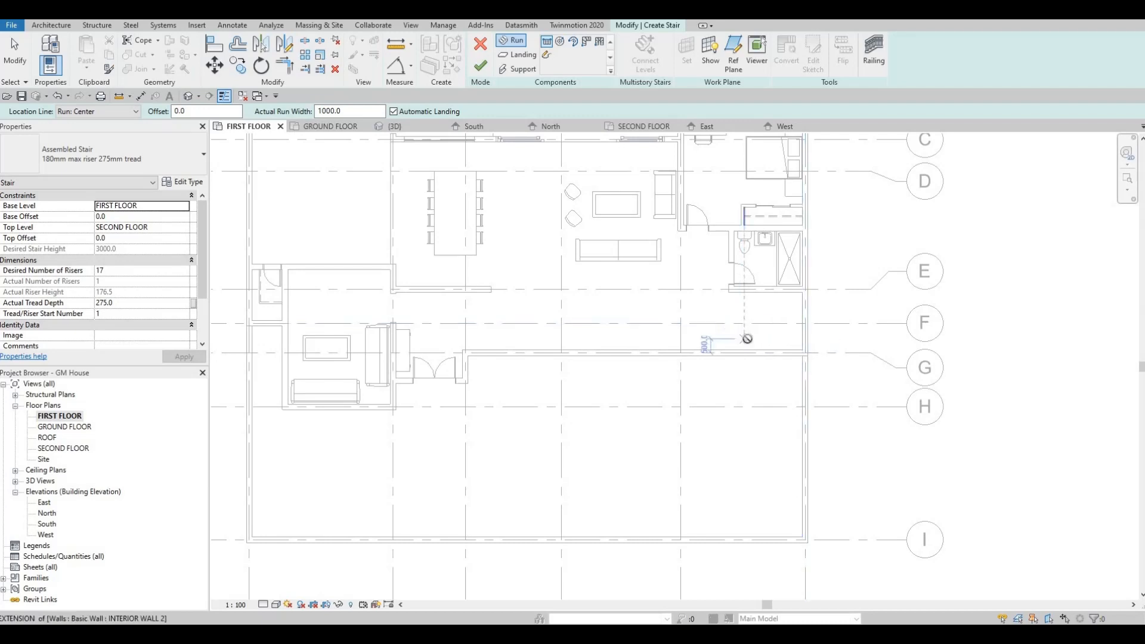
click(745, 339)
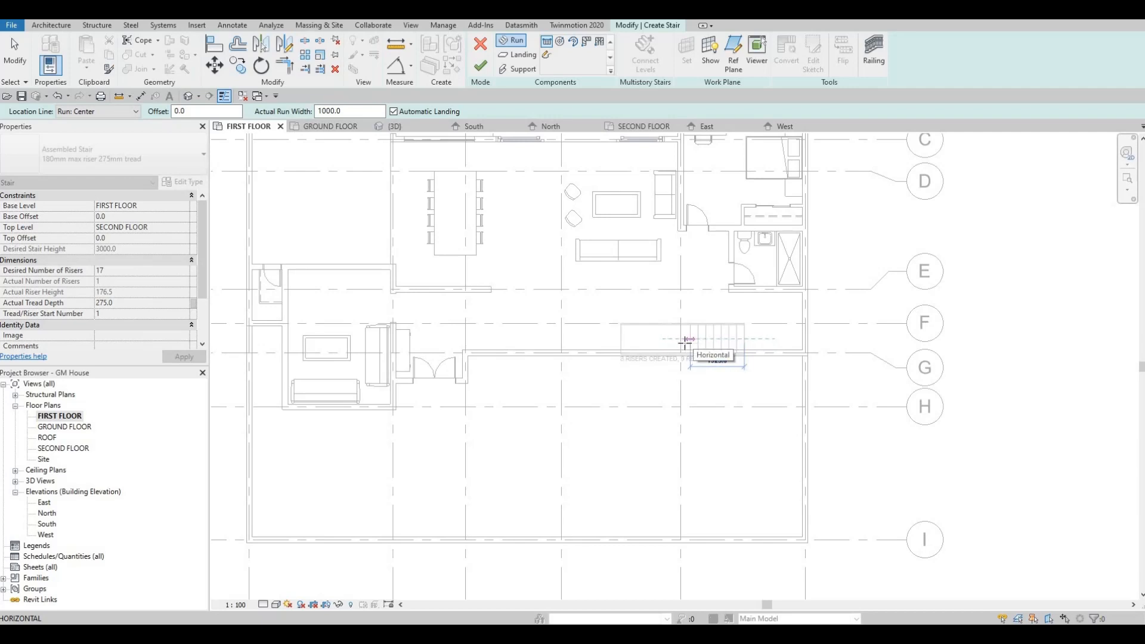
click(685, 342)
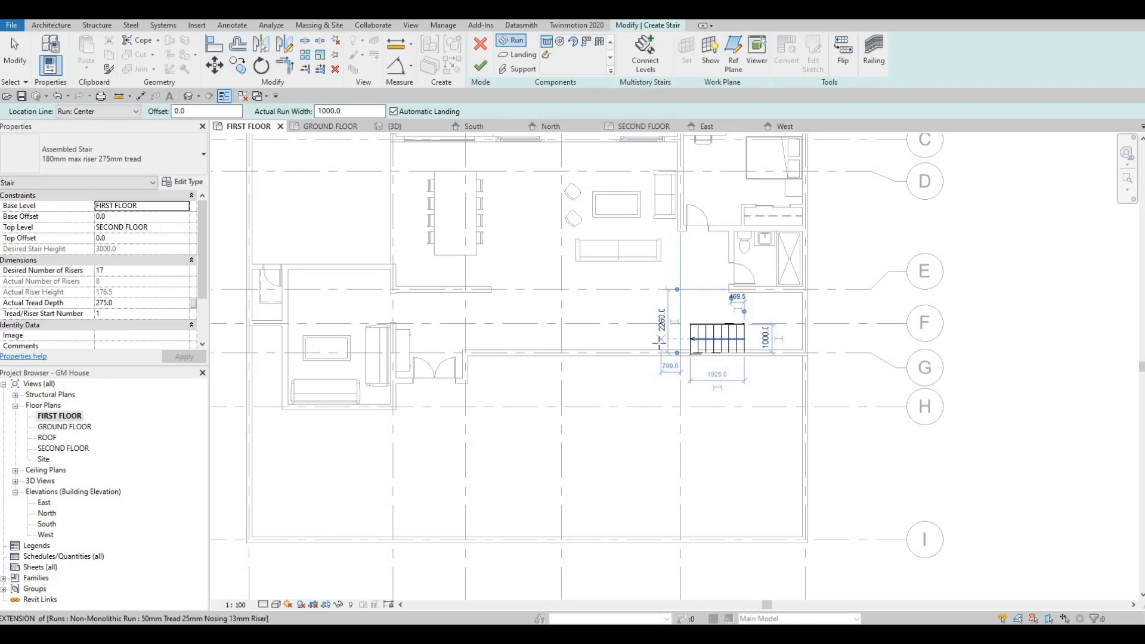
Draw the second run in line with the first, using the remaining risers and an automatic landing between, and finish the stair
click(658, 341)
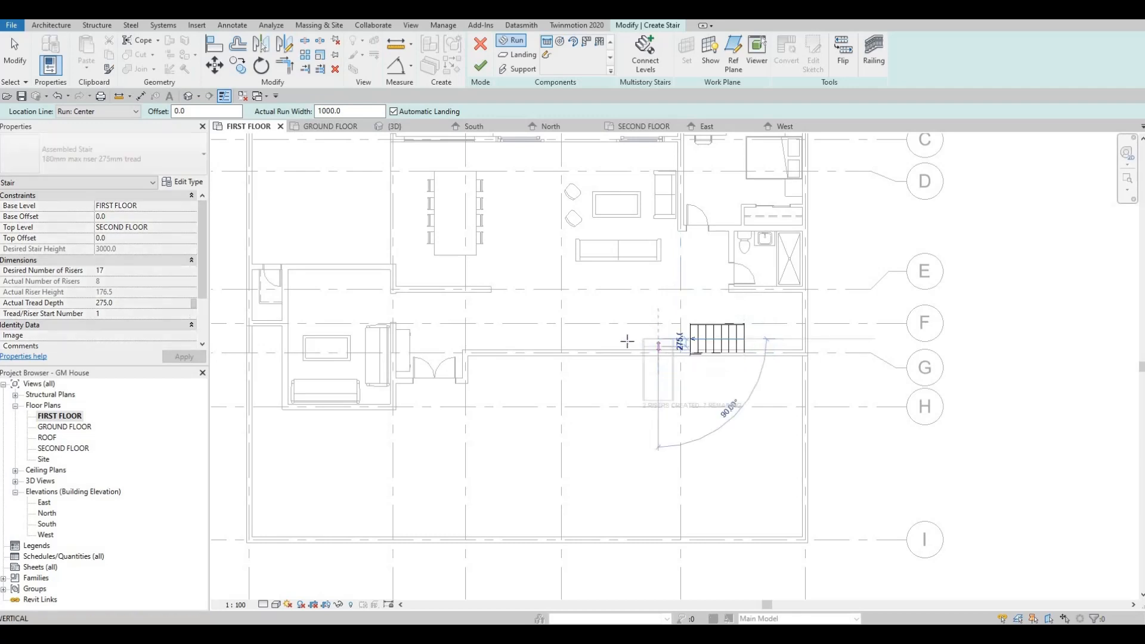
click(570, 342)
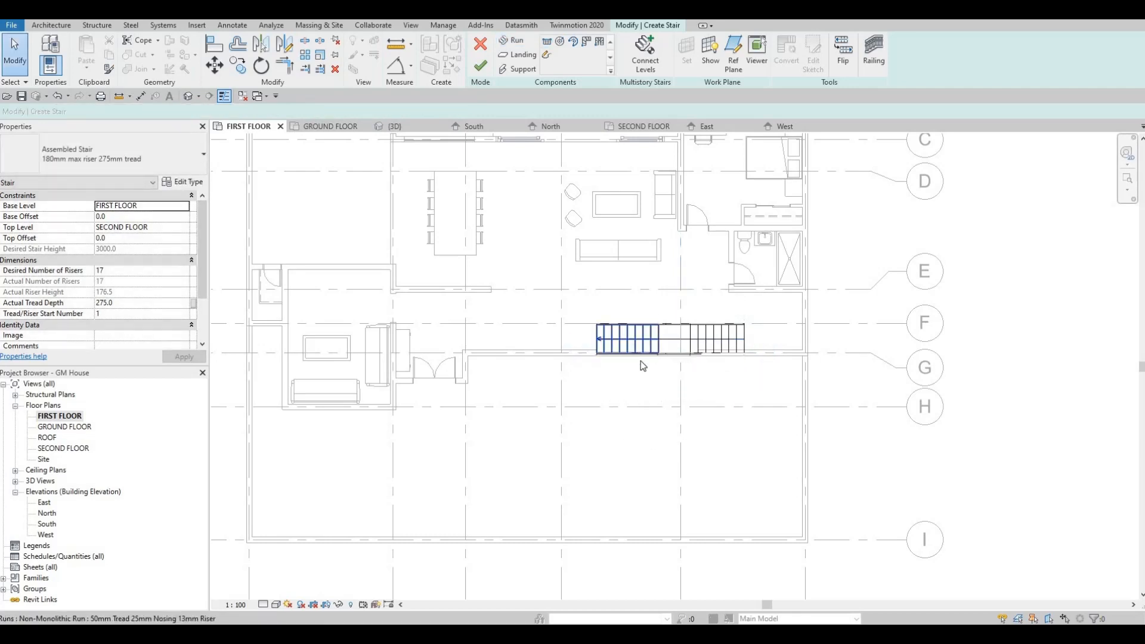
middle_drag(639, 359, 607, 349)
key(Escape)
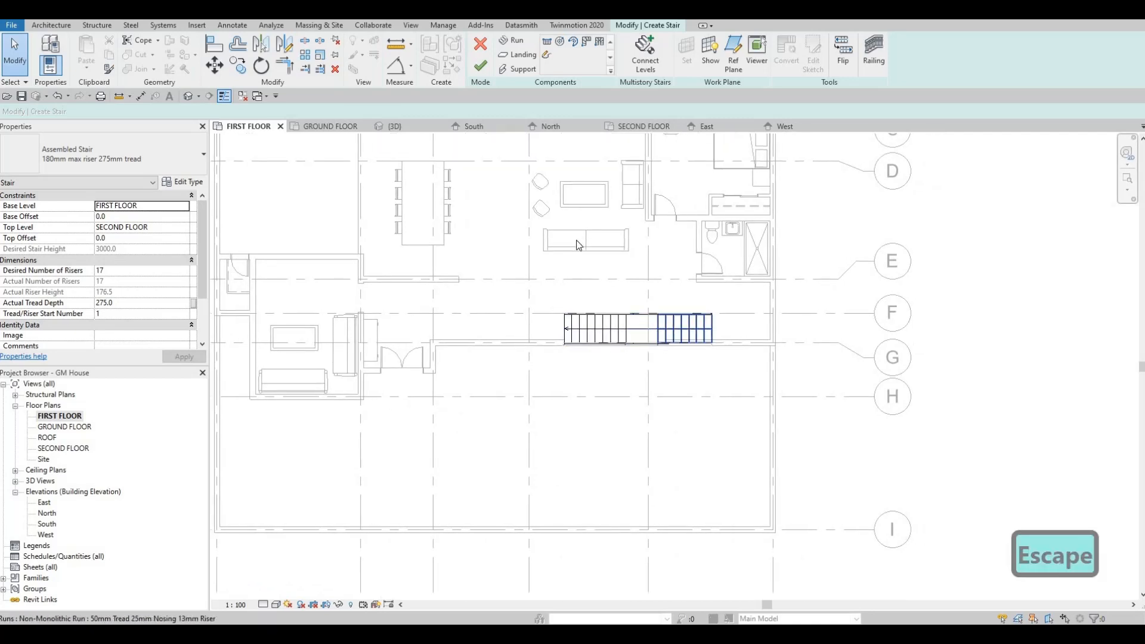
key(F1)
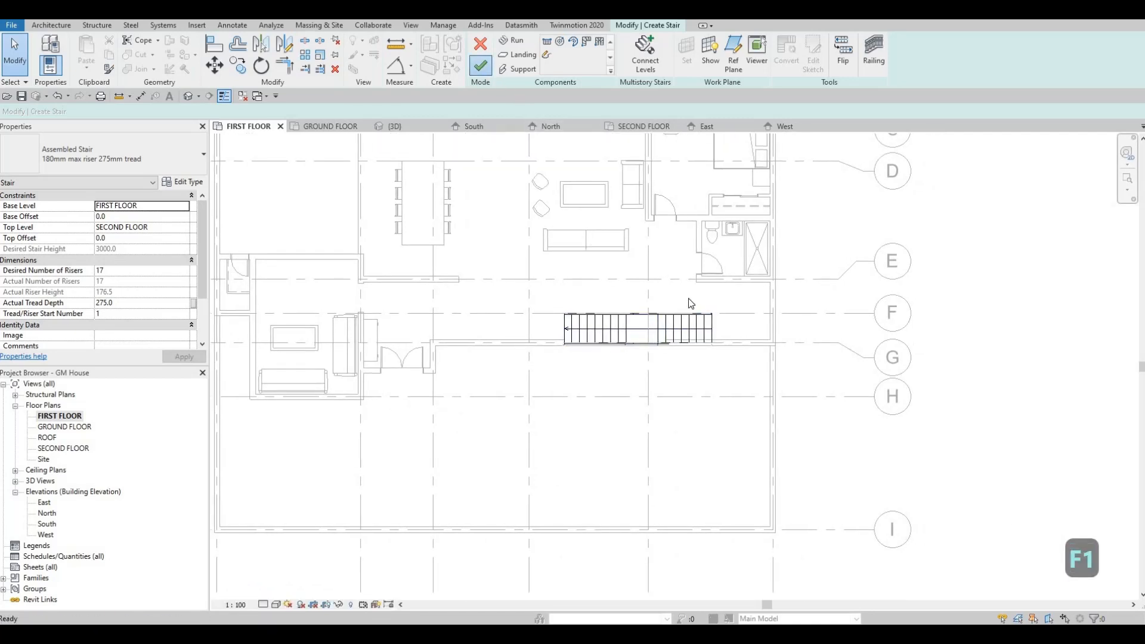
scroll(691, 302, up, 5)
key(Escape)
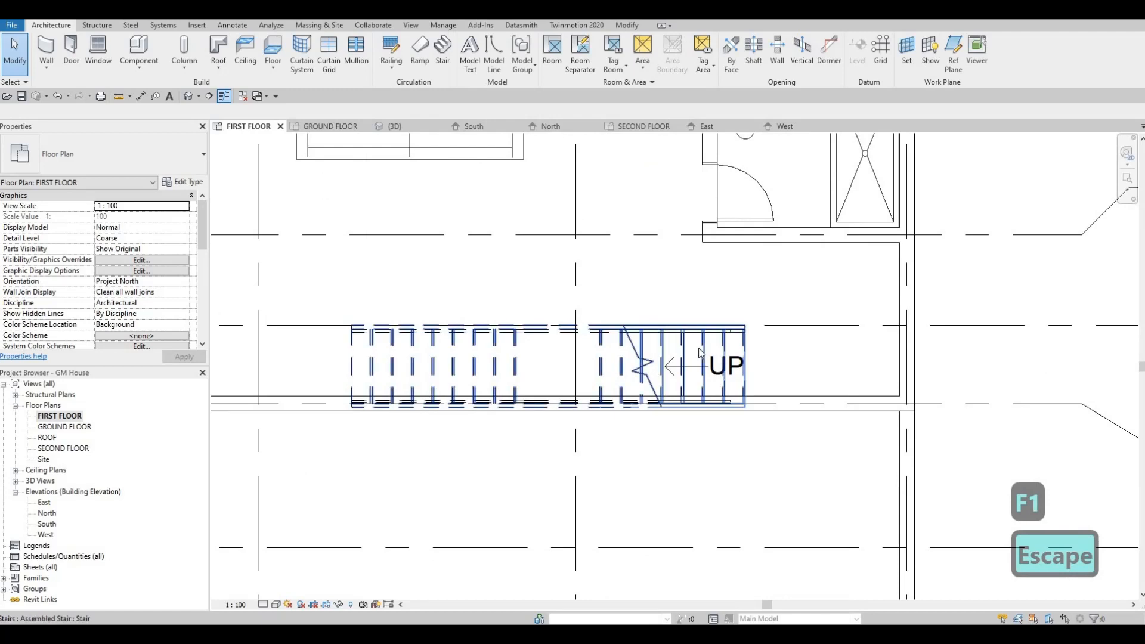
Nudge the stair upward in plan until it clears the grid G wall and slightly toward grid 6, and deselect it
click(697, 348)
key(Up)
key(Up)
key(Up)
key(Up)
key(Up)
key(Up)
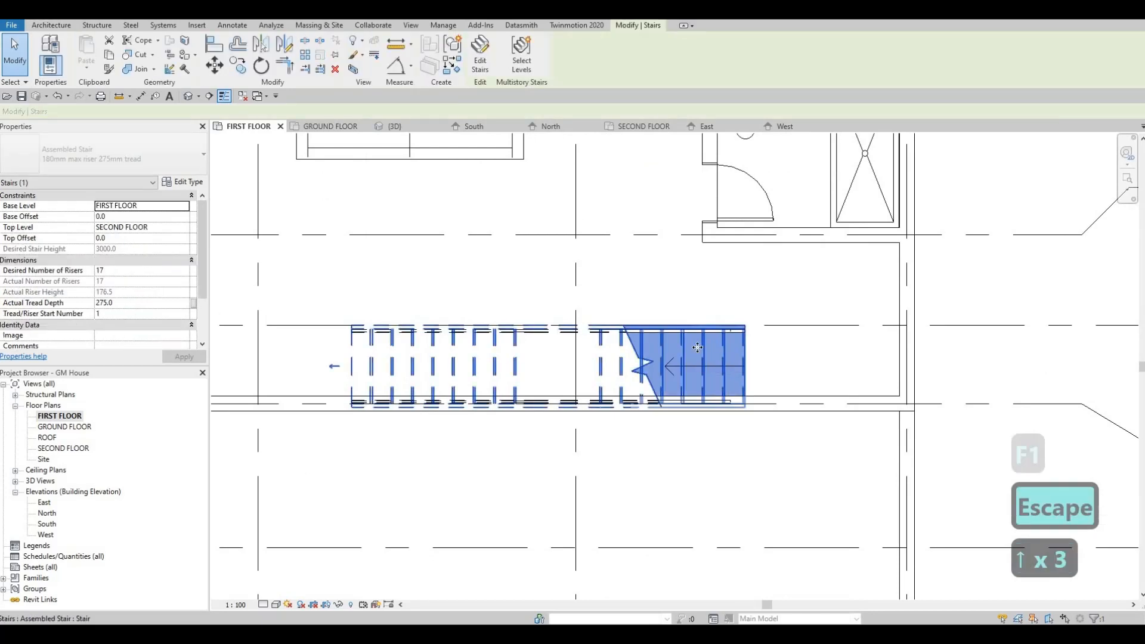
key(Right)
key(Up)
key(Up)
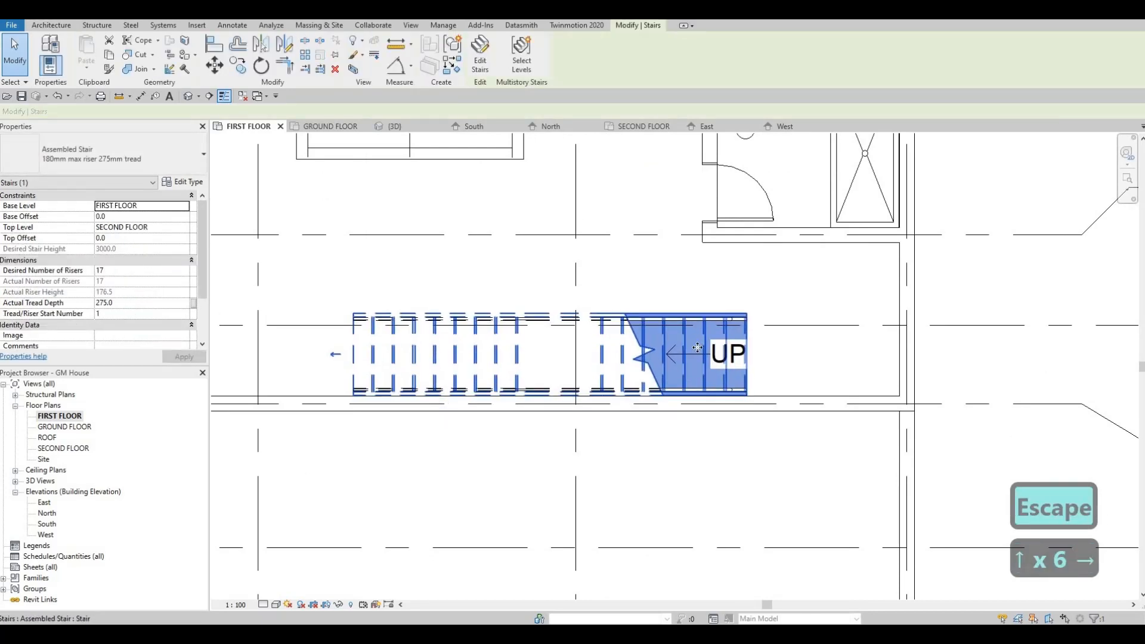
key(Right)
key(Right)
key(Right)
key(Right)
key(Escape)
key(Escape)
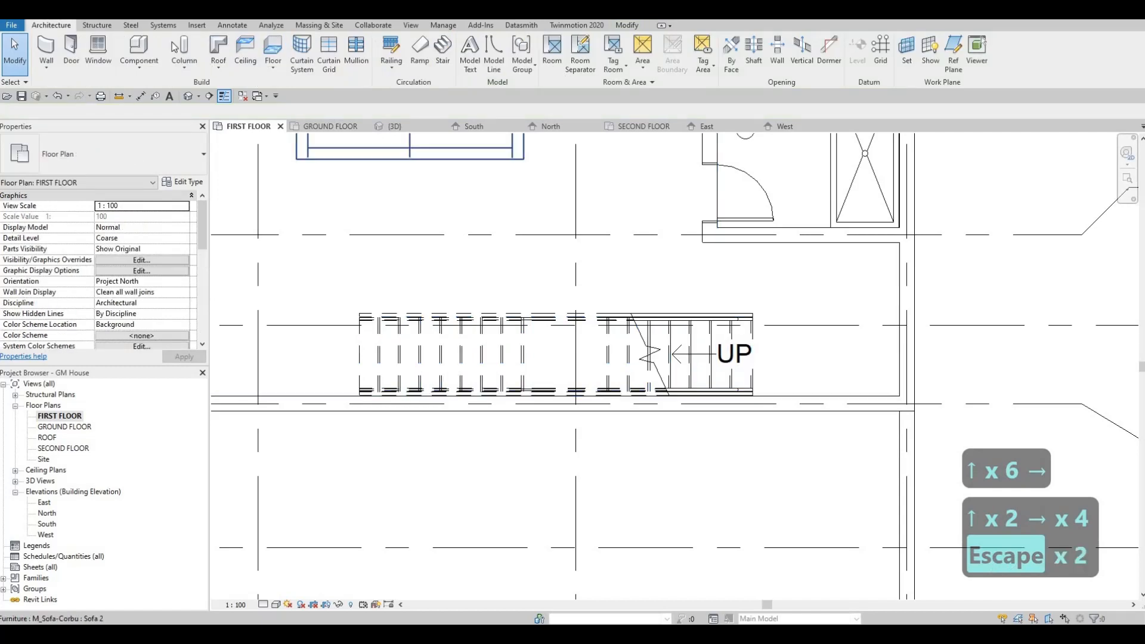
Draw an 1800 mm horizontal detail line from the inner face of the grid 6 wall toward the foot of the stair
click(232, 26)
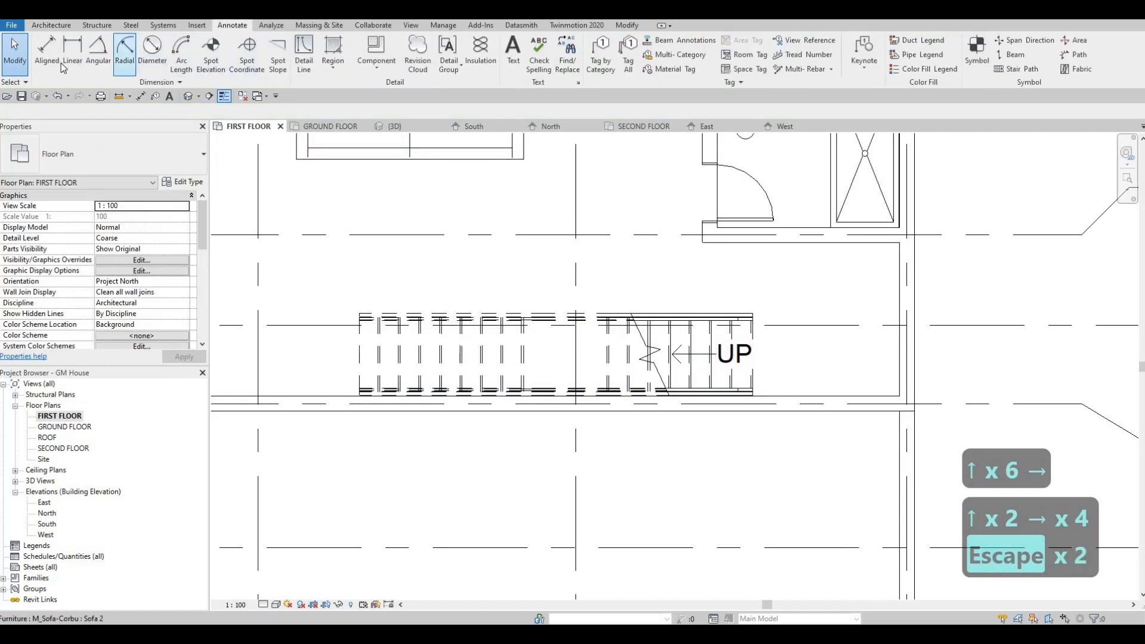
click(312, 64)
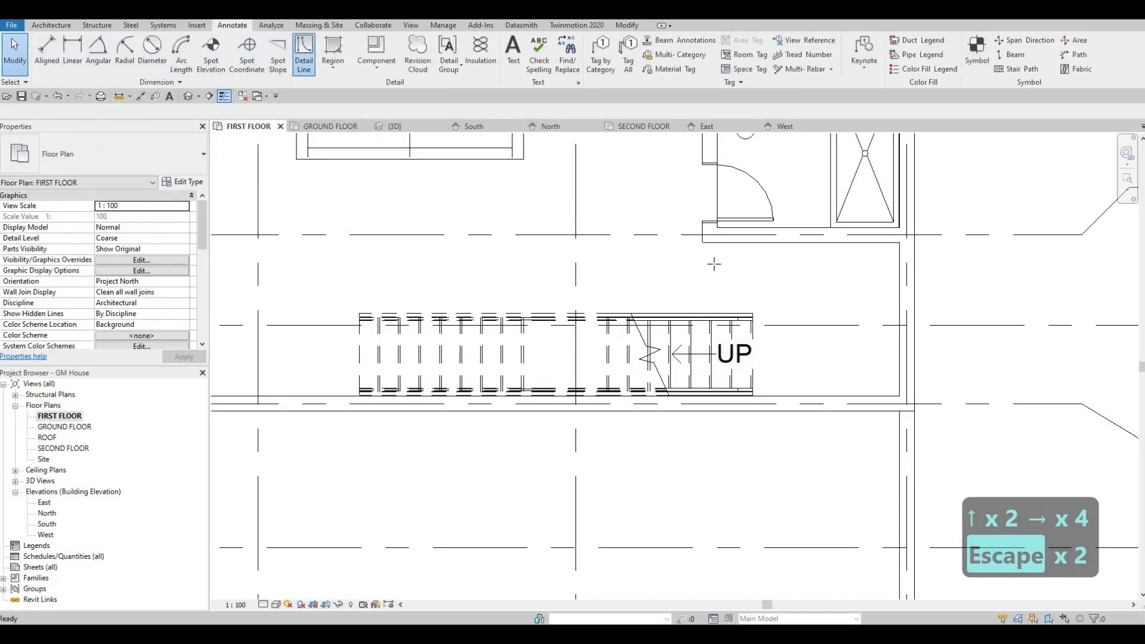
click(898, 345)
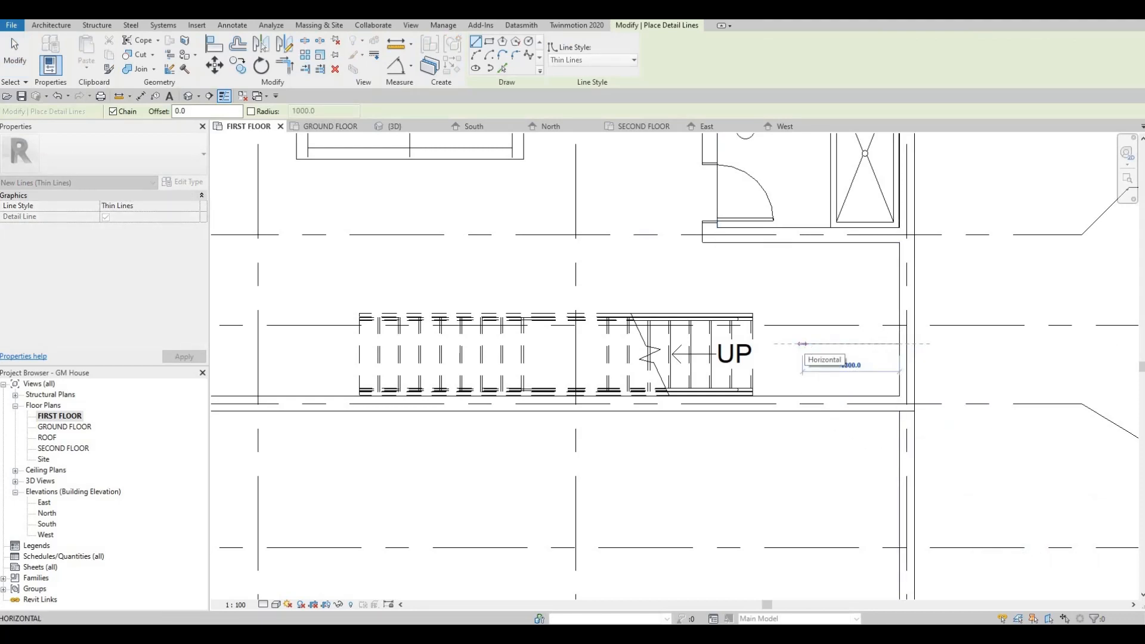
text(17)
key(BackSpace)
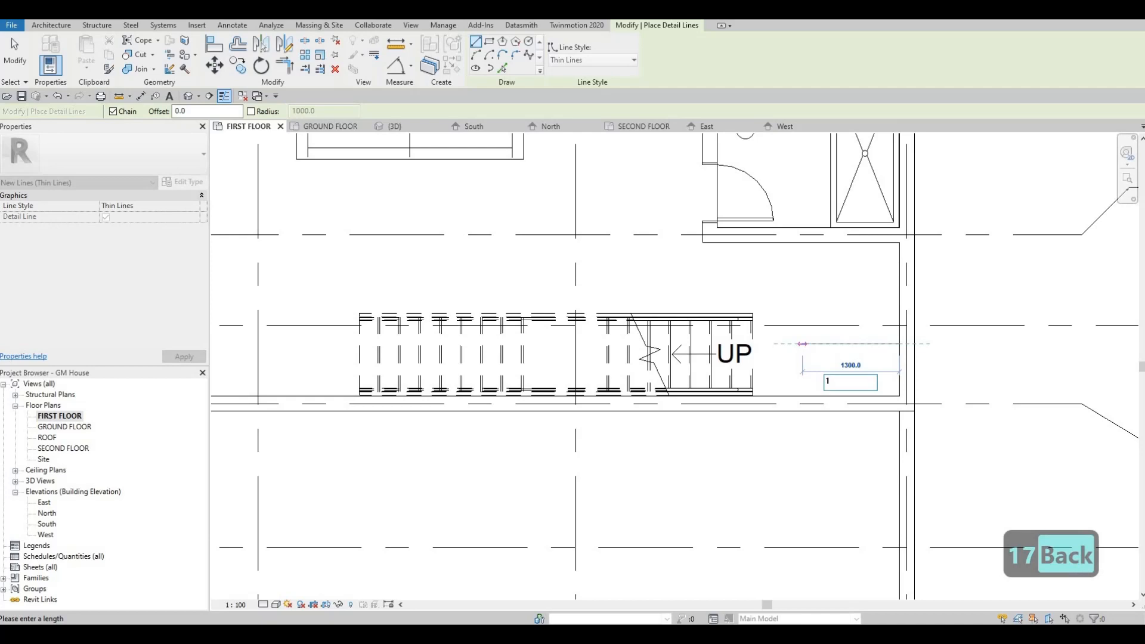
text(800)
key(Return)
key(Escape)
key(Escape)
key(Escape)
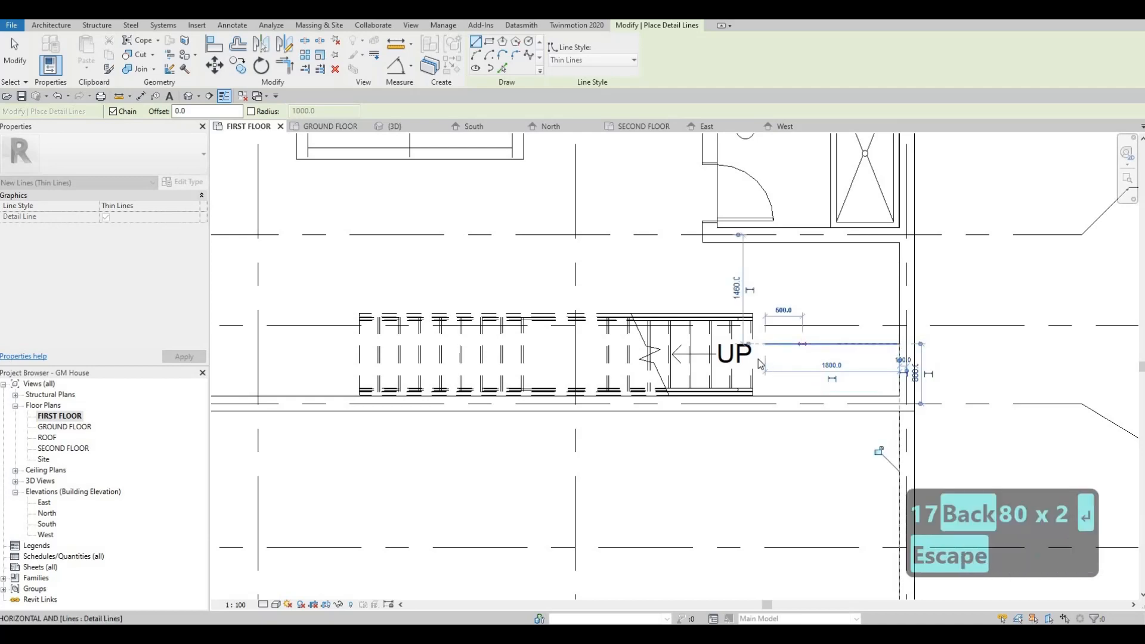
key(Escape)
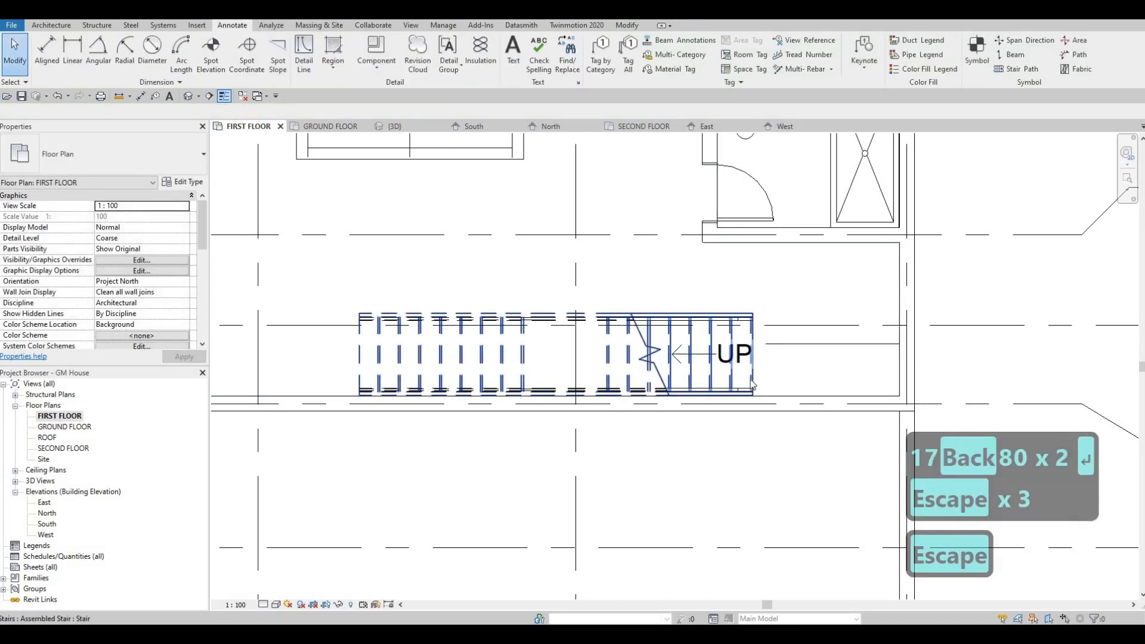
Move the stair horizontally so its foot meets the free end of the 1800 mm detail line, and deselect it
scroll(750, 386, up, 2)
click(752, 385)
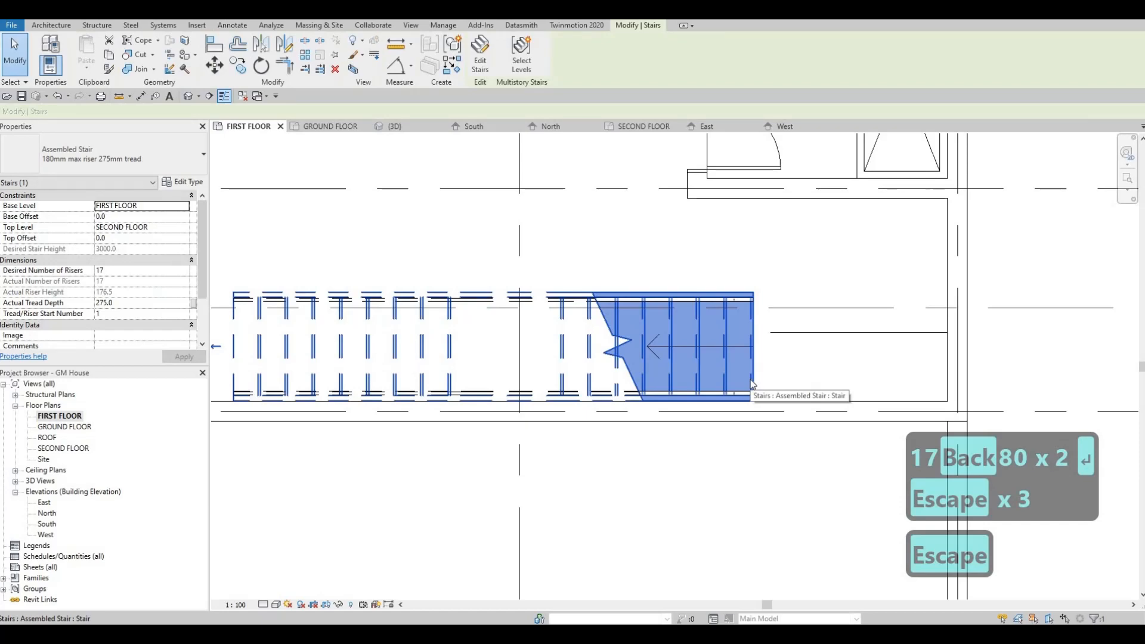
key(m)
key(v)
scroll(762, 335, up, 2)
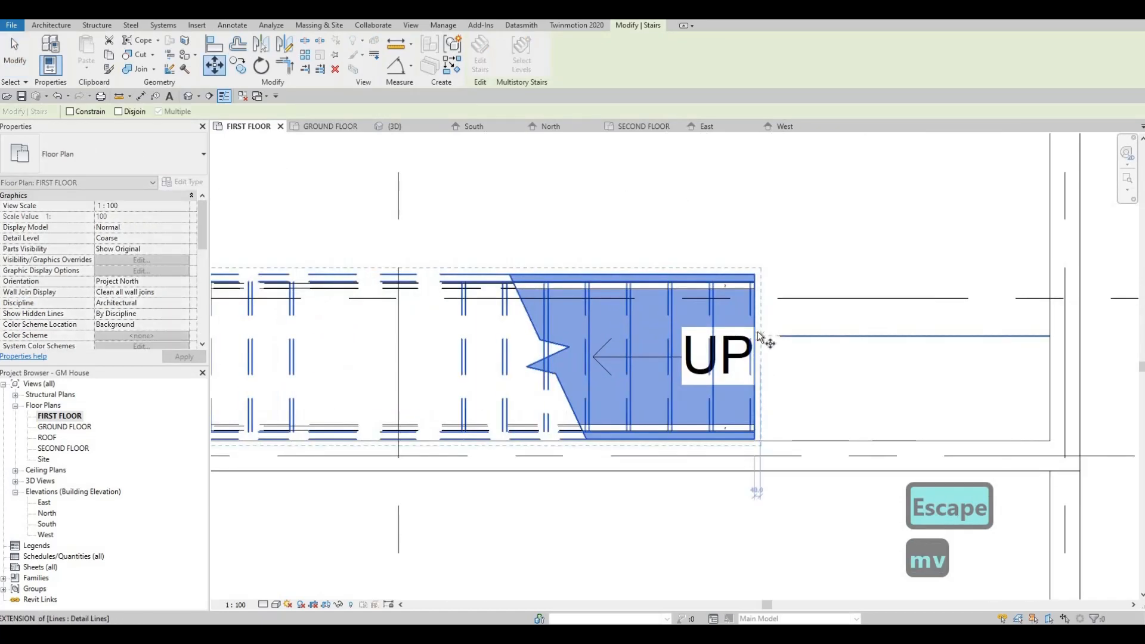
click(780, 335)
click(782, 335)
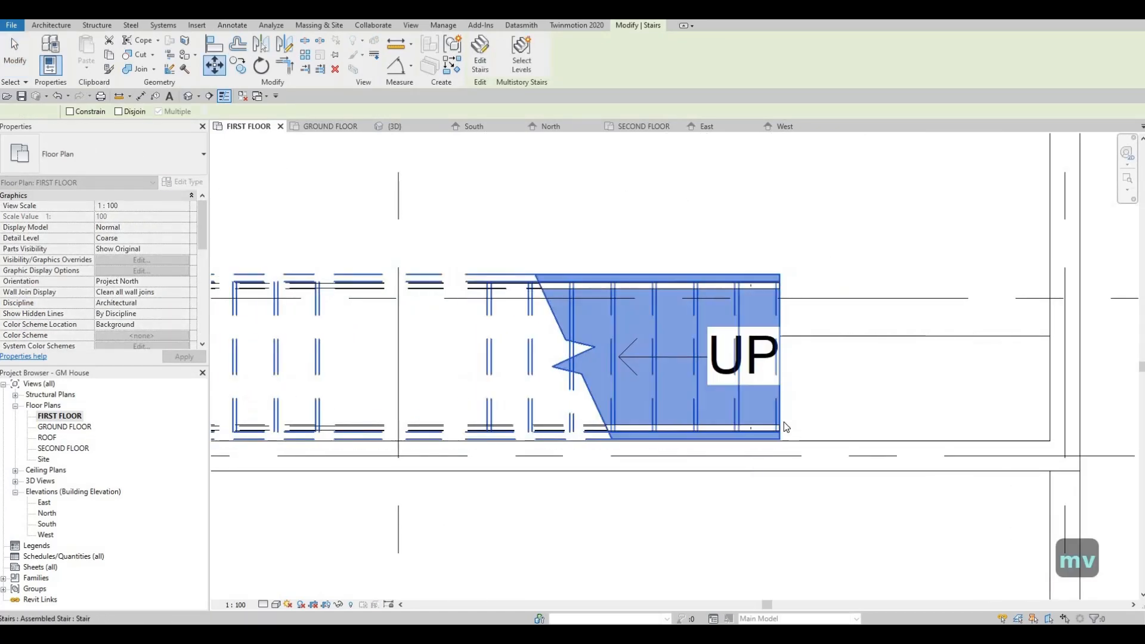
key(Escape)
key(Escape)
key(Escape)
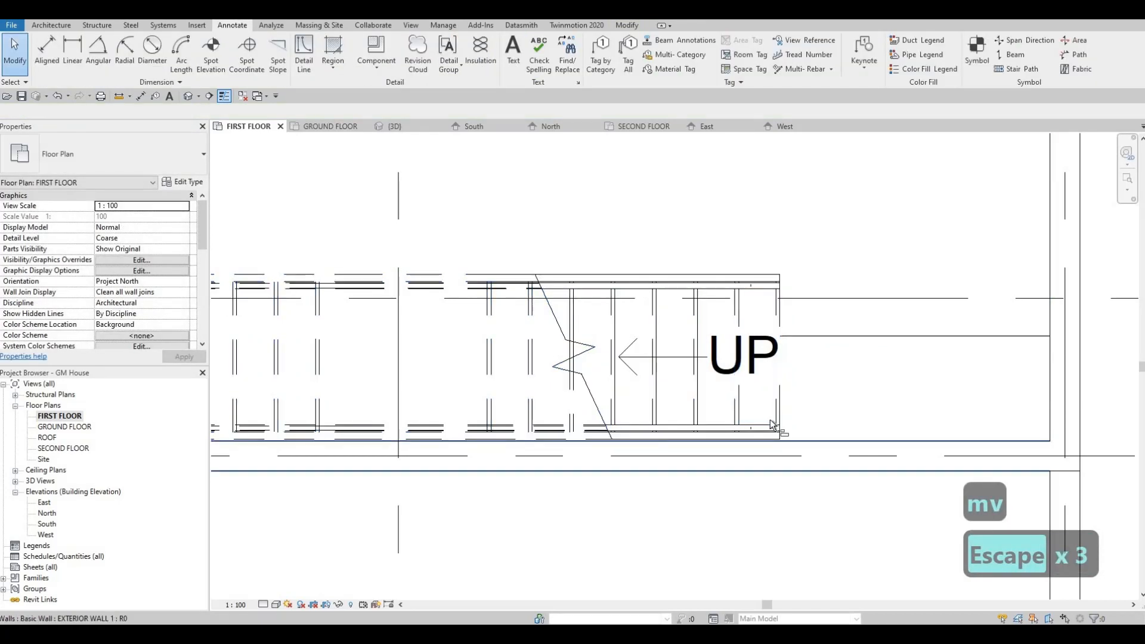
Align the stair's long side with the inner face of the grid G wall
key(a)
key(l)
scroll(802, 444, up, 2)
click(803, 442)
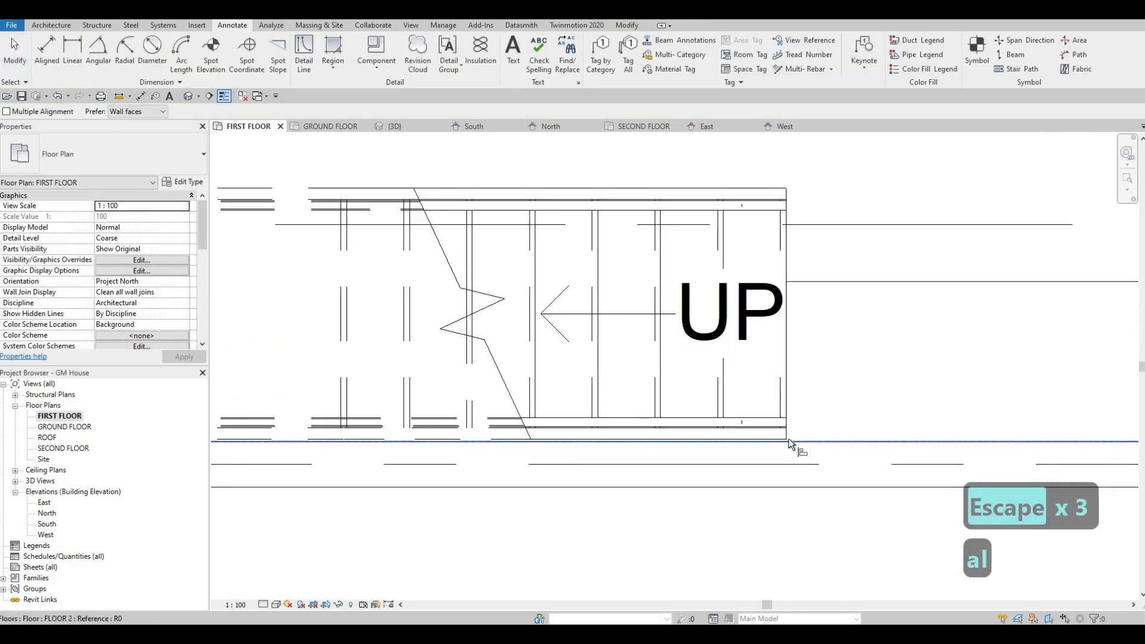
click(788, 439)
scroll(839, 334, down, 1)
key(Escape)
key(Escape)
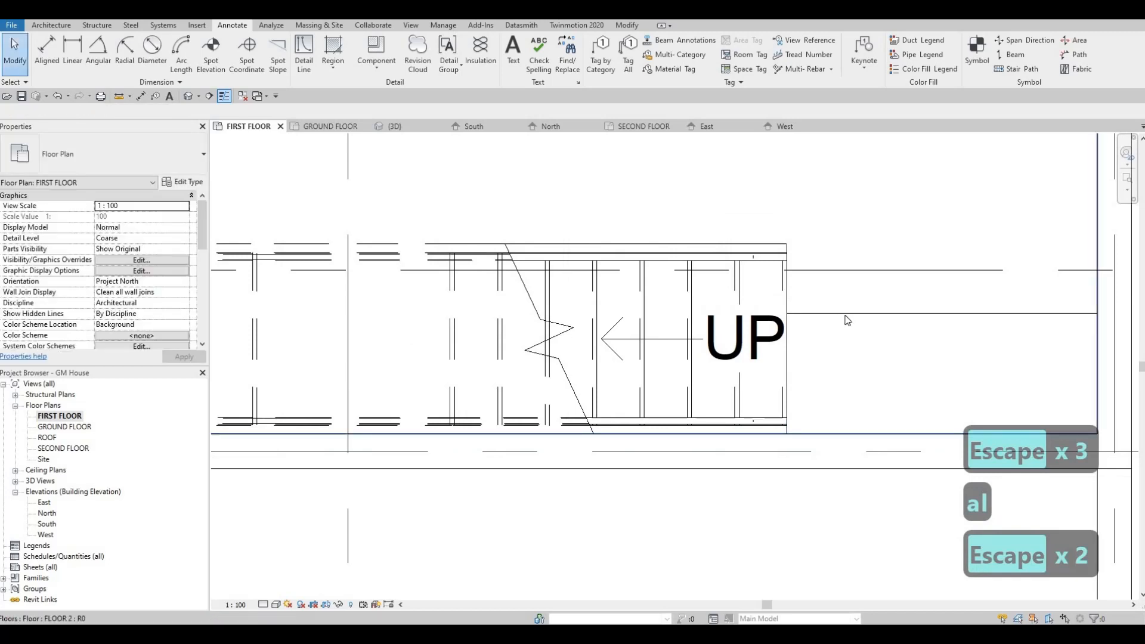
Delete the 1800 mm detail line between the stair's foot and the grid 6 wall
click(845, 318)
key(Escape)
click(845, 316)
key(Delete)
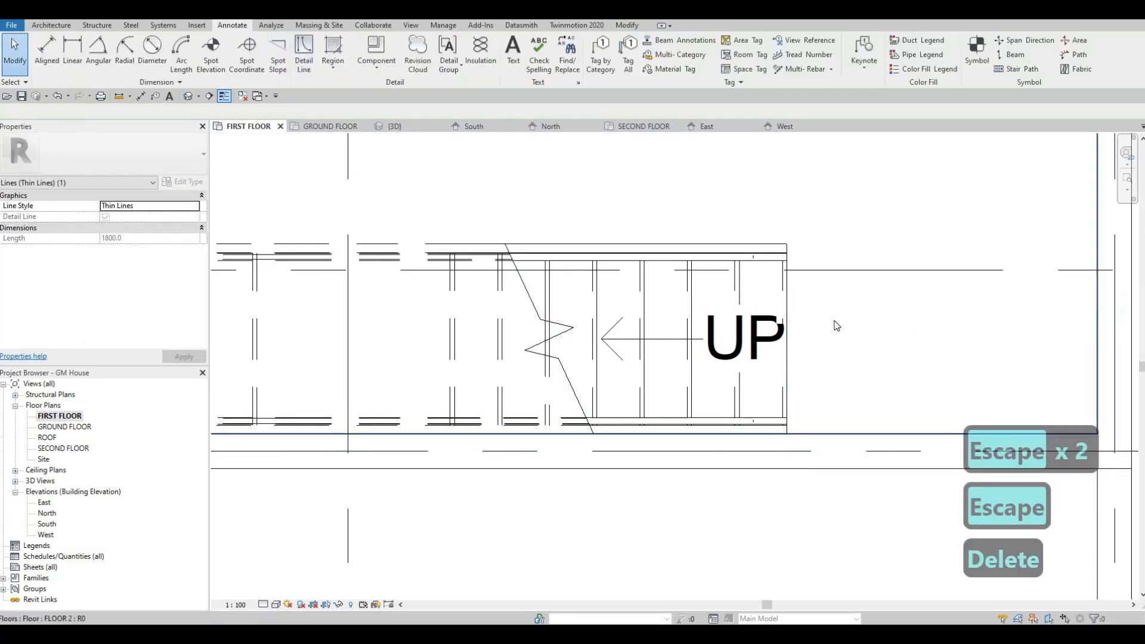
key(Escape)
Measure the stair's overall length in plan with an aligned dimension, without placing it
scroll(776, 307, down, 2)
scroll(737, 309, down, 2)
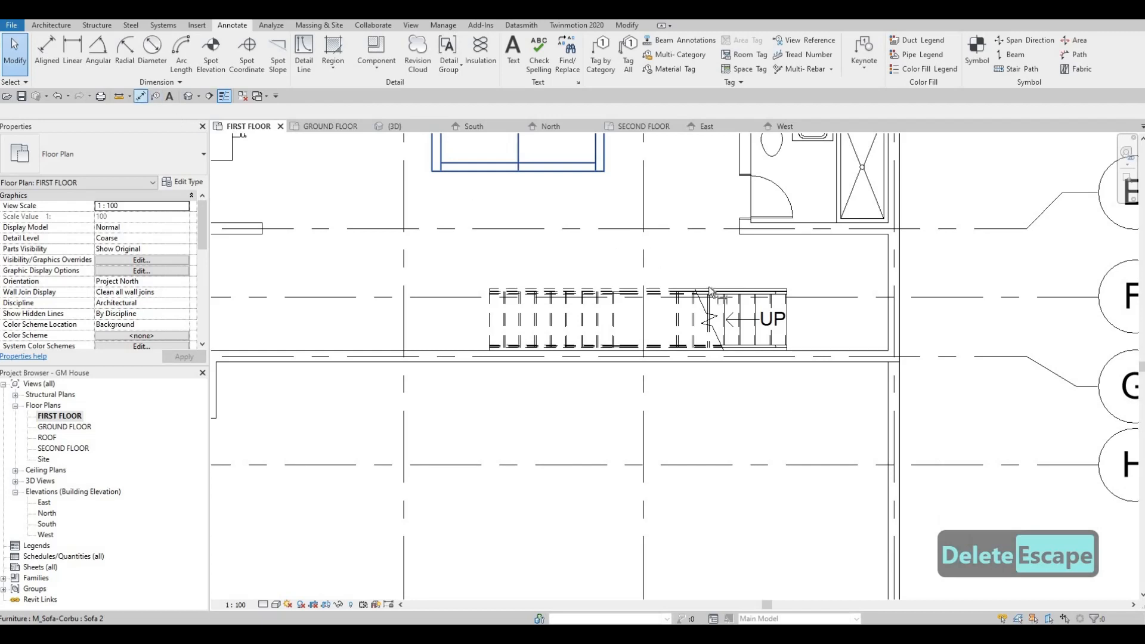
key(d)
key(i)
click(489, 314)
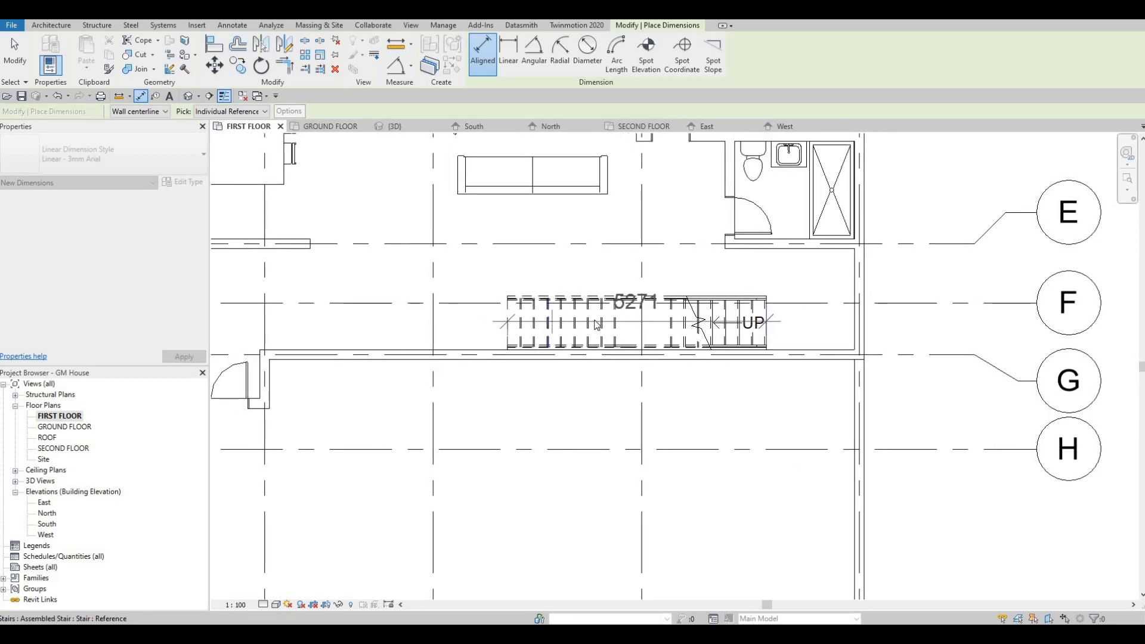
key(Escape)
key(Escape)
Edit the stair, shorten its landing by pulling the edge at the second run to grid 5, and finish the edit
click(590, 327)
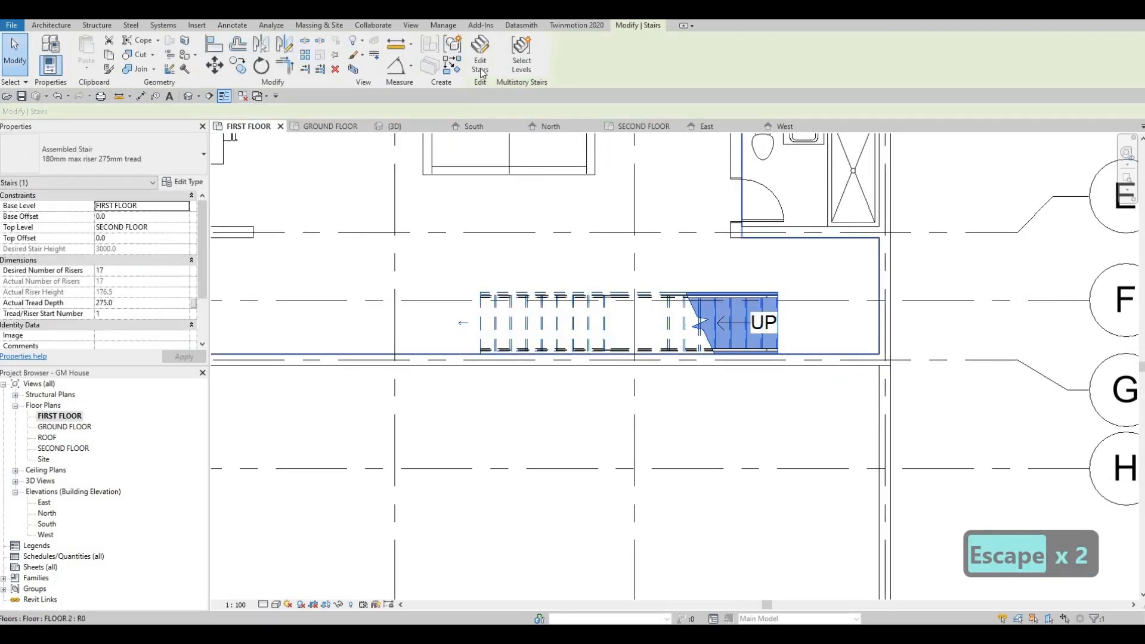
double_click(656, 304)
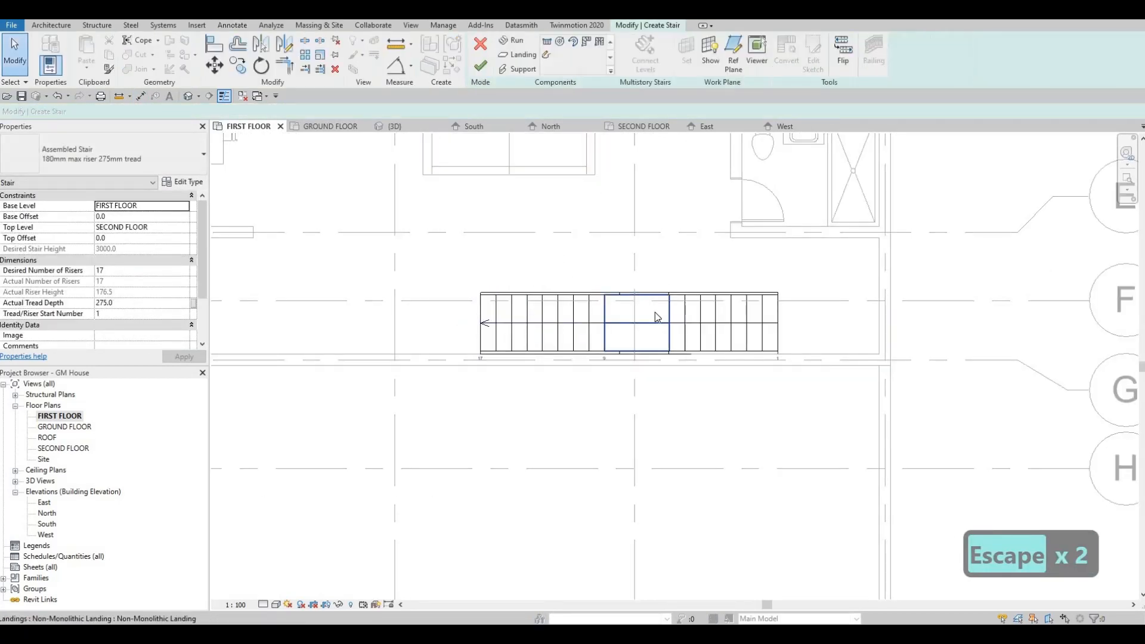
double_click(612, 317)
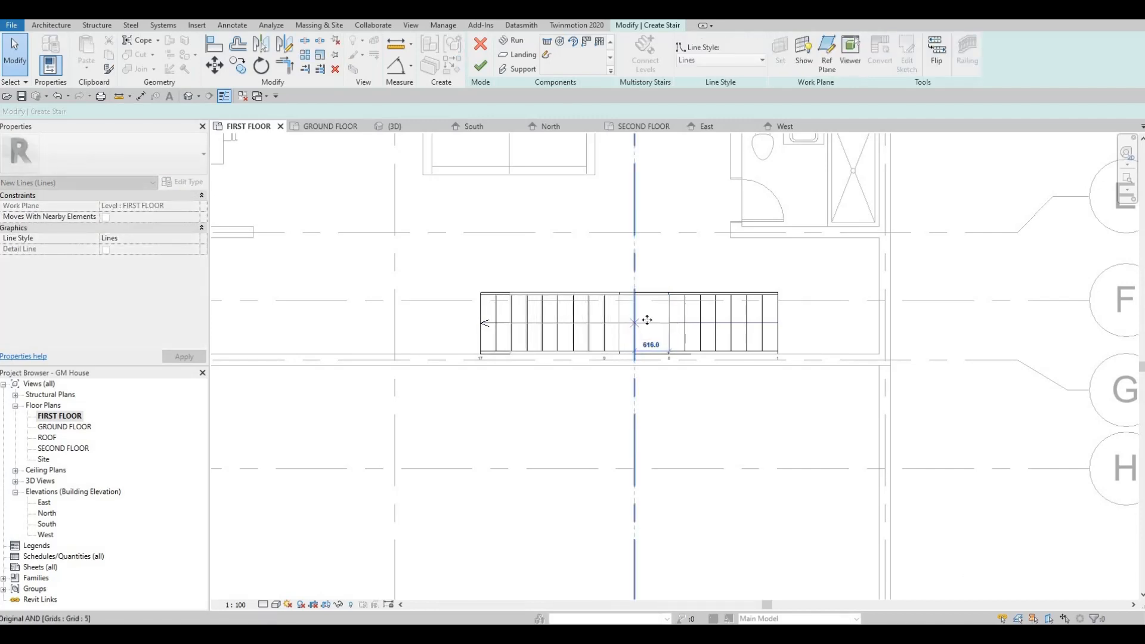
drag(647, 320, 645, 320)
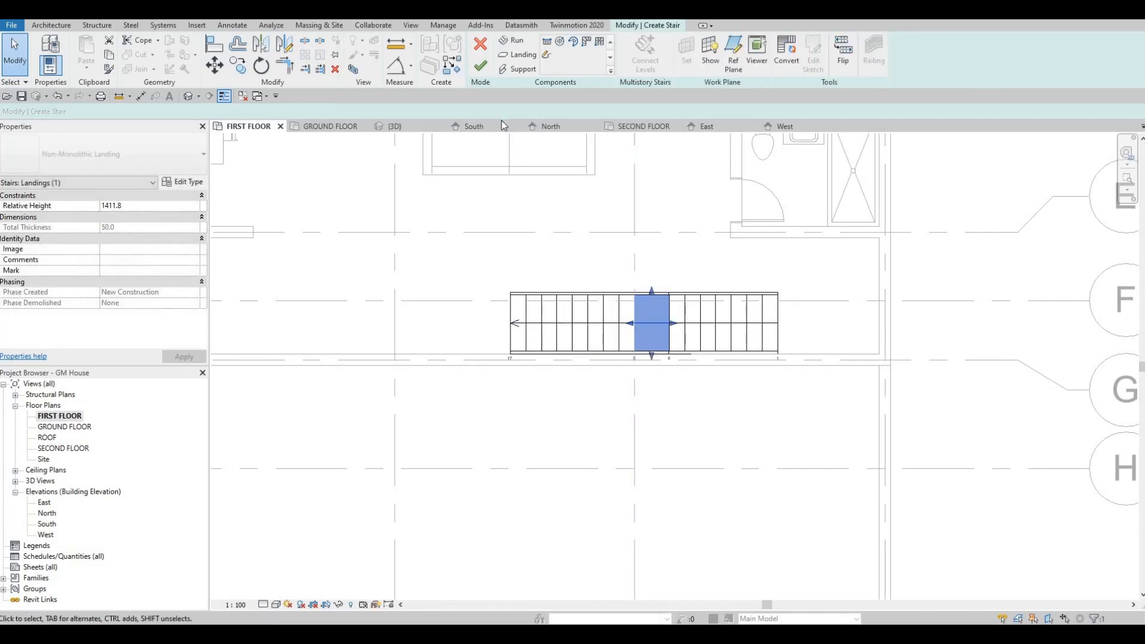
click(480, 66)
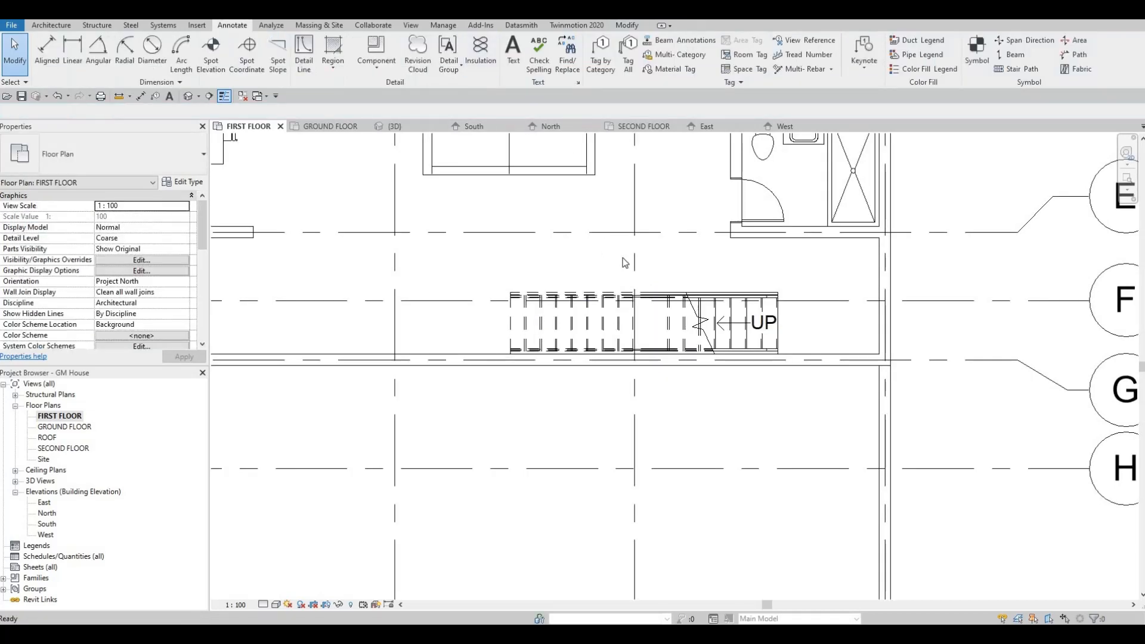
key(Escape)
key(Escape)
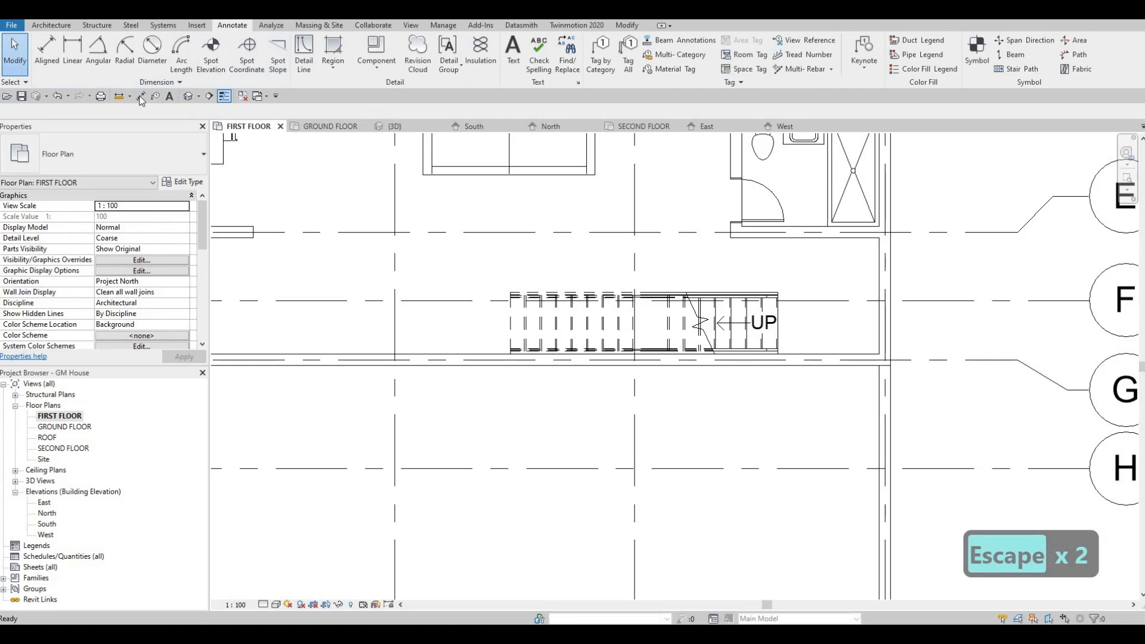
Measure the shortened stair's overall length with an aligned dimension, without placing it
key(d)
key(i)
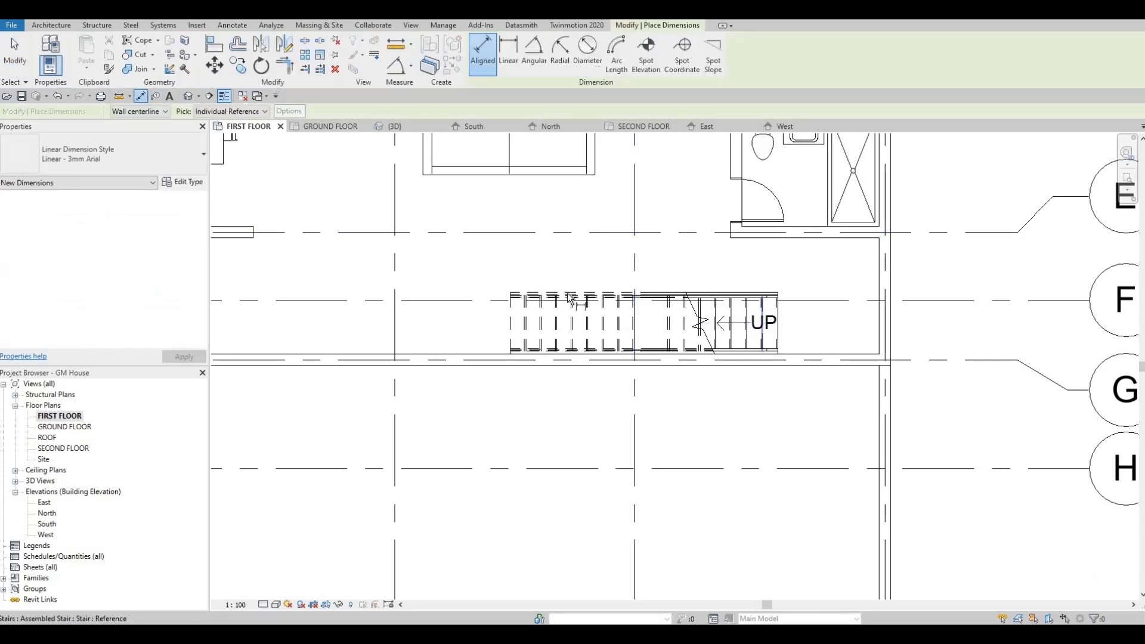
click(515, 302)
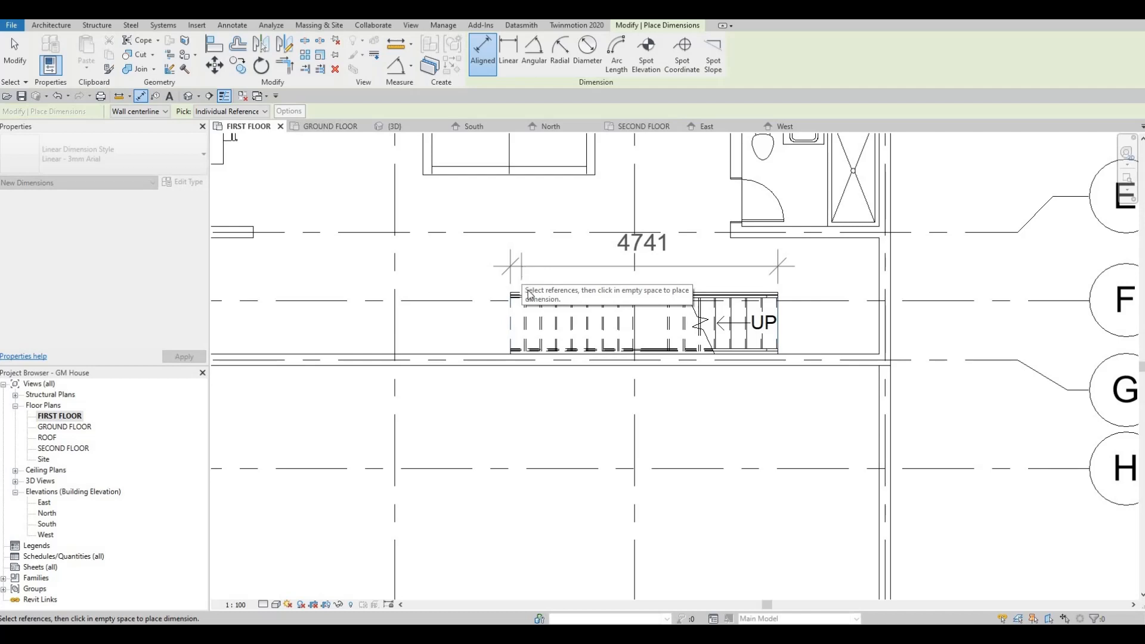
key(Escape)
key(Escape)
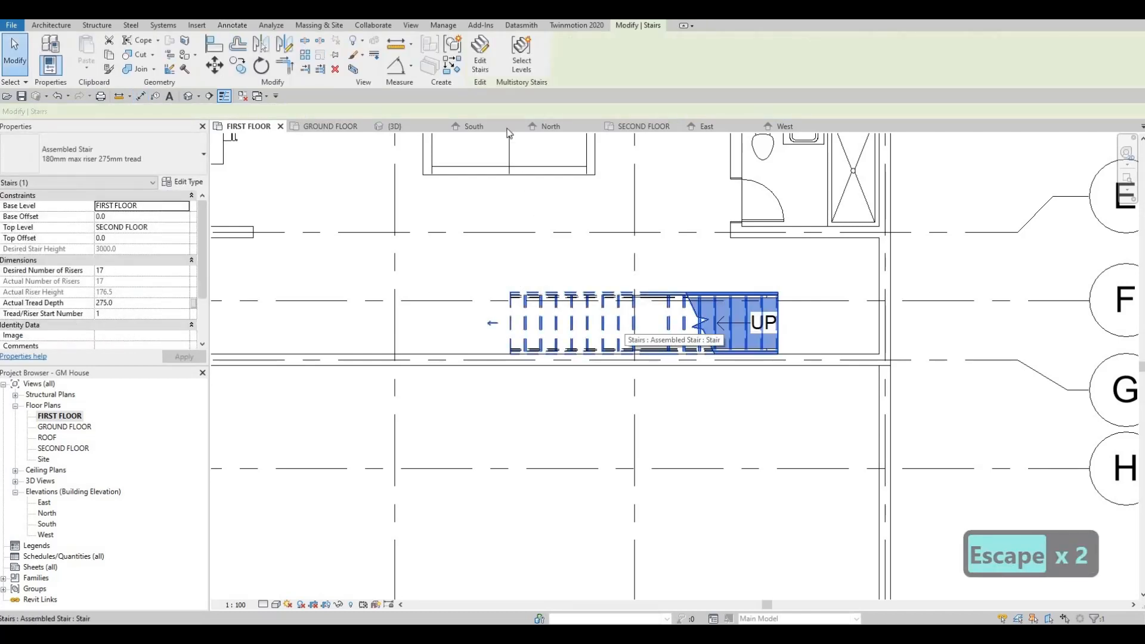
Edit the stair, try removing the landing between its two runs, and finish the edit
click(486, 72)
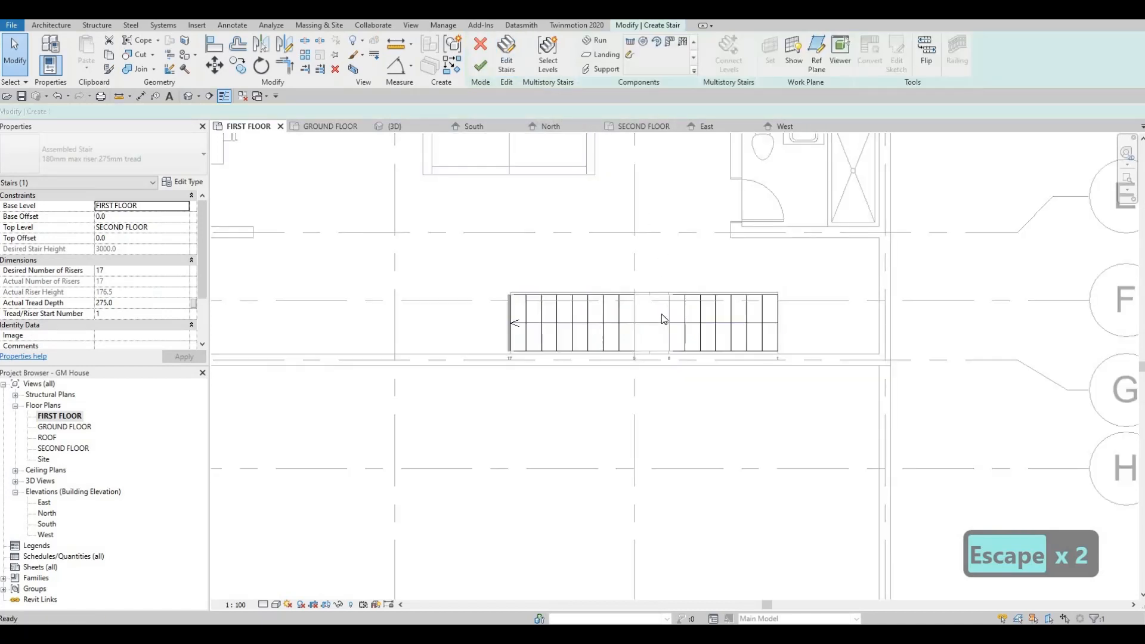
click(661, 314)
key(Delete)
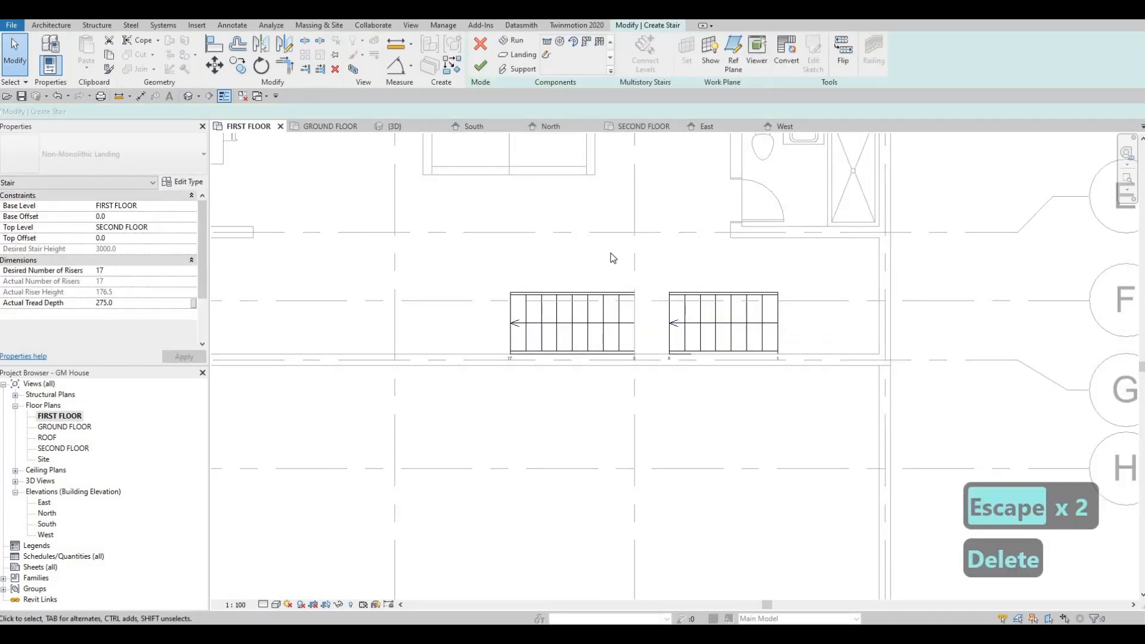
click(482, 69)
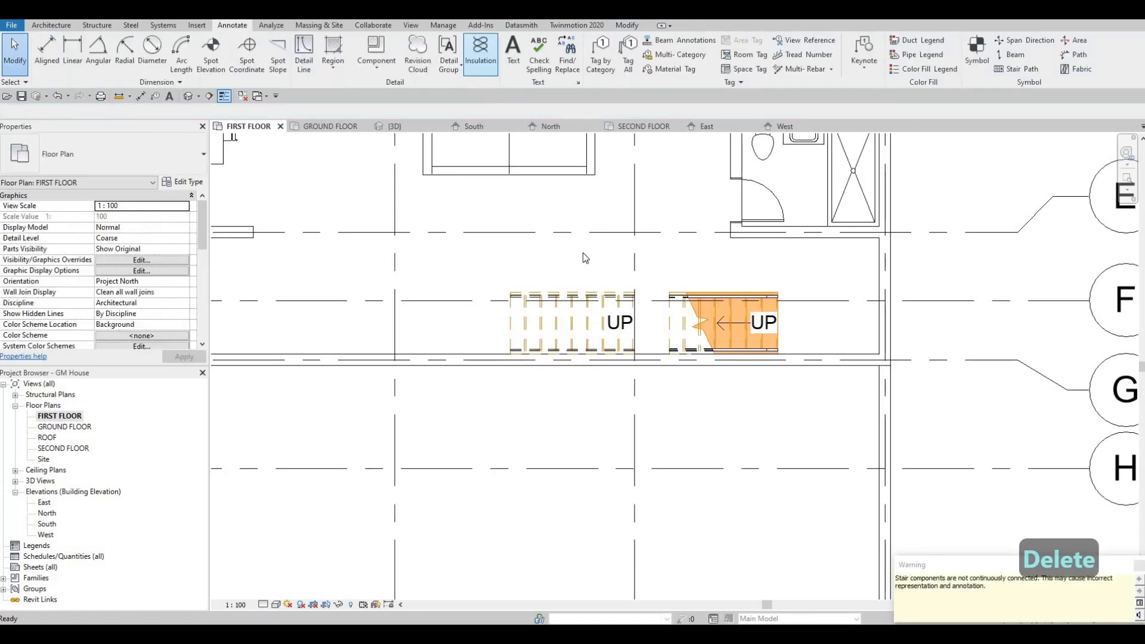
Undo the landing removal and leave the stair editing mode
key(Escape)
key(ctrl+z)
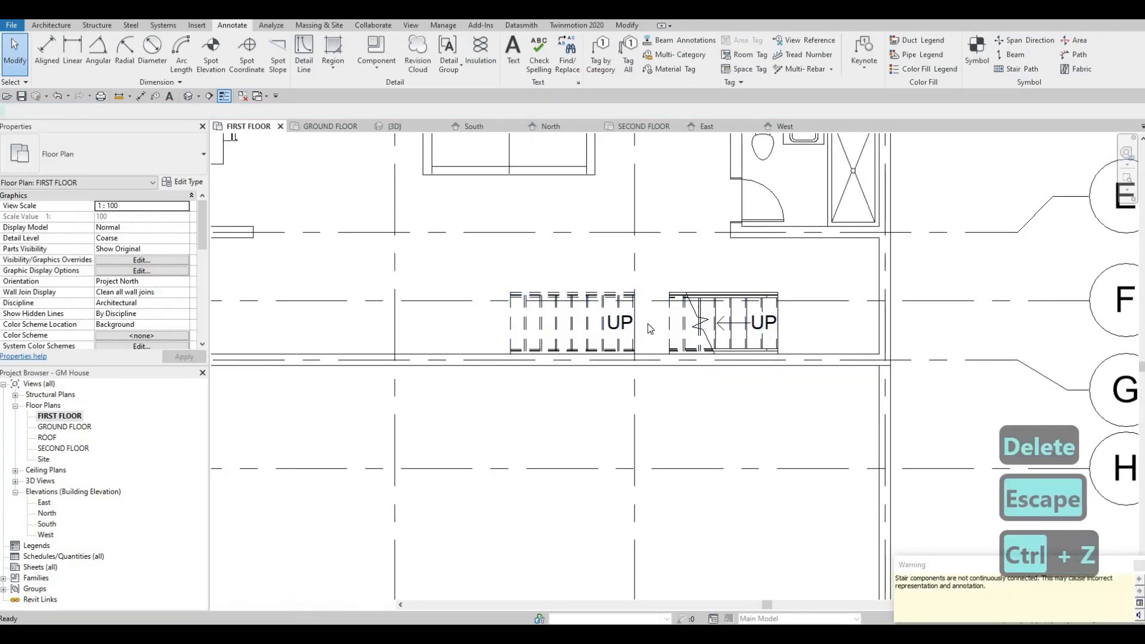
key(Escape)
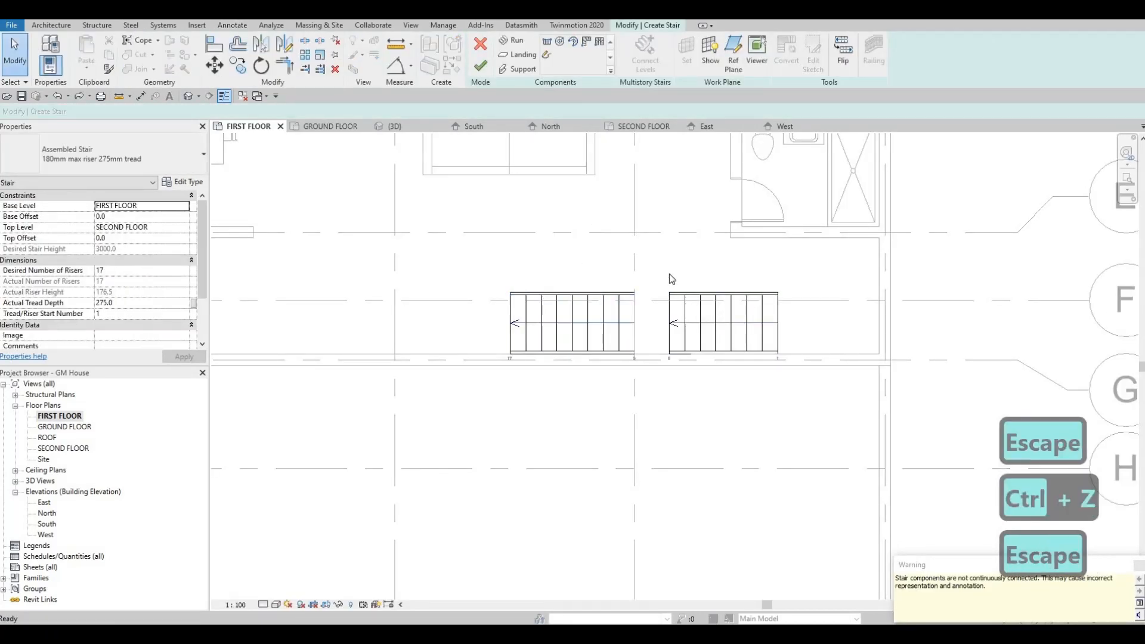
key(Escape)
key(Escape)
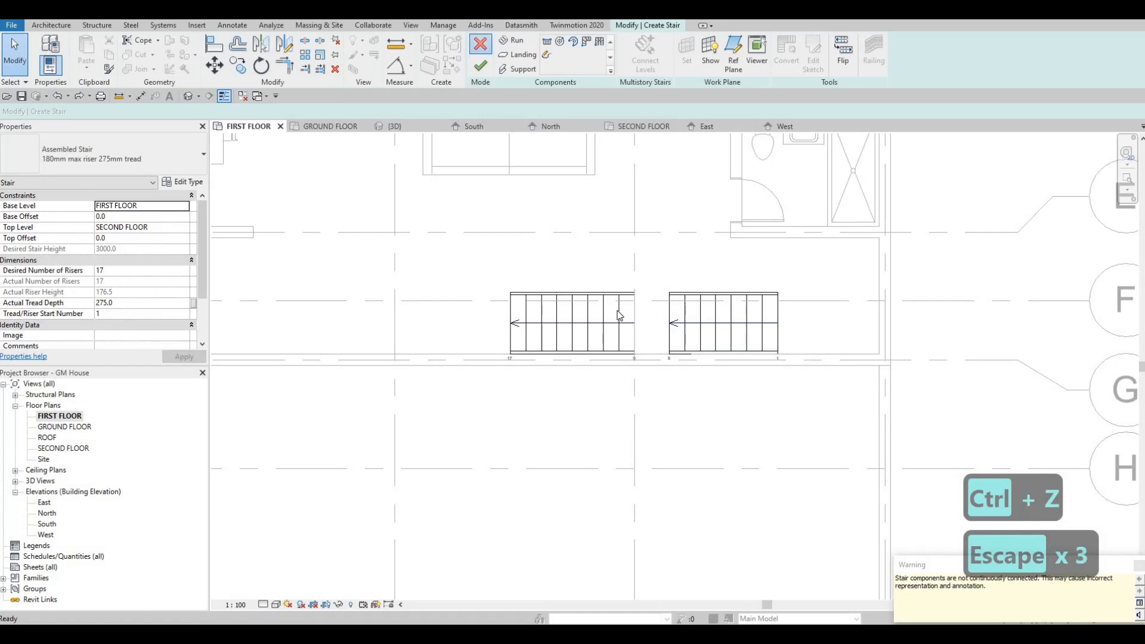
key(Escape)
click(614, 334)
key(Escape)
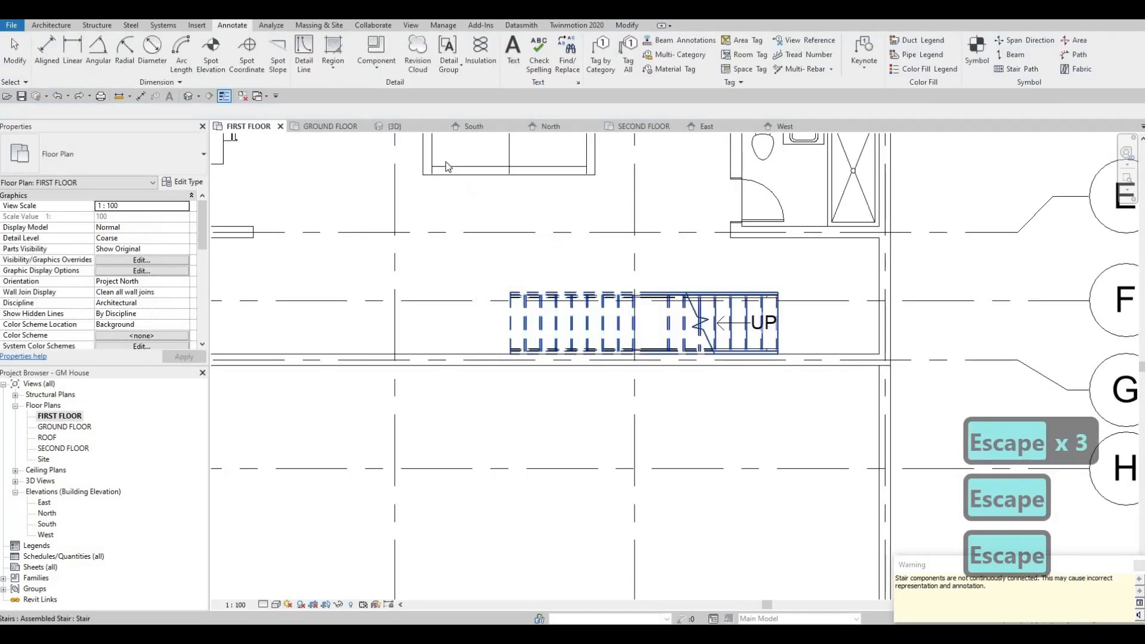
key(Escape)
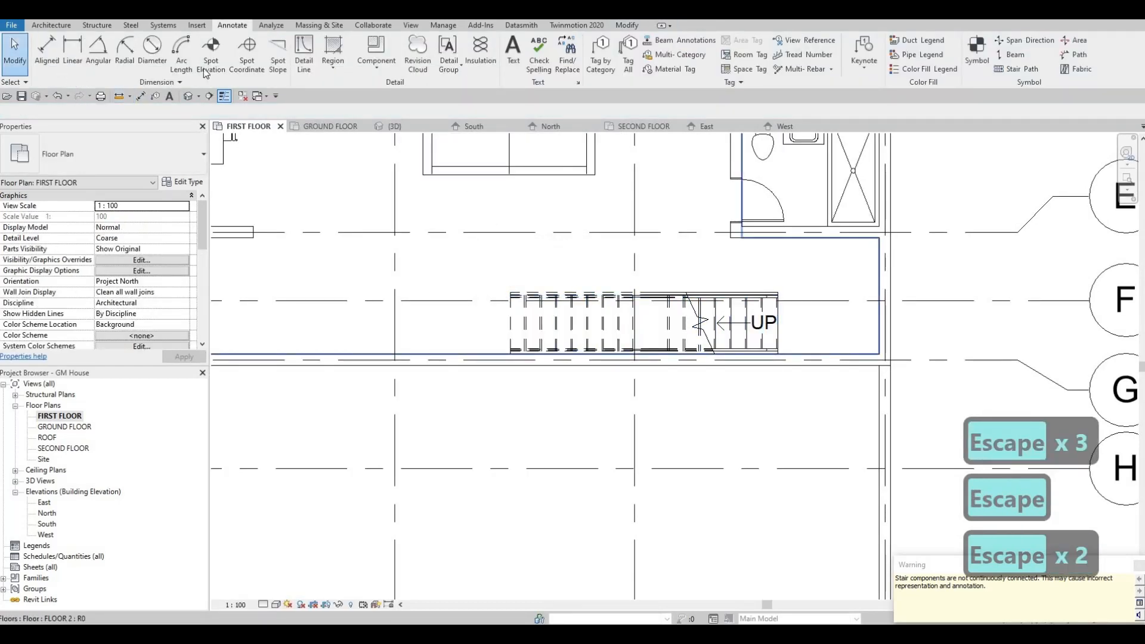
Draw a vertical detail line along the stair's foot, extending slightly past the stair away from the grid G wall
click(304, 54)
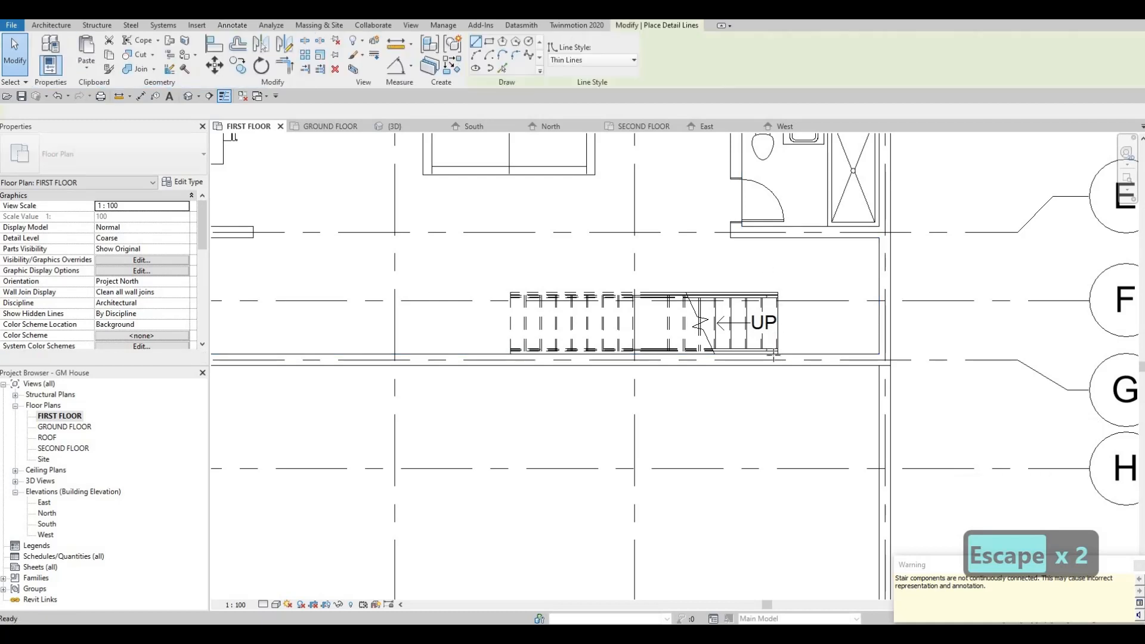
click(777, 352)
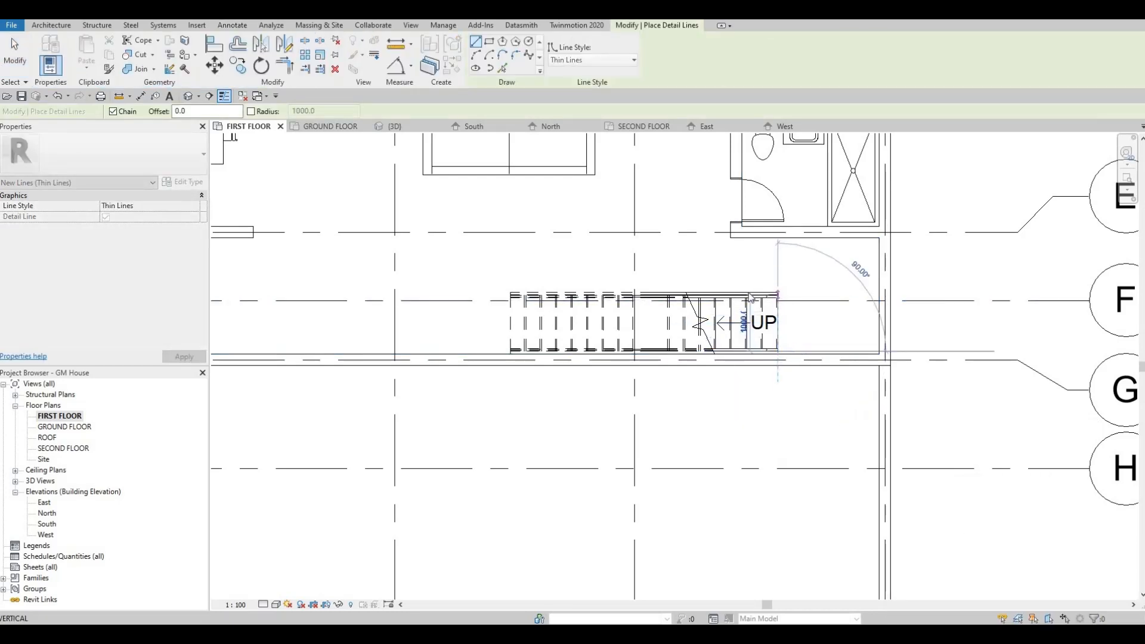
click(777, 273)
key(Escape)
key(Escape)
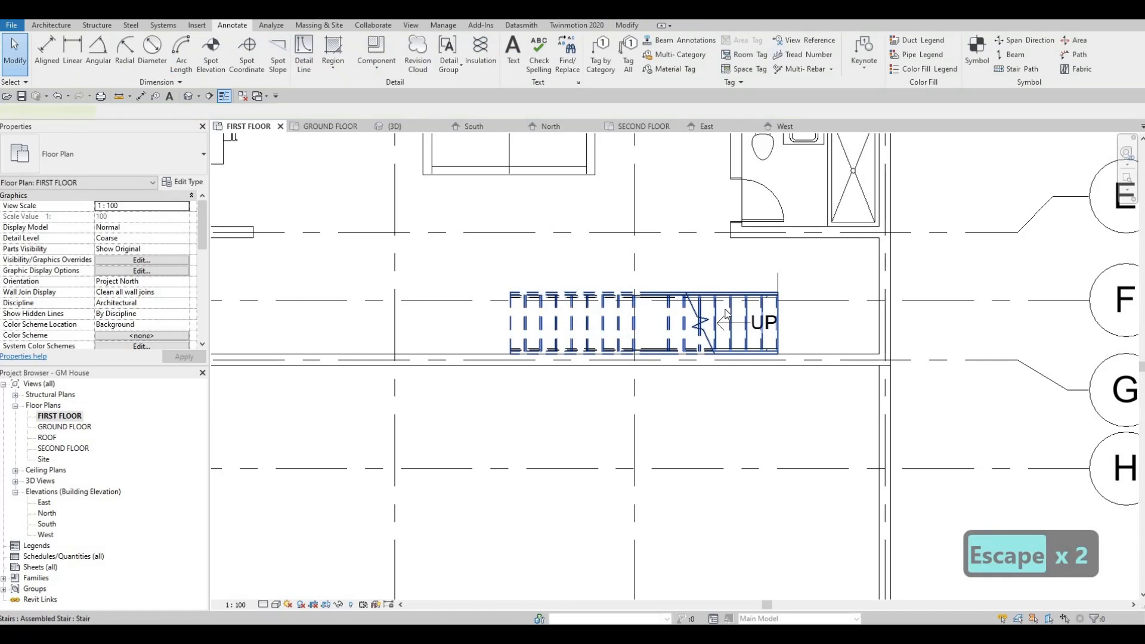
Delete the FIRST FLOOR stair, keeping the detail line that marks its foot
click(726, 315)
key(Delete)
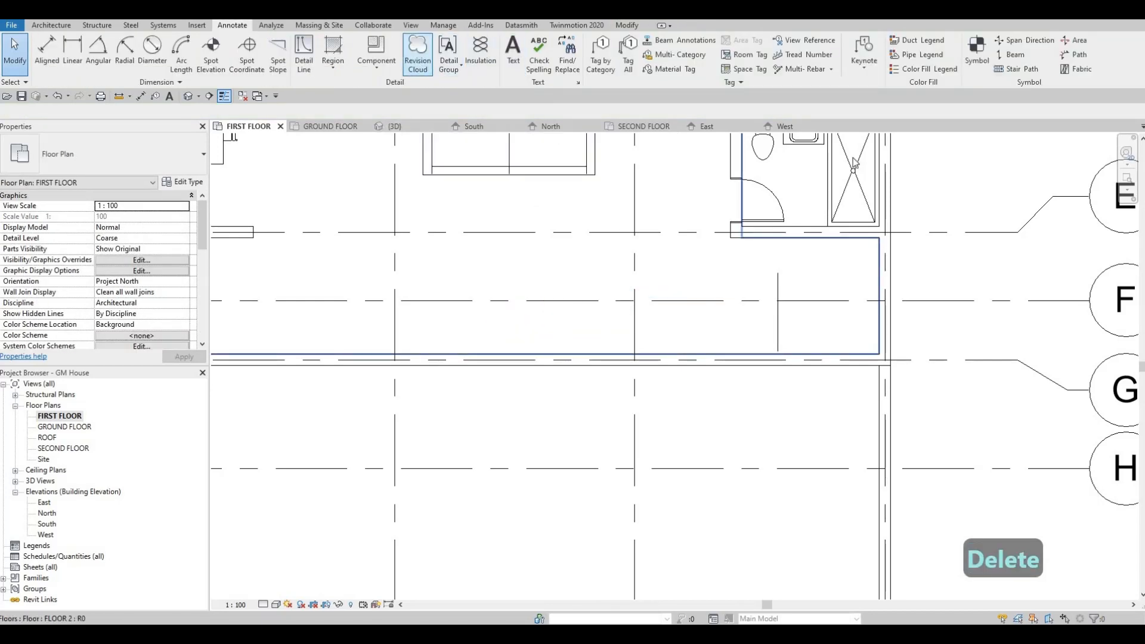
key(F1)
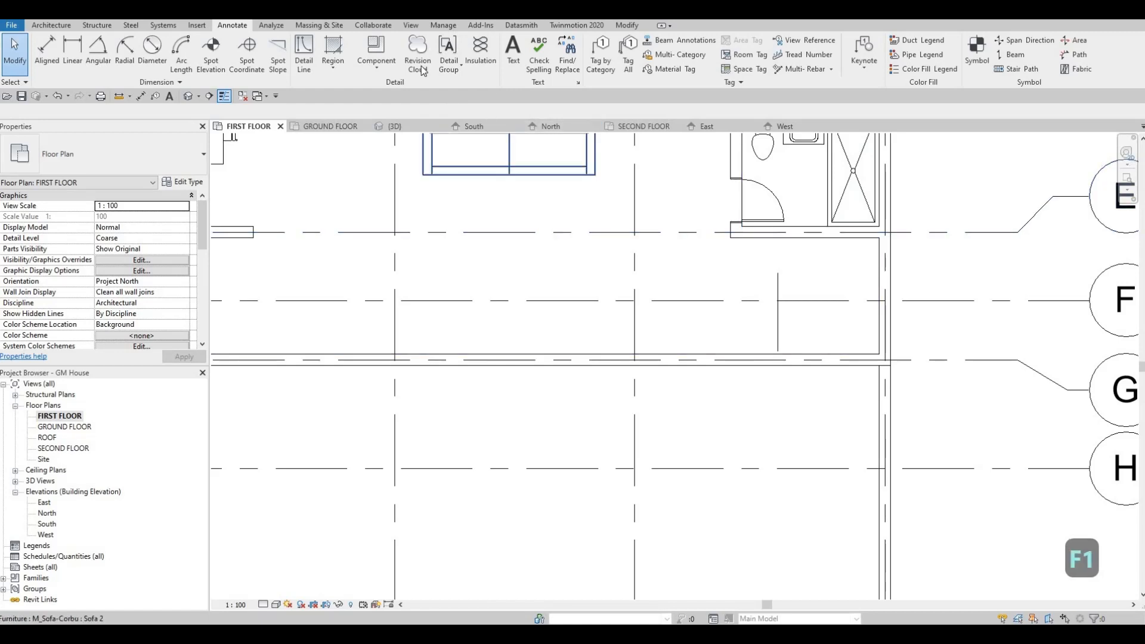
Start a stair from FIRST FLOOR to SECOND FLOOR and set its desired number of risers to 14
click(52, 25)
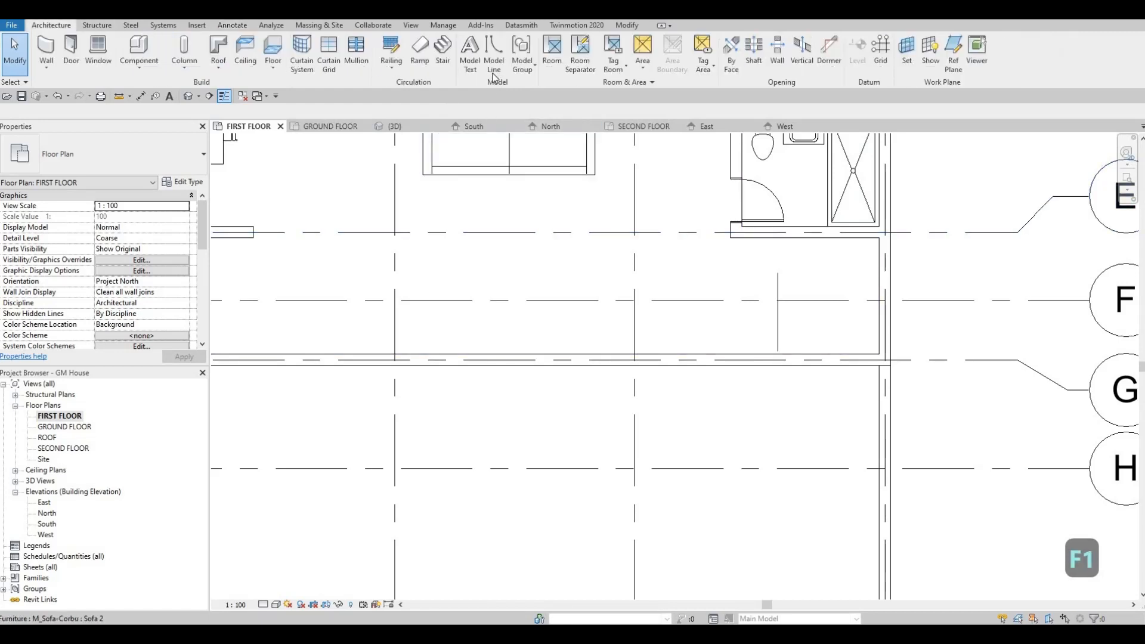
click(444, 65)
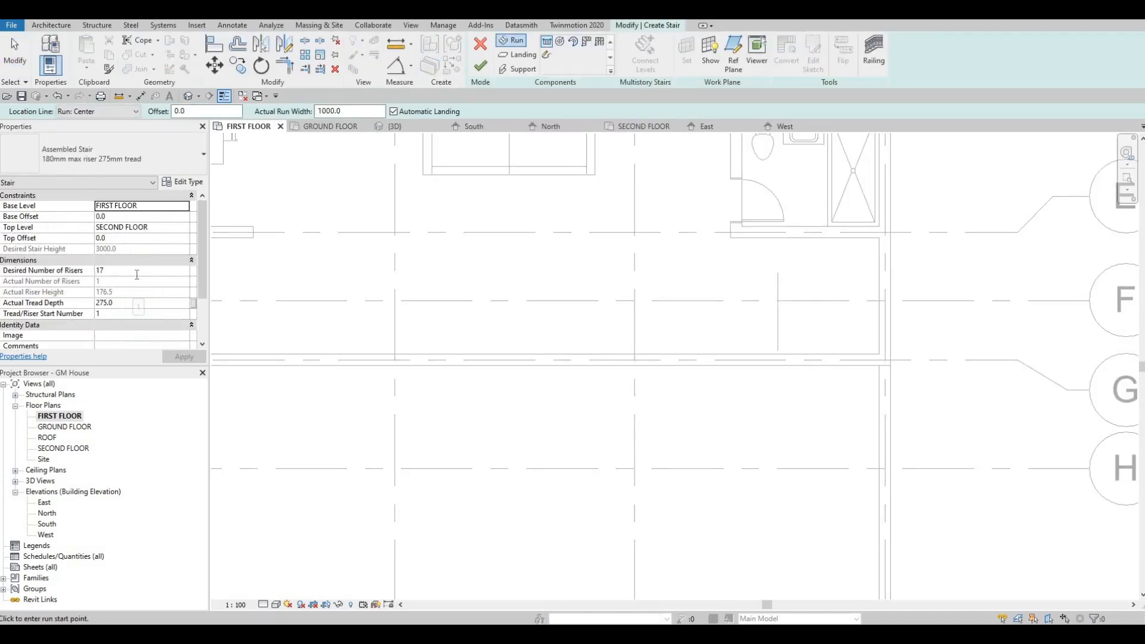
click(136, 271)
text(14)
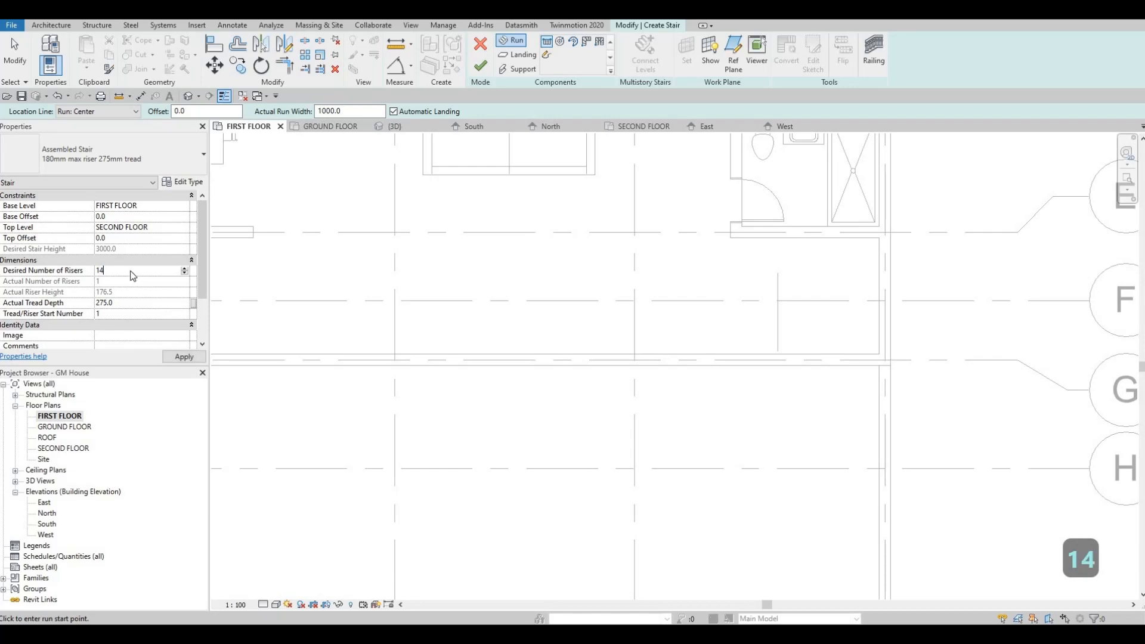
key(Return)
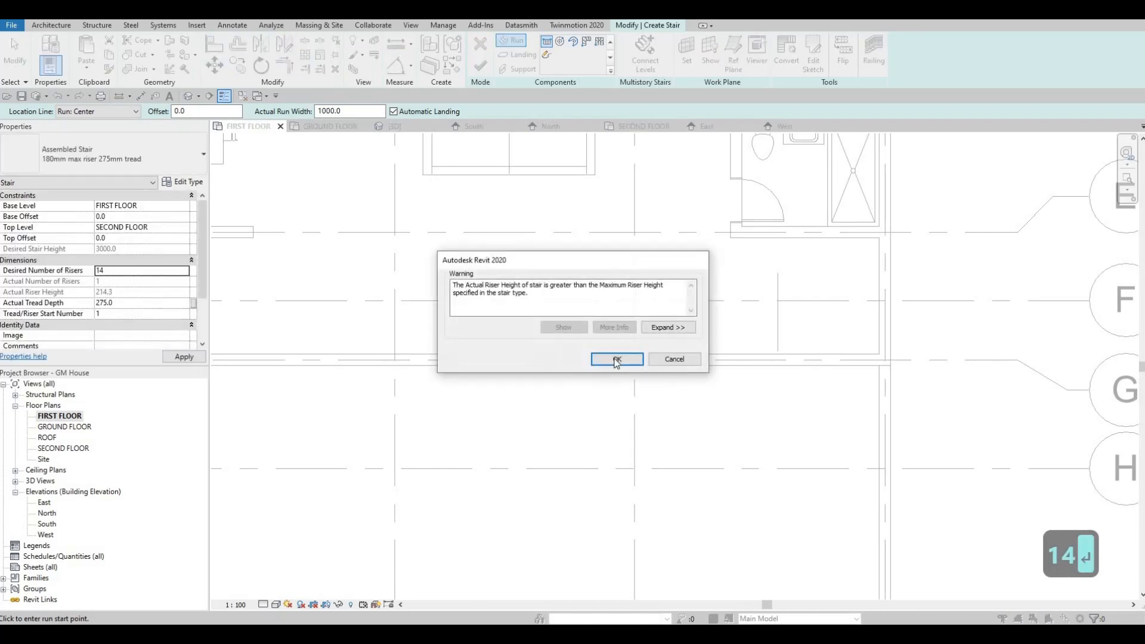
key(Return)
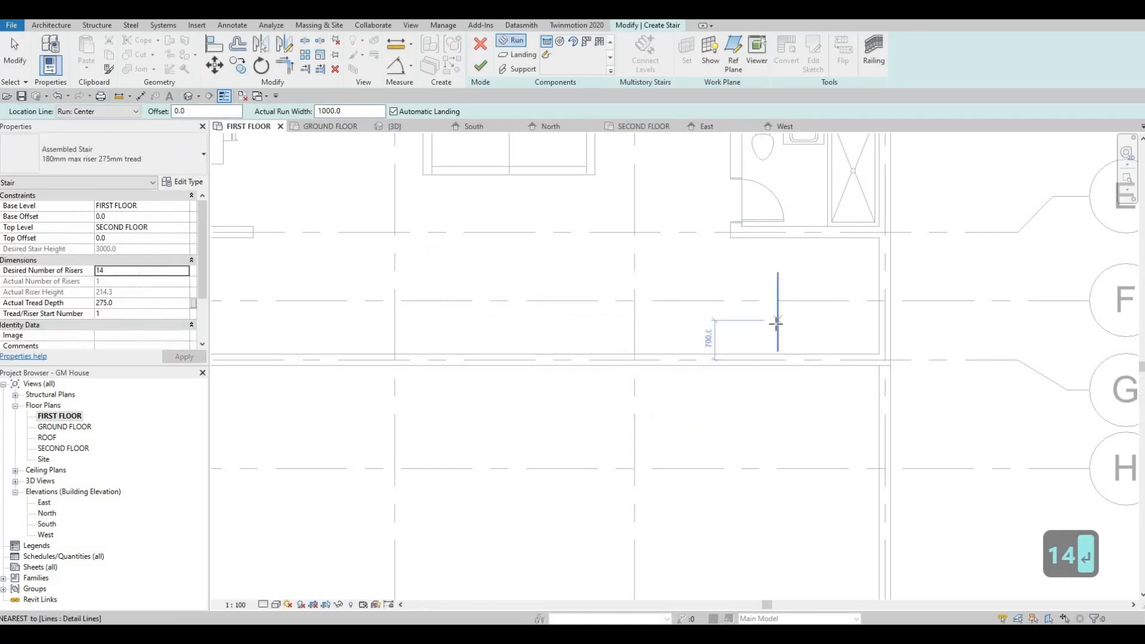
Create a straight 14-riser run from the vertical detail line, parallel to the grid G wall and away from the bathroom-side exterior wall, and finish the stair
click(775, 323)
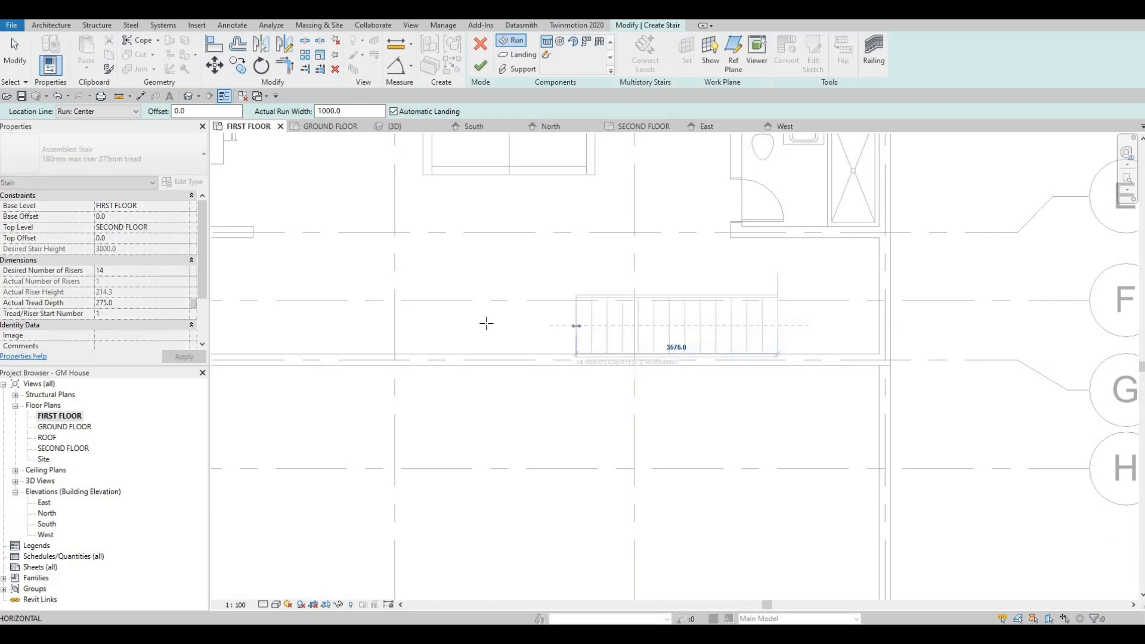
click(586, 328)
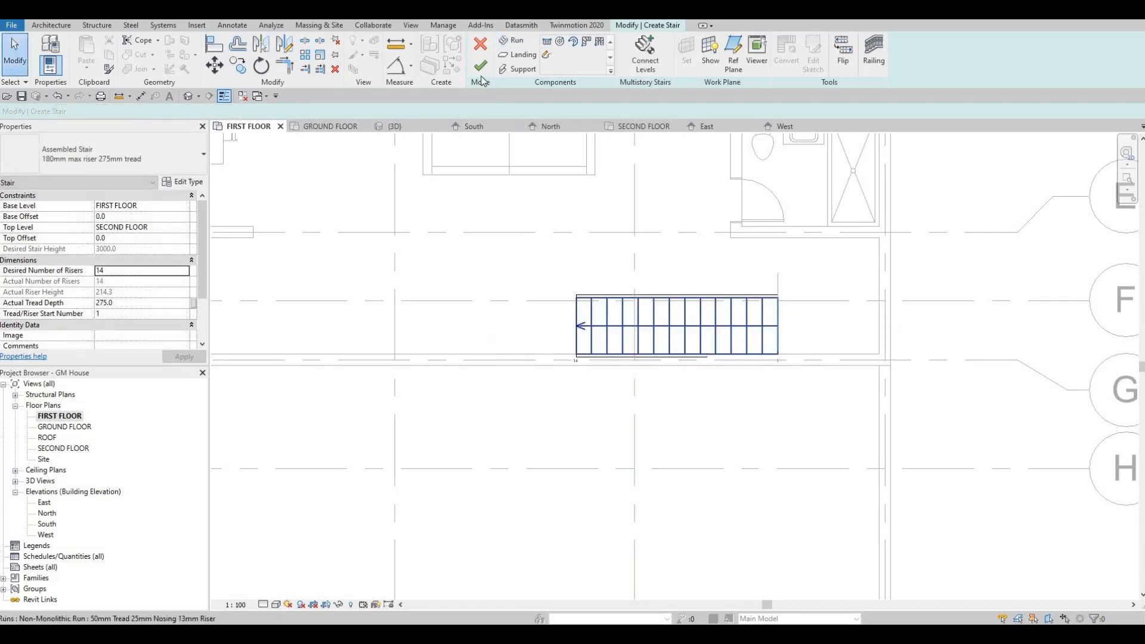
key(Escape)
key(Escape)
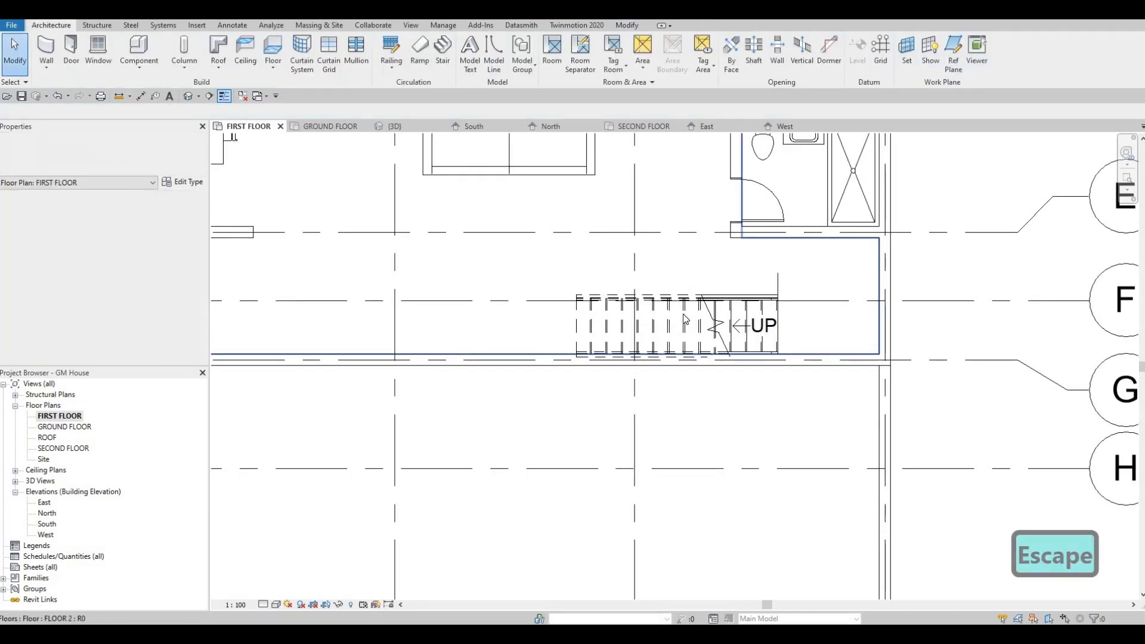
Nudge the new stair slightly away from the grid G wall toward grid F
click(682, 313)
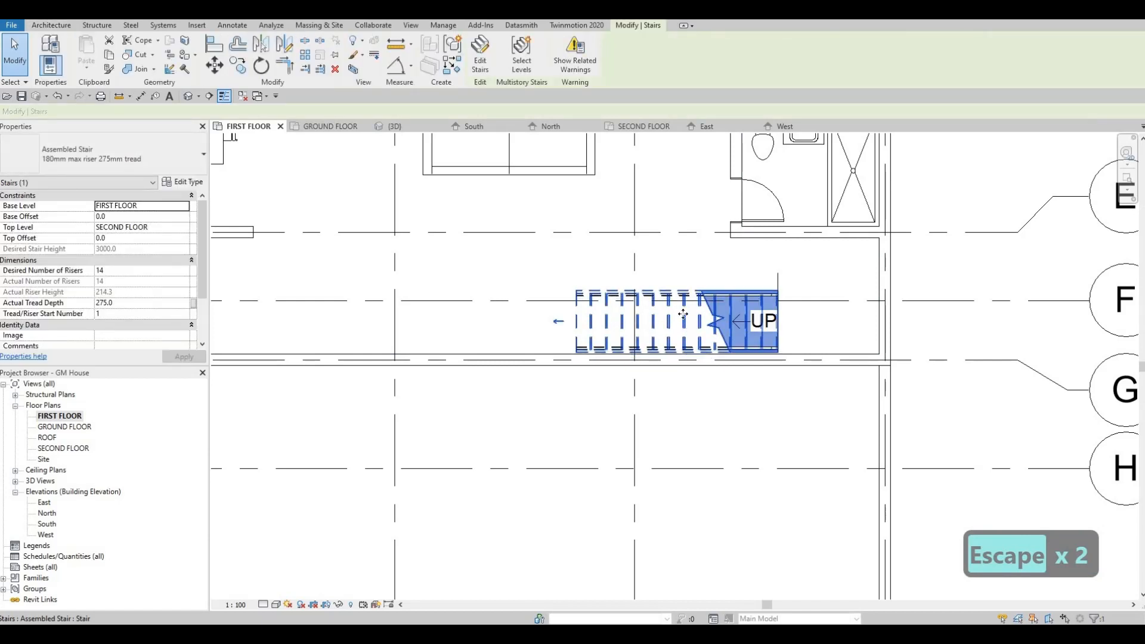
key(Escape)
key(Escape)
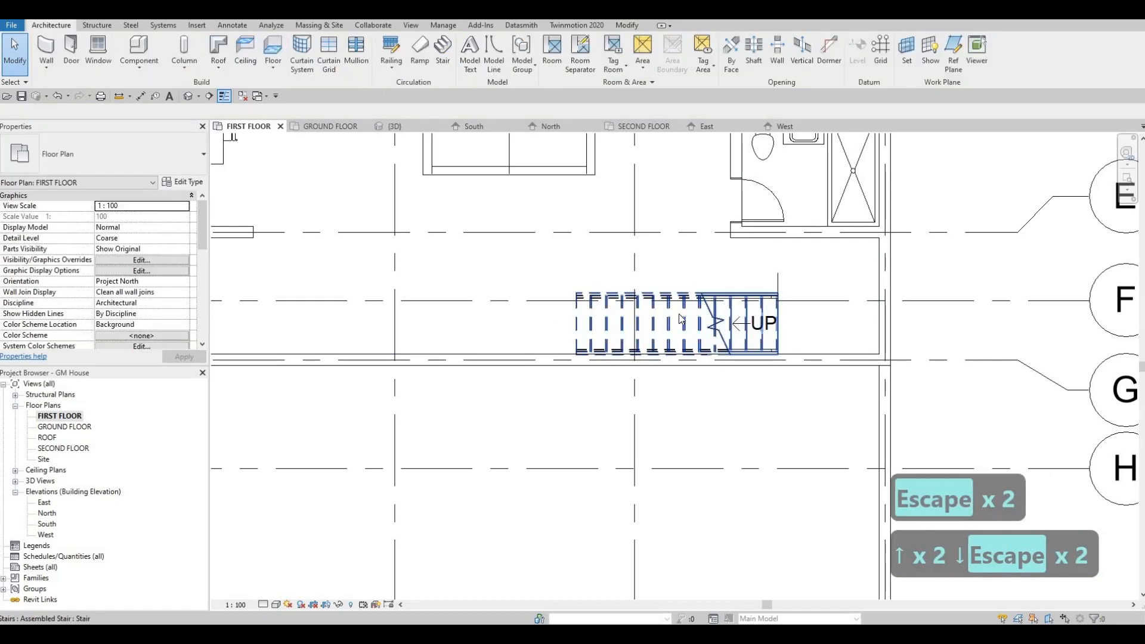
key(a)
key(Escape)
key(Escape)
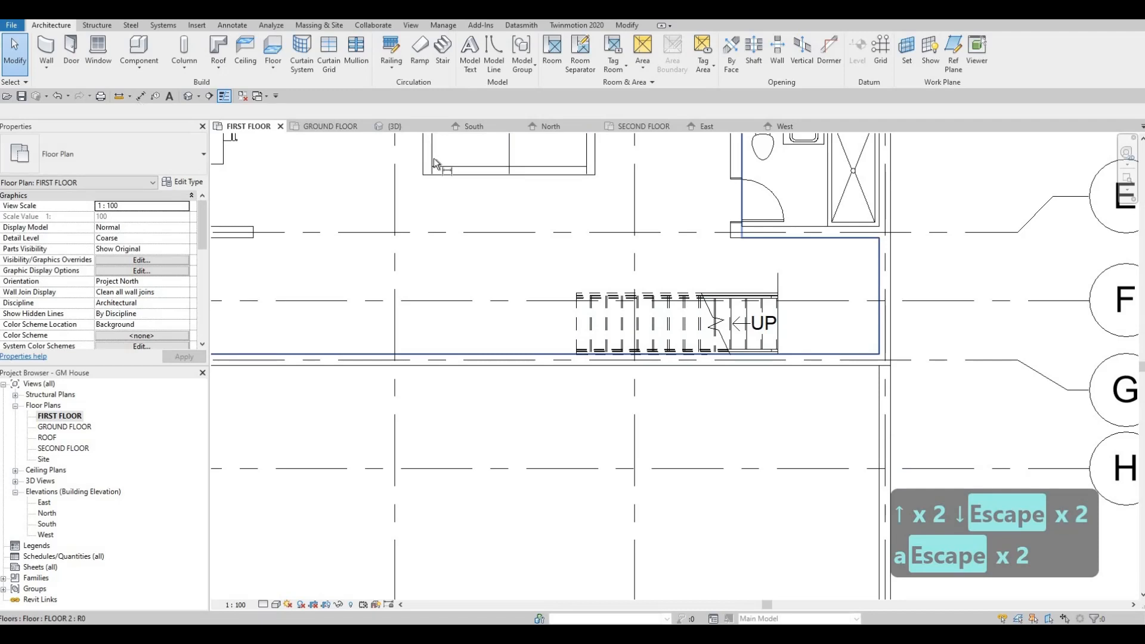
Measure the stair's overall length between its first and last risers with an aligned dimension, without placing it
click(140, 95)
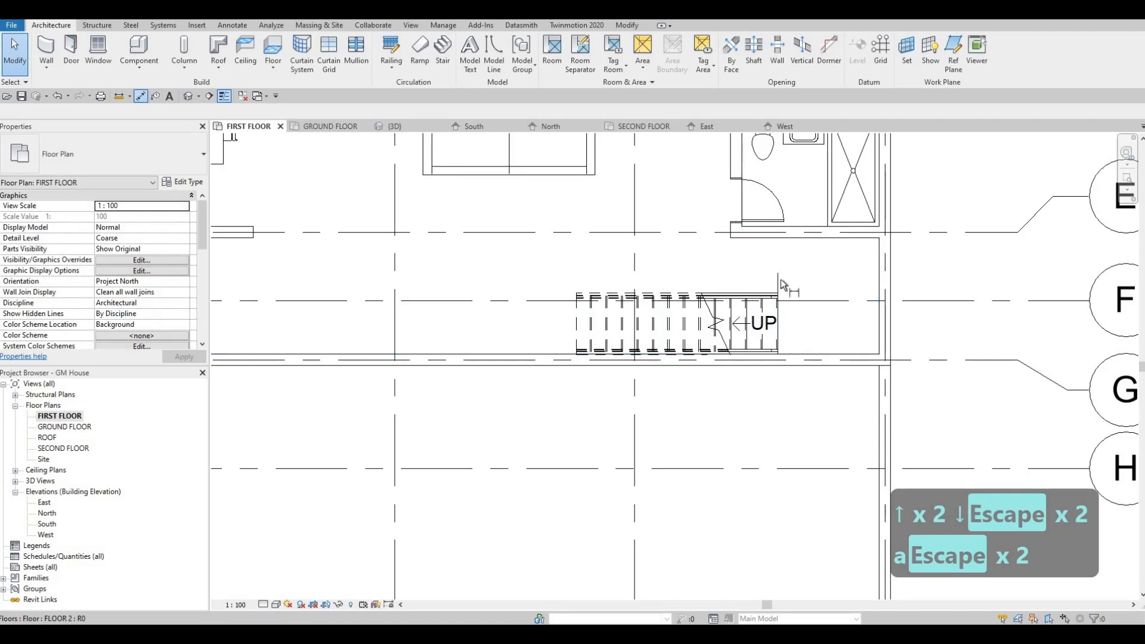
click(574, 318)
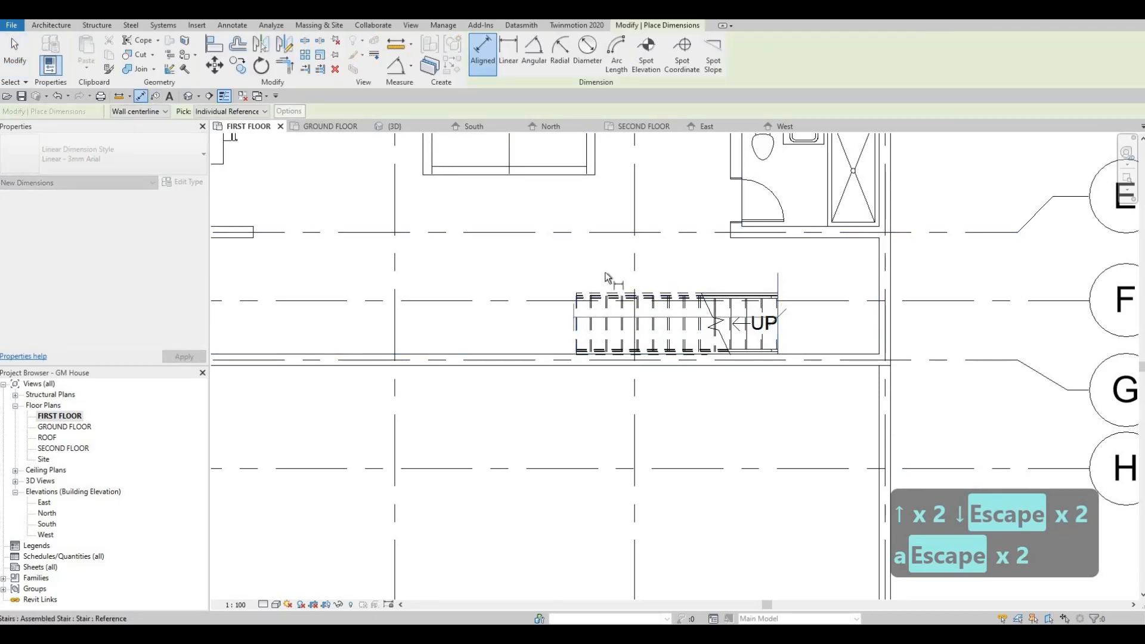
key(Escape)
key(Escape)
key(Escape)
Delete the vertical detail line at the foot of the stair
click(779, 279)
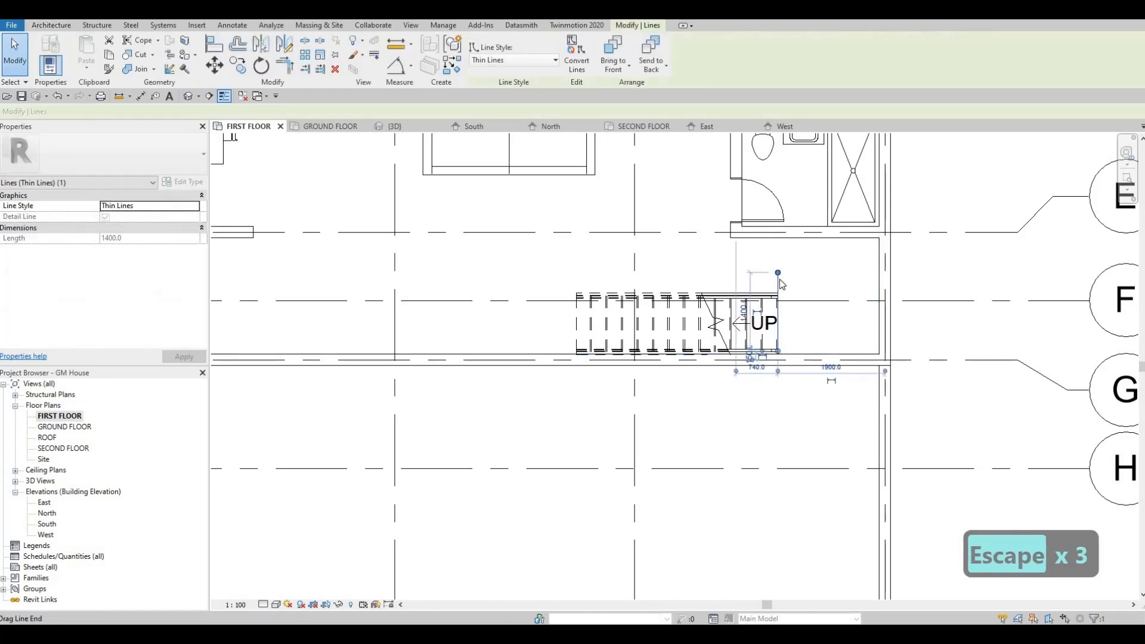
key(Delete)
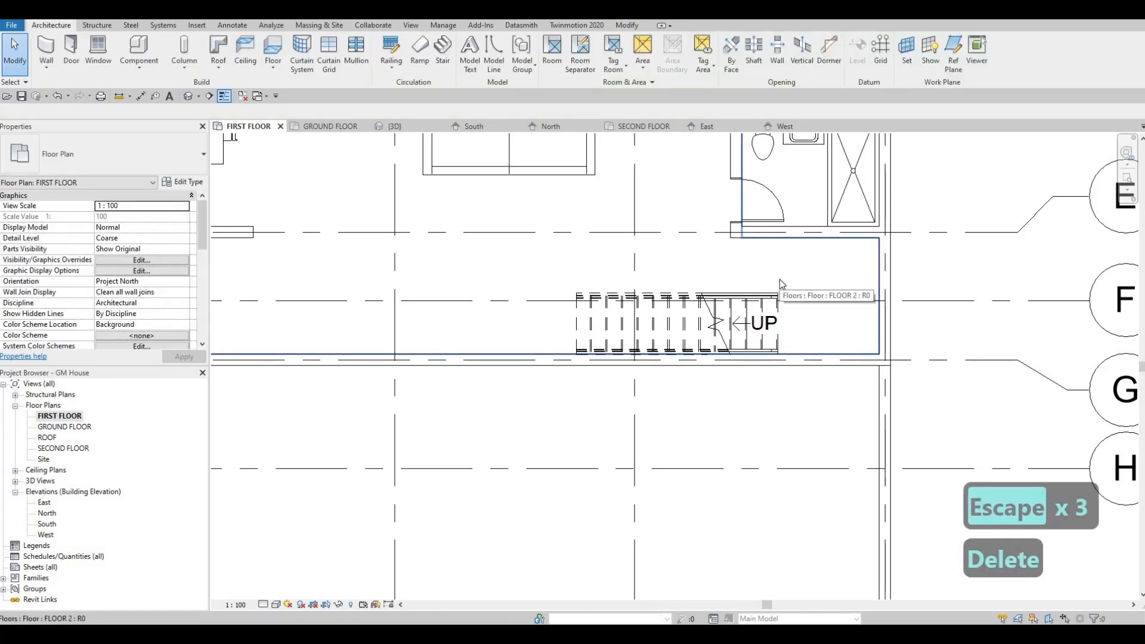
key(Escape)
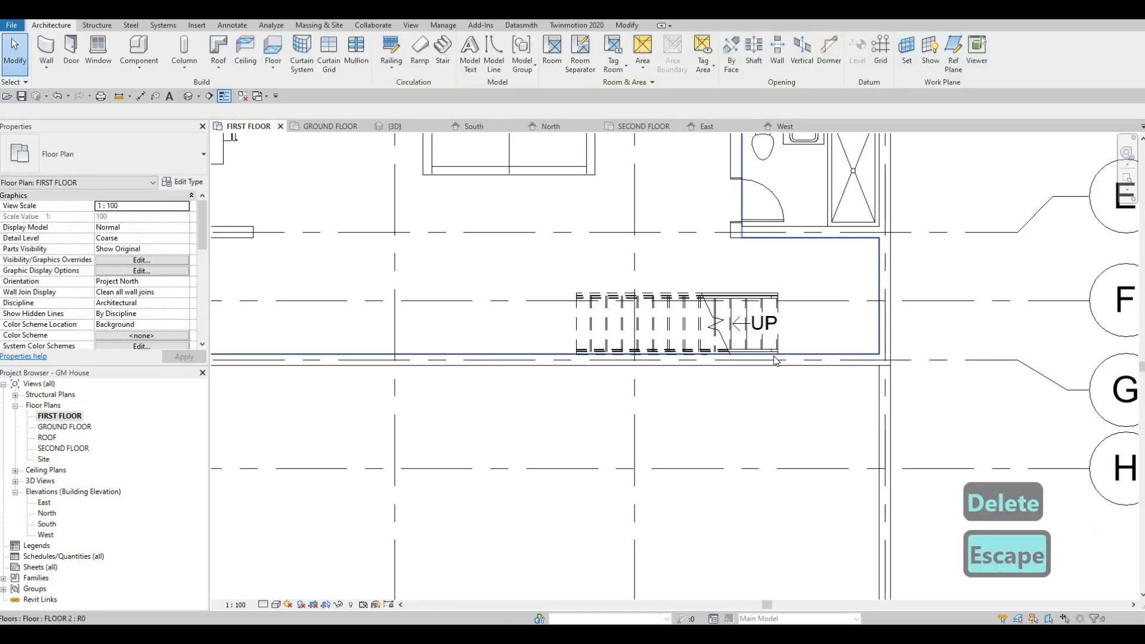
Nudge the stair away from the grid G wall until its outer edge clears the wall's inner face
scroll(774, 343, up, 3)
scroll(771, 343, up, 3)
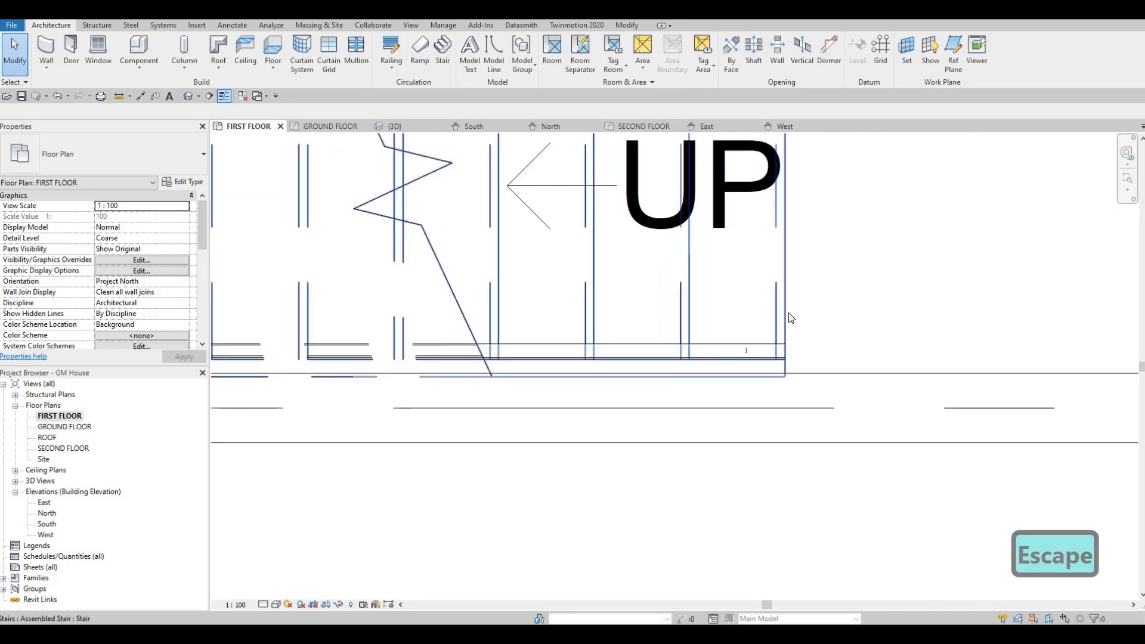
click(788, 312)
key(Up)
key(Up)
key(Up)
key(Up)
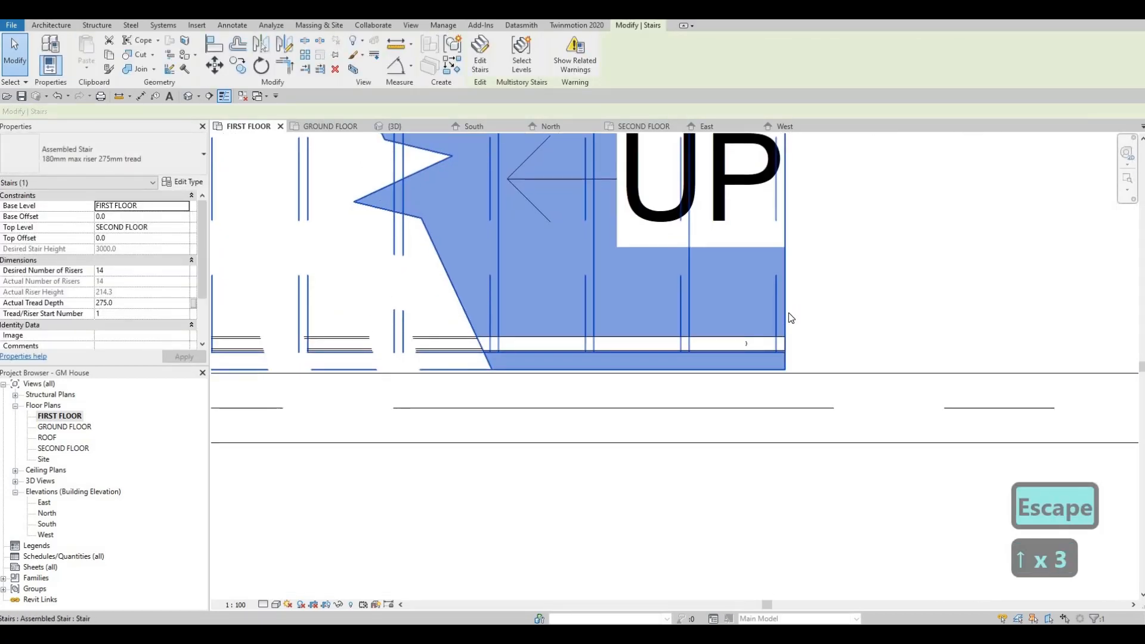
key(Escape)
key(Escape)
Align the stair's outer edge flush with the inner face of the grid G exterior wall
key(a)
key(l)
click(785, 371)
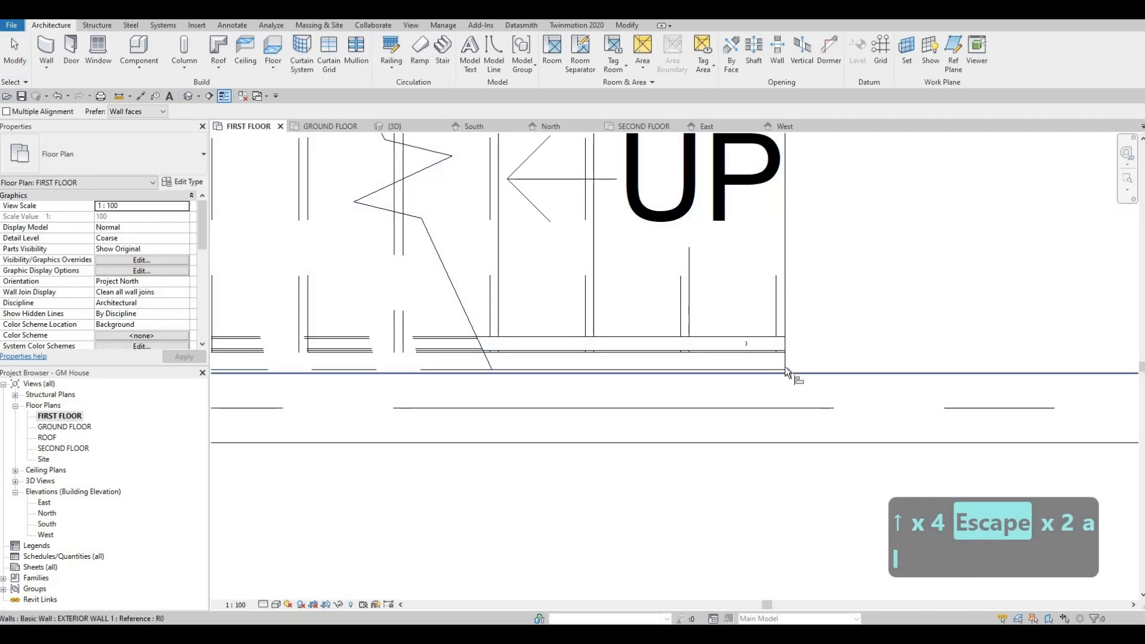
key(Escape)
key(Escape)
Open the 3D view and examine the new stair against the wall from the interior side
scroll(634, 241, down, 3)
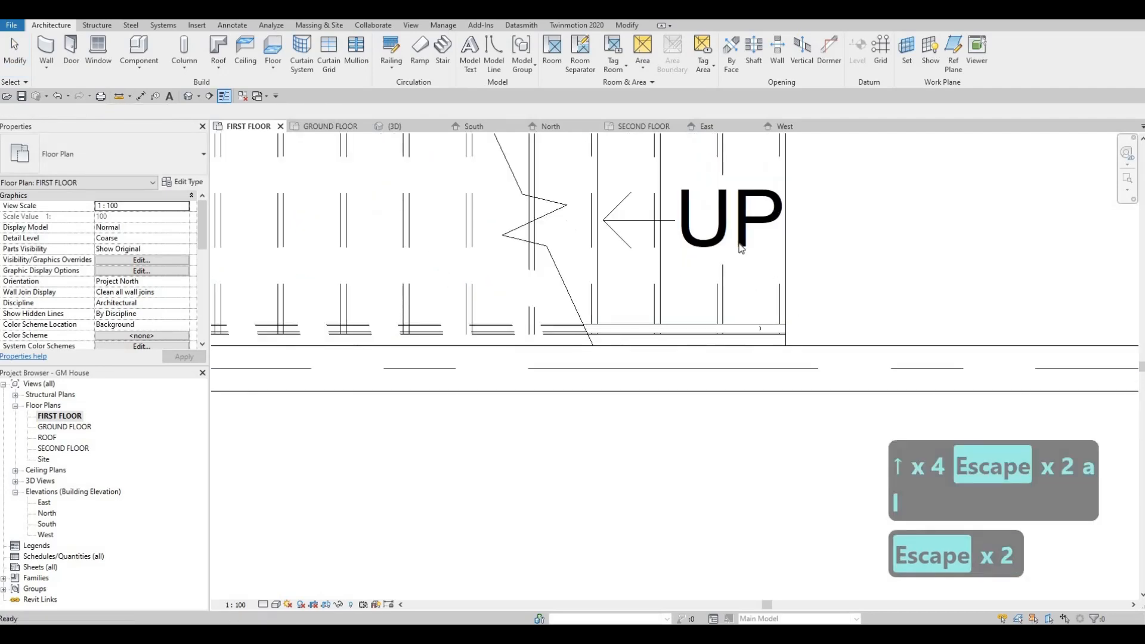
scroll(635, 241, down, 8)
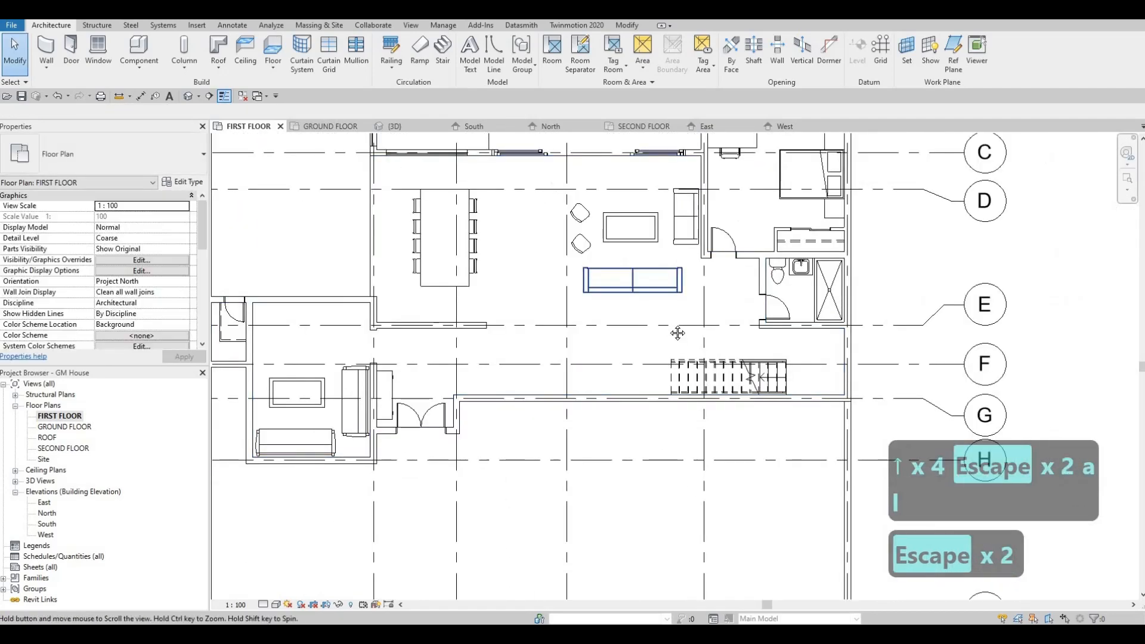
scroll(627, 300, down, 3)
key(F1)
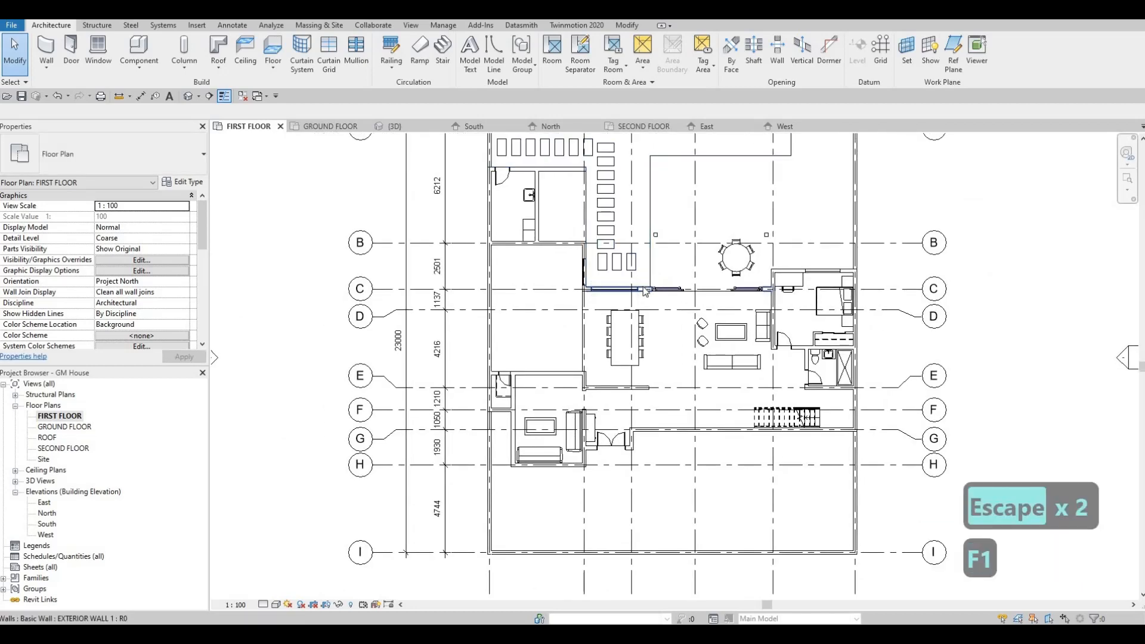
click(416, 126)
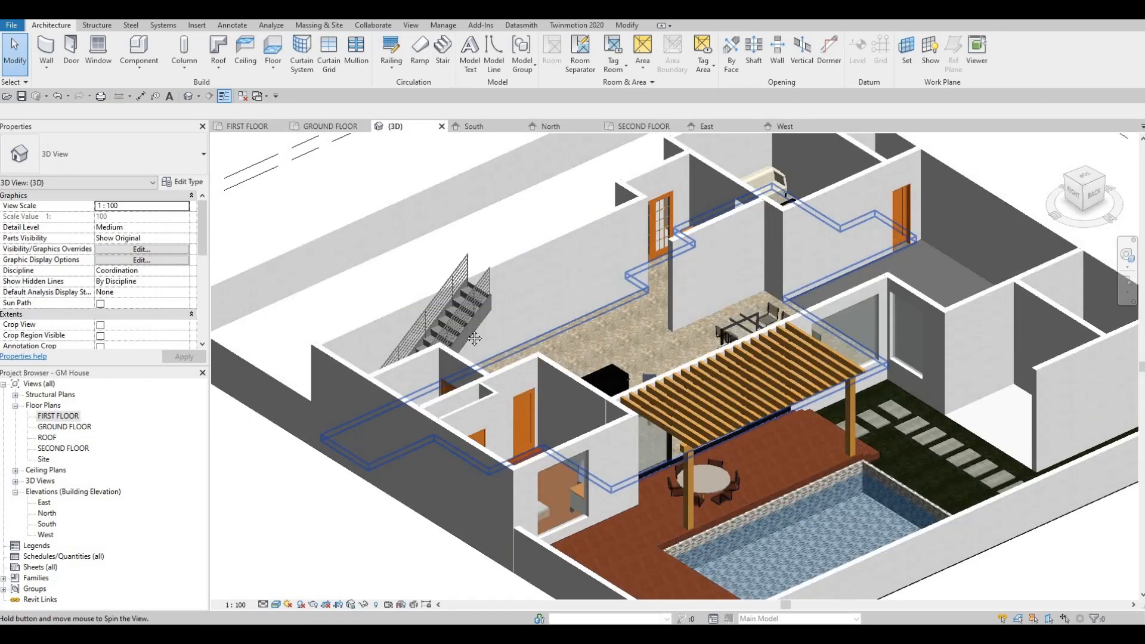
shift+middle_drag(533, 373, 691, 303)
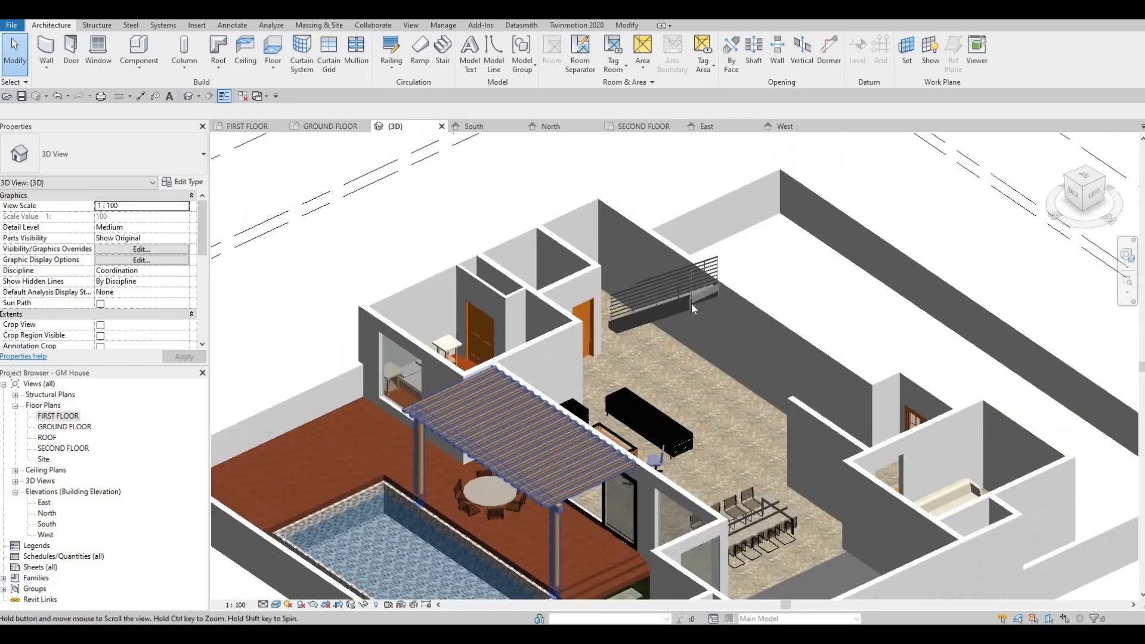
scroll(691, 305, up, 2)
Duplicate the new stair's type, 180mm max riser 275mm tread, and name the copy STAIRS
click(693, 313)
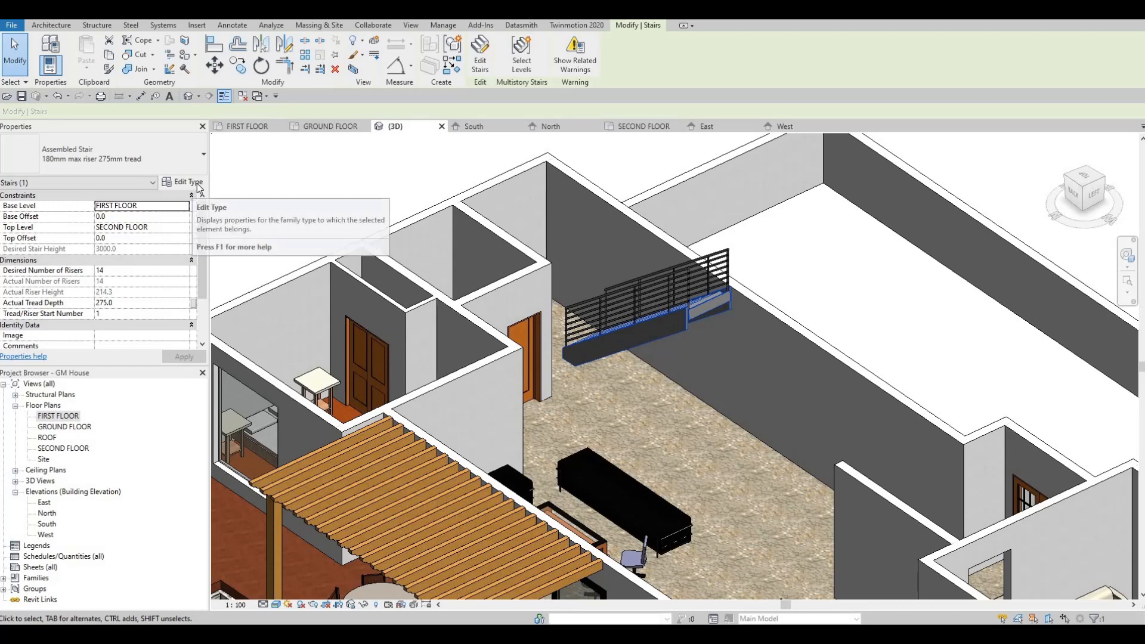
click(198, 183)
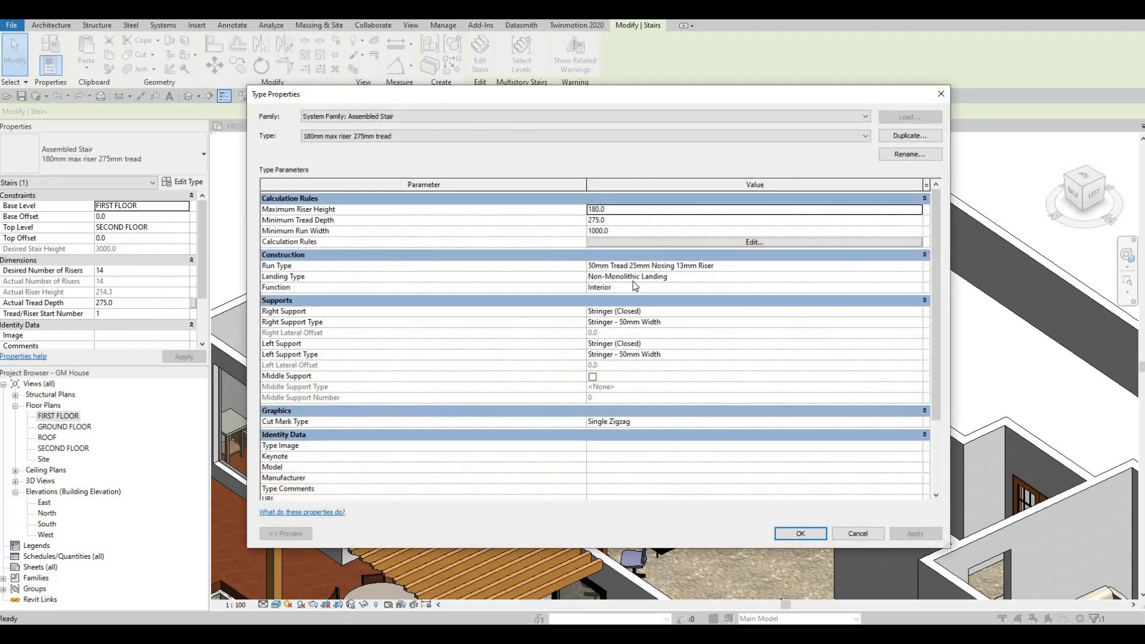
key(Escape)
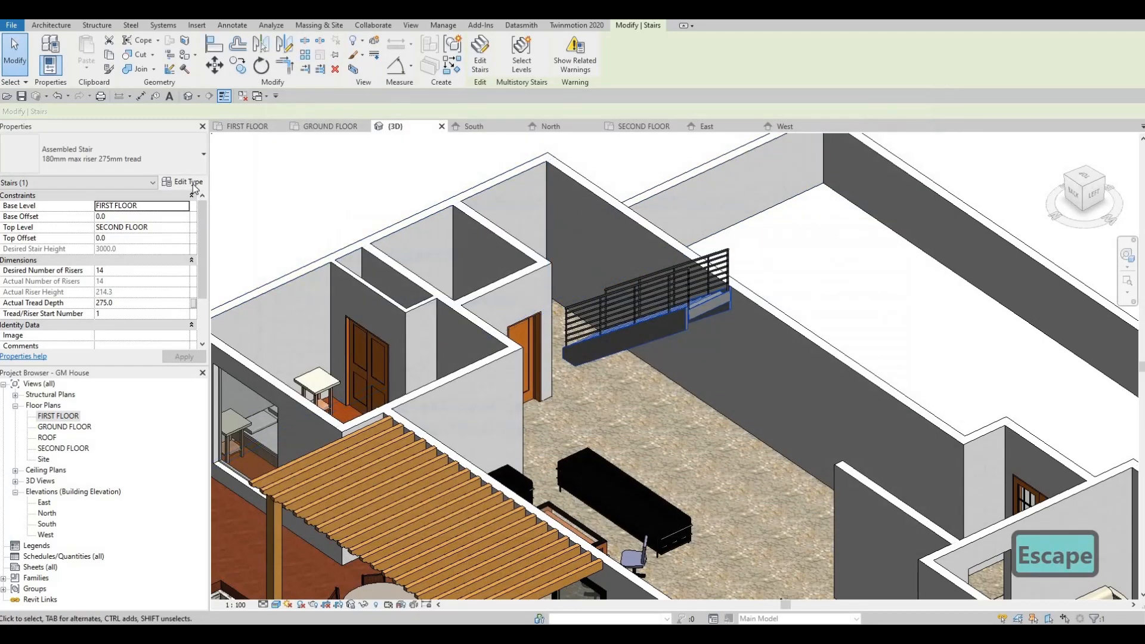
click(182, 182)
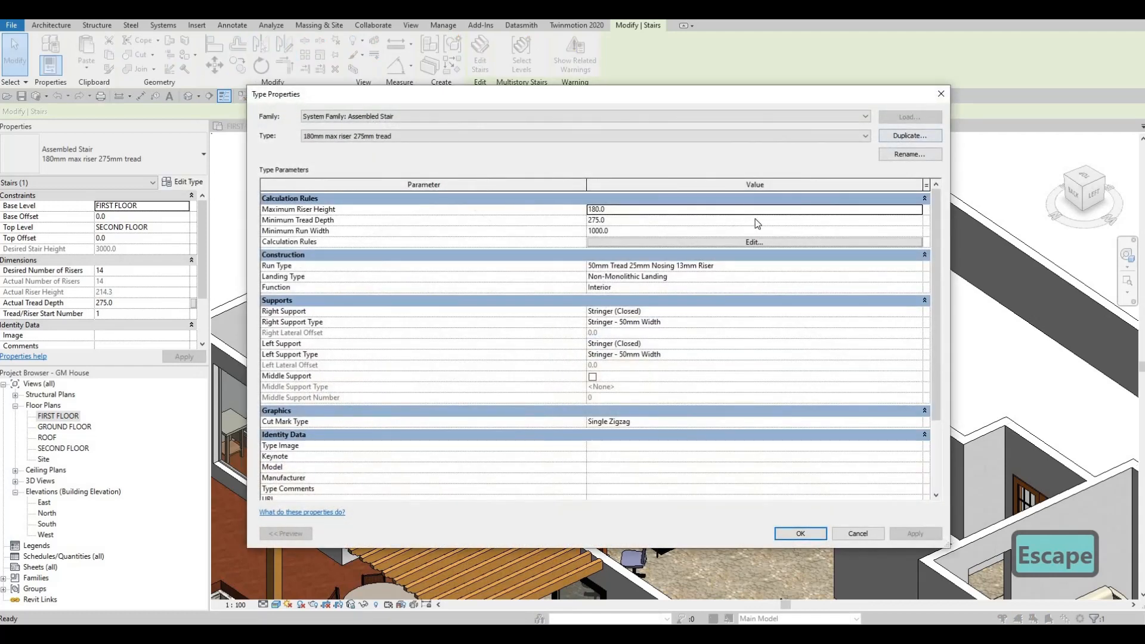
click(909, 136)
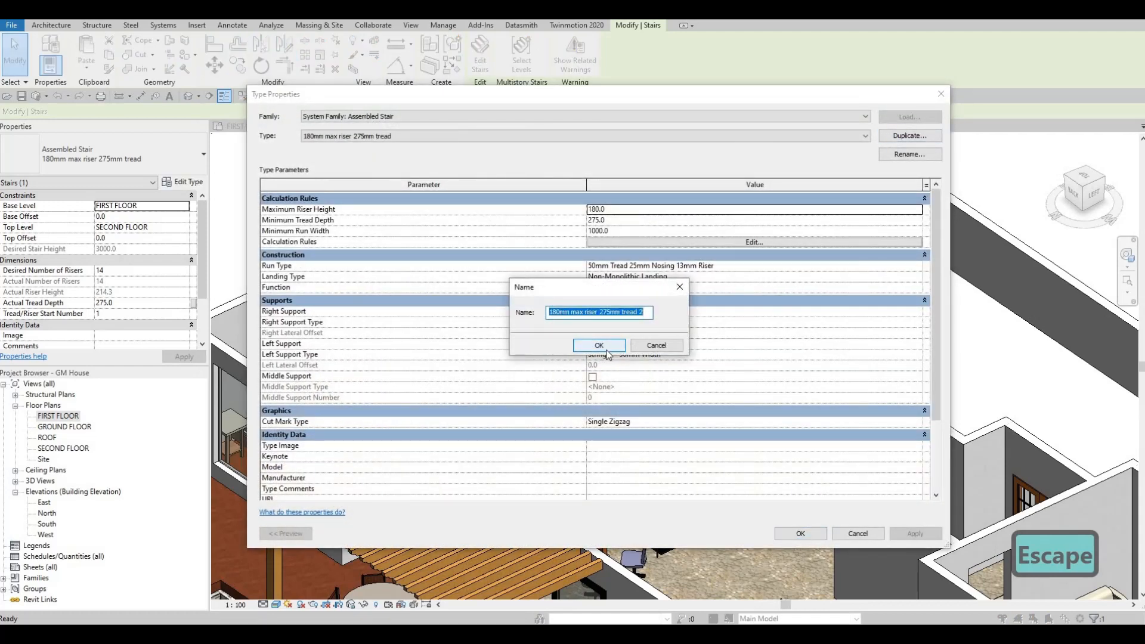
text(S)
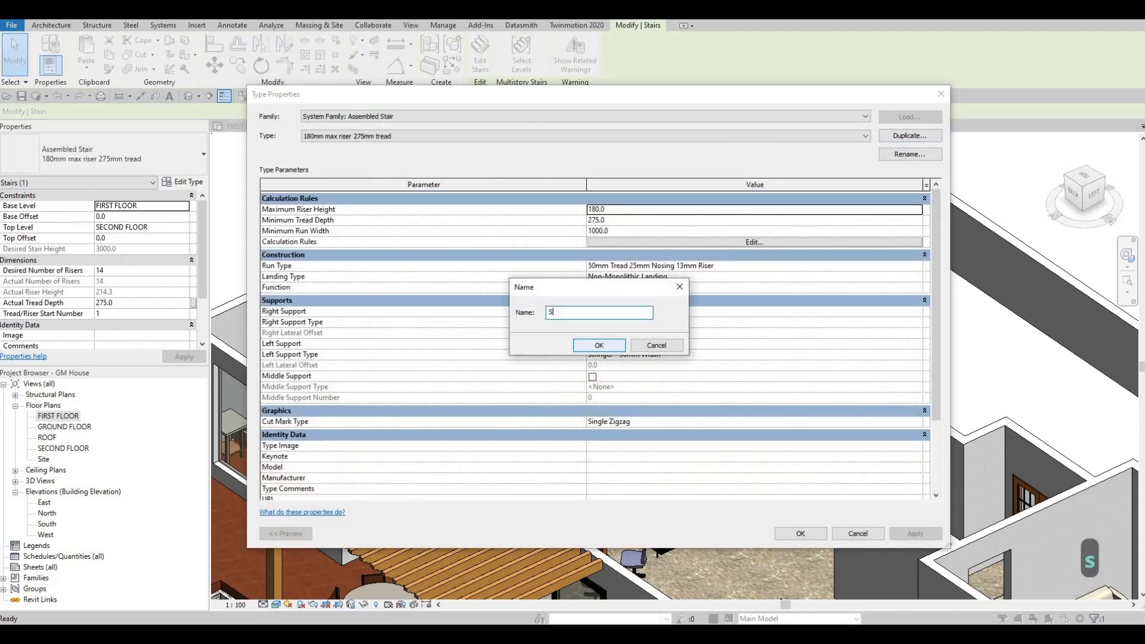
text(TAIRS)
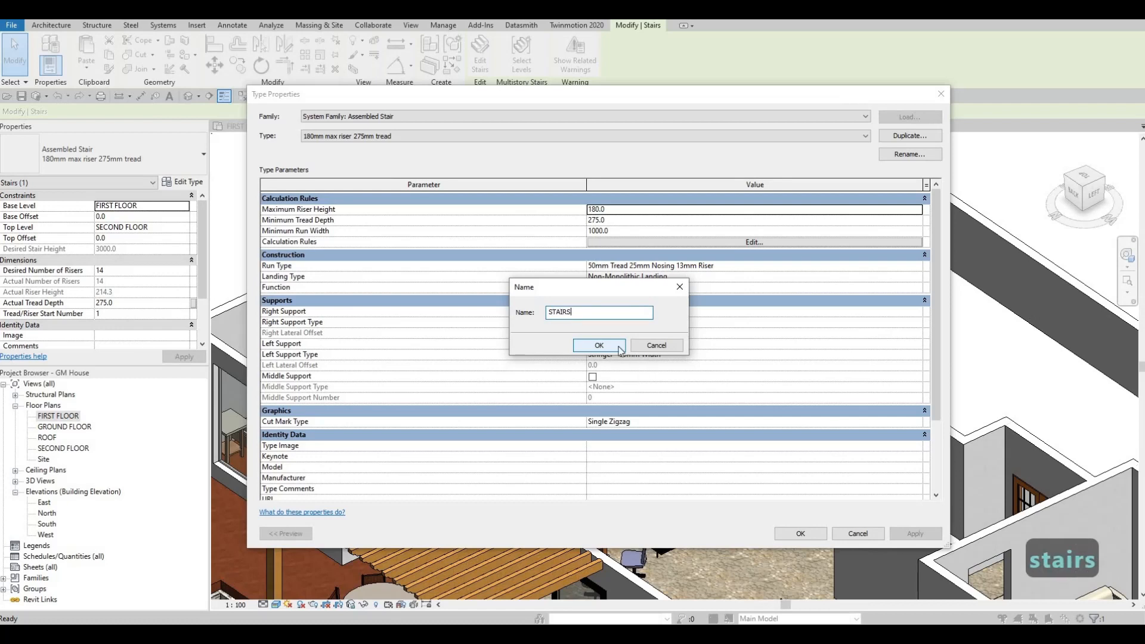
key(Return)
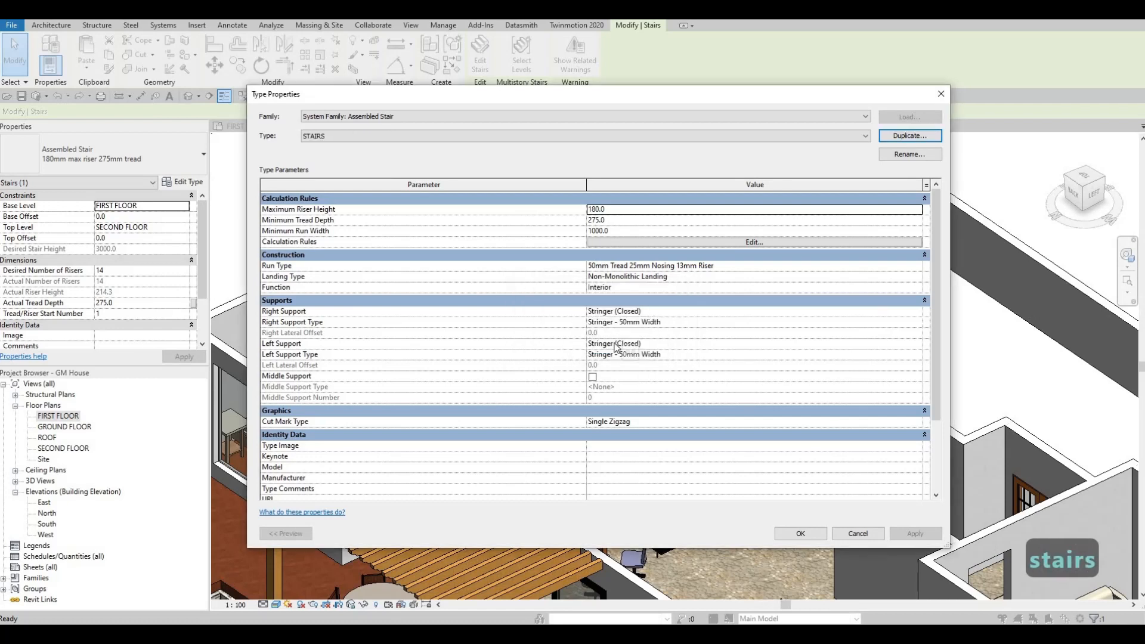
Enable the middle support in the STAIRS type and set its right support to None
click(620, 376)
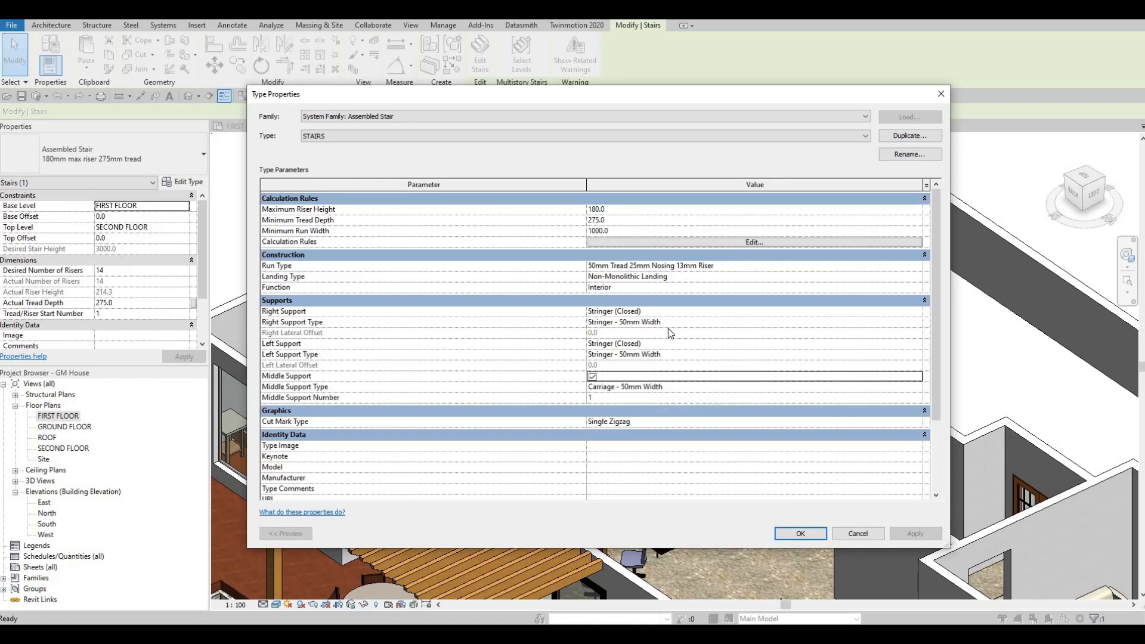
click(882, 326)
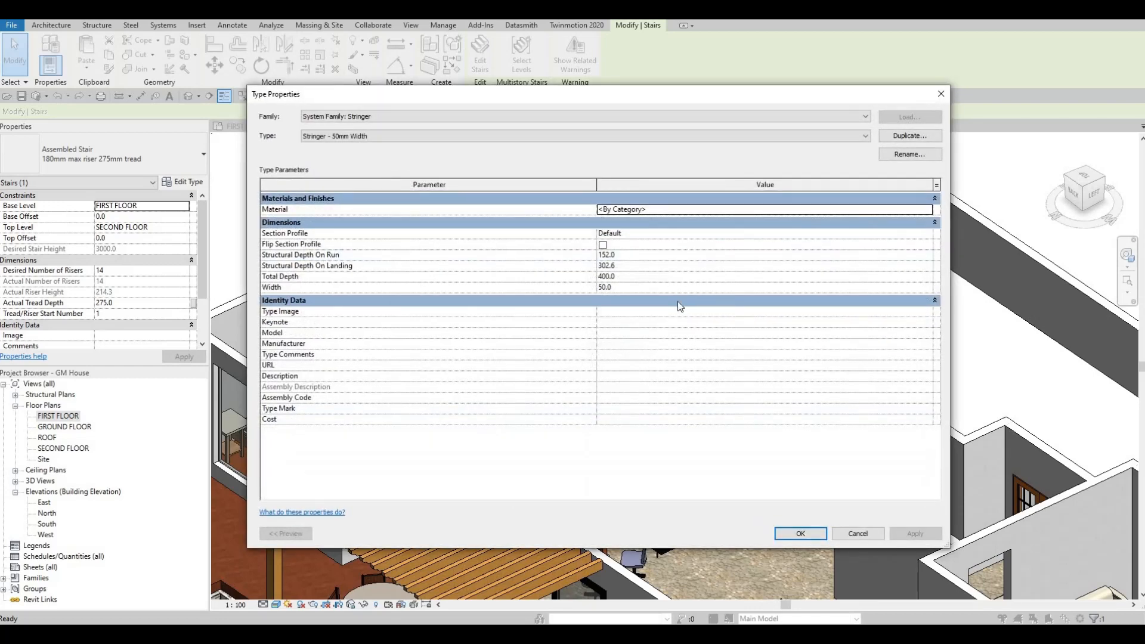
key(Escape)
click(916, 314)
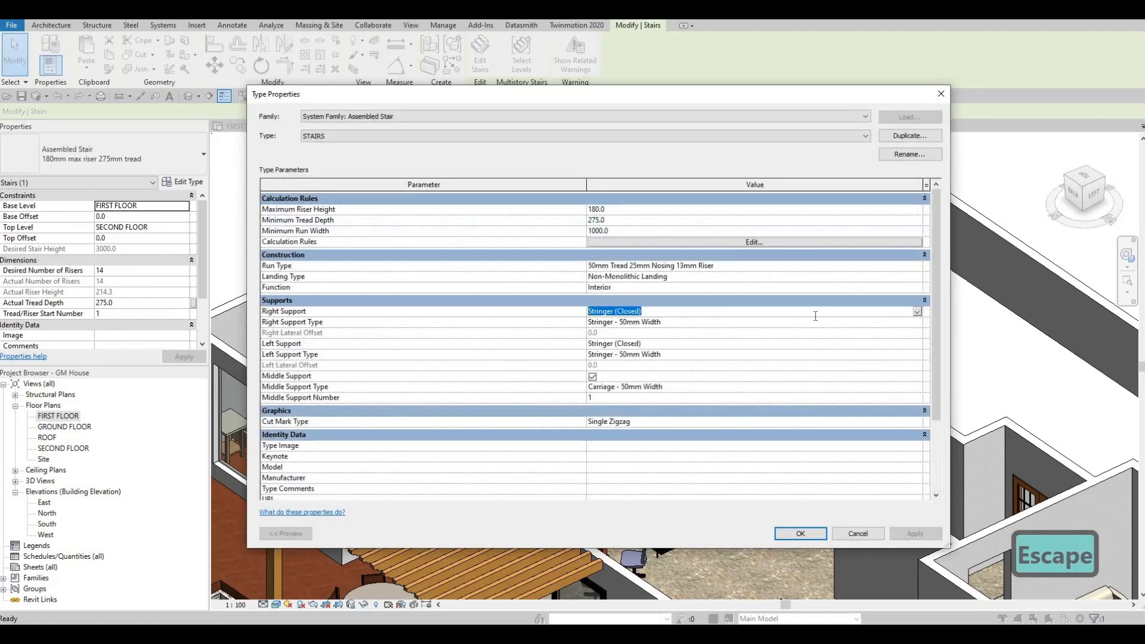
click(868, 327)
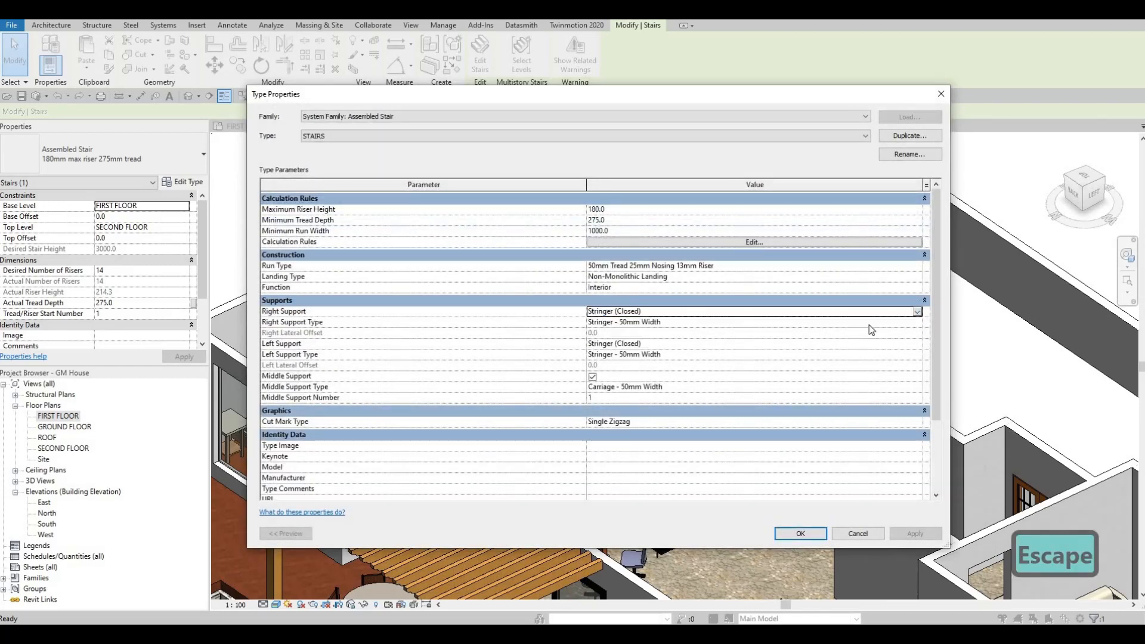
click(918, 314)
click(667, 349)
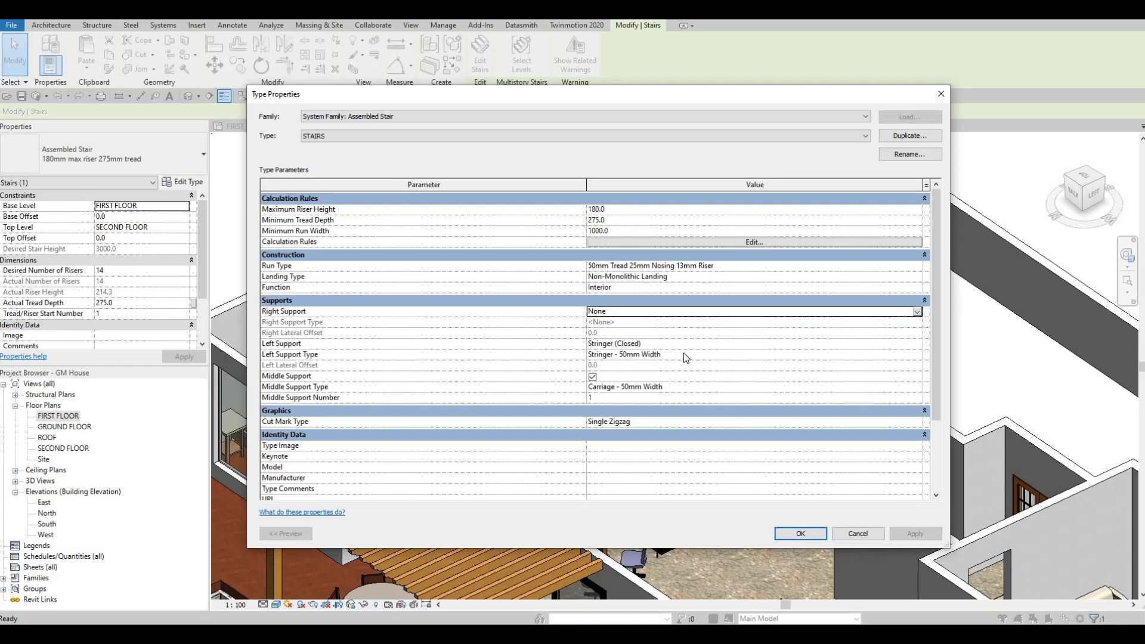
Set the left support of the STAIRS type to None
click(905, 357)
click(917, 356)
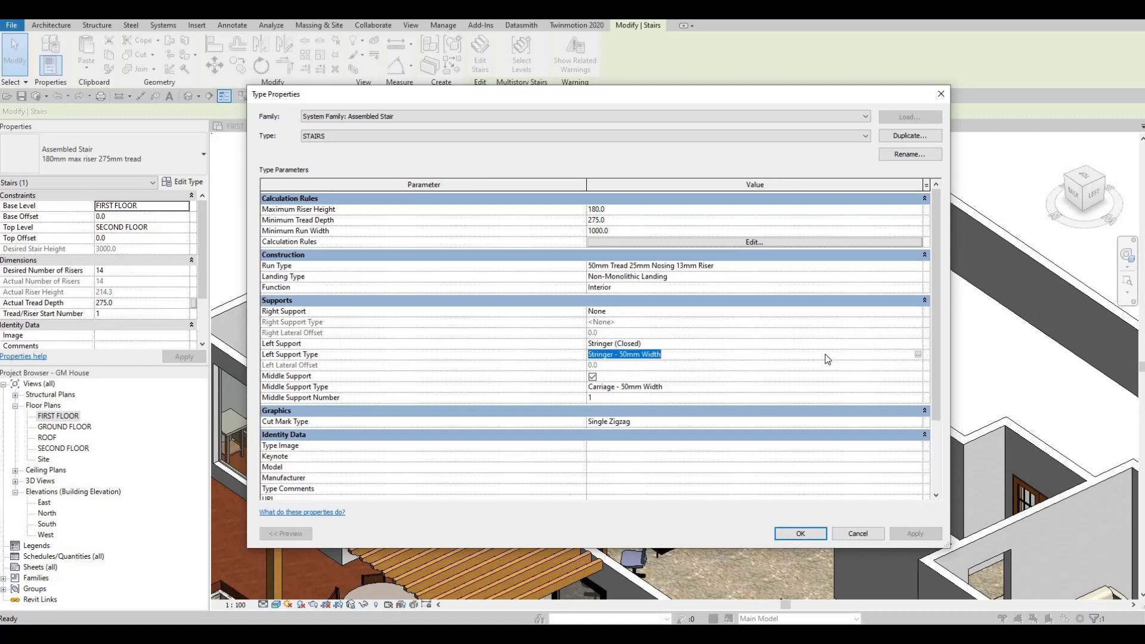
key(Escape)
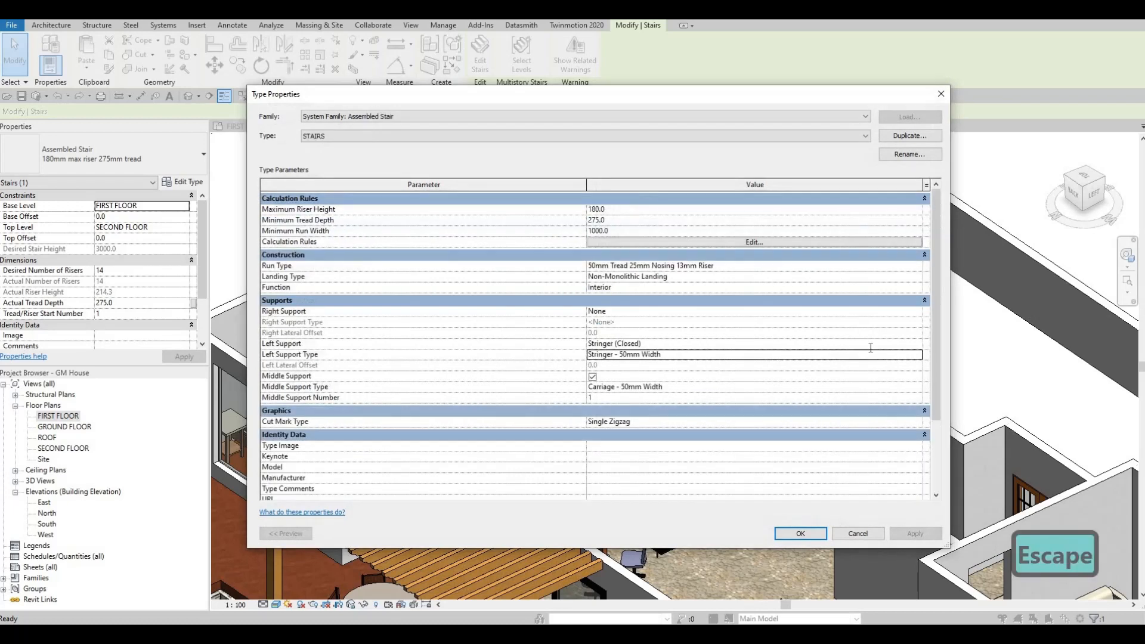
click(917, 342)
click(640, 344)
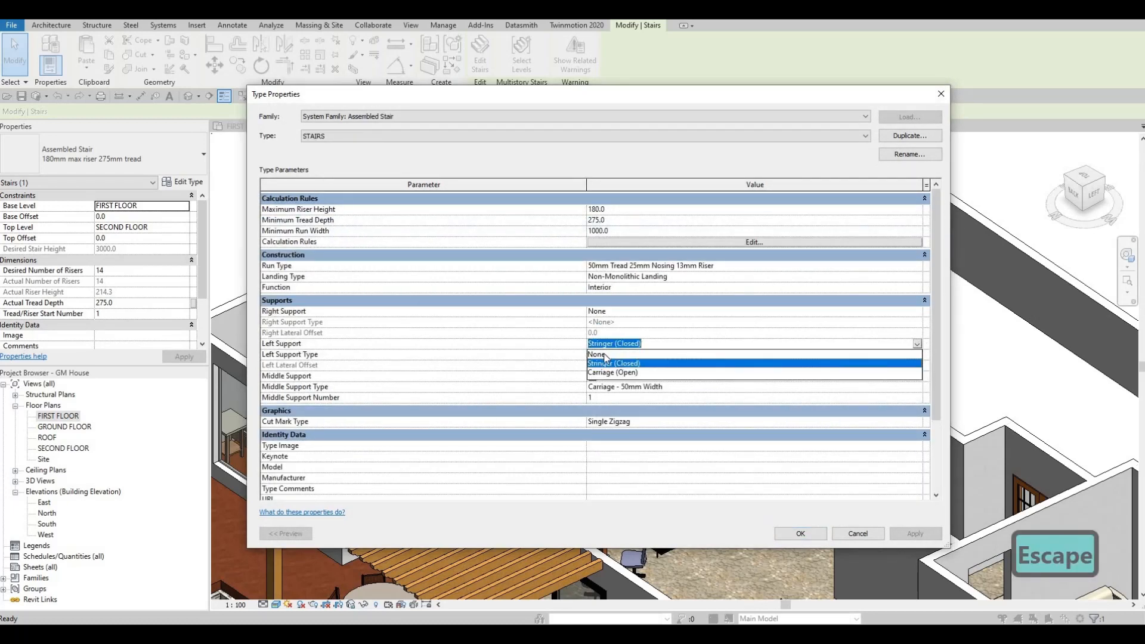
click(775, 354)
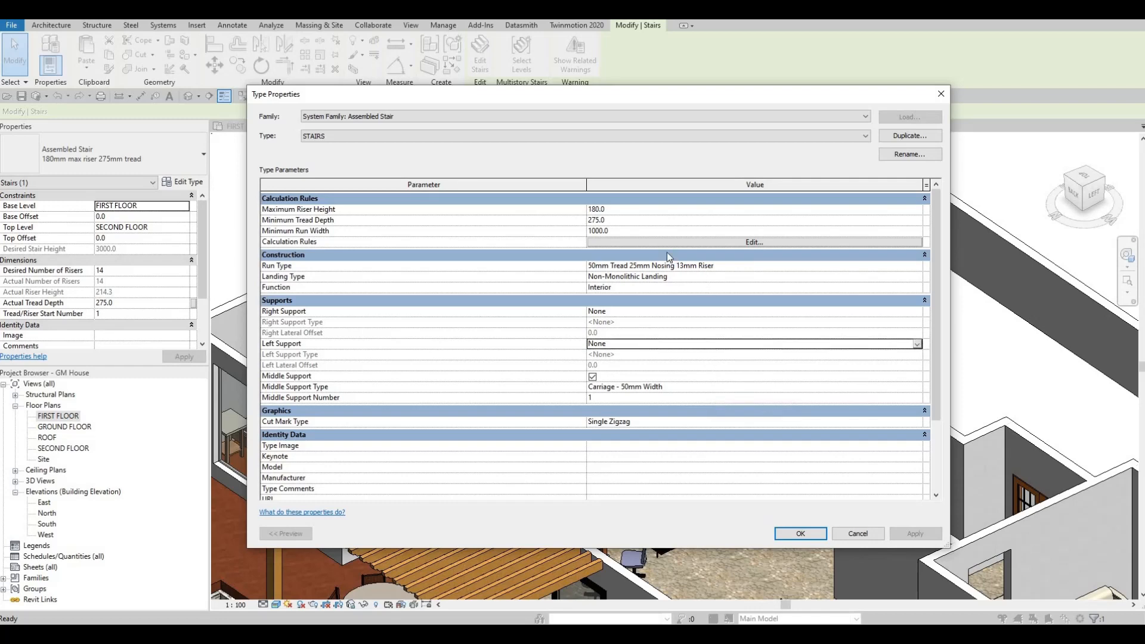
Open the stair's Non-Monolithic Landing type and review its Same as Run tread setting
click(876, 277)
click(919, 278)
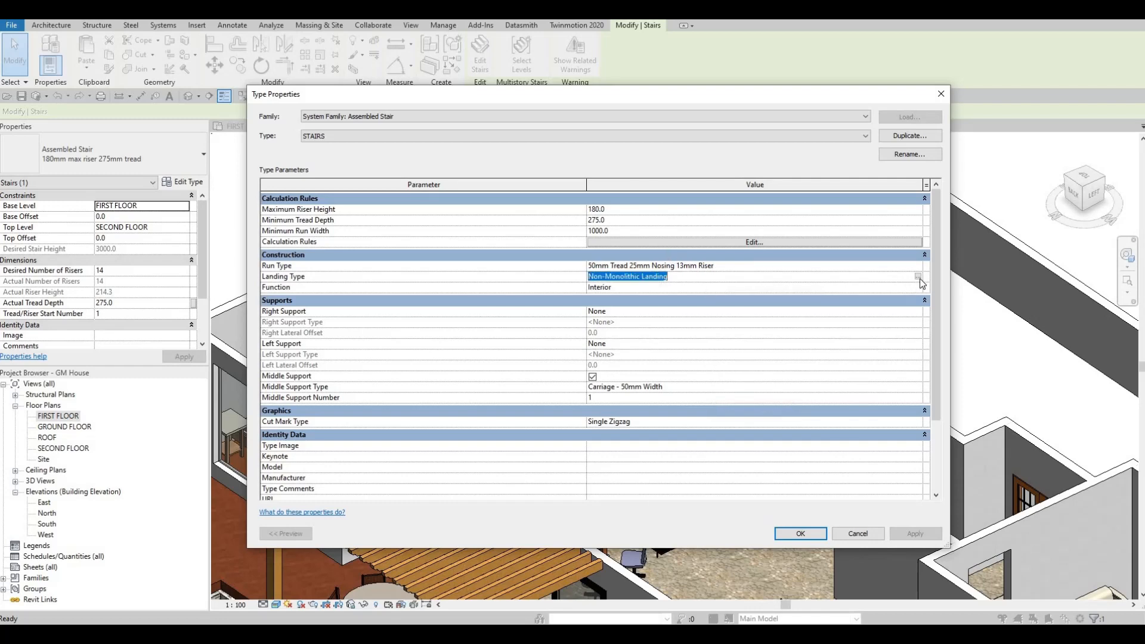
click(918, 277)
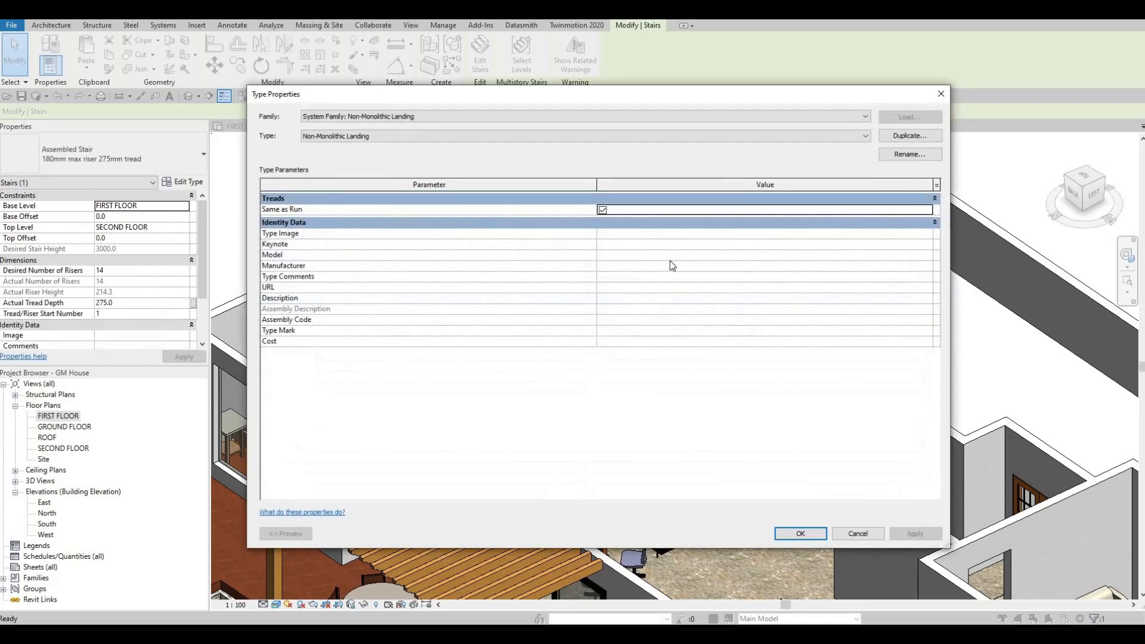
click(603, 210)
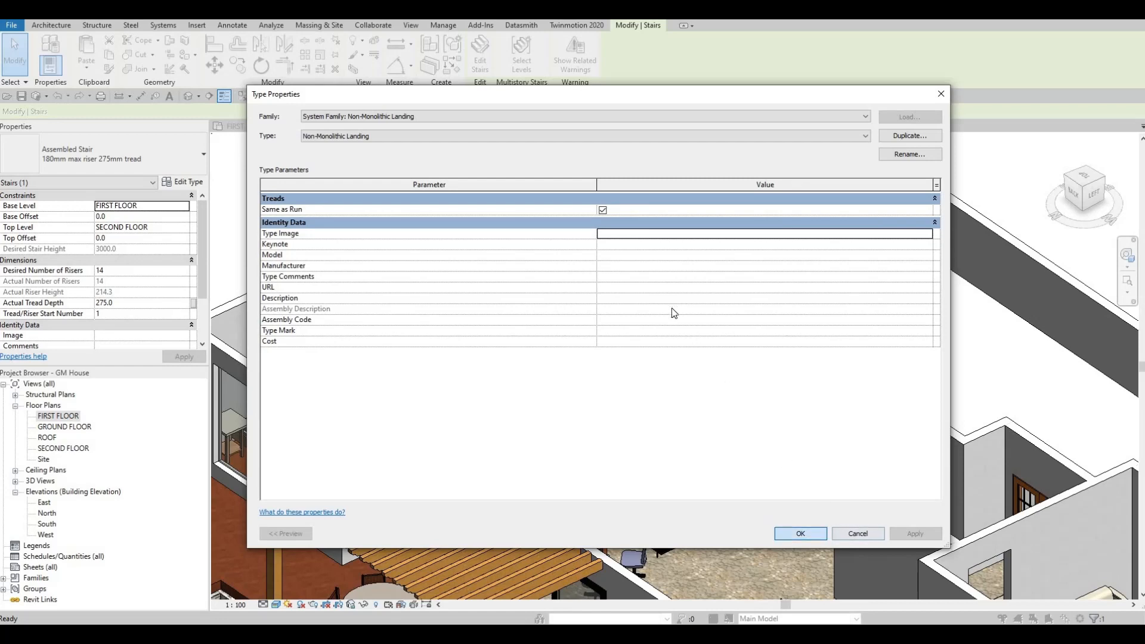
click(756, 274)
Turn off risers in the 50mm Tread 25mm Nosing 13mm Riser run type and apply the STAIRS type to the stair
click(918, 268)
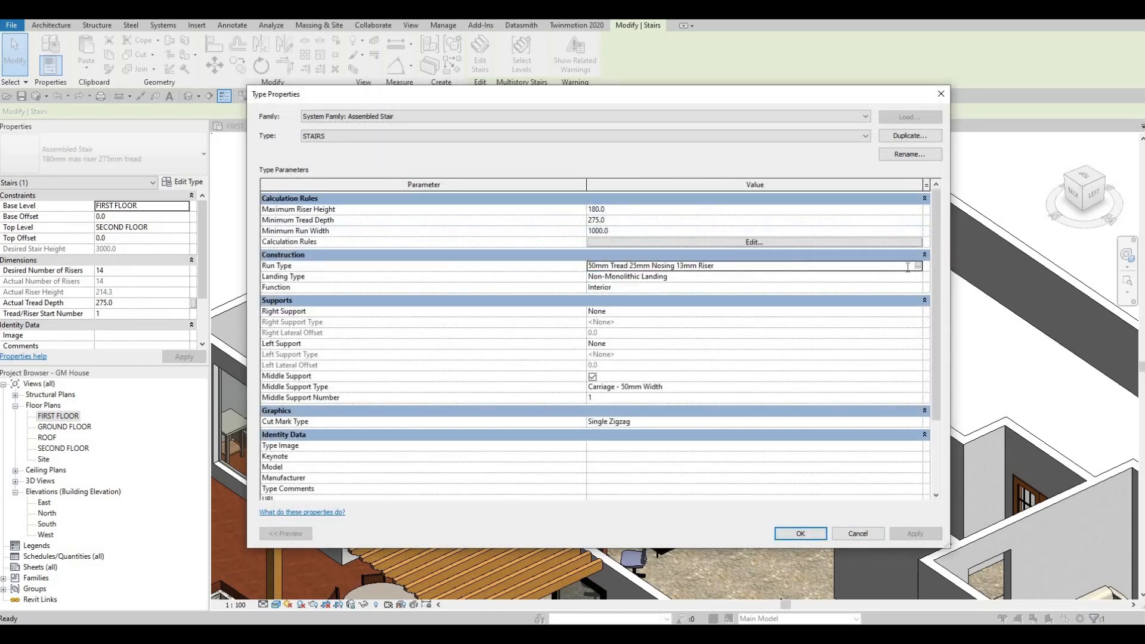
click(917, 265)
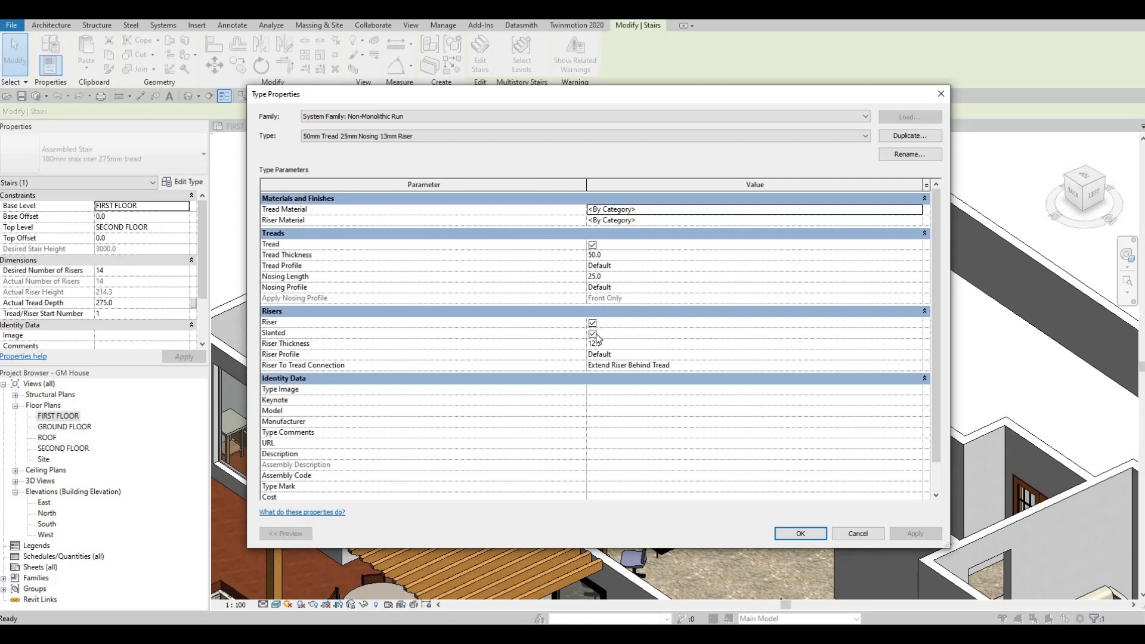
click(592, 322)
click(901, 532)
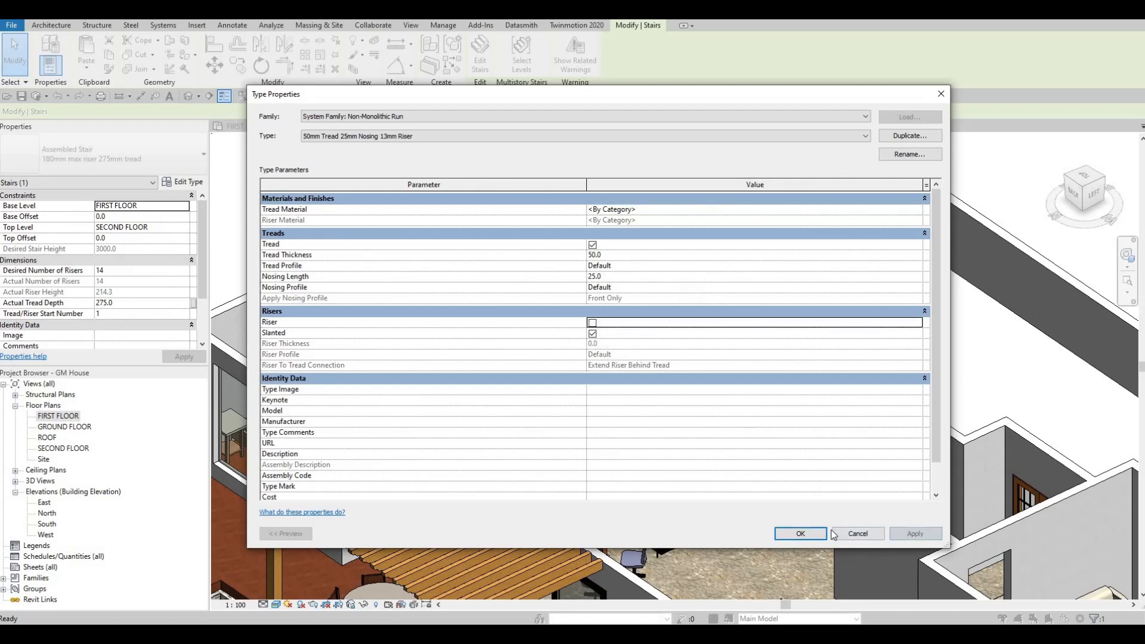
click(793, 534)
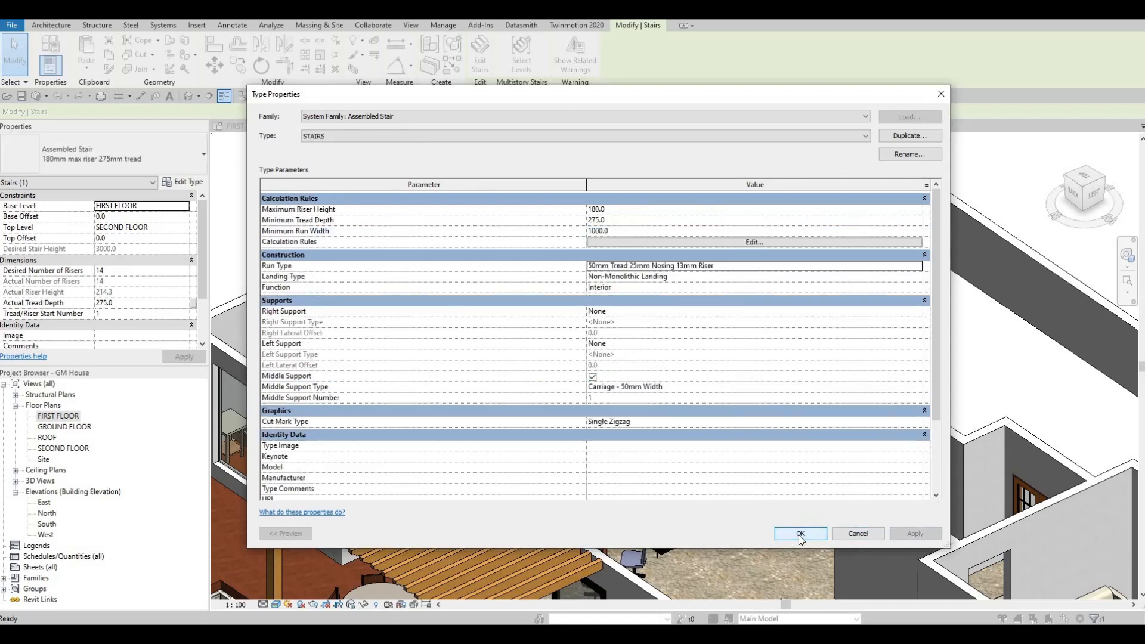
click(799, 534)
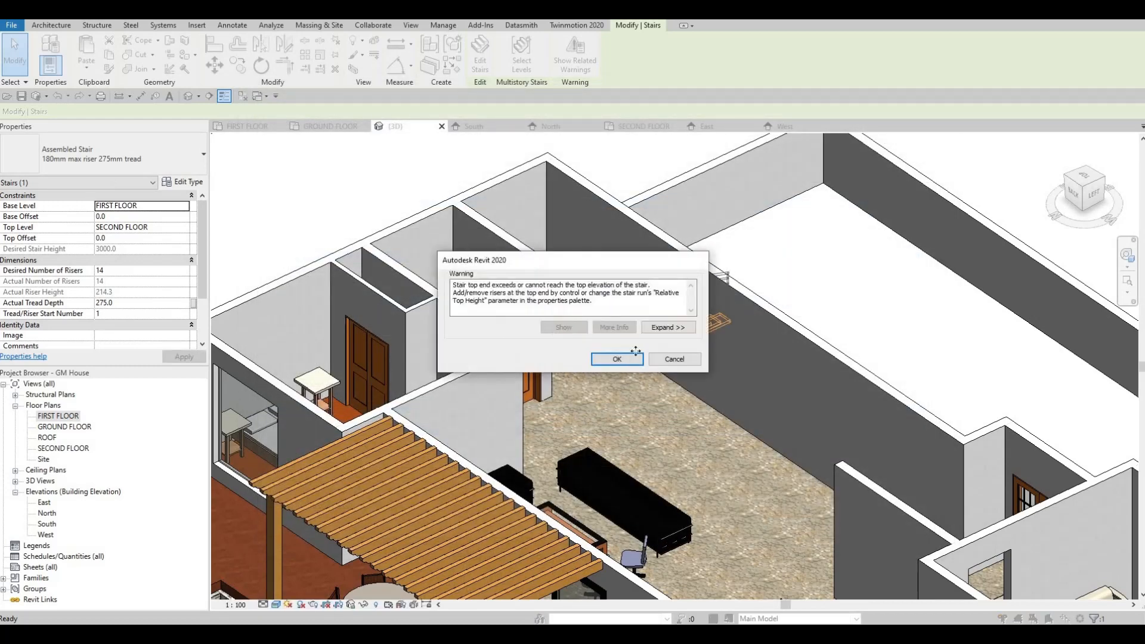
click(620, 357)
Examine the customized stair and its two pipe railings up close in the 3D view
scroll(696, 370, up, 5)
key(Escape)
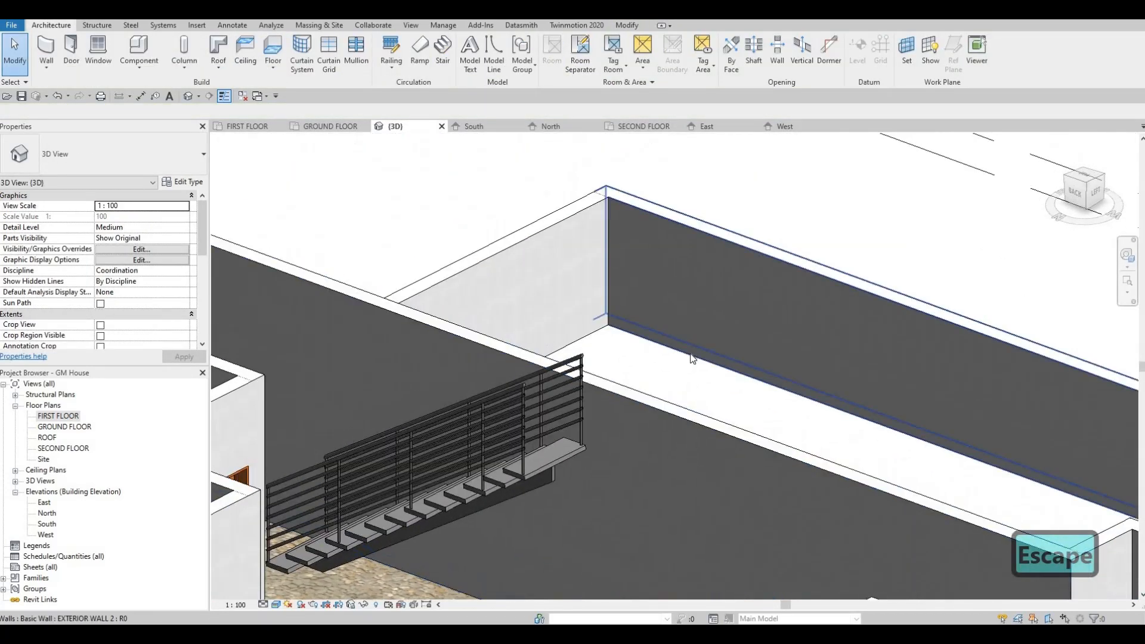
middle_drag(527, 457, 665, 382)
scroll(655, 357, up, 1)
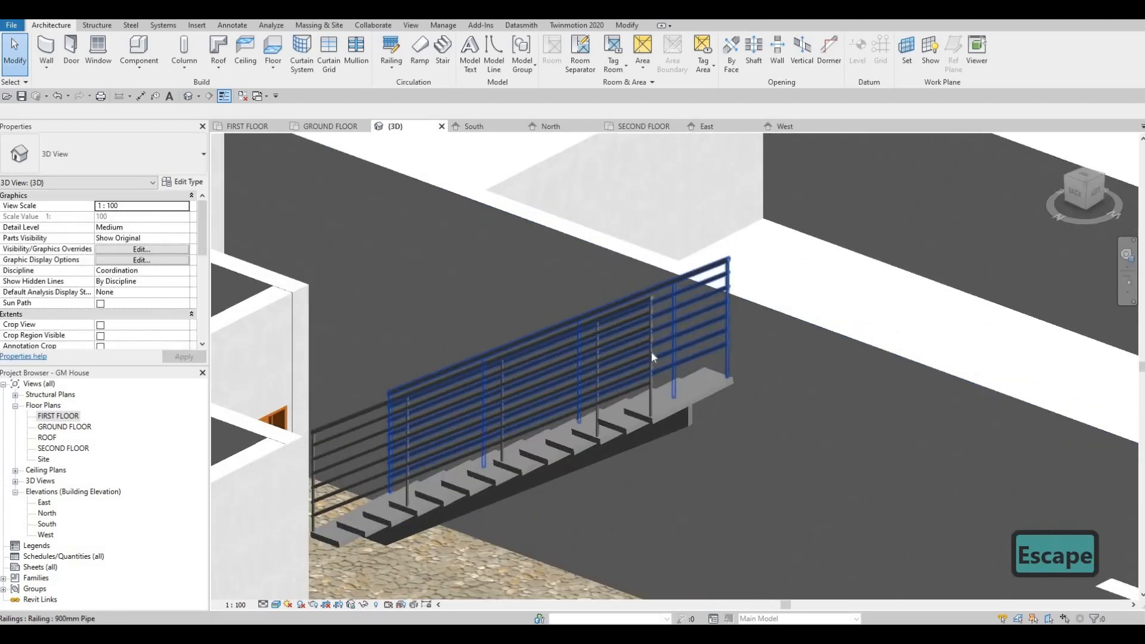
click(668, 328)
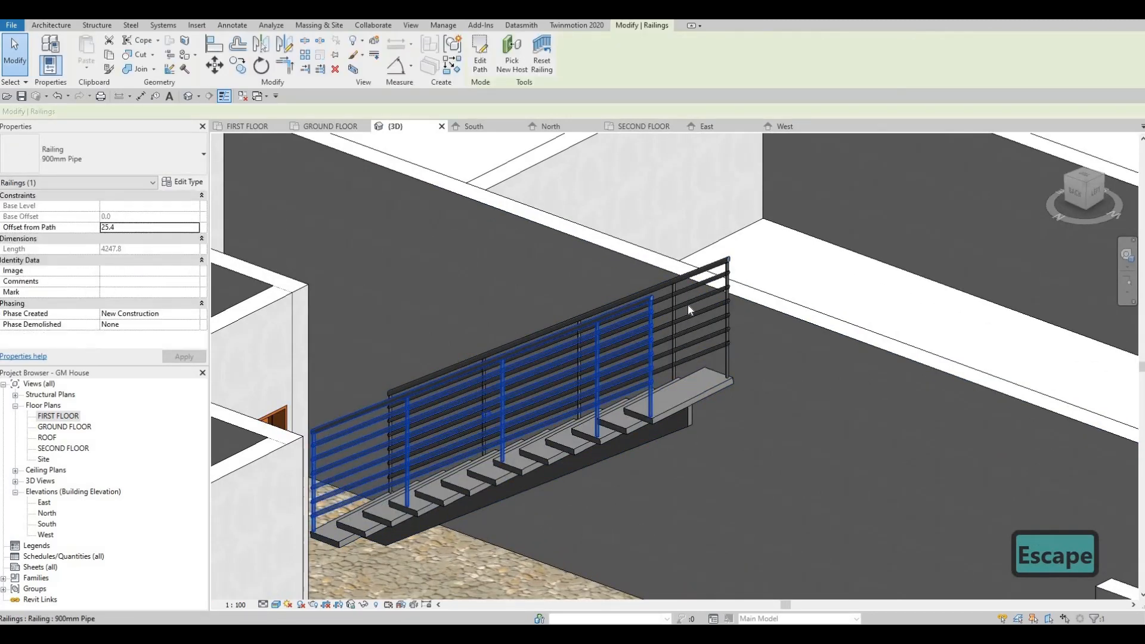
key(Escape)
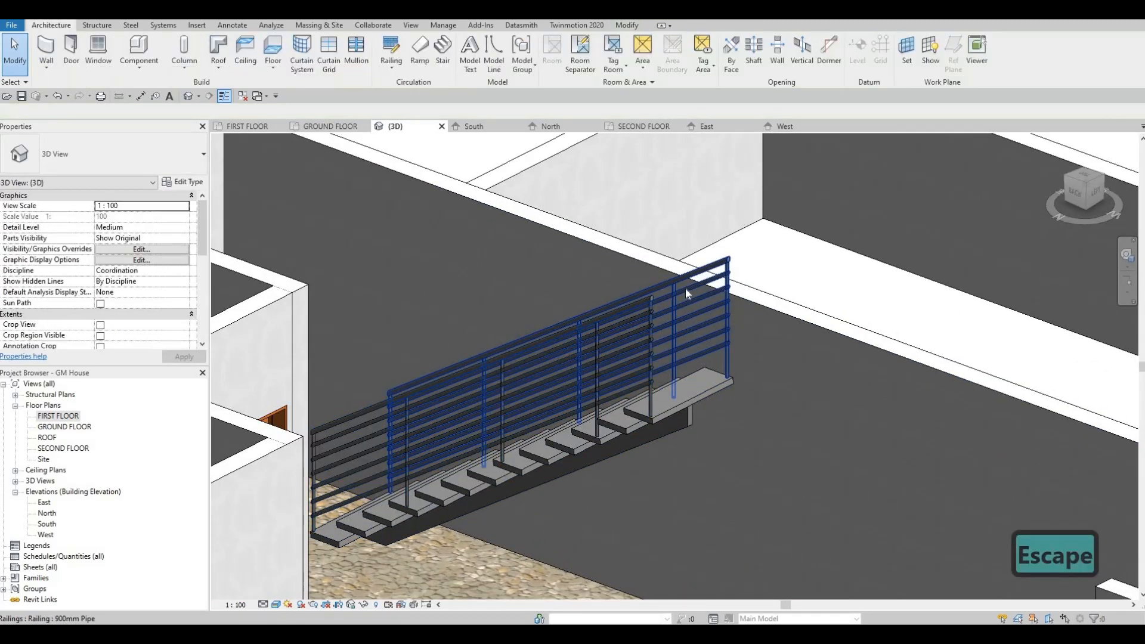
click(370, 233)
key(Escape)
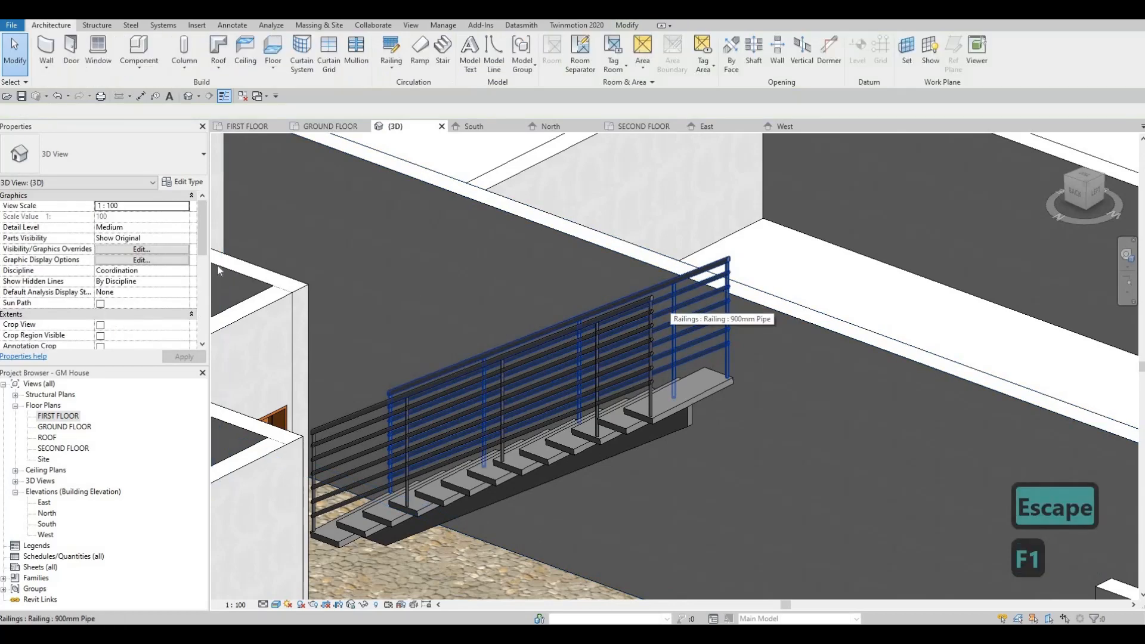
Assign the Pipe – Wall Mount type to Handrail 1 in the stair railing's 900mm Pipe type
click(669, 304)
click(187, 183)
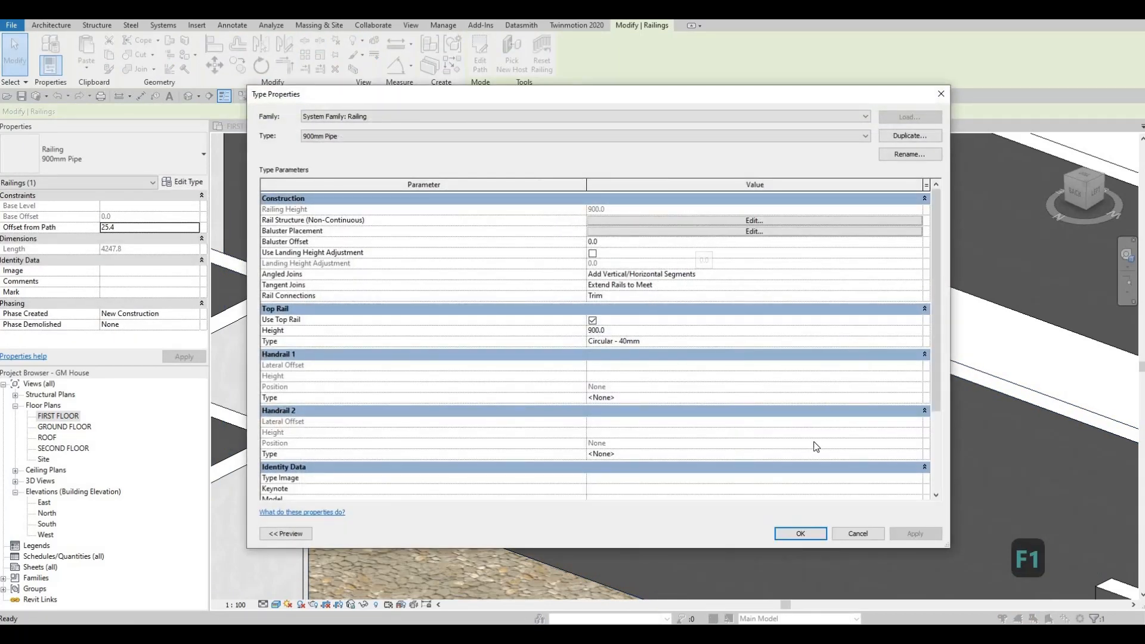
scroll(657, 296, down, 3)
click(657, 298)
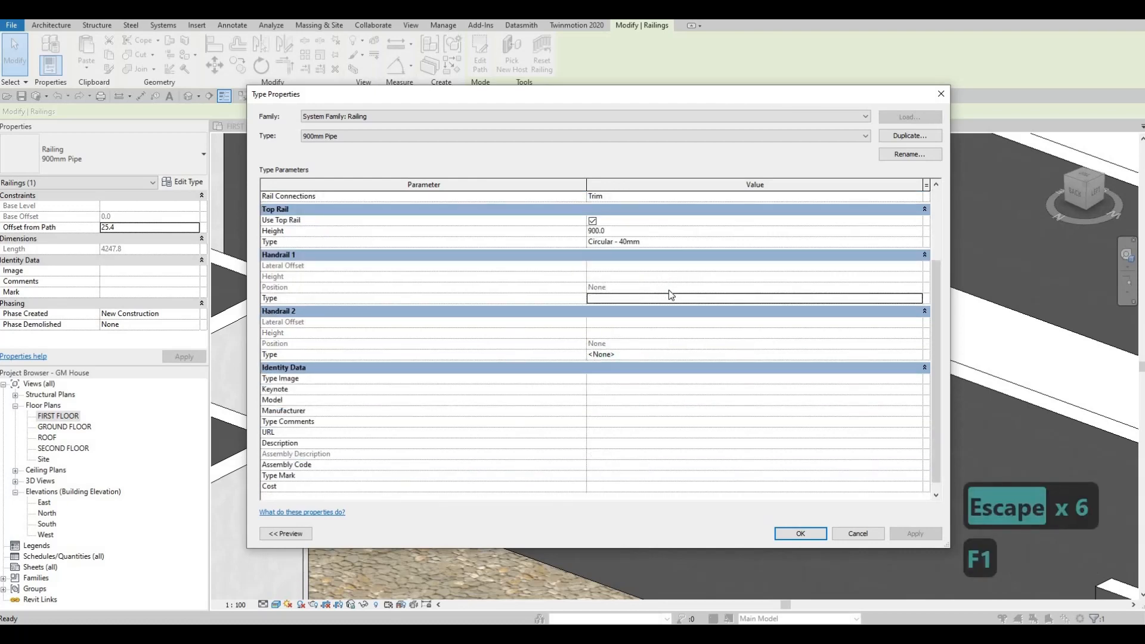
click(917, 298)
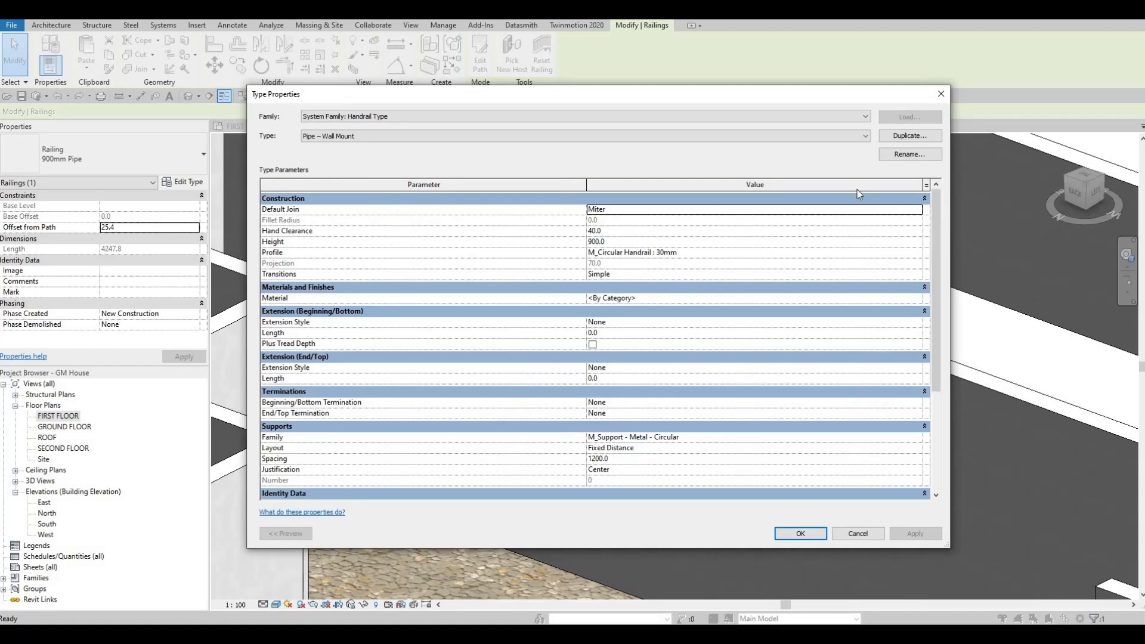
click(808, 531)
click(807, 534)
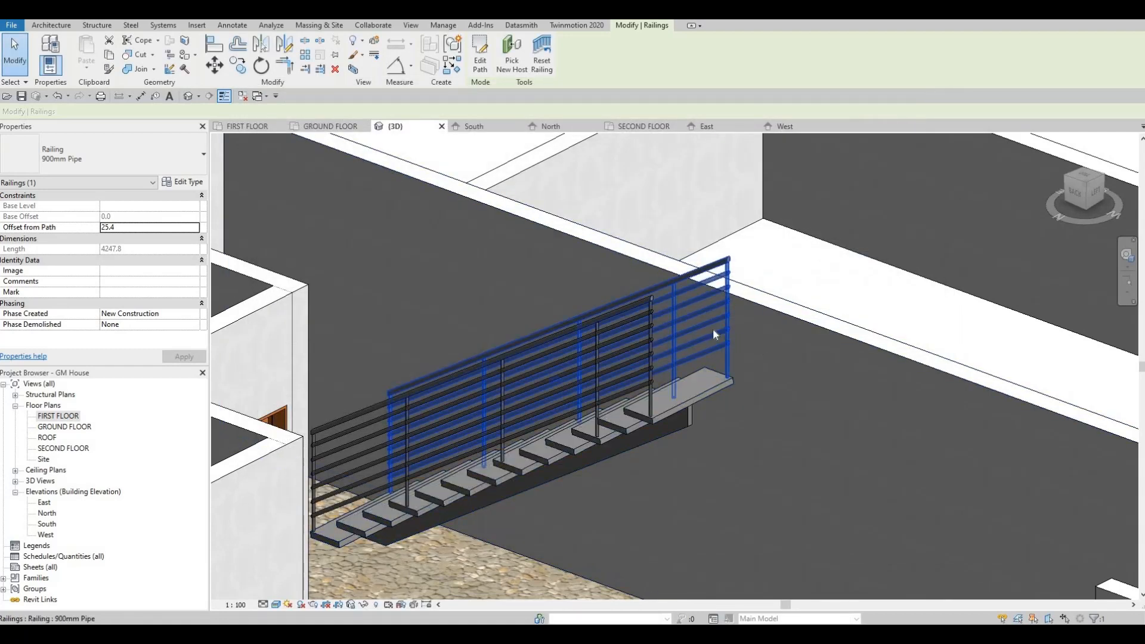
Reopen the wall-side railing's type properties and review its baluster placement settings
key(Escape)
click(666, 322)
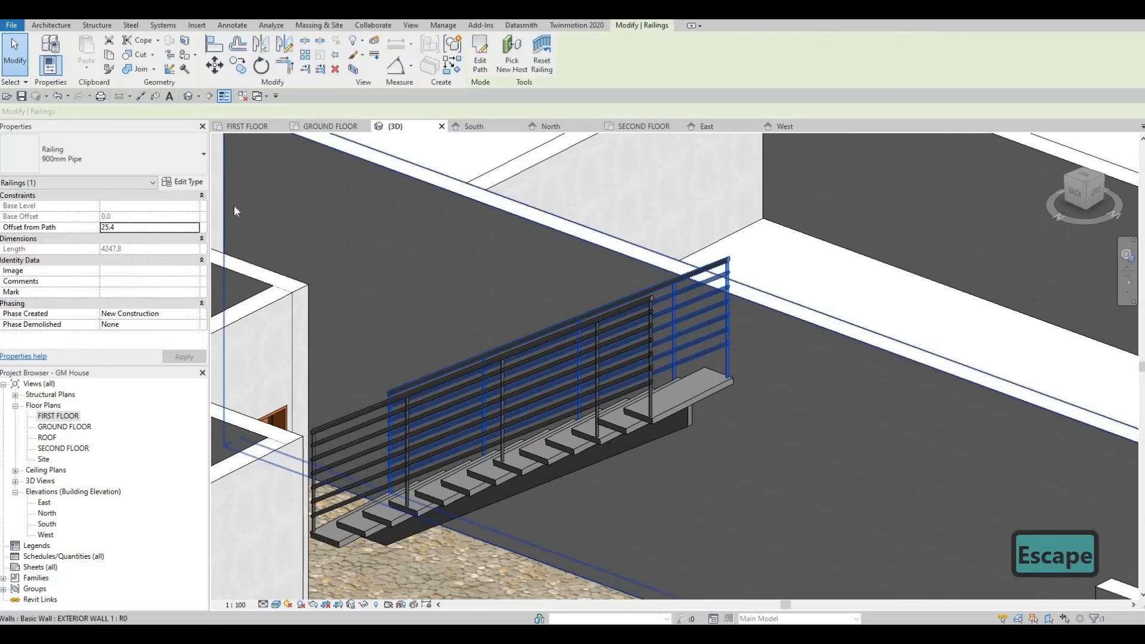
key(Escape)
key(Escape)
key(F1)
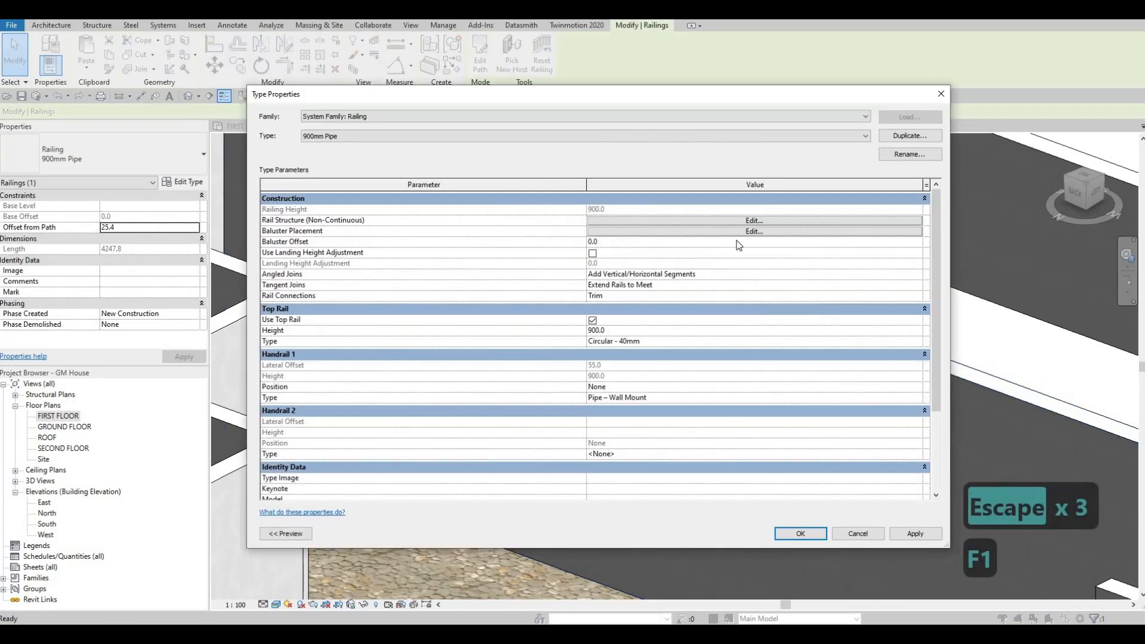
click(767, 231)
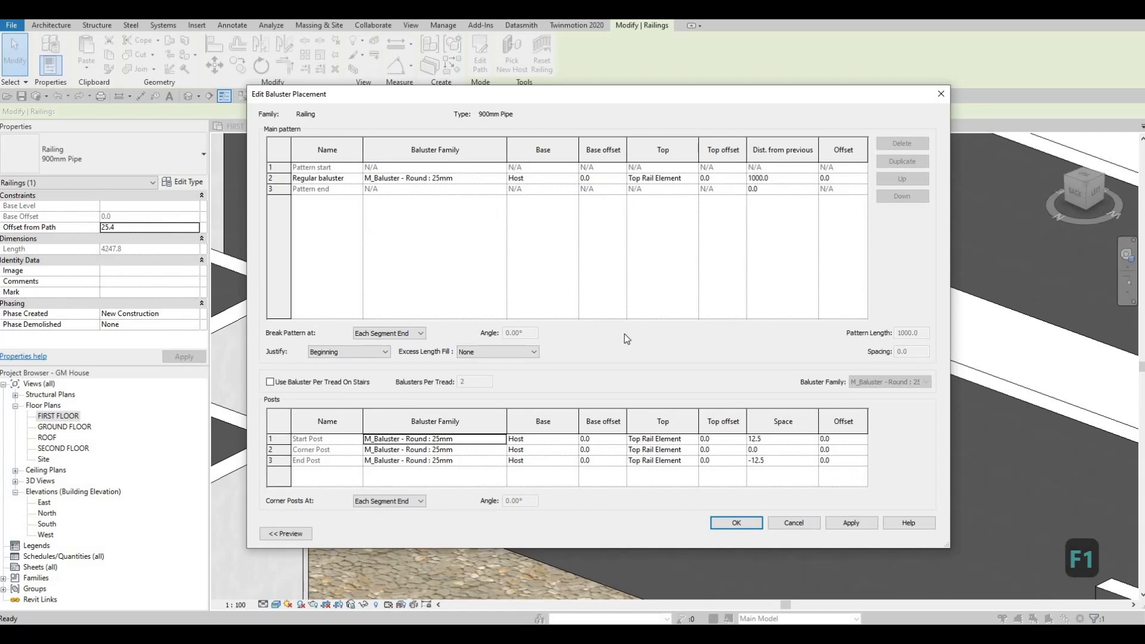
key(Escape)
Review the railing's non-continuous rail structure and the profile options for Rail 1, leaving the rails as they are
click(675, 221)
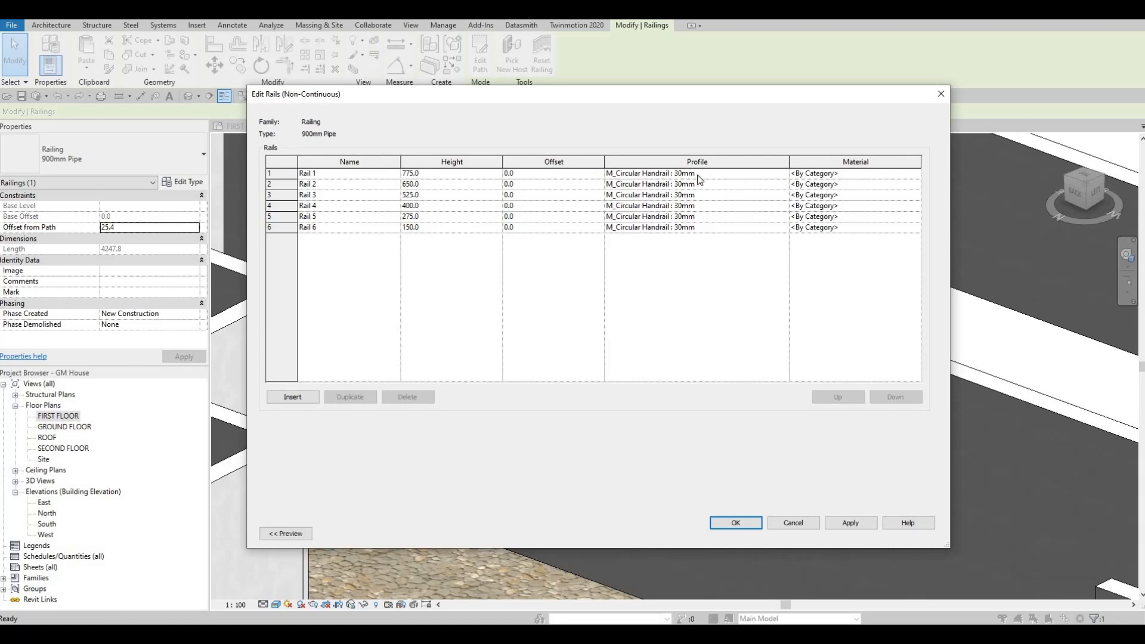
click(708, 173)
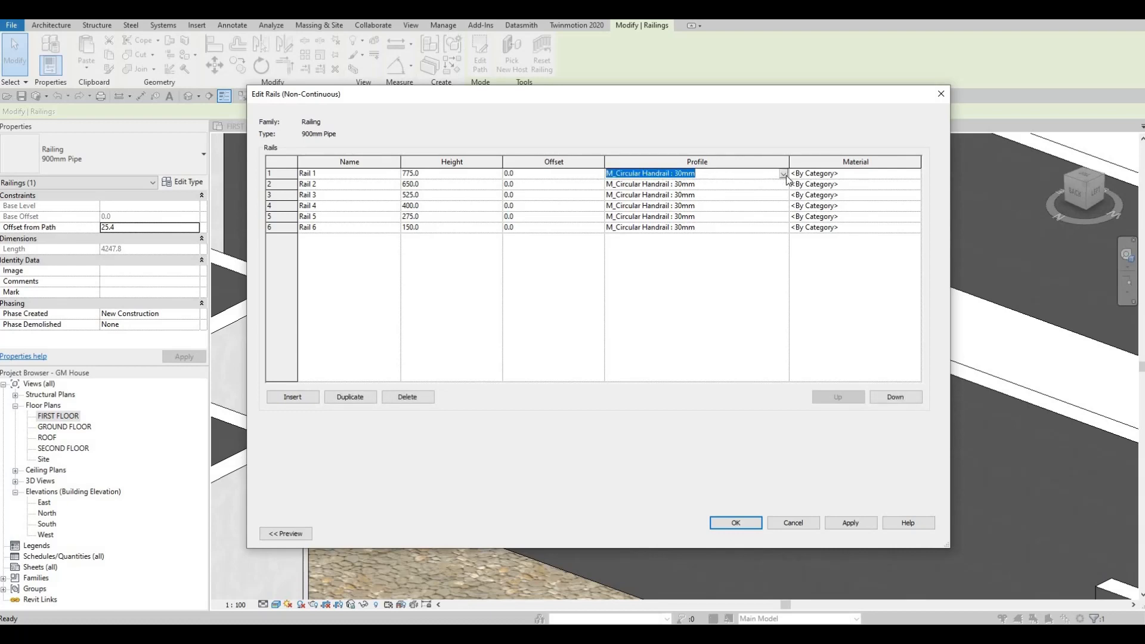
click(783, 174)
key(Escape)
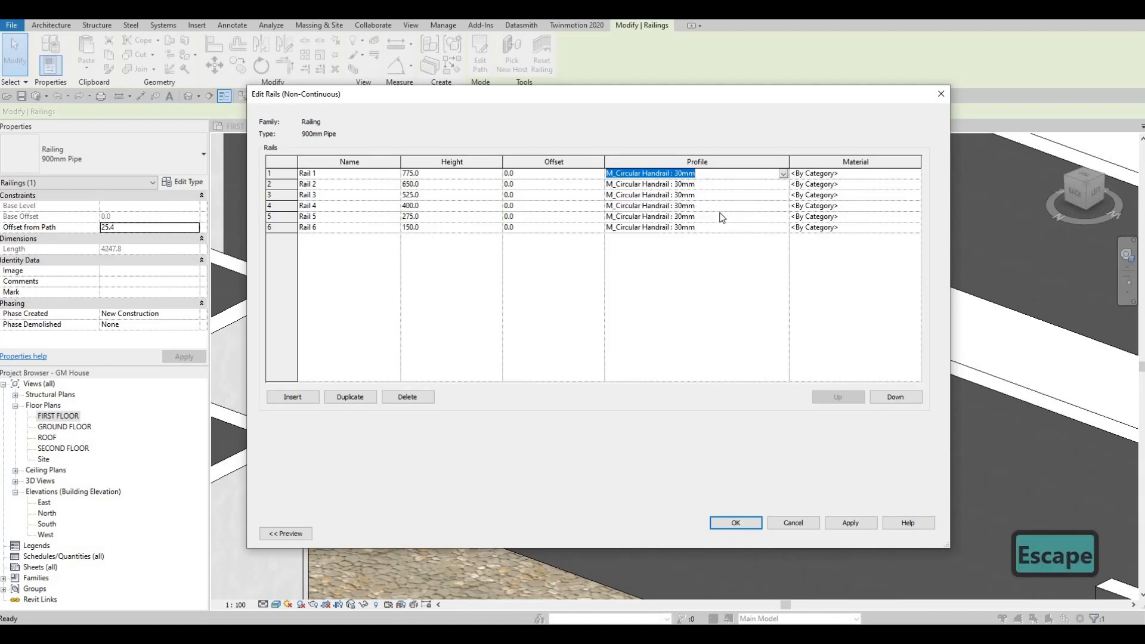
key(Escape)
key(Escape)
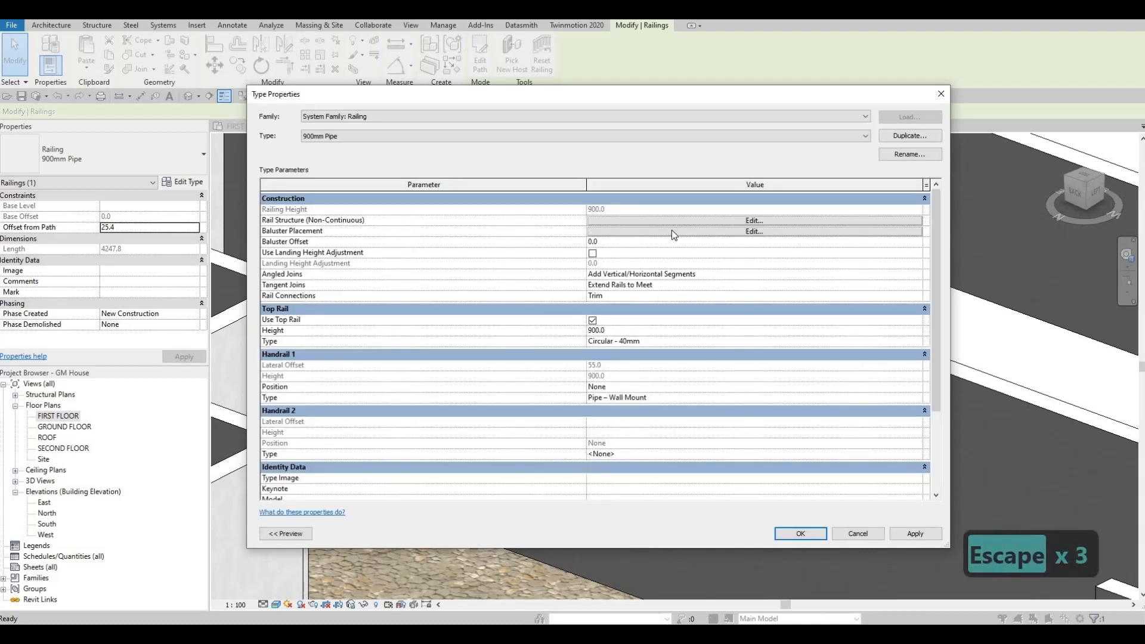
Set the base of the start, corner and end posts to Rail 1 in the 900mm Pipe railing's baluster placement
click(671, 231)
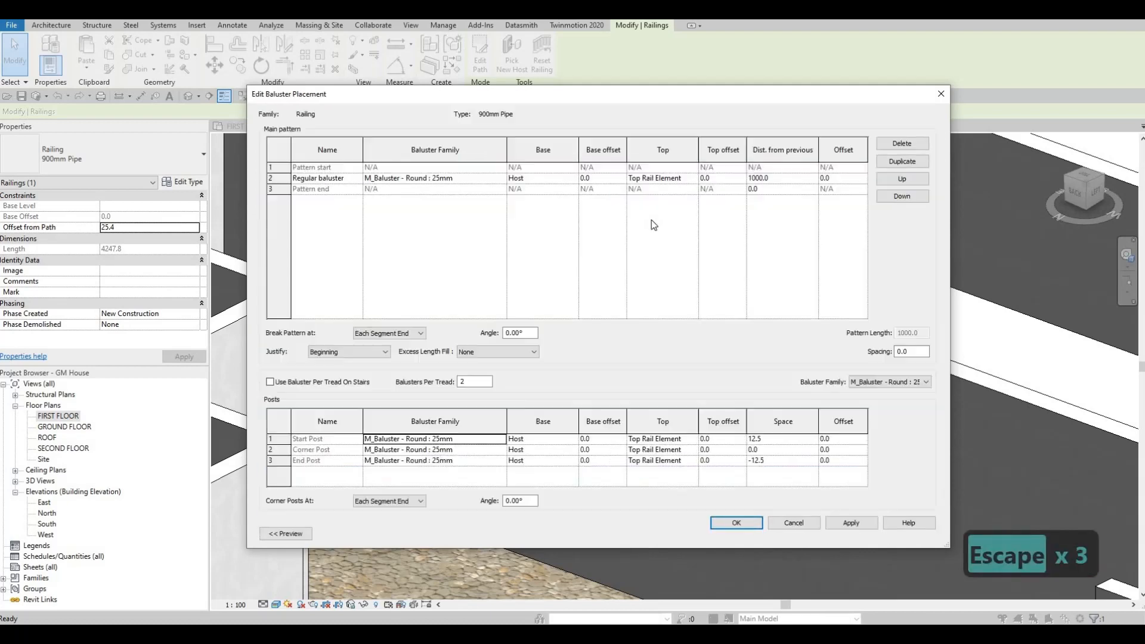
click(569, 439)
click(572, 439)
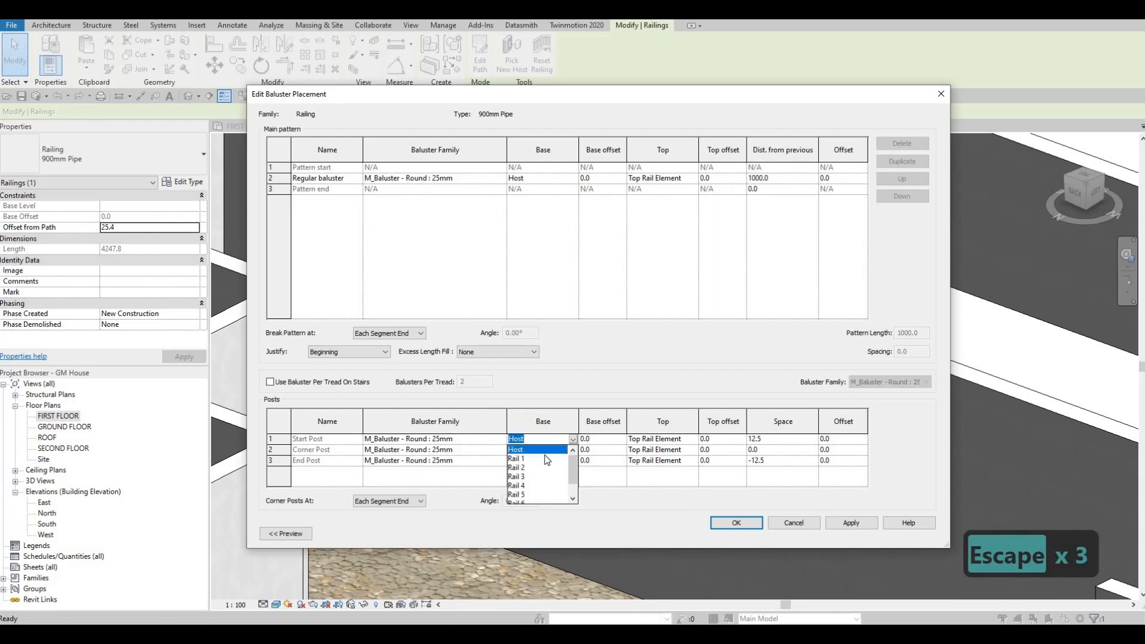
click(545, 455)
click(572, 450)
click(572, 450)
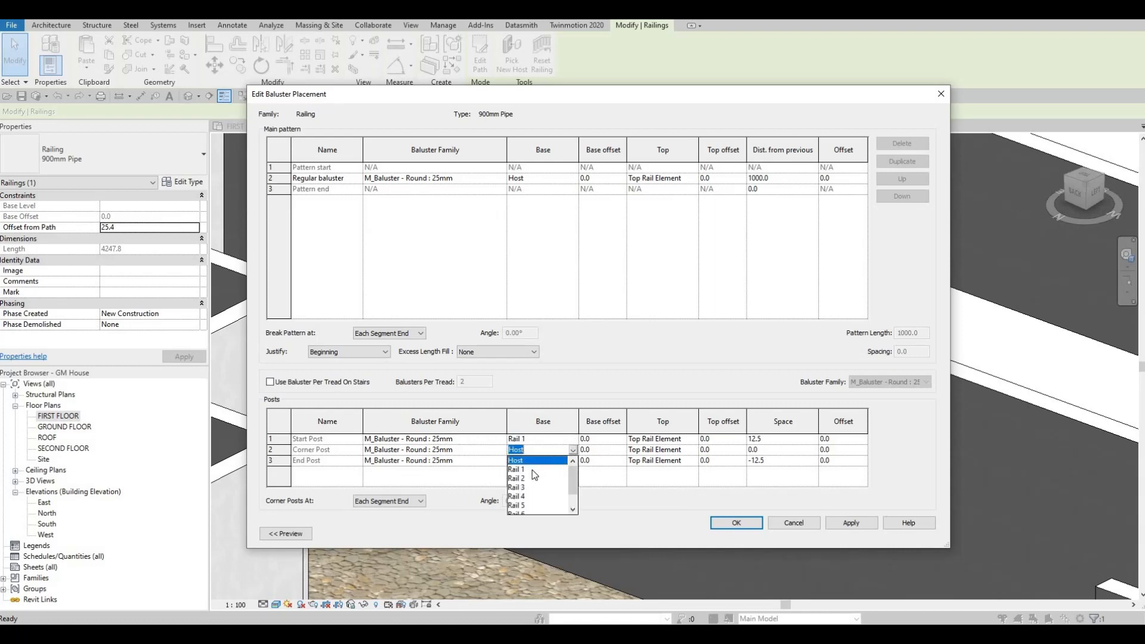
click(571, 466)
click(572, 460)
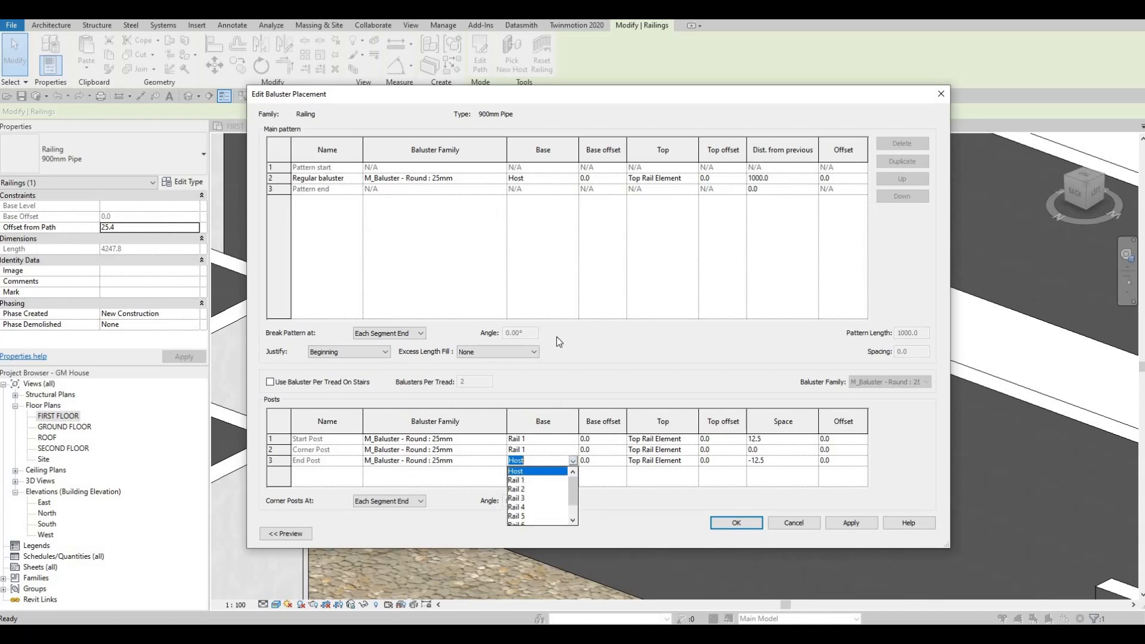
click(524, 477)
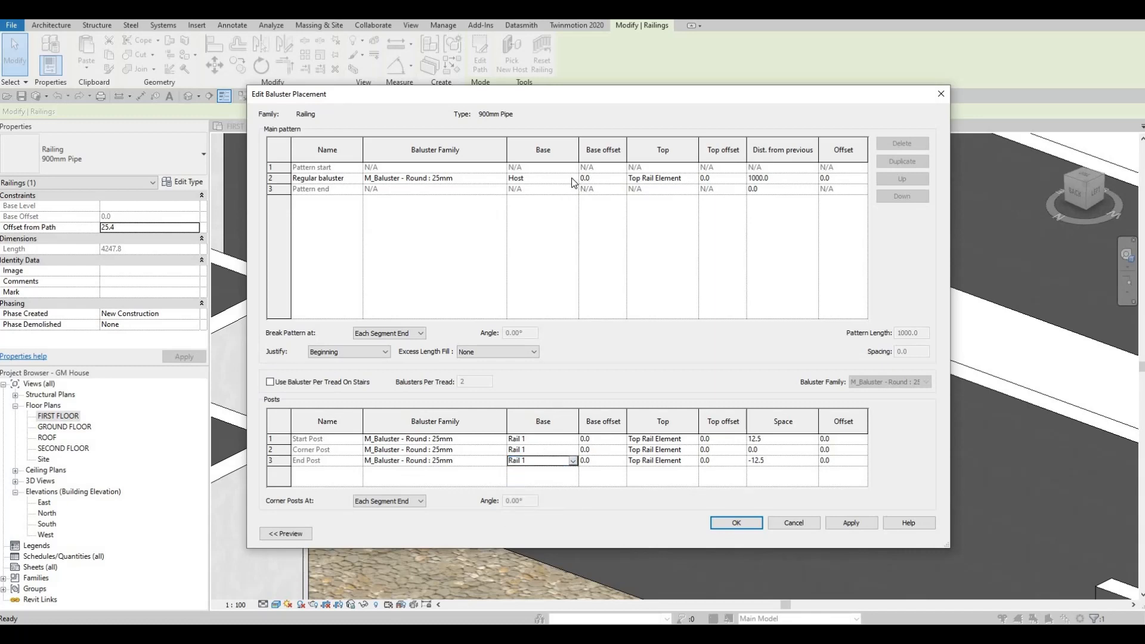
Set the regular baluster's base to Rail 1 and accept the 900mm Pipe railing's type changes
click(571, 178)
click(572, 178)
key(Down)
key(Return)
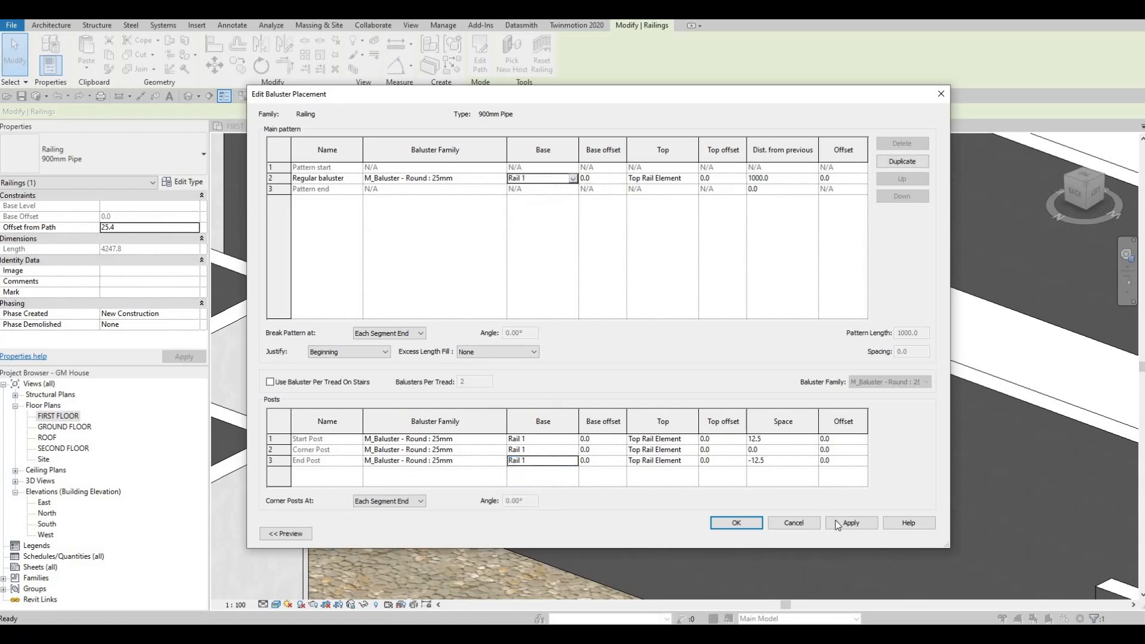
click(744, 523)
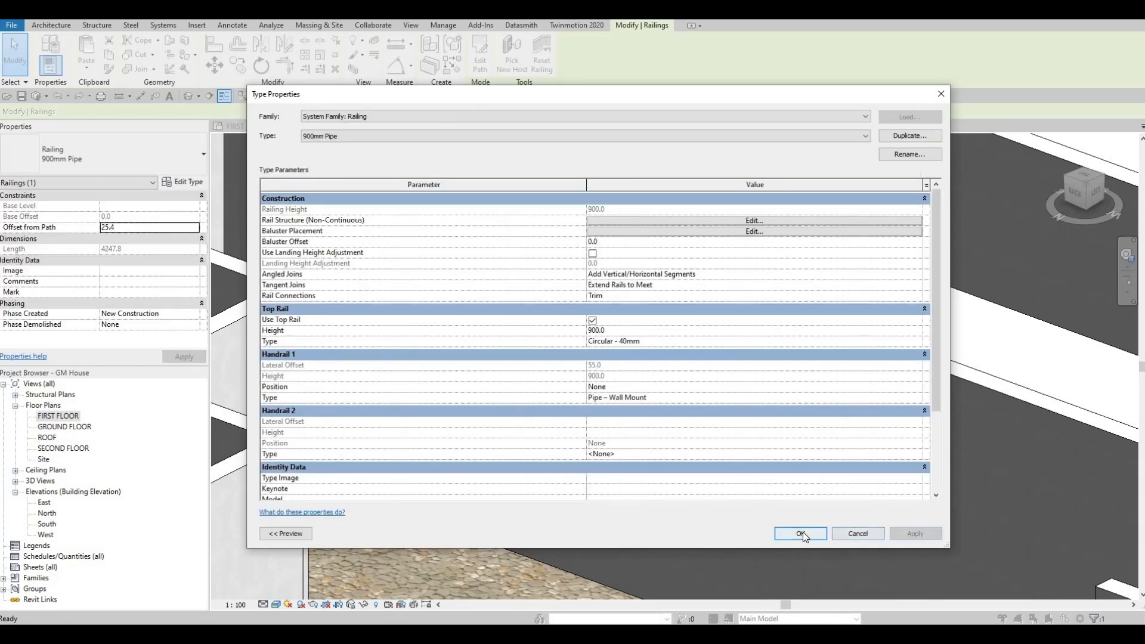
click(801, 533)
key(Escape)
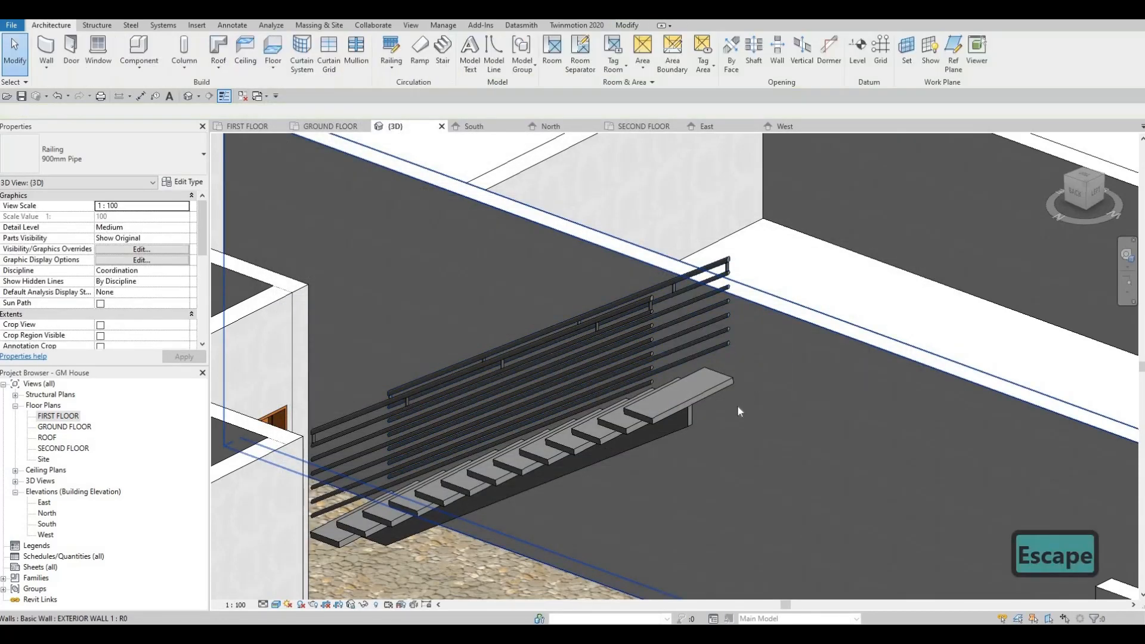
Examine how the posts and balusters sit relative to the rails and stair treads from several angles in 3D
shift+middle_drag(767, 431, 775, 255)
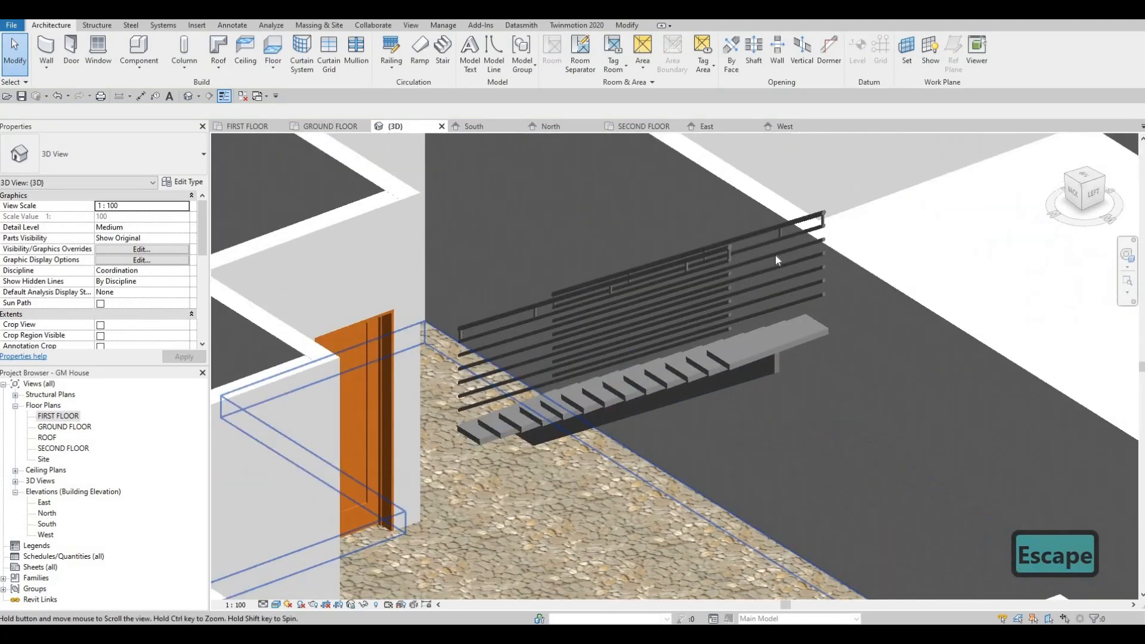
scroll(780, 245, up, 3)
click(783, 238)
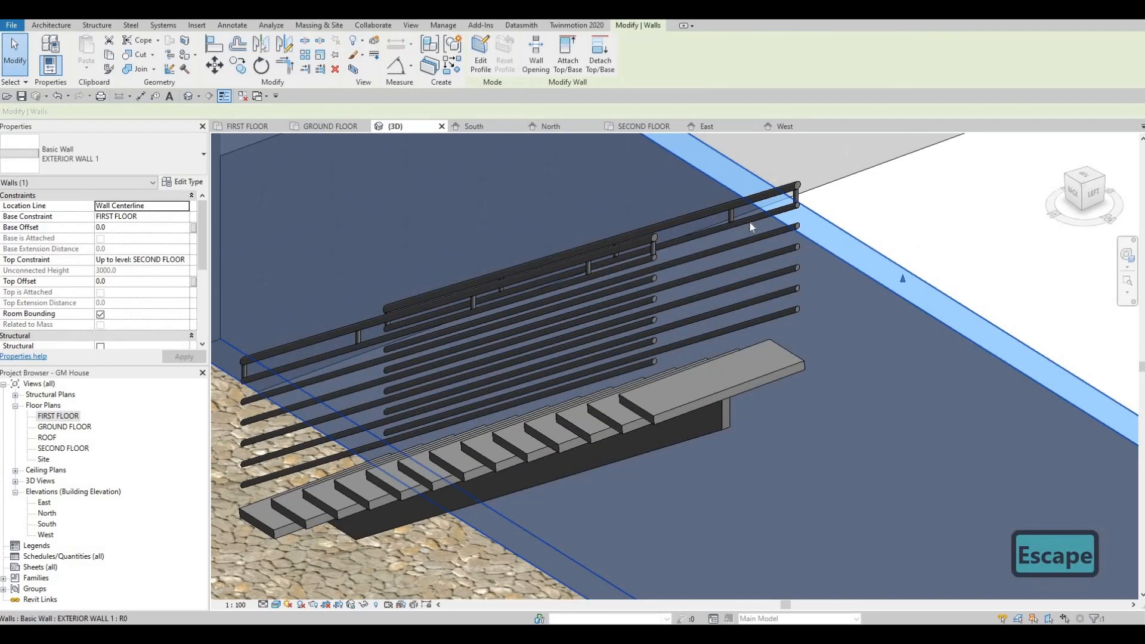
key(Escape)
click(745, 233)
key(Escape)
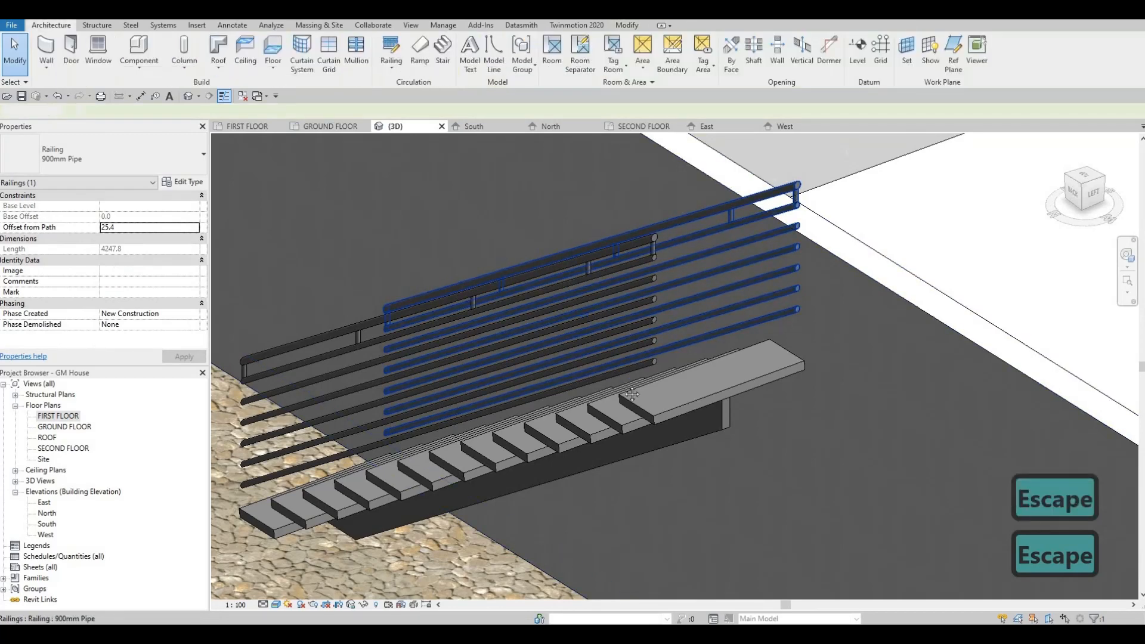
shift+middle_drag(745, 233, 983, 316)
middle_drag(412, 411, 709, 360)
scroll(696, 369, down, 1)
Undo the baluster and post base changes on the 900mm Pipe railing type
key(ctrl+z)
scroll(679, 371, up, 1)
scroll(658, 374, down, 1)
click(708, 317)
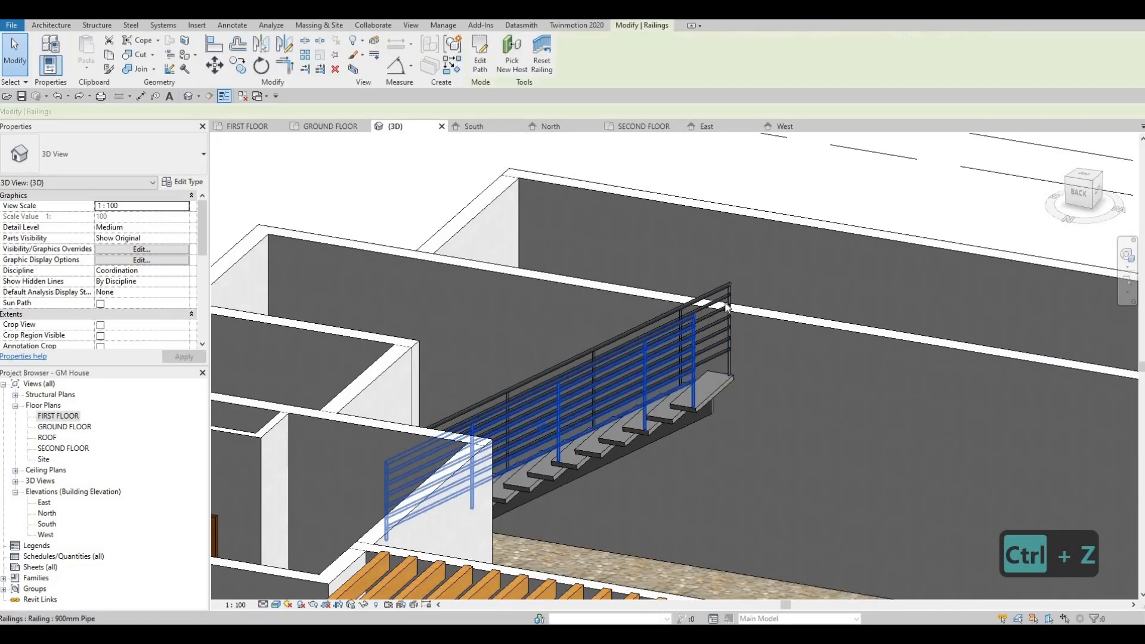
key(Escape)
Try the 900mm Rectangular type on the wall-side stair railing and undo the type change
click(676, 330)
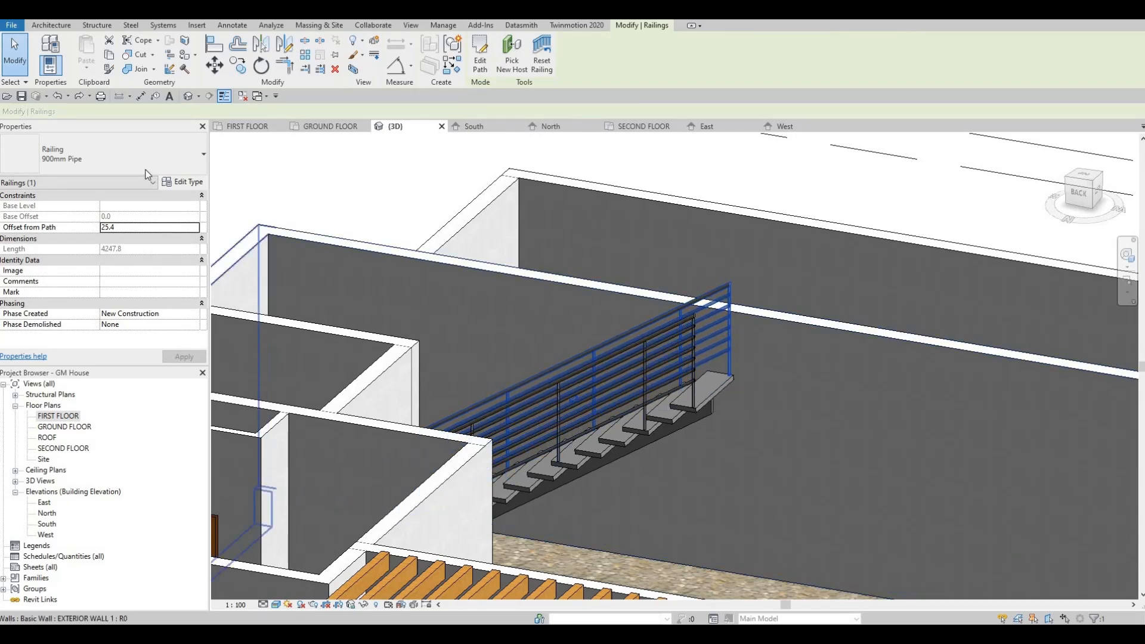
click(113, 156)
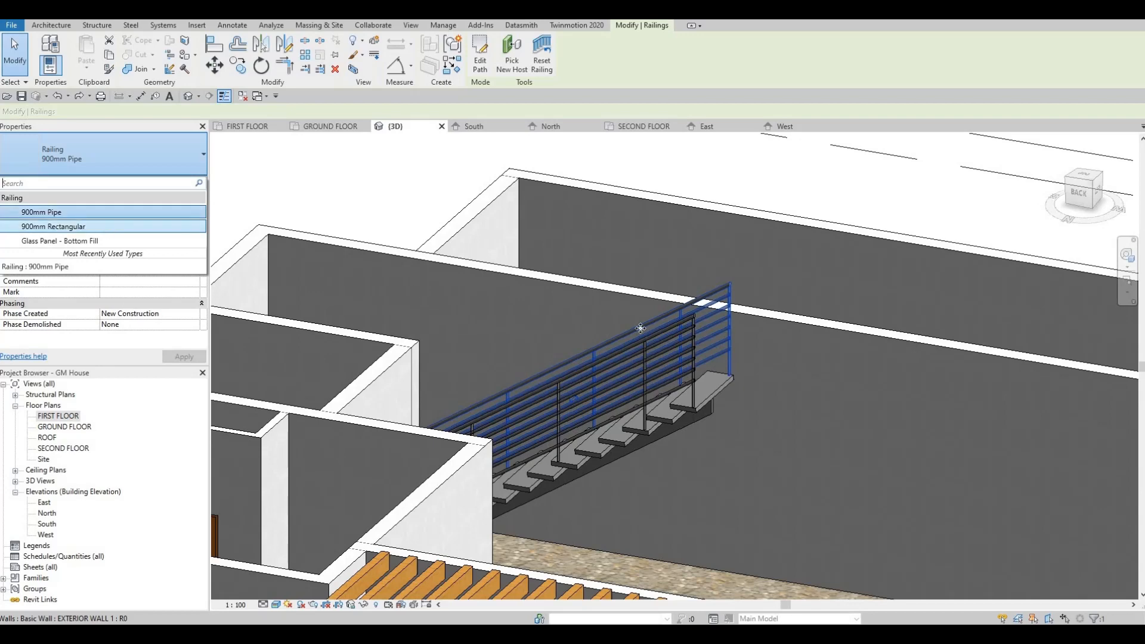
click(102, 227)
key(Escape)
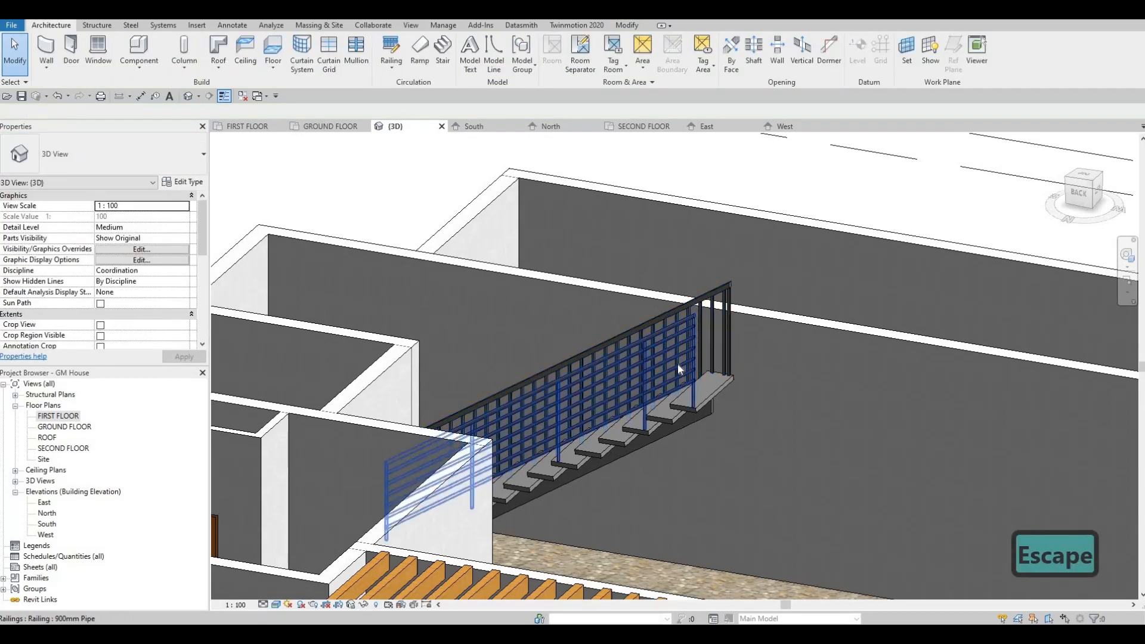
key(ctrl+z)
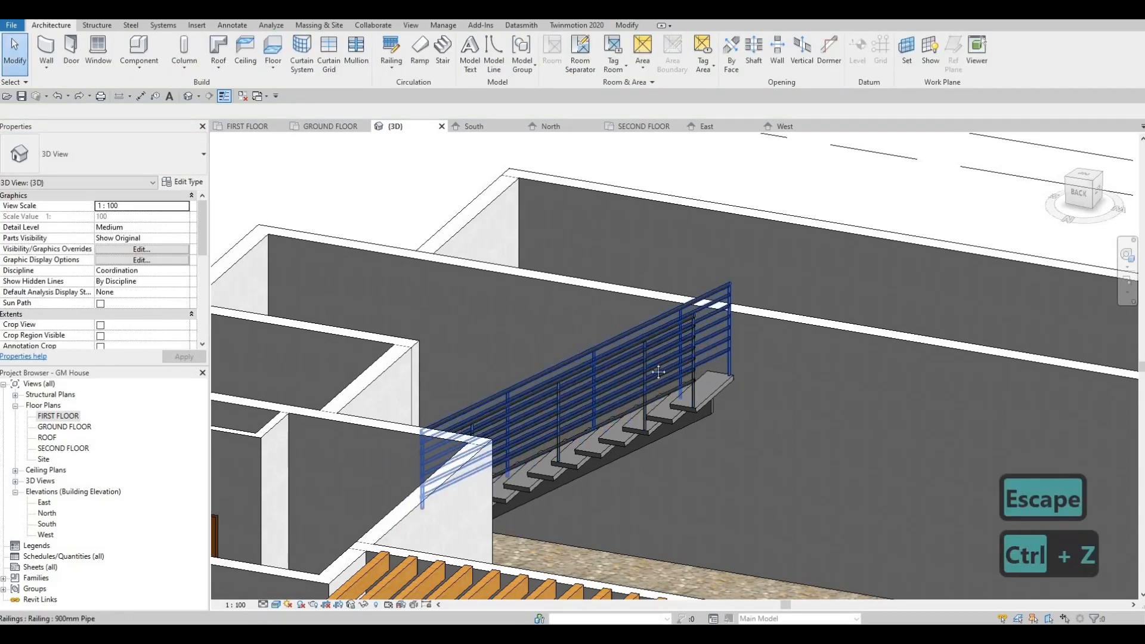
Open the type properties of the Circular - 40mm top rail used by the wall-side stair railing
scroll(633, 335, down, 3)
scroll(425, 317, up, 1)
click(633, 335)
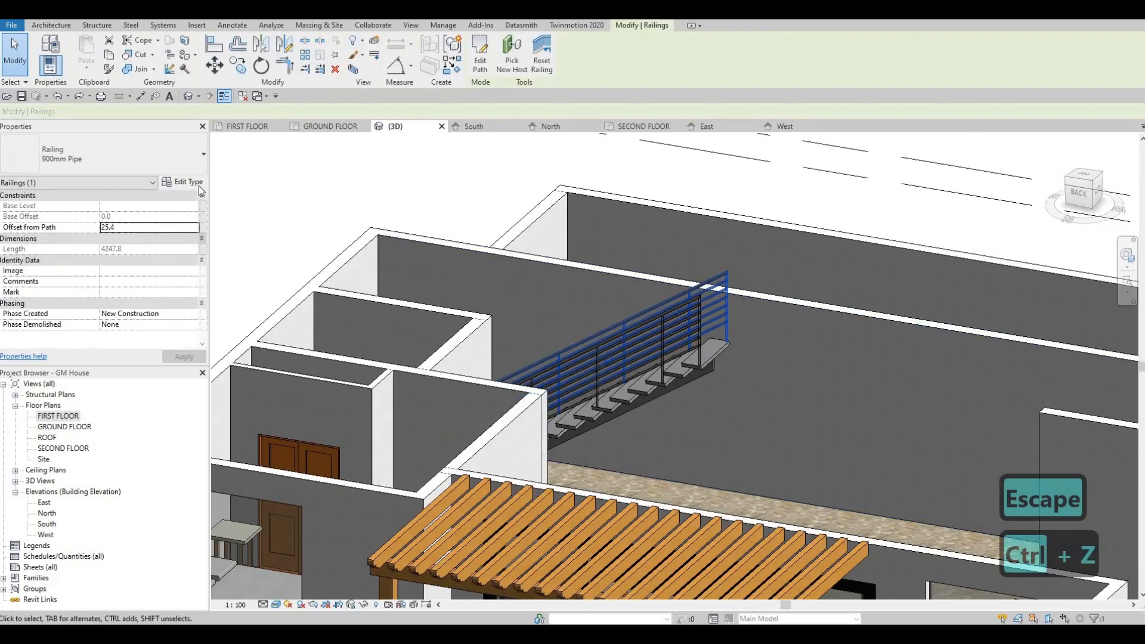
click(197, 182)
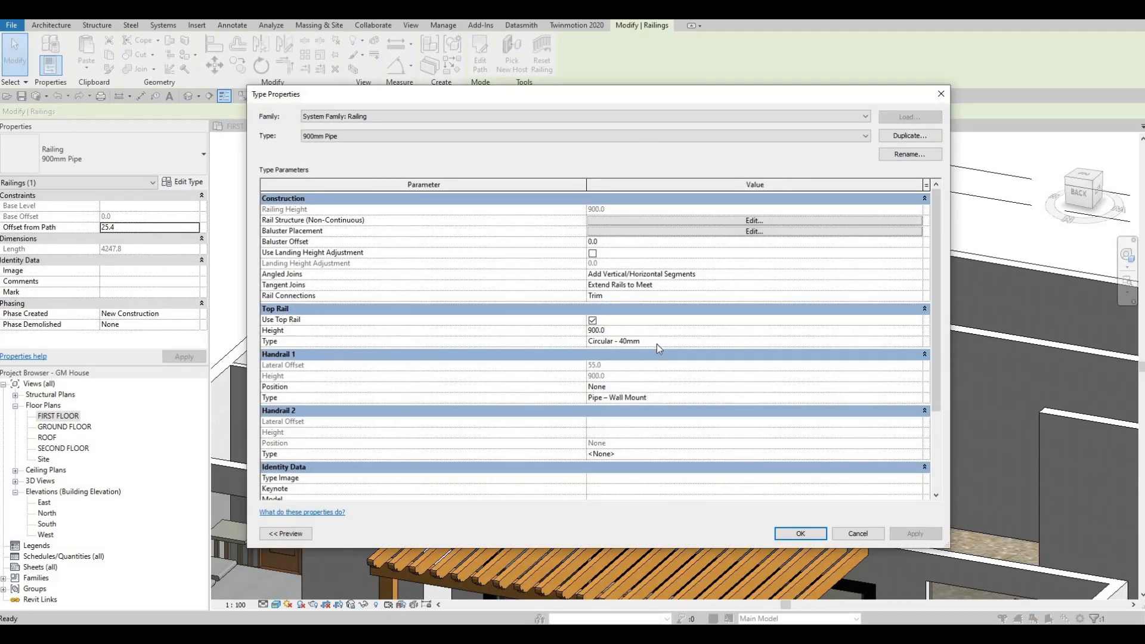
click(915, 339)
click(918, 340)
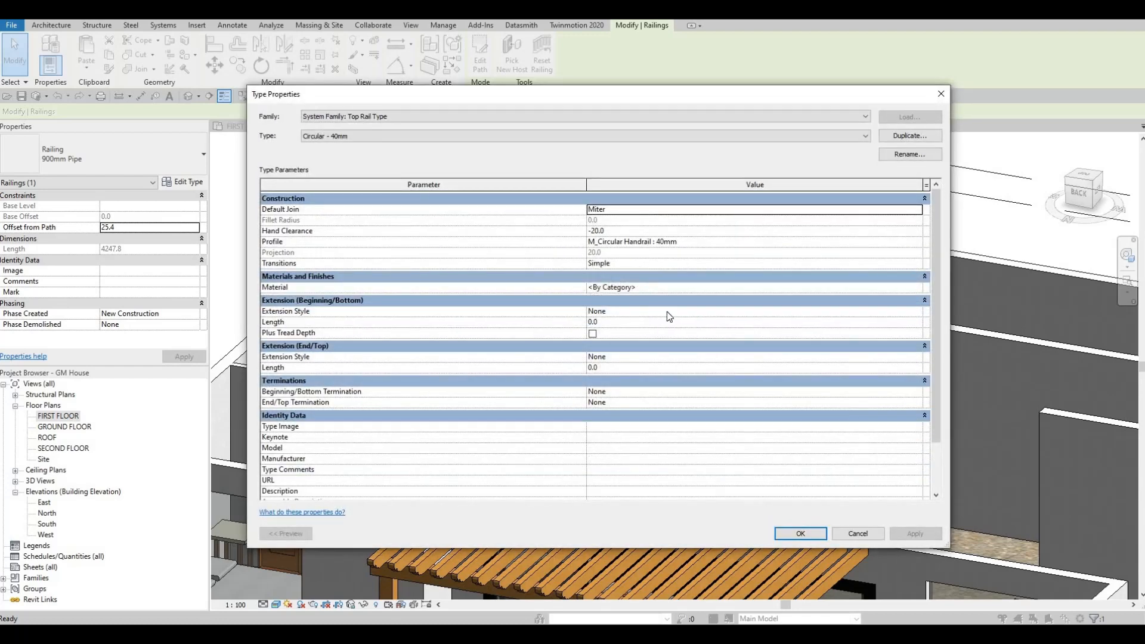
Set the top rail type's profile to M_Square Handrail : 20mm and accept the railing's type properties
click(912, 244)
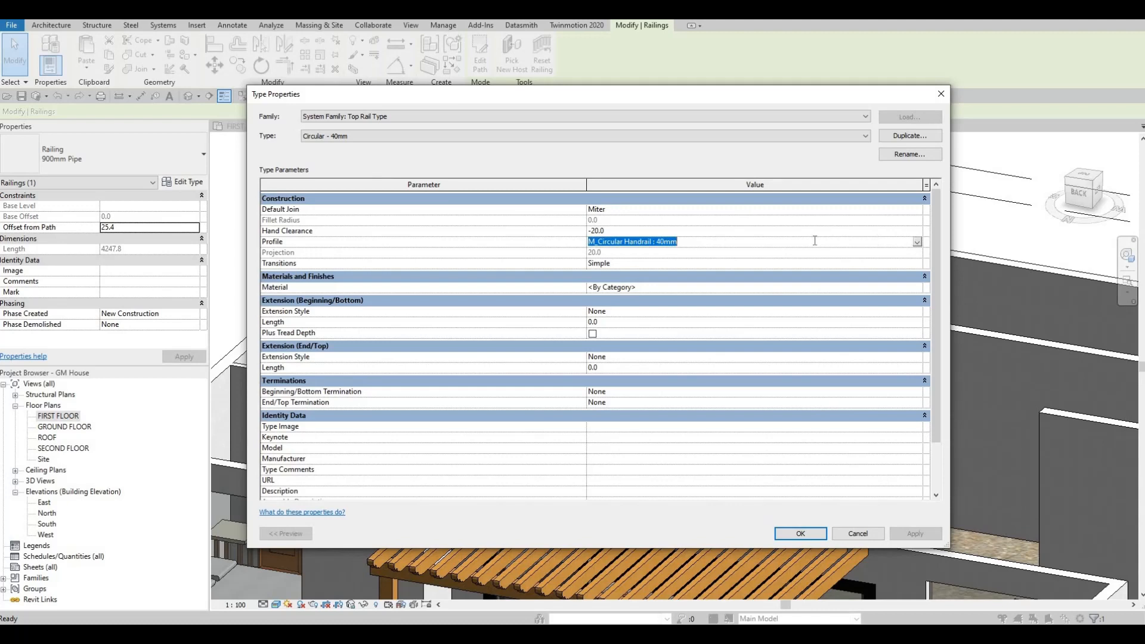
click(917, 242)
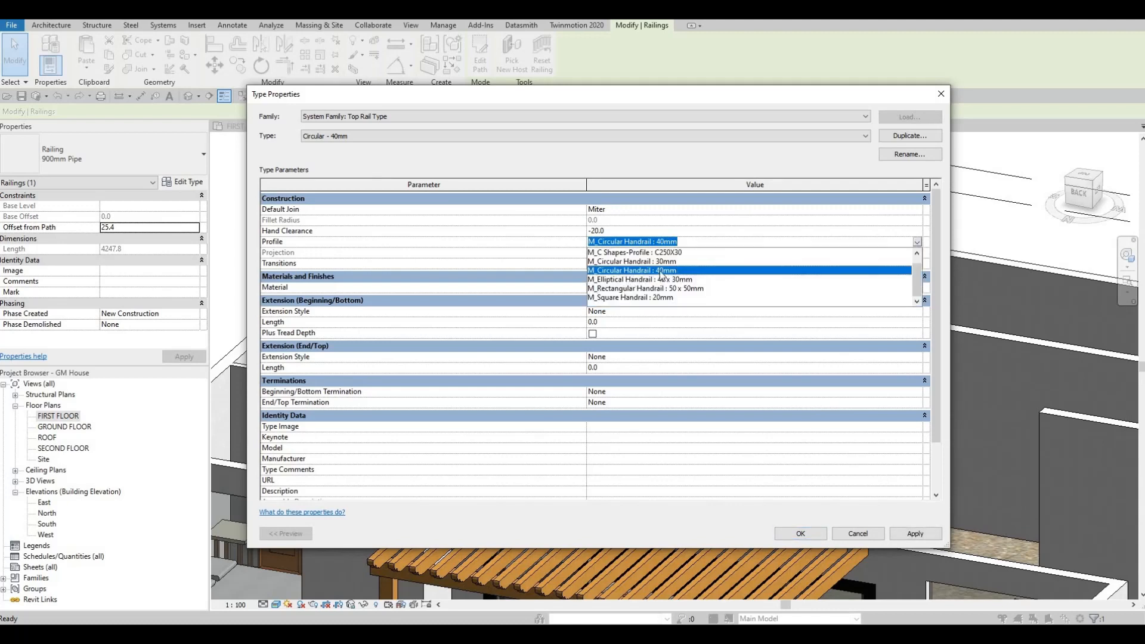
click(656, 288)
click(918, 242)
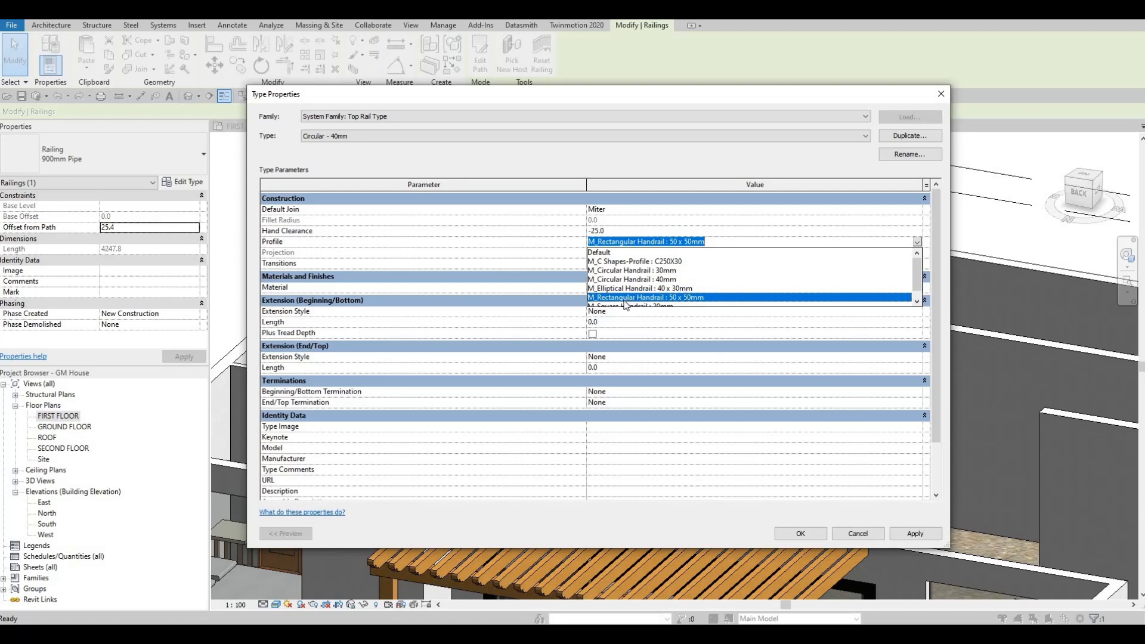
scroll(627, 302, down, 1)
click(642, 299)
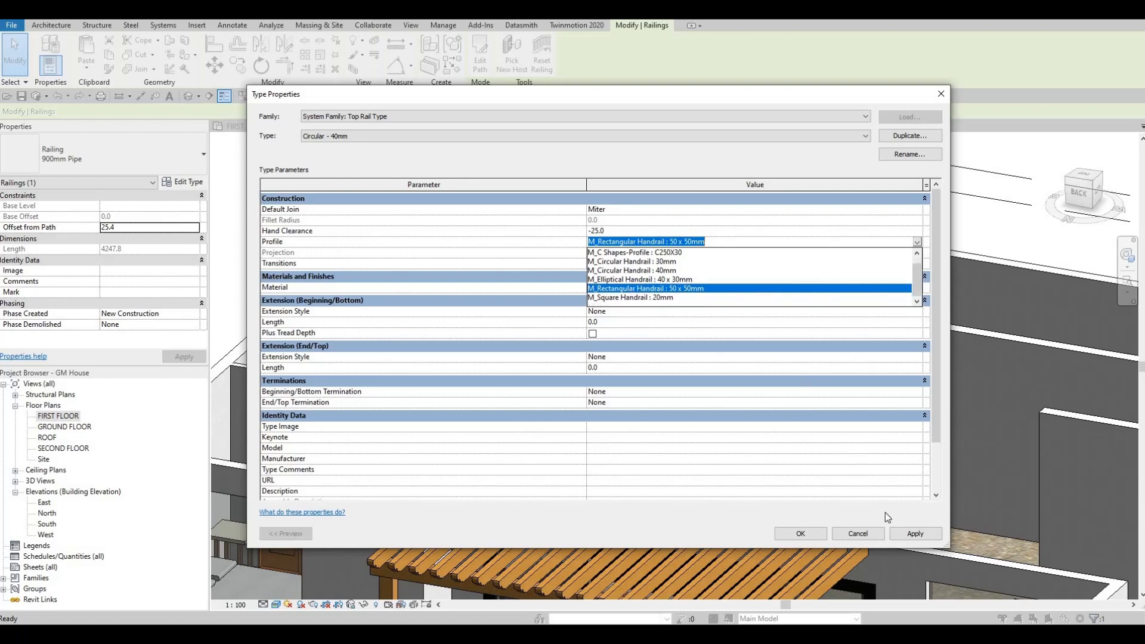
click(812, 534)
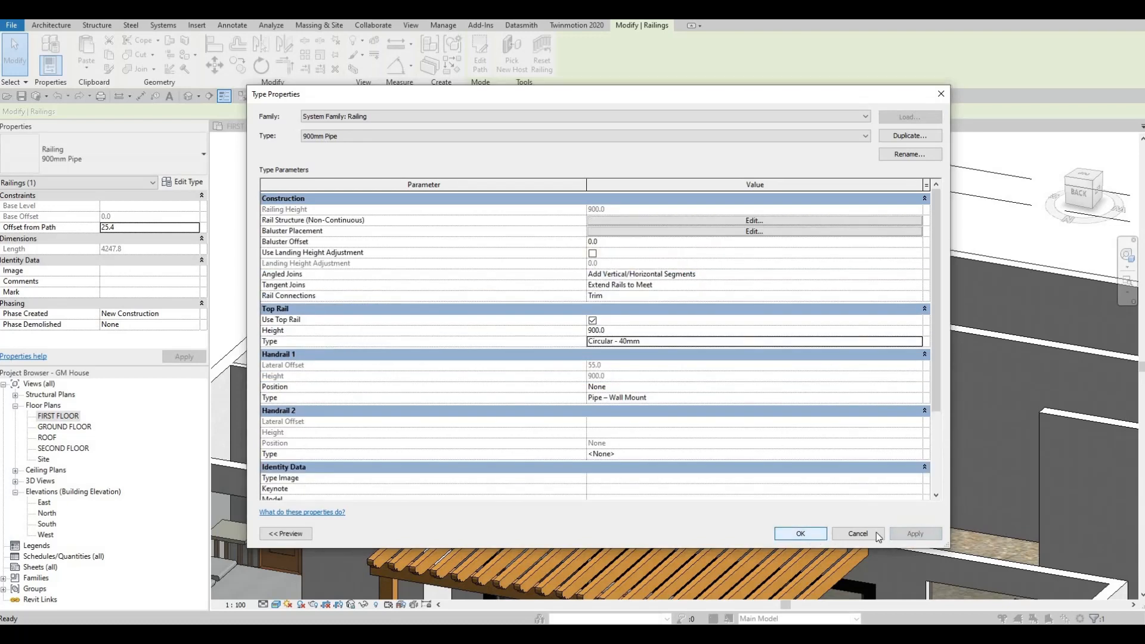
click(800, 533)
Examine the top rails of both stair railings up close, followed by the stair within the whole house model
scroll(703, 294, up, 4)
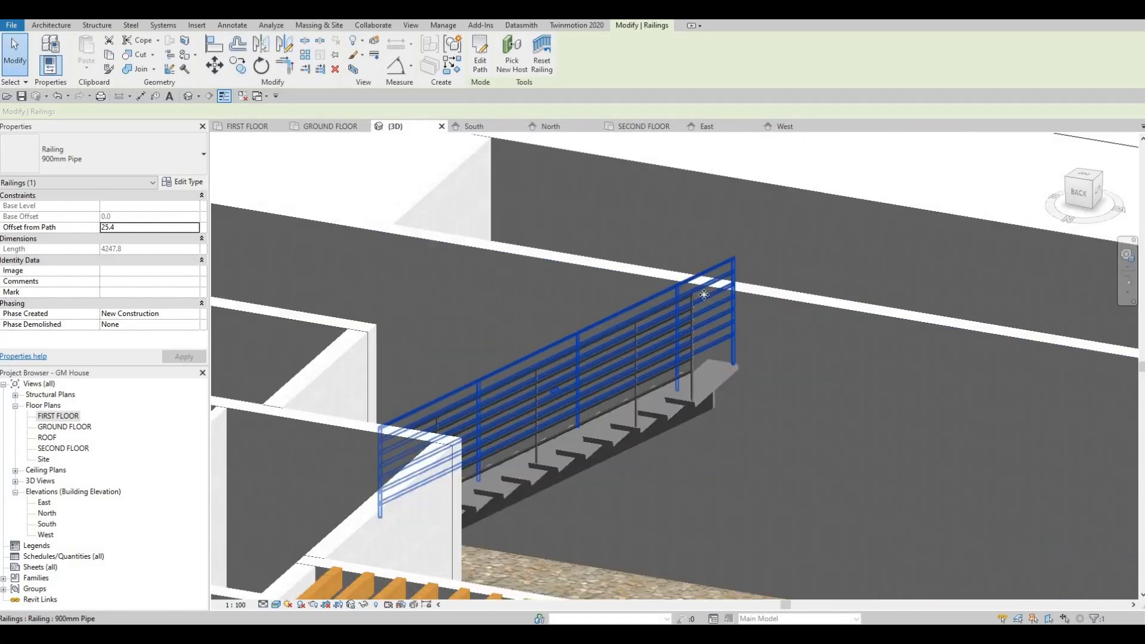
scroll(704, 294, up, 3)
key(Escape)
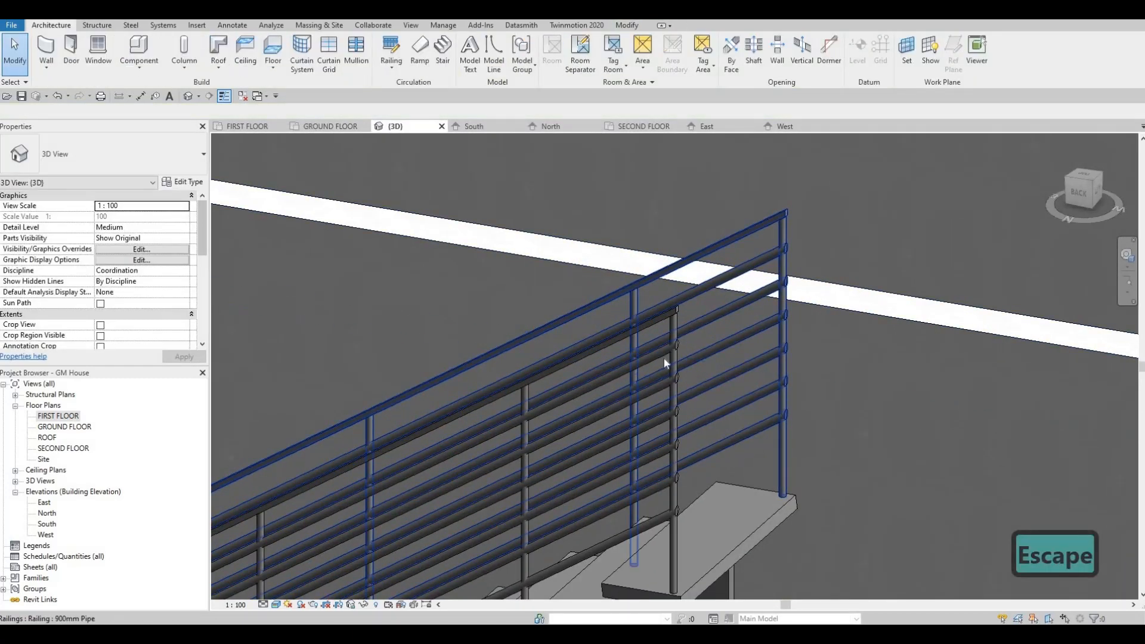
shift+middle_drag(663, 359, 694, 342)
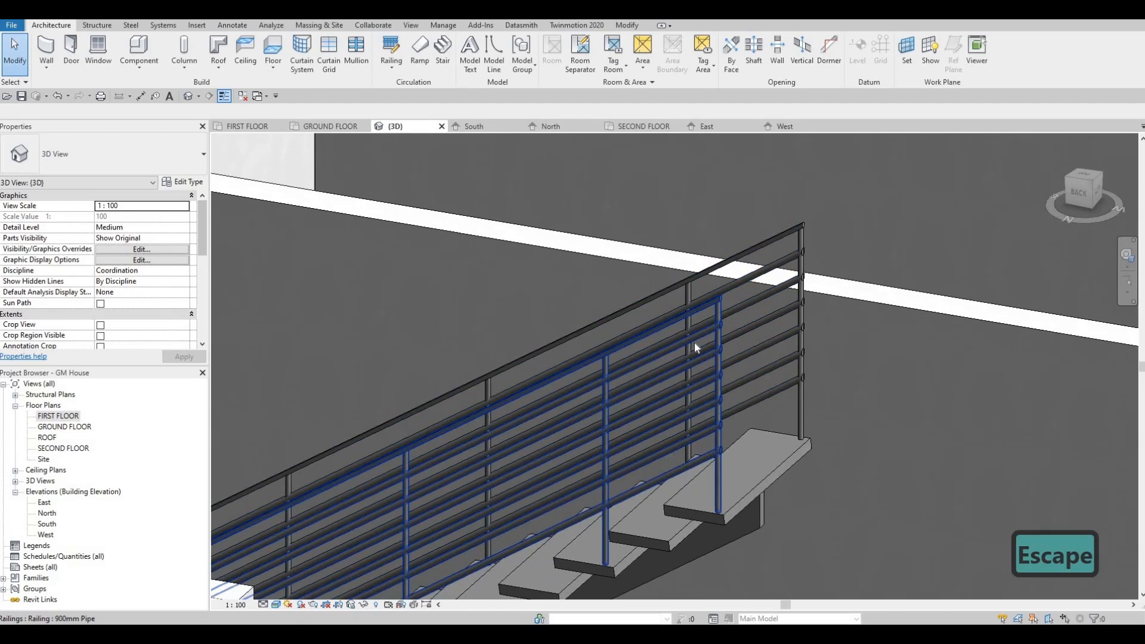
scroll(804, 363, down, 5)
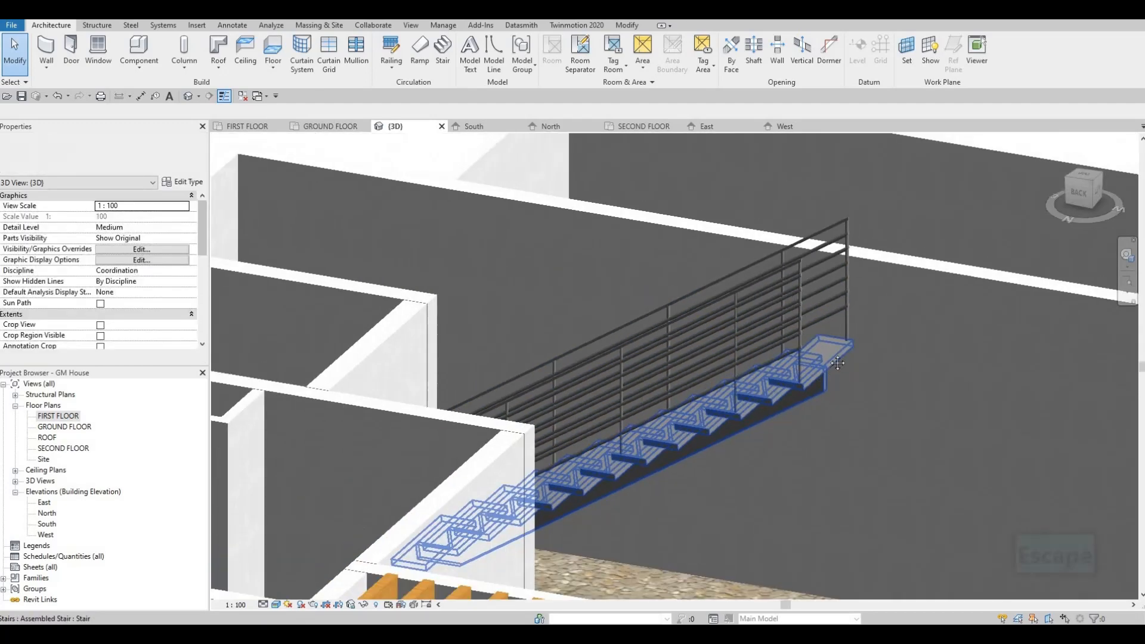
scroll(837, 363, down, 6)
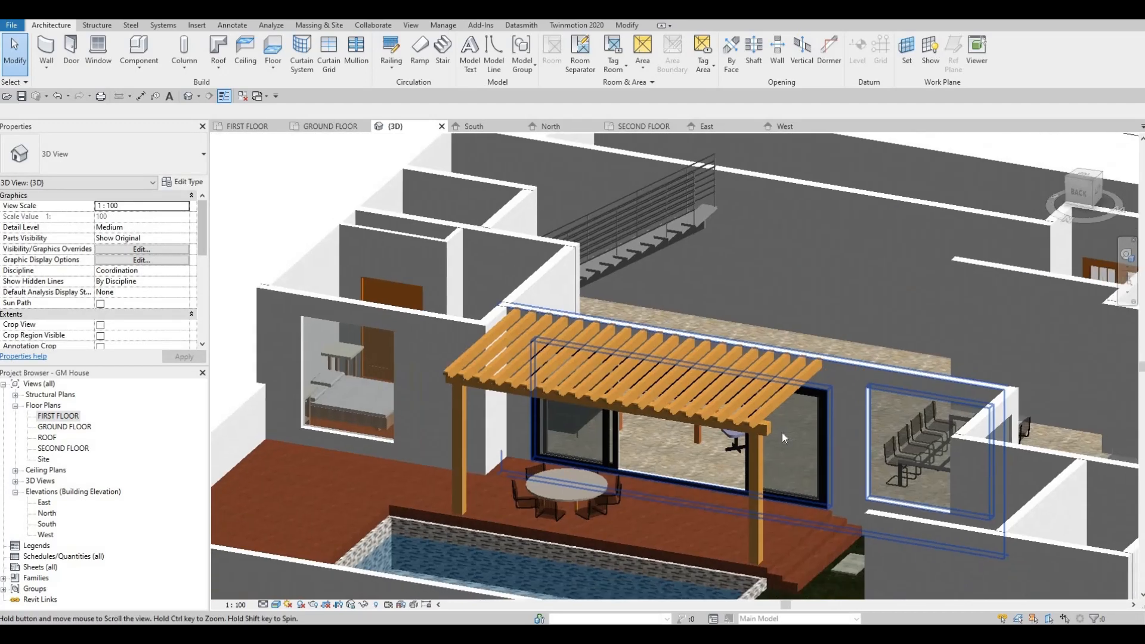
scroll(781, 432, down, 2)
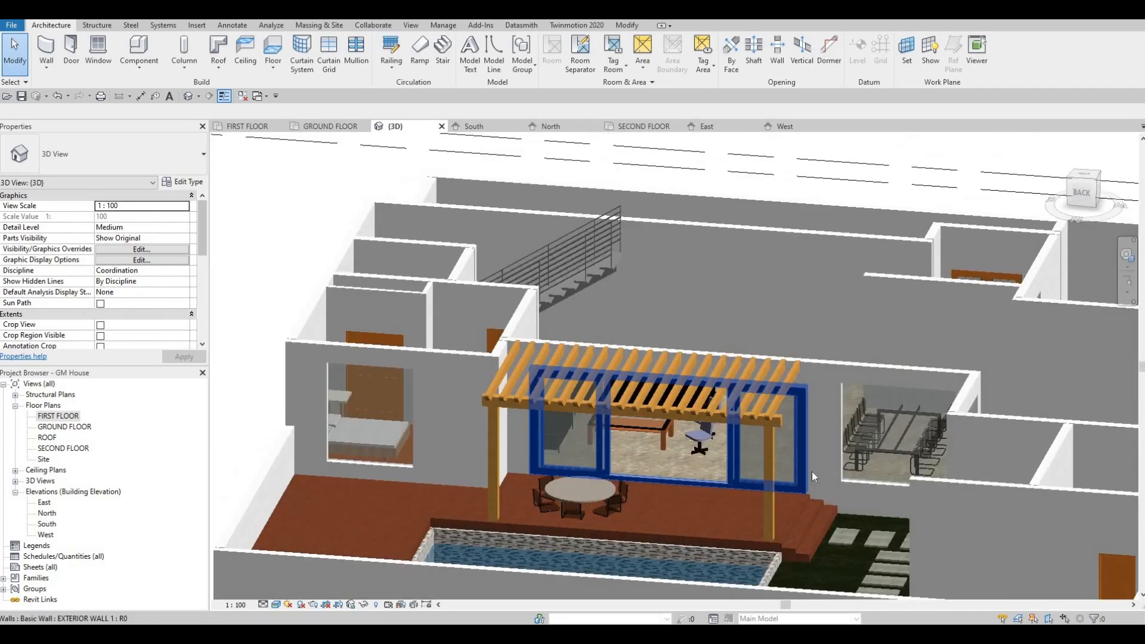